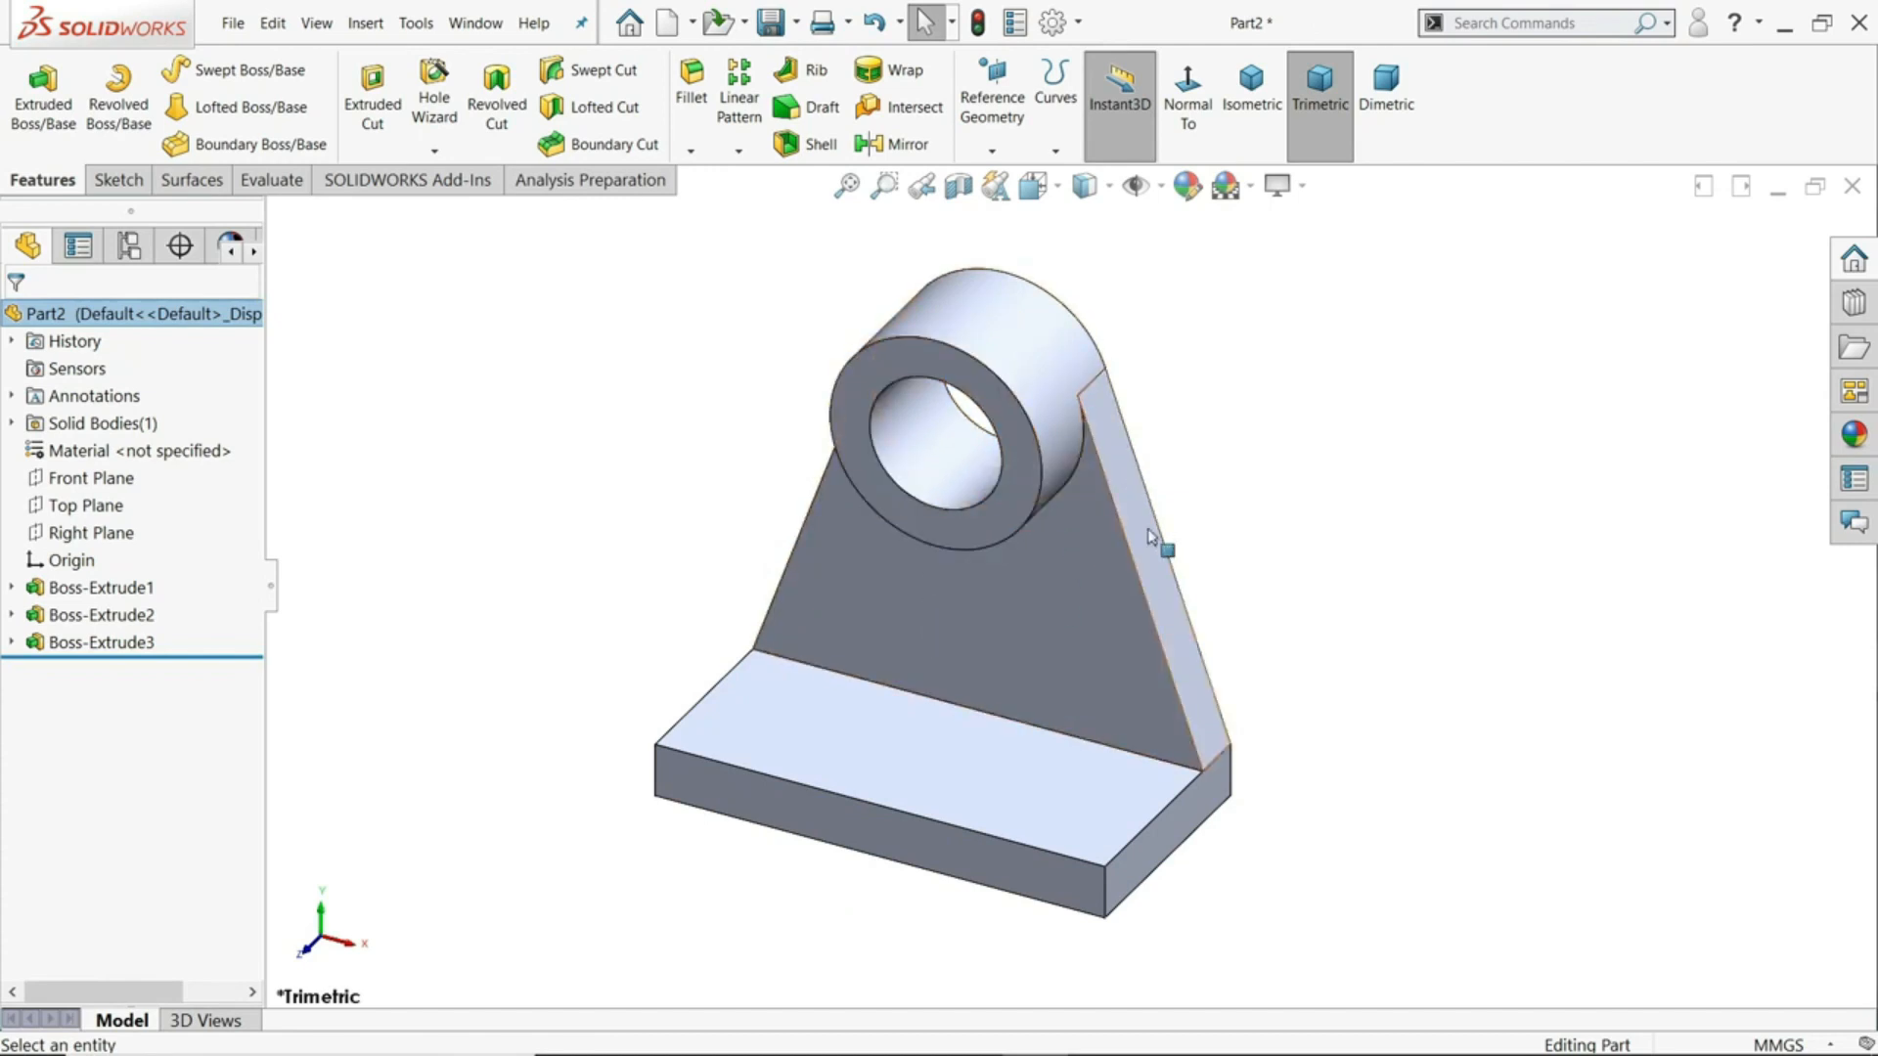
# - Start a new reference plane offset from the front face of the base
pyautogui.click(991, 151)
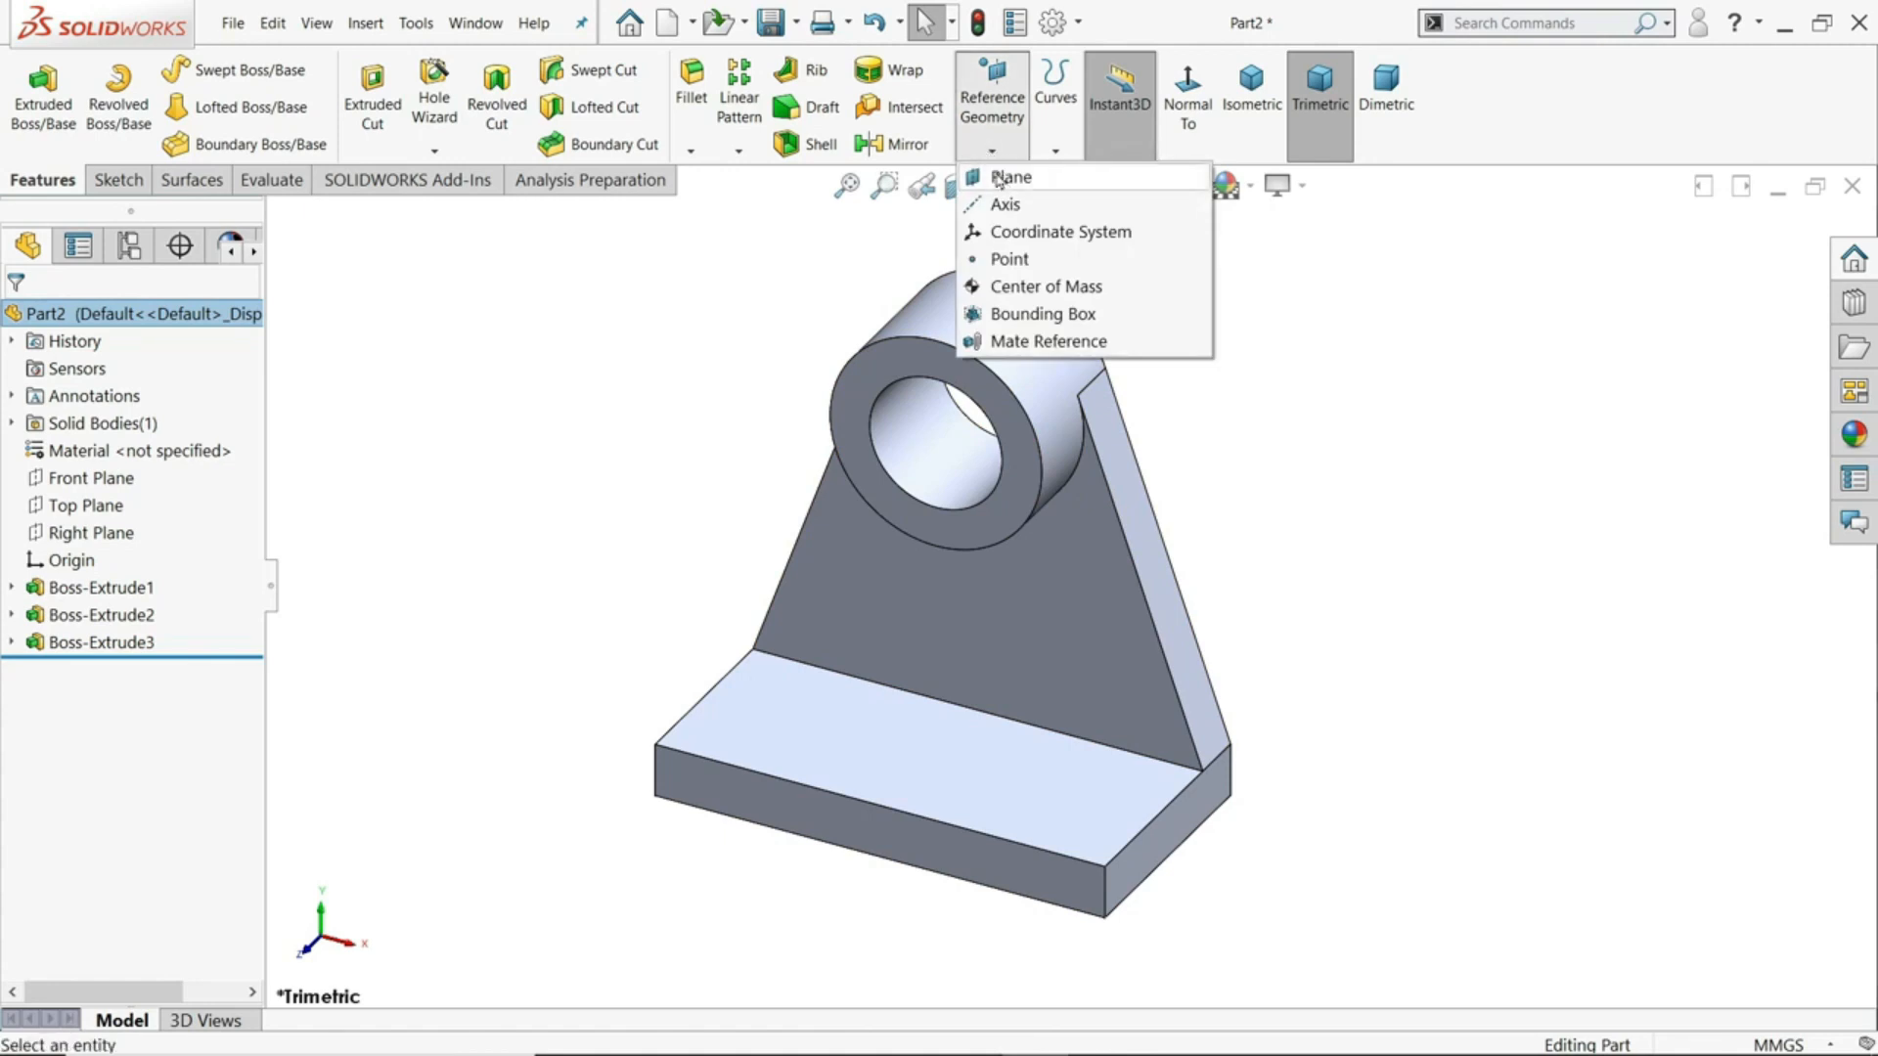
pyautogui.click(999, 183)
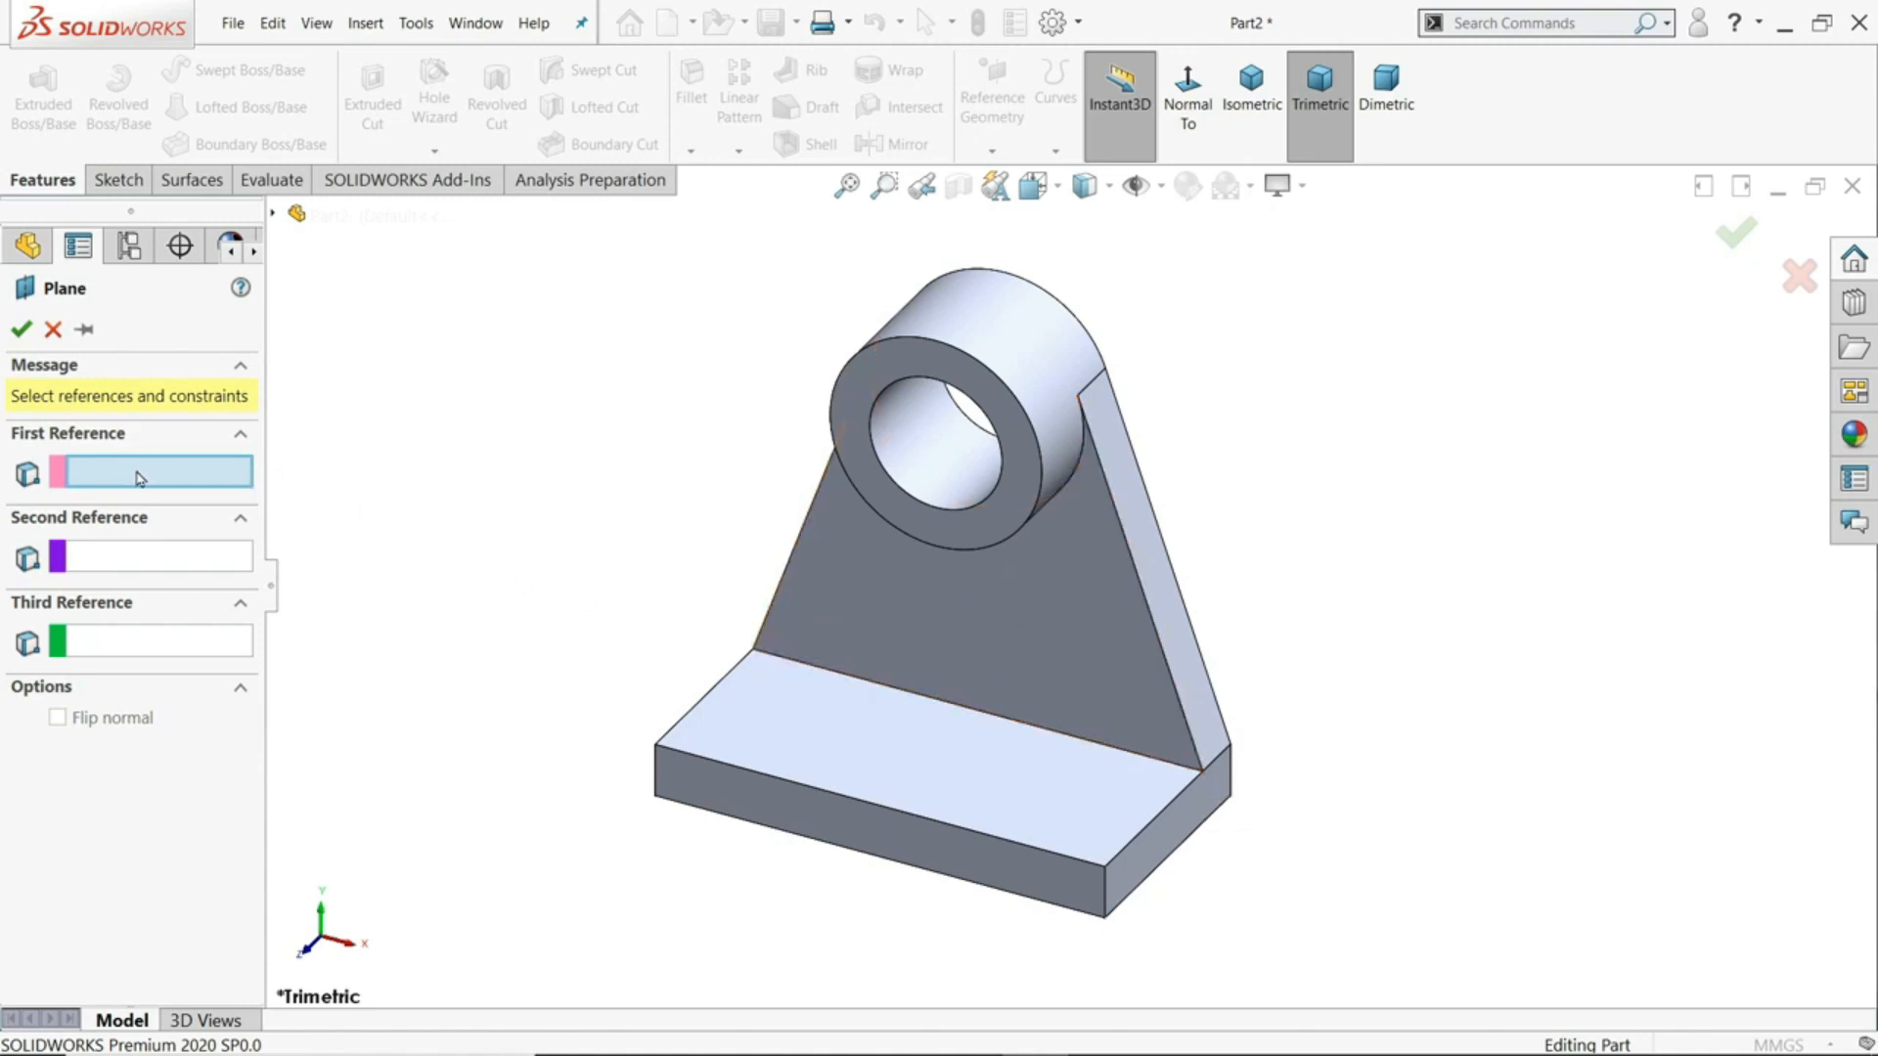
pyautogui.click(766, 808)
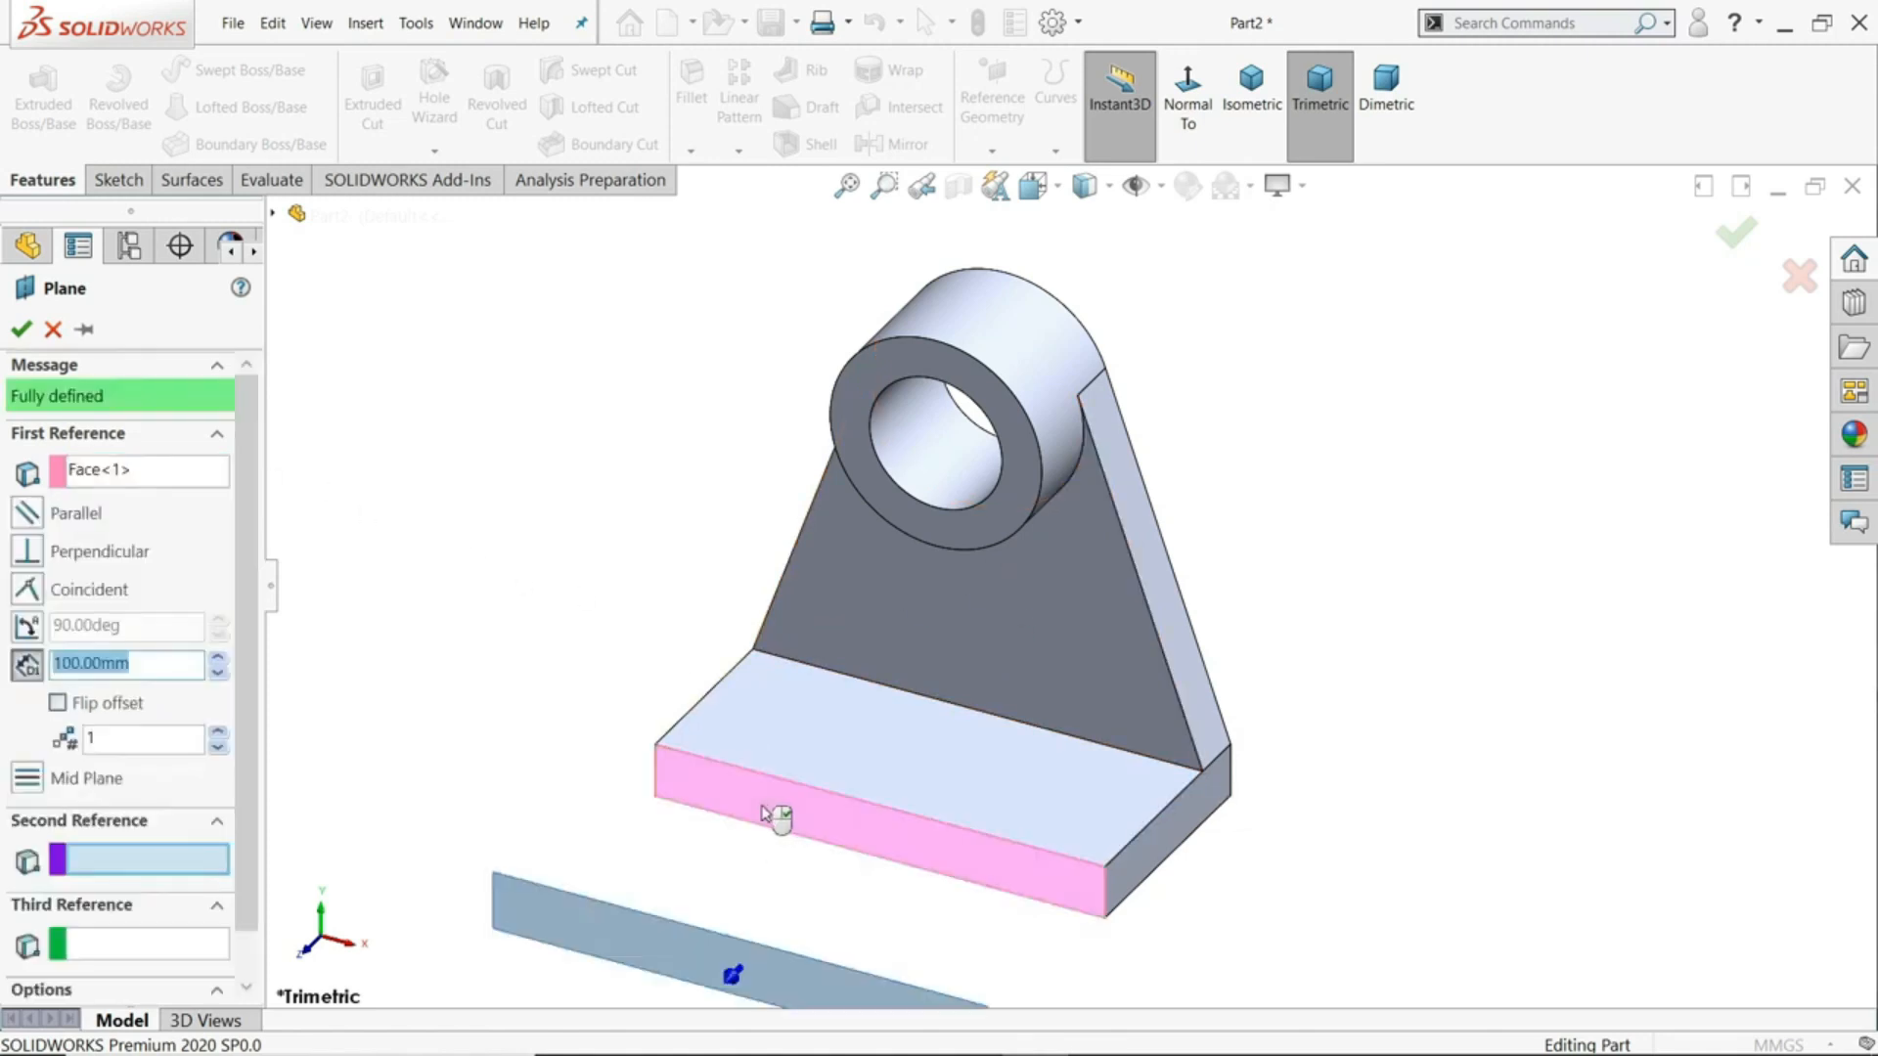
pyautogui.scroll(2, 766, 808)
pyautogui.scroll(-4, 880, 778)
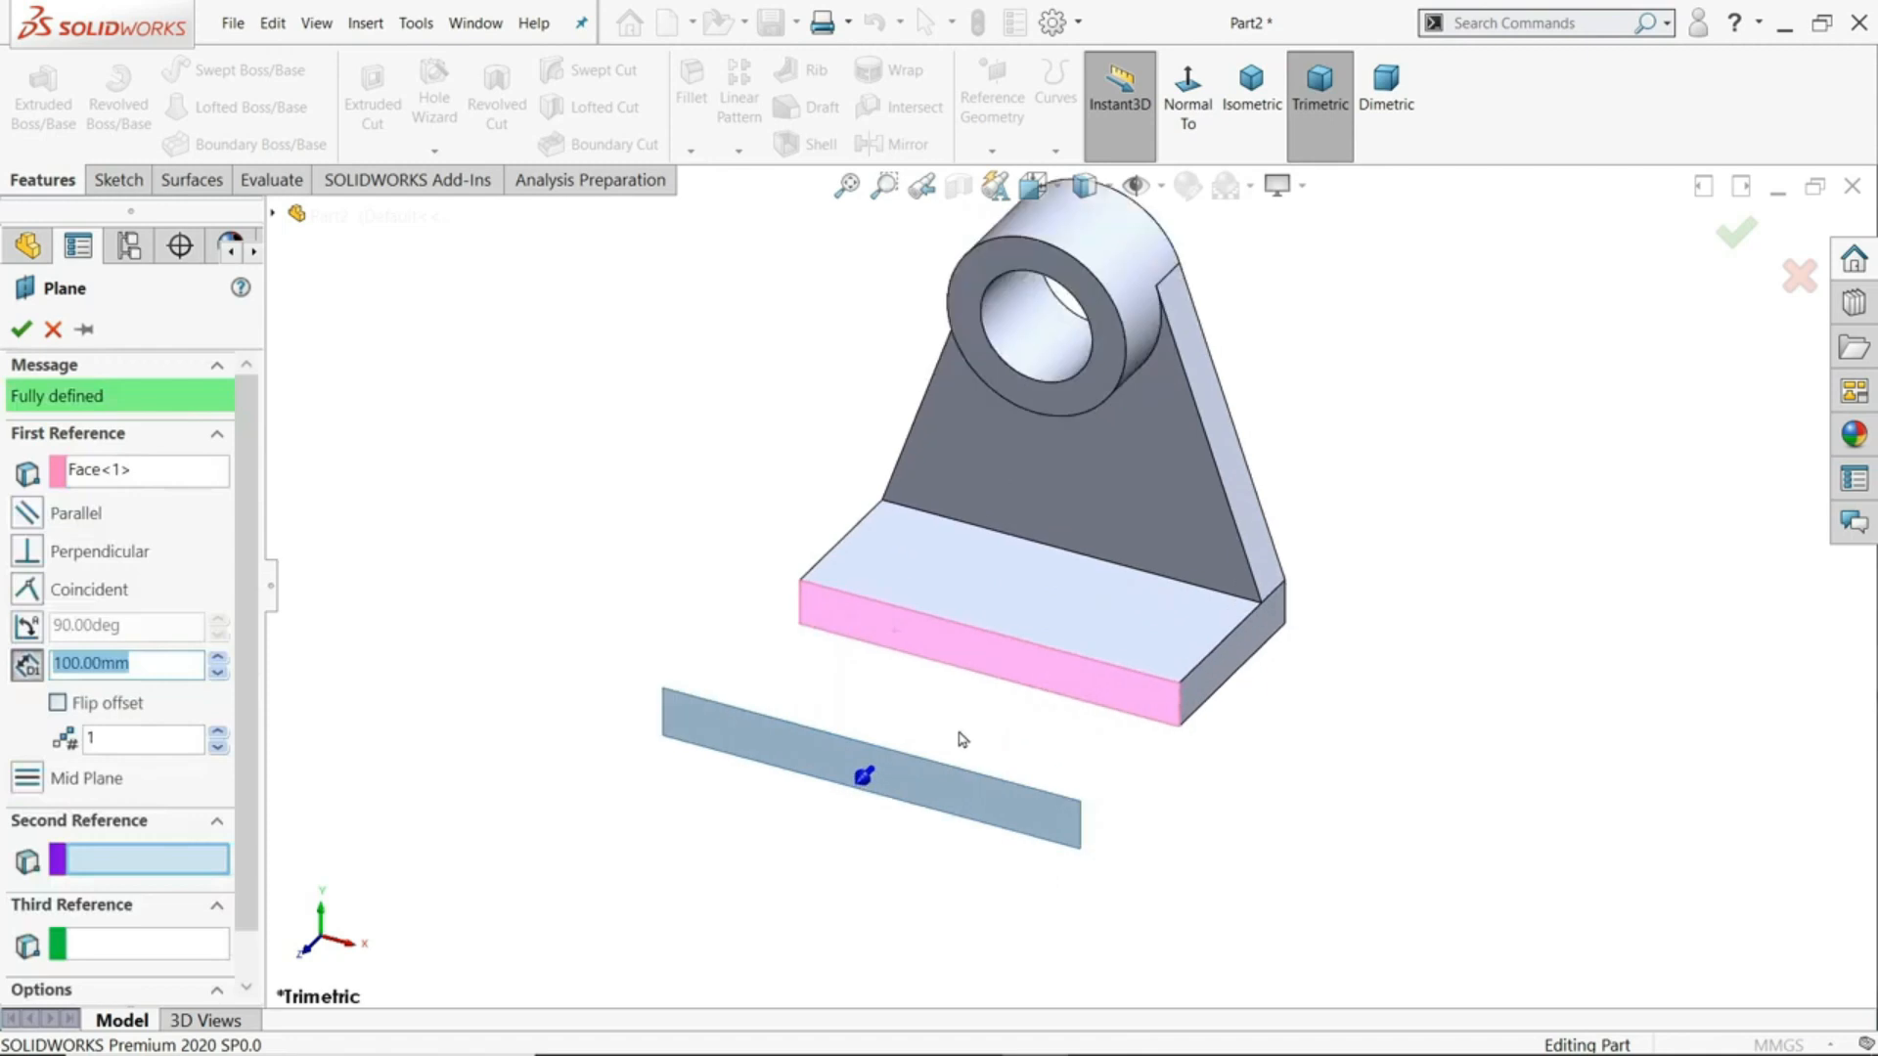
pyautogui.click(854, 780)
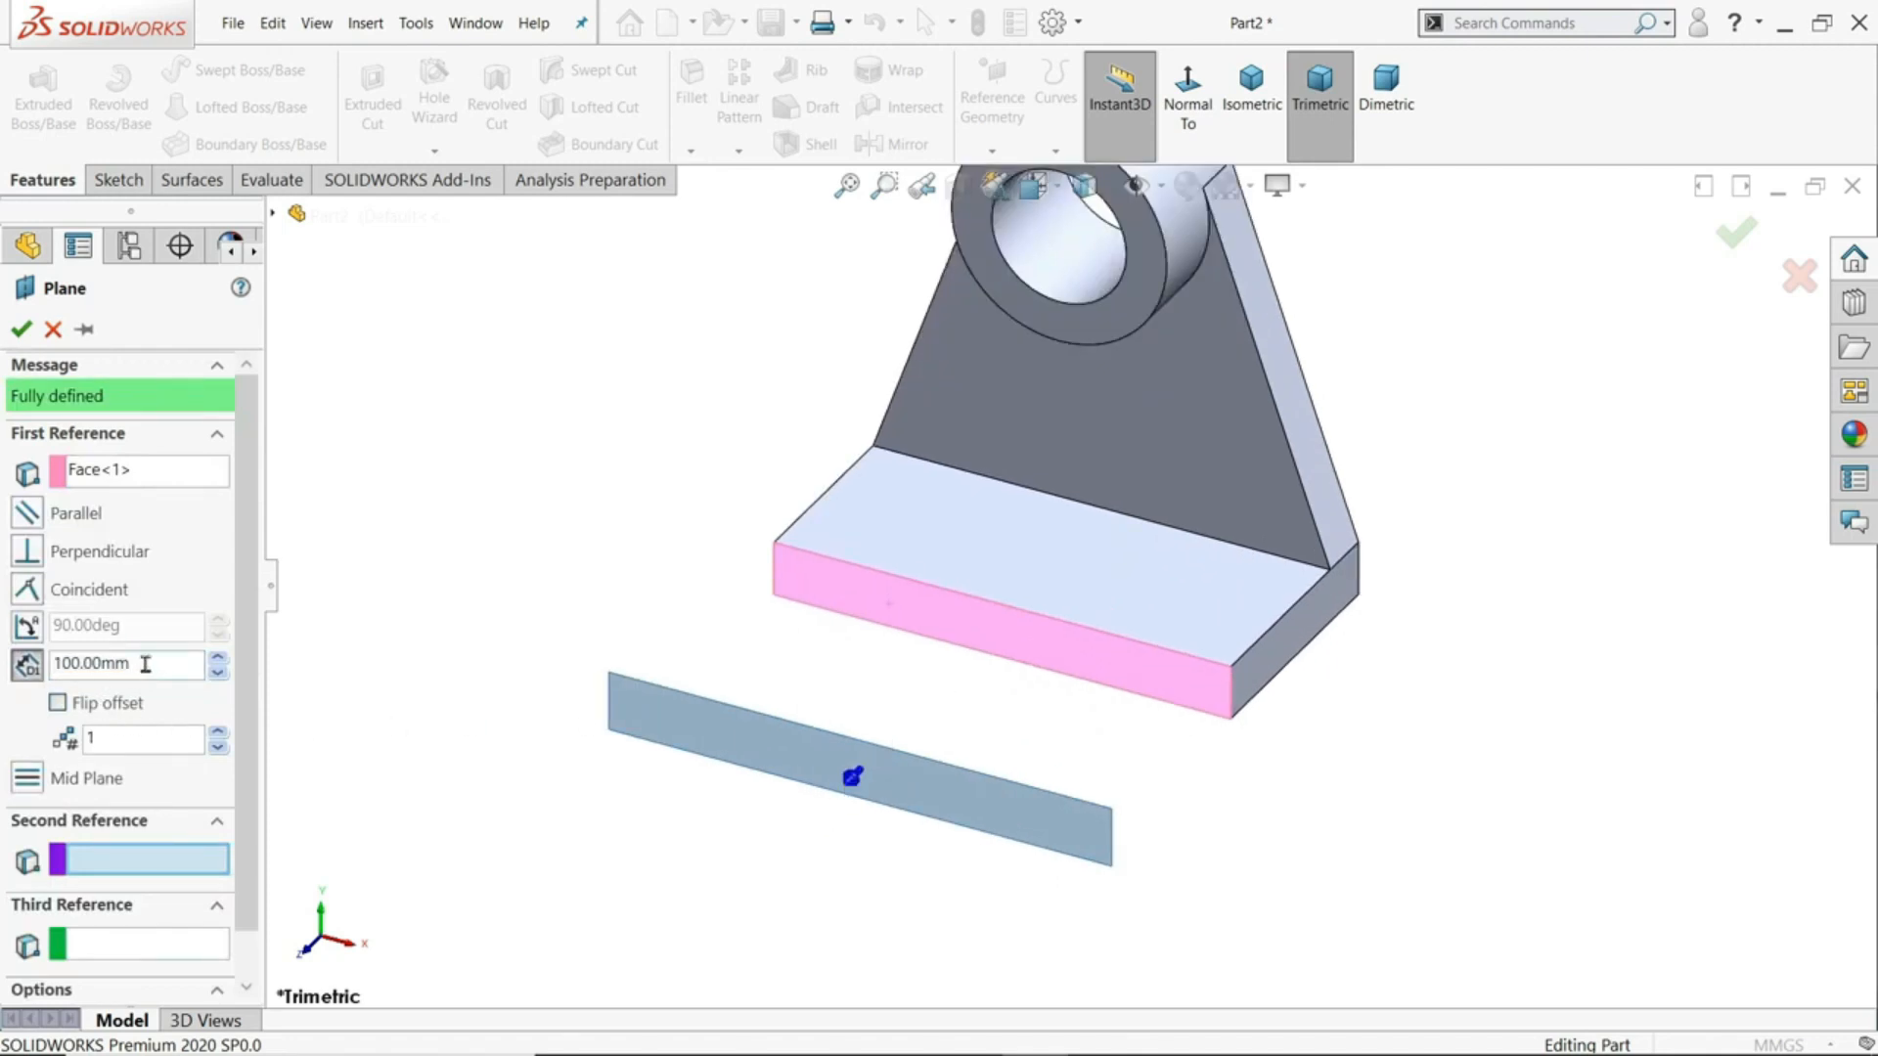
# - Try a 20 mm offset distance for the plane, and set it to 25 mm
pyautogui.moveTo(145, 664); pyautogui.dragTo(41, 665)
pyautogui.write('20')
pyautogui.press('Return')
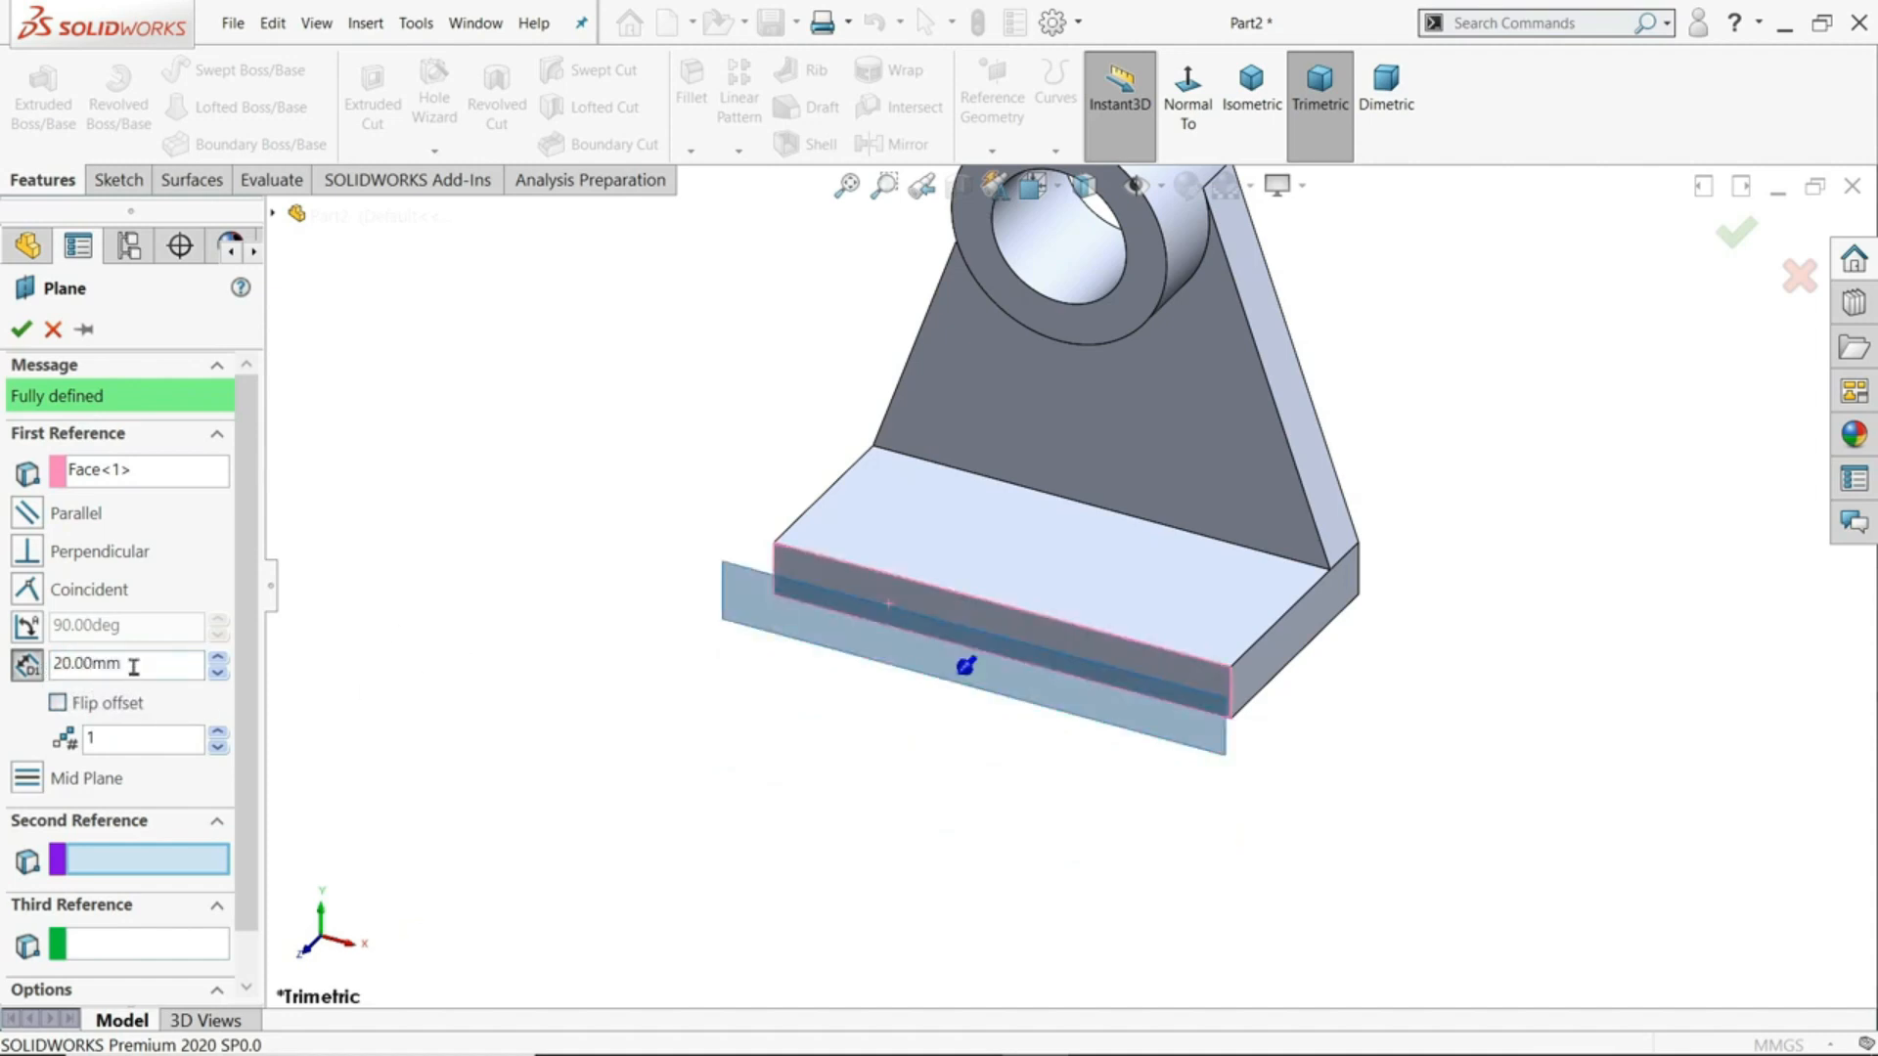
pyautogui.moveTo(137, 669); pyautogui.dragTo(35, 653)
pyautogui.write('25')
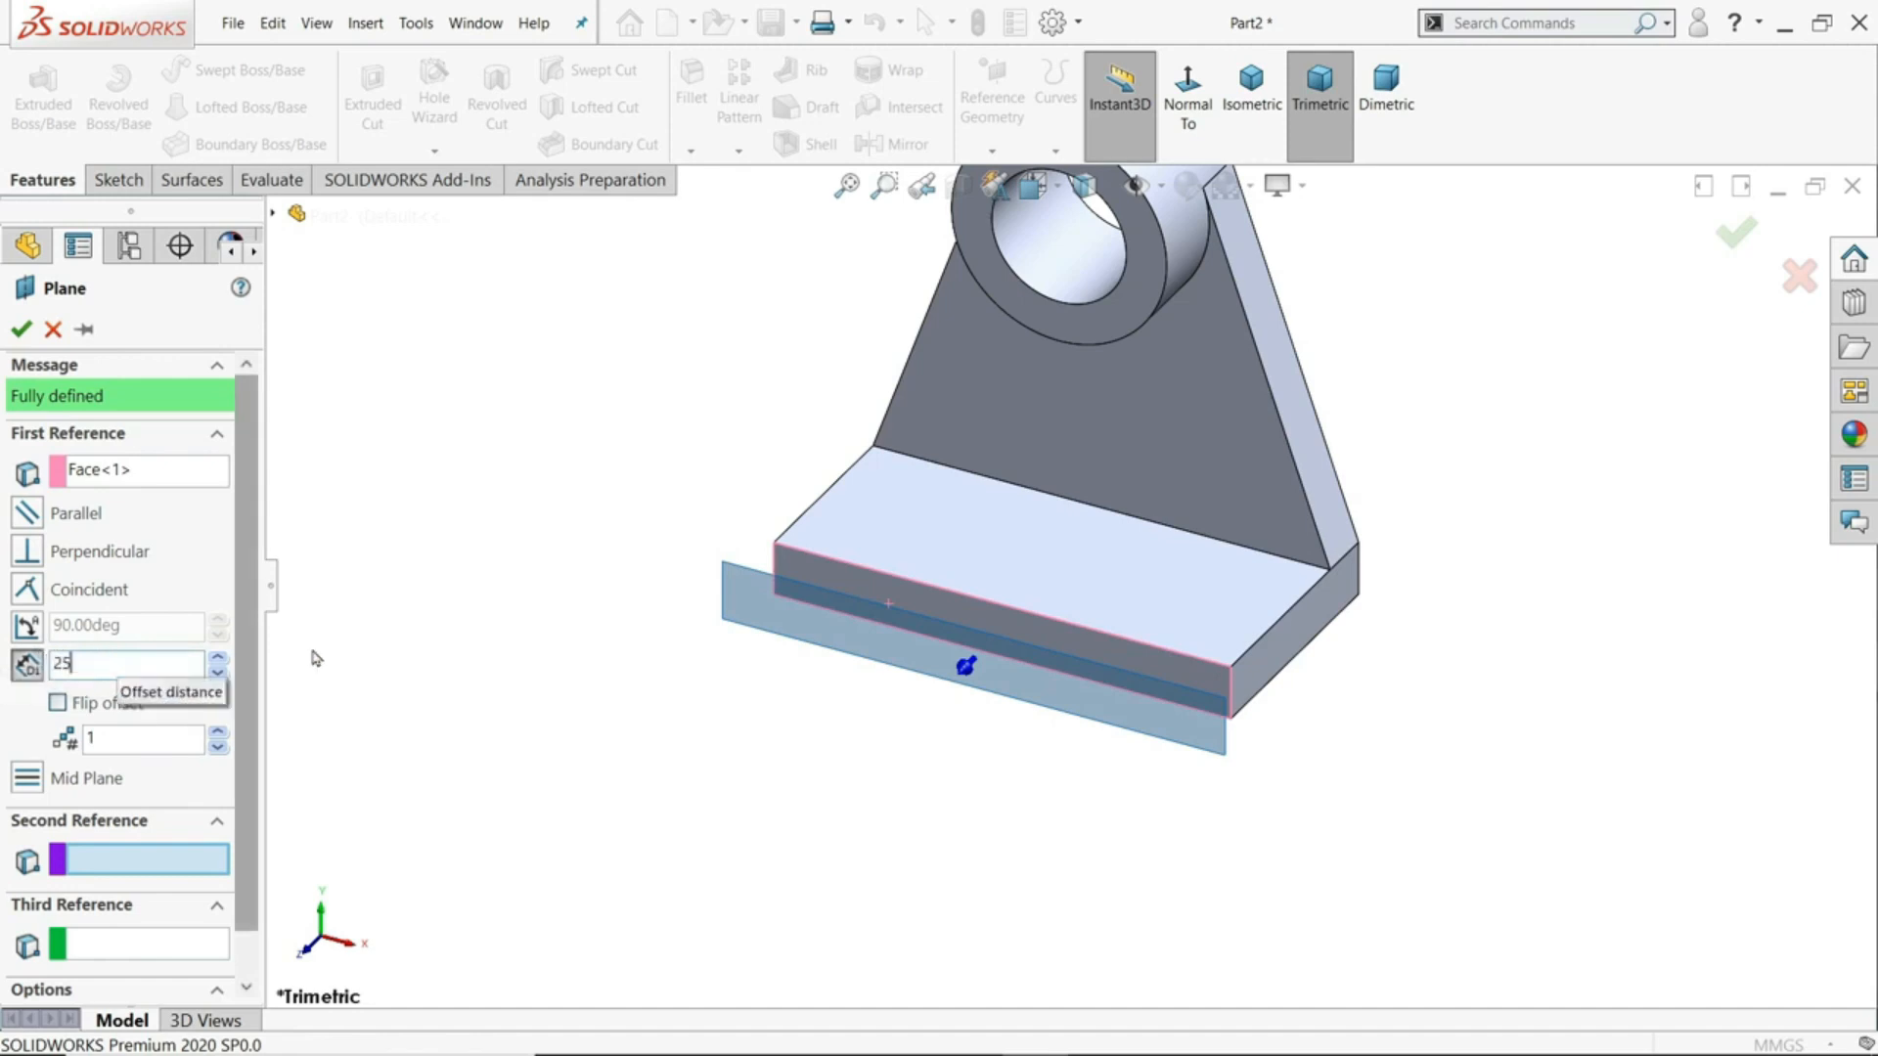
pyautogui.press('Return')
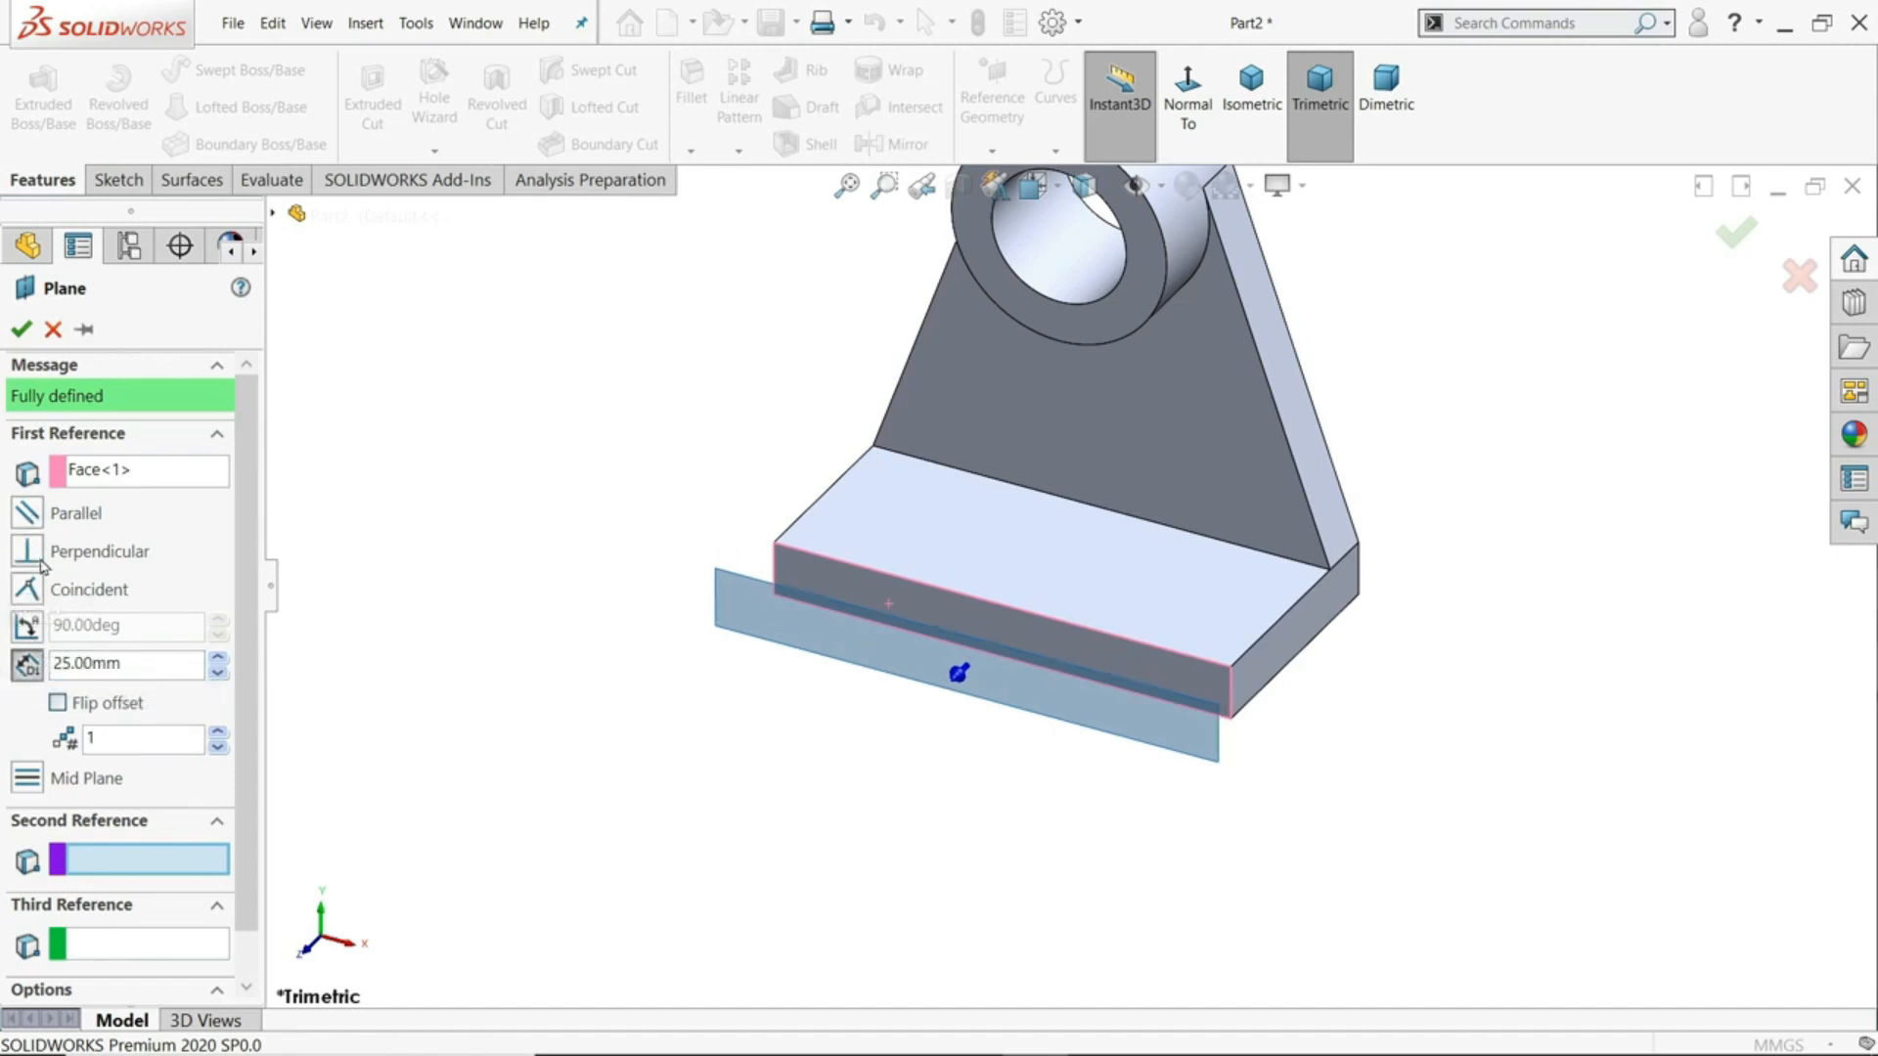
# - Try the Parallel and Perpendicular constraints between the plane and the base's front face
pyautogui.click(29, 514)
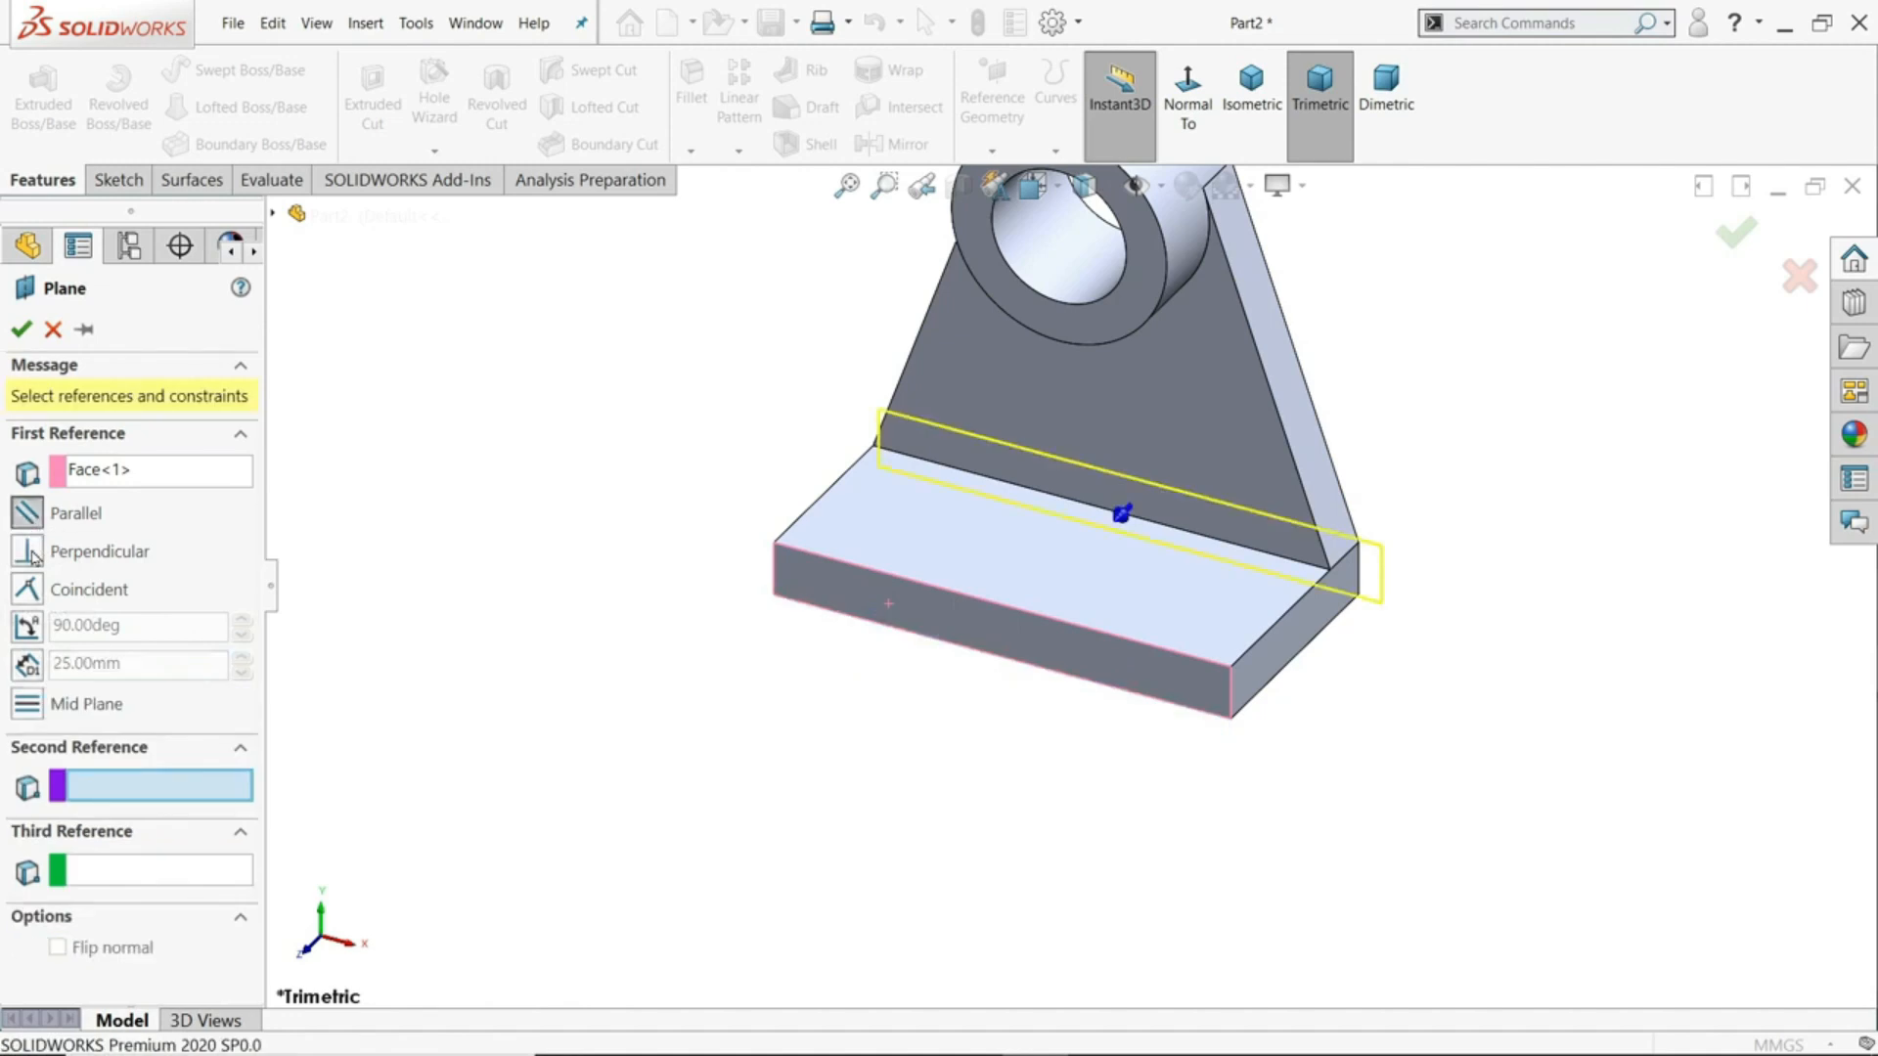
pyautogui.click(30, 553)
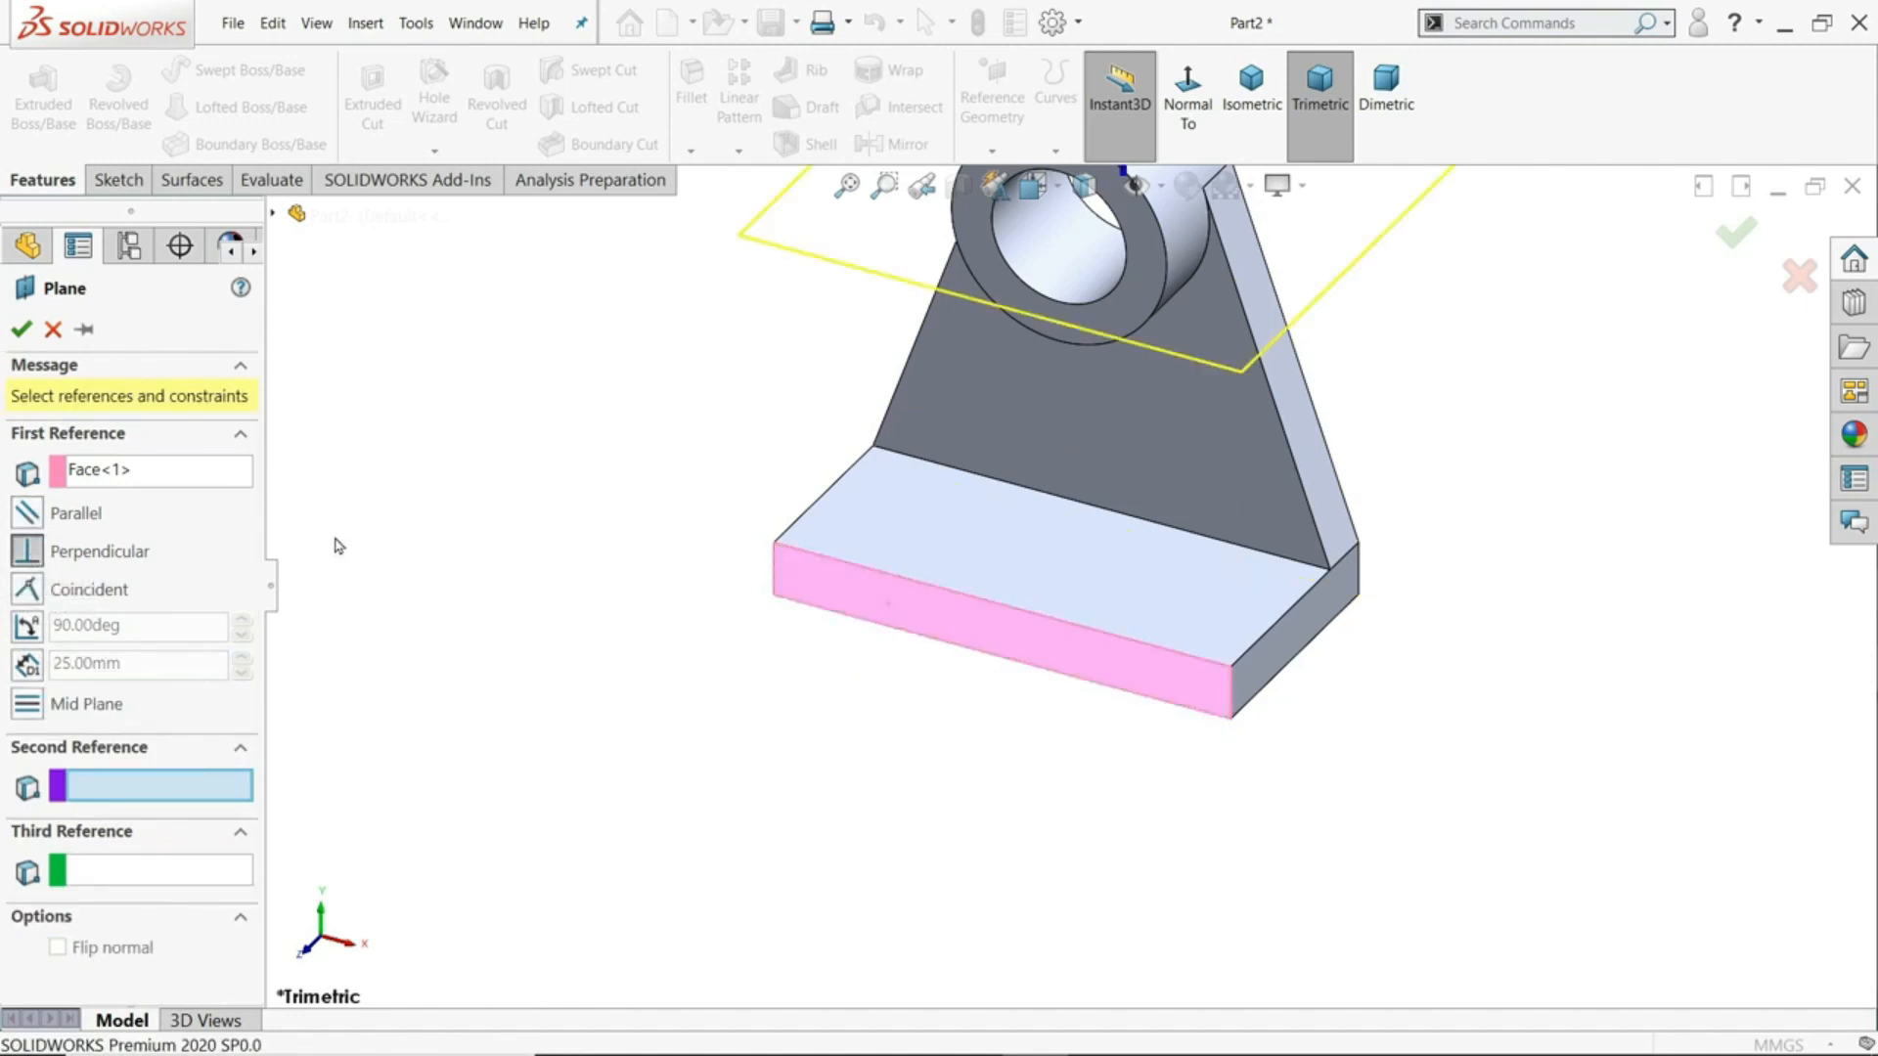
pyautogui.scroll(4, 794, 504)
pyautogui.scroll(-3, 1068, 400)
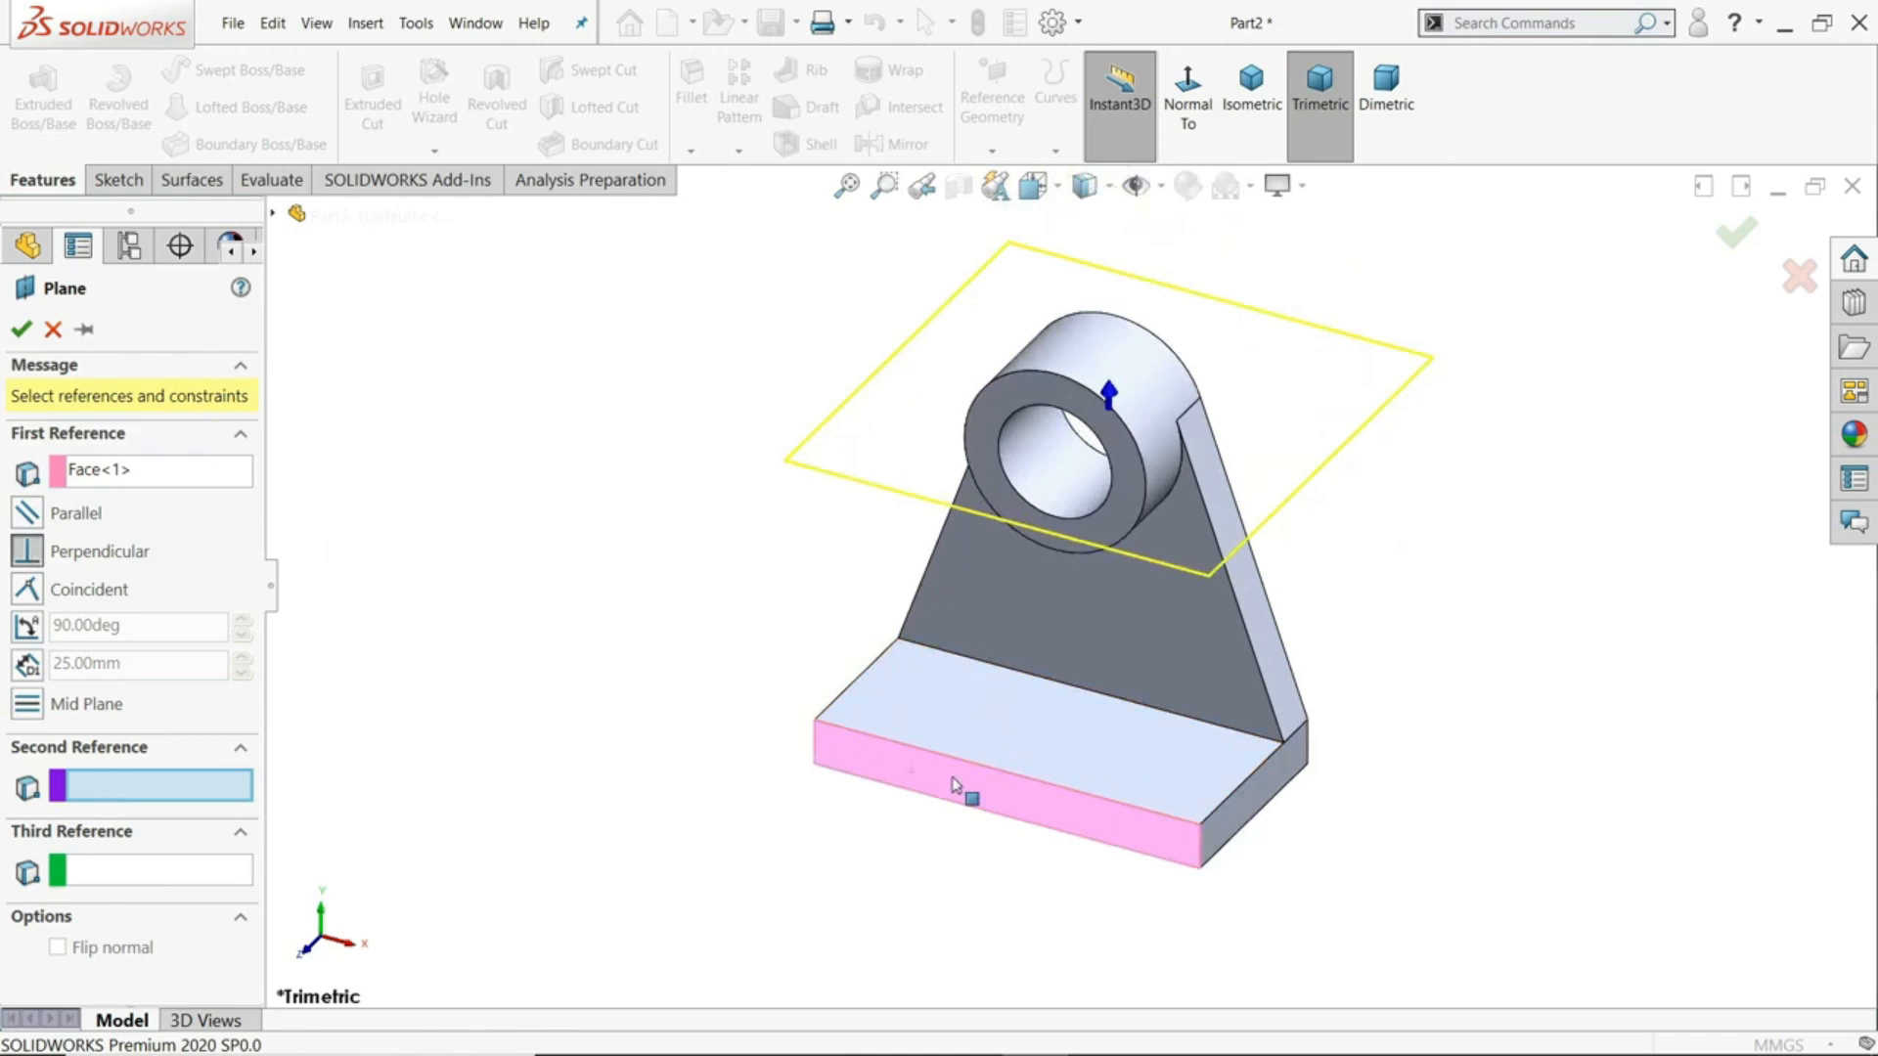
pyautogui.moveTo(1081, 587)
pyautogui.mouseDown(button='middle')
pyautogui.moveTo(939, 495)
pyautogui.moveTo(989, 560)
pyautogui.moveTo(1066, 587)
pyautogui.mouseUp(button='middle')
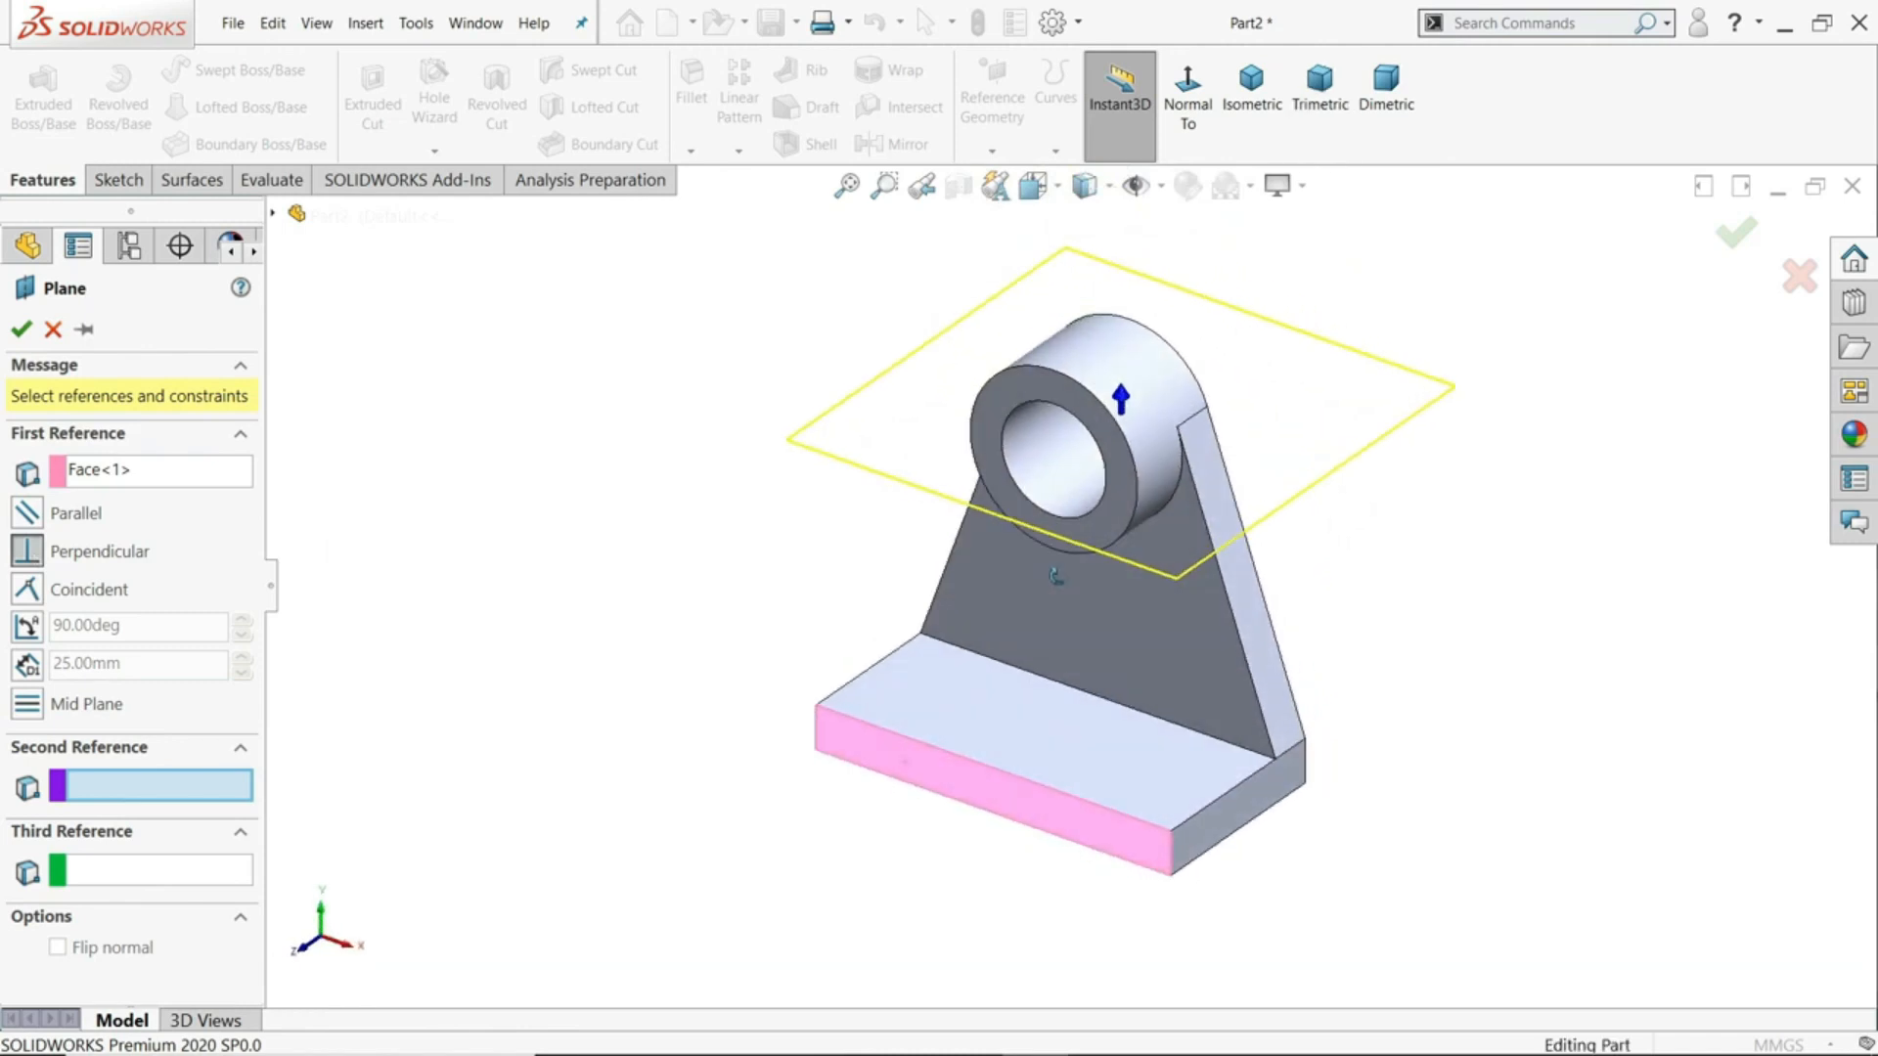
# - Try making the plane coincident with the base's front face and inspect the preview from the side
pyautogui.click(27, 589)
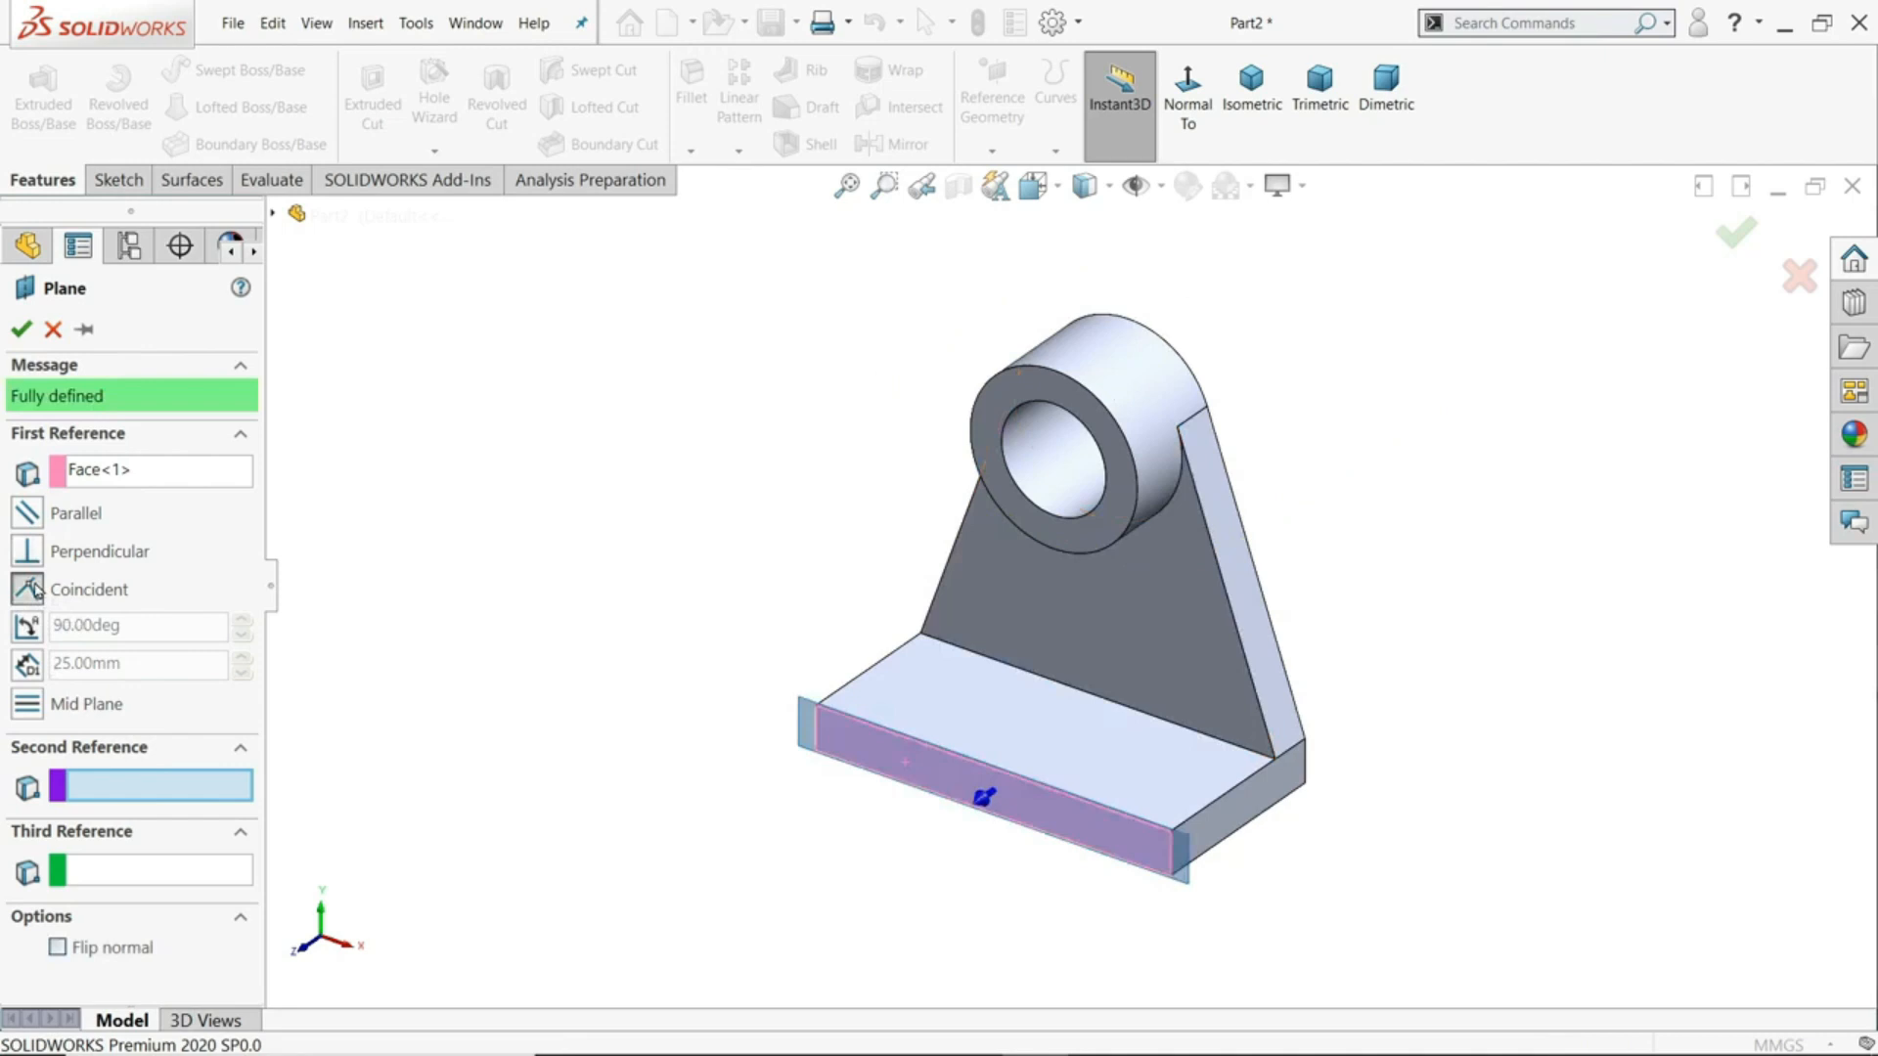
pyautogui.moveTo(994, 838); pyautogui.dragTo(867, 788, button='middle')
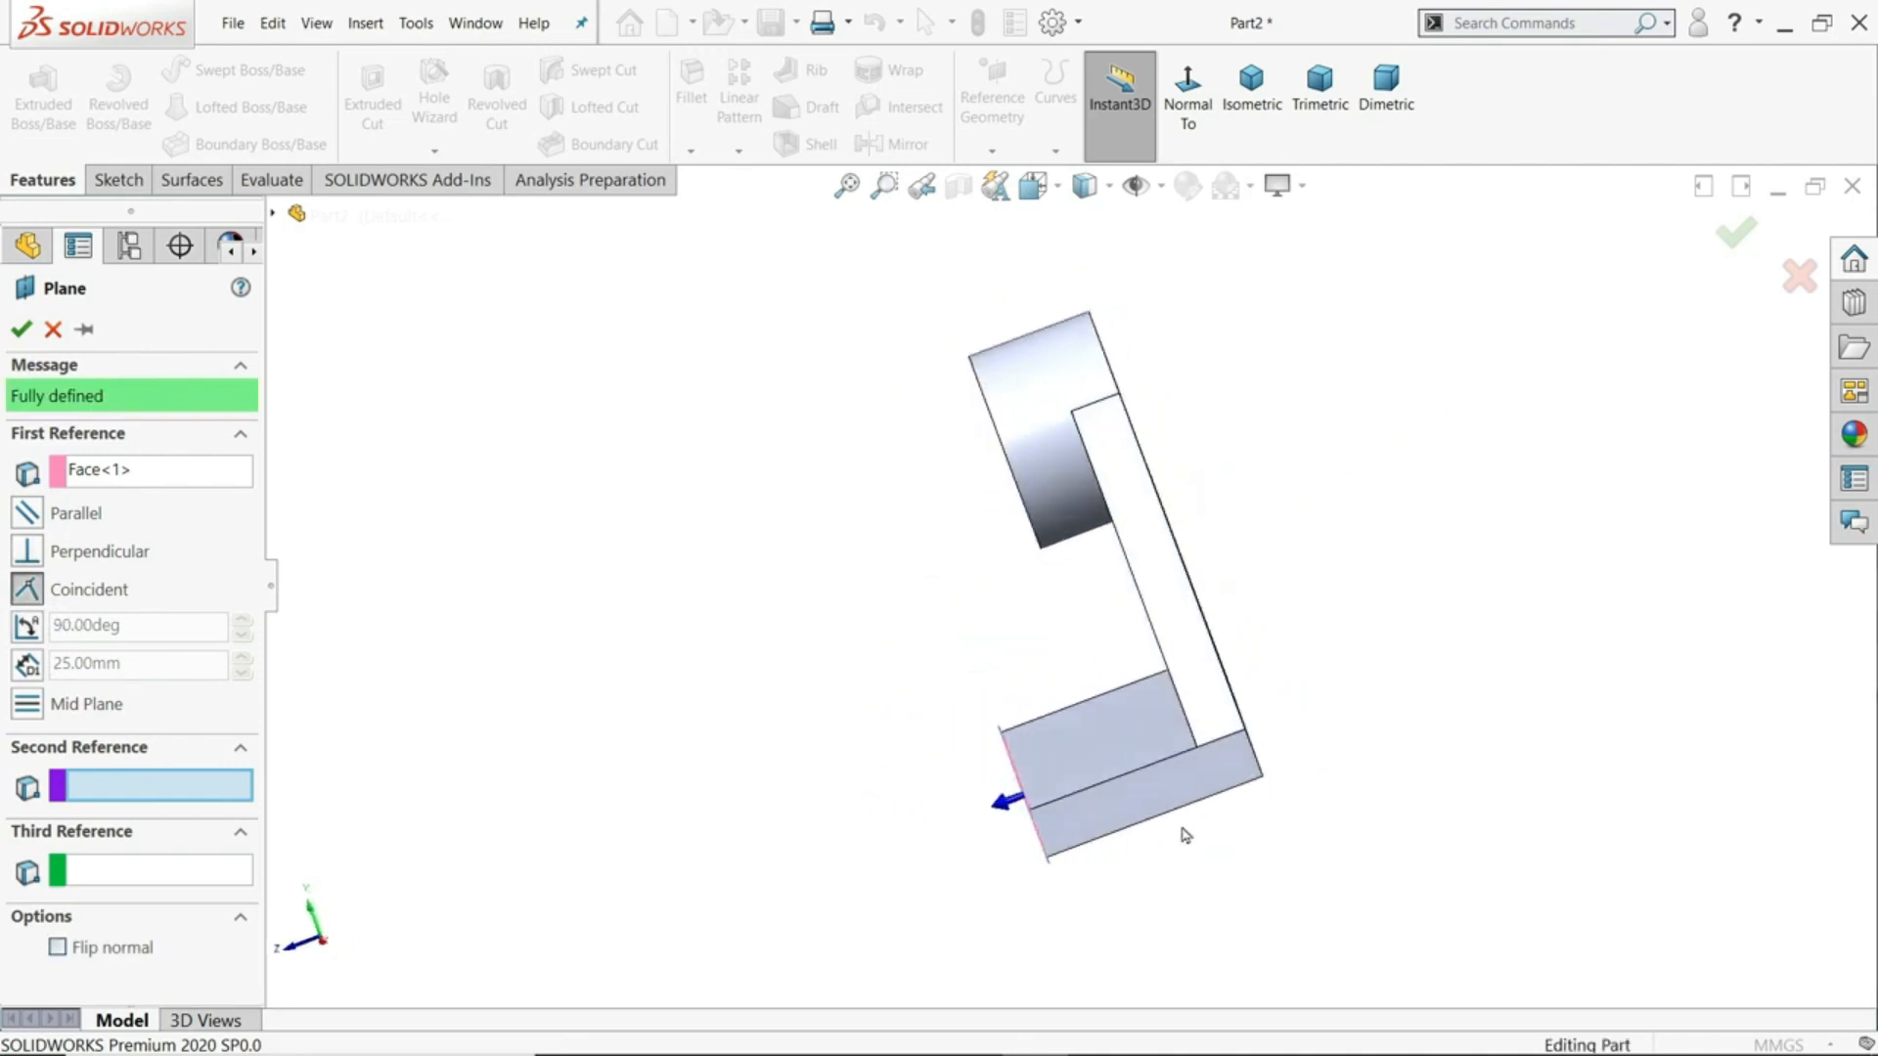
pyautogui.scroll(-5, 1037, 802)
pyautogui.scroll(6, 574, 596)
pyautogui.moveTo(696, 533); pyautogui.dragTo(852, 558, button='middle')
pyautogui.scroll(-5, 852, 559)
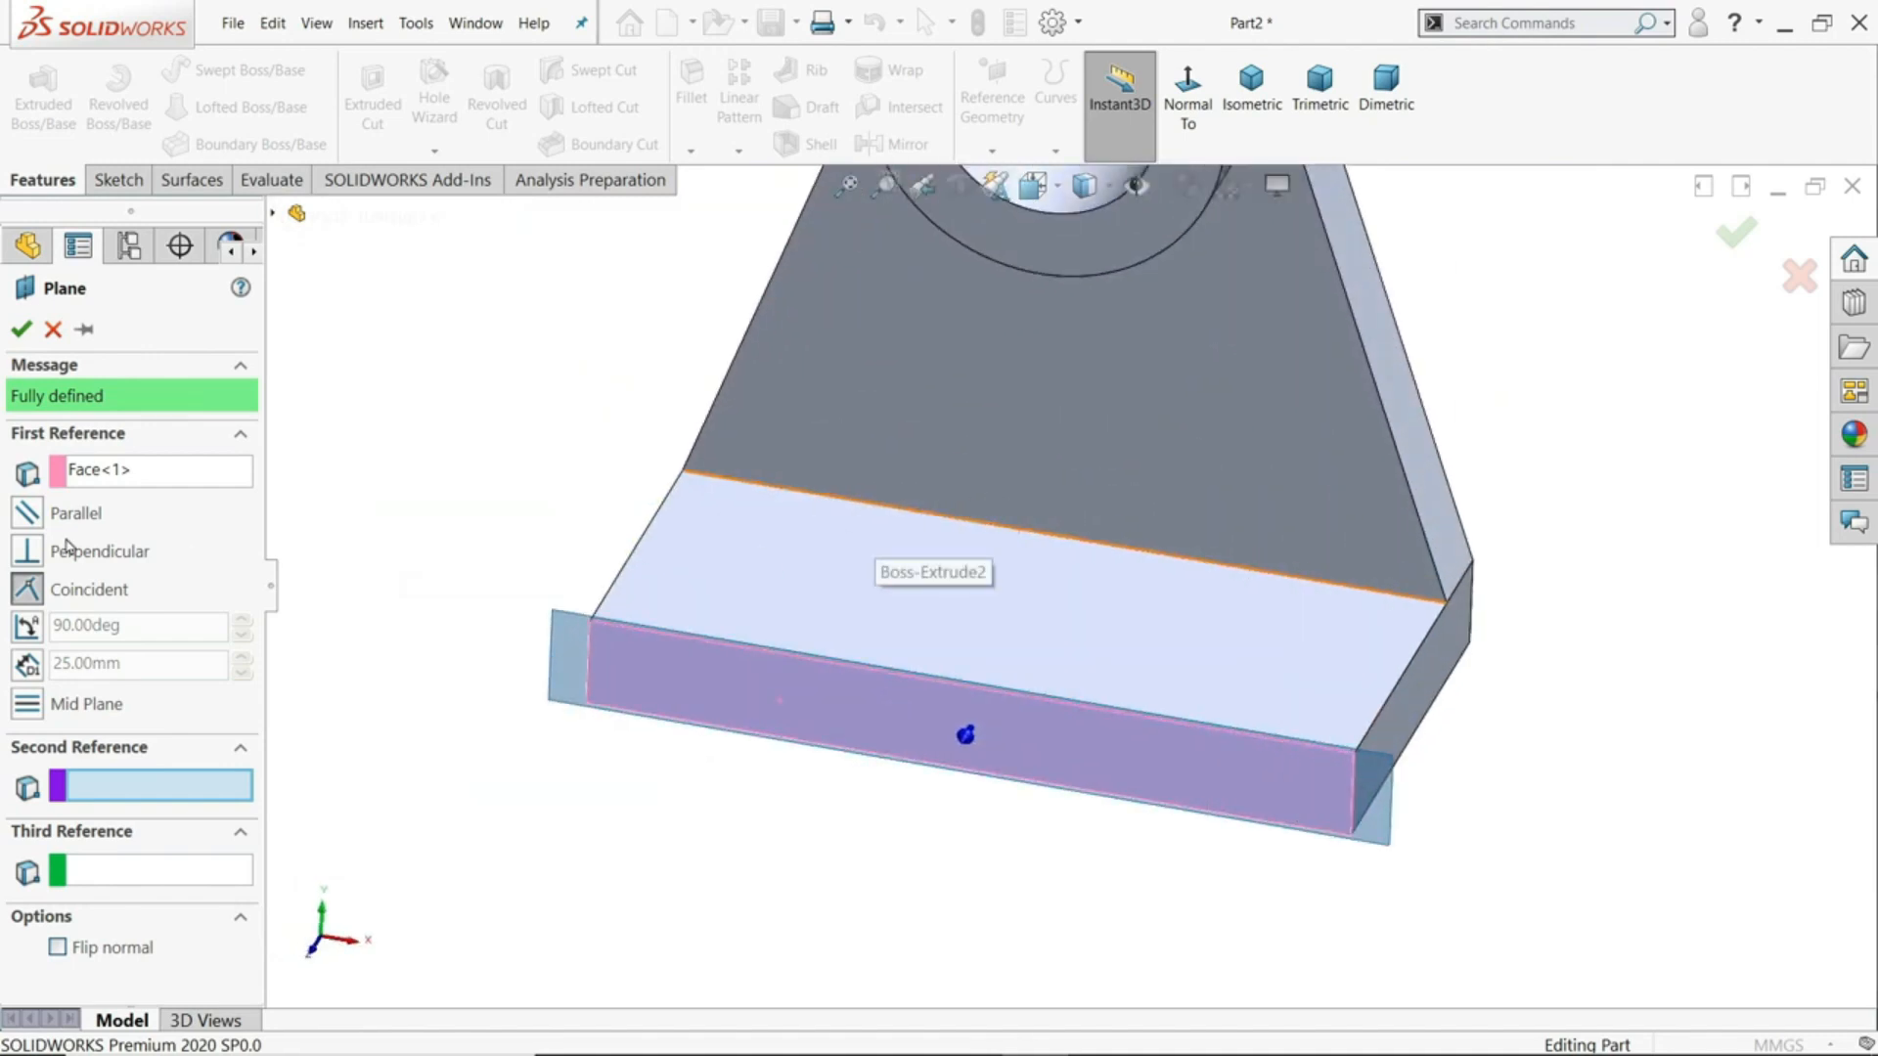
# - Try the angle constraint to the base's front face, raising the angle to 114 degrees
pyautogui.click(26, 627)
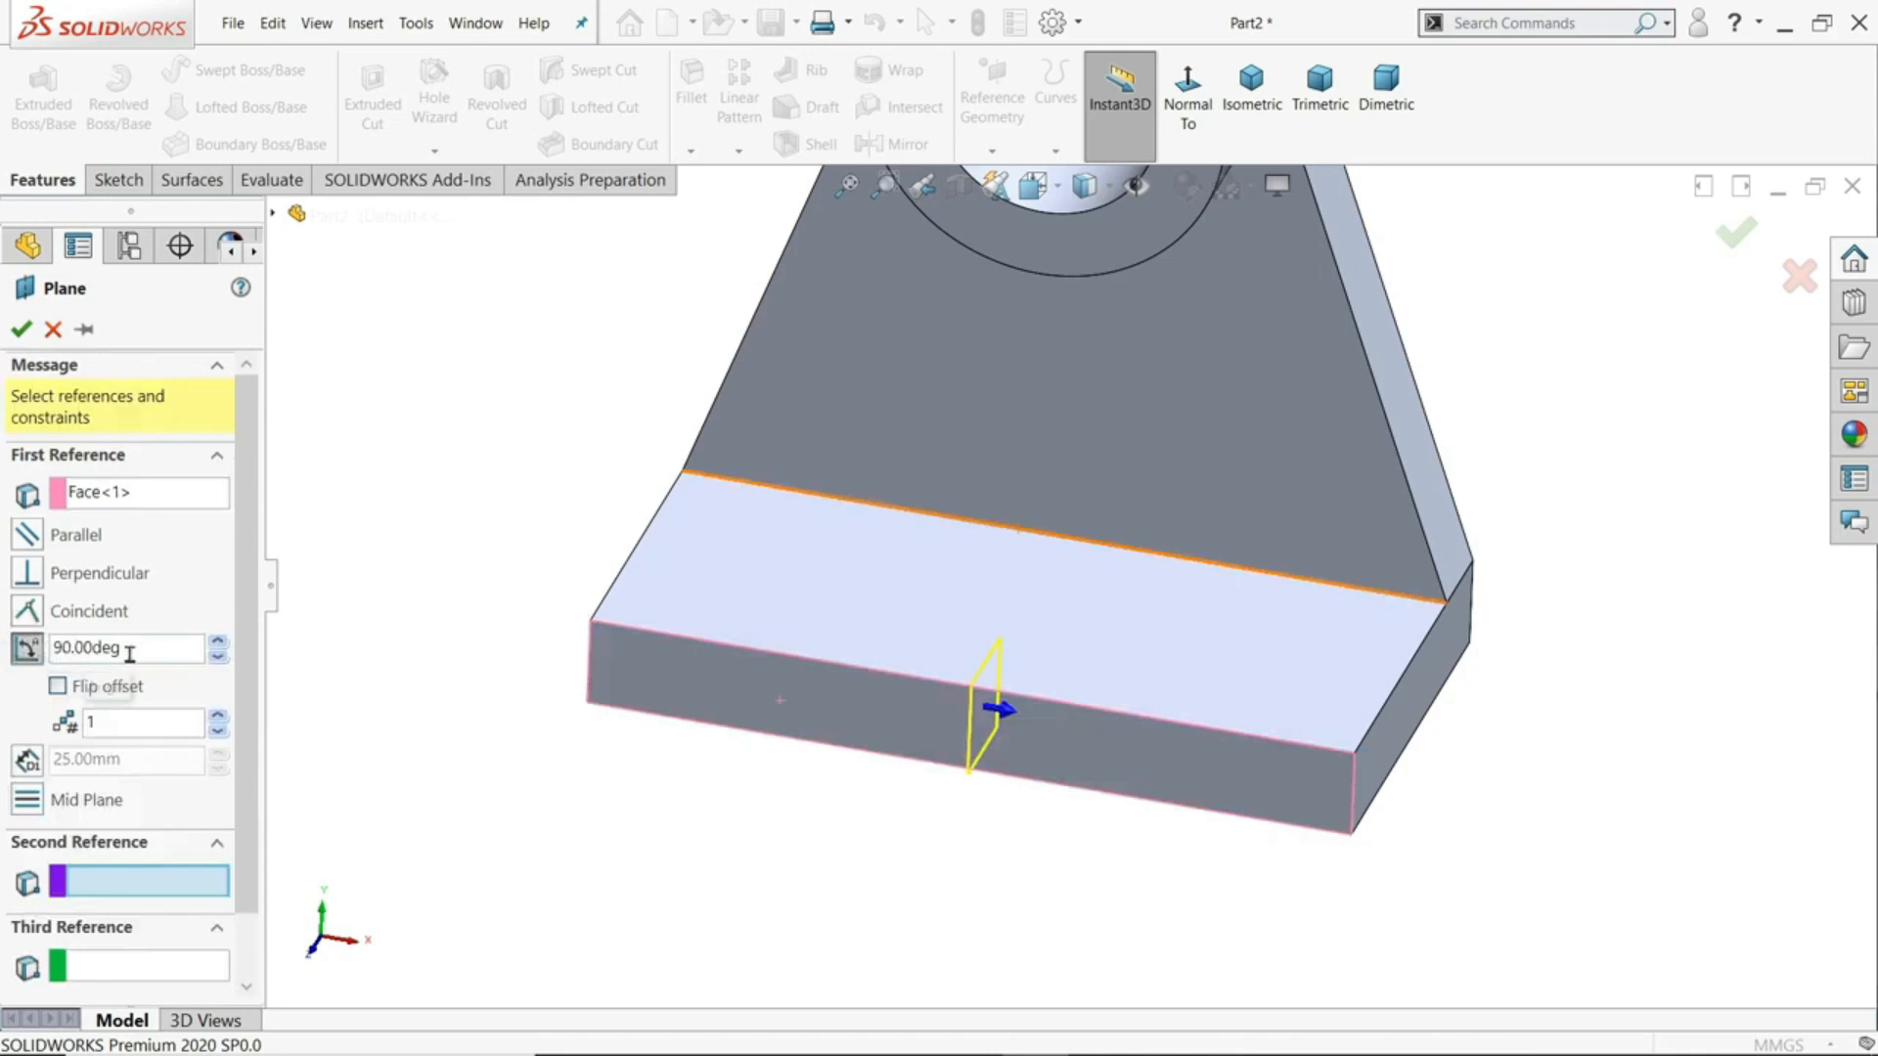
pyautogui.moveTo(129, 649); pyautogui.dragTo(56, 645)
pyautogui.click(217, 649)
pyautogui.click(216, 649)
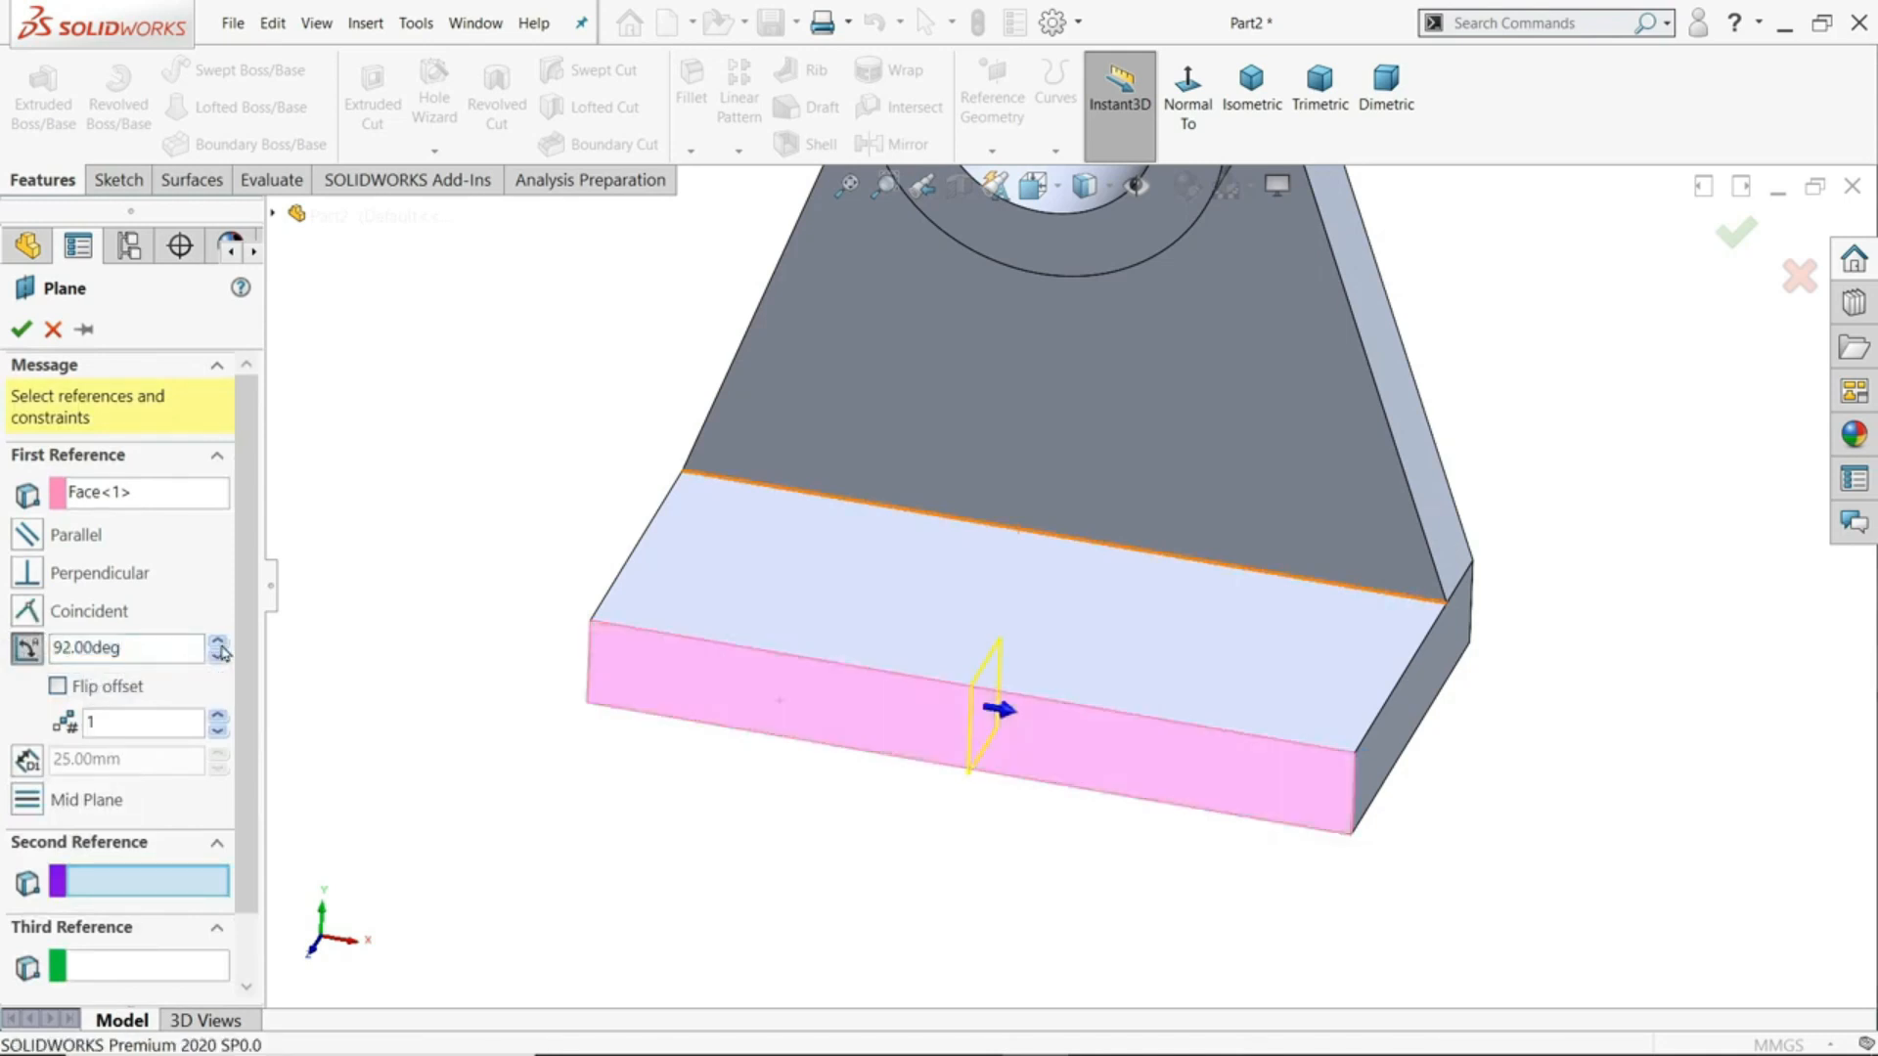
pyautogui.click(217, 644)
pyautogui.click(217, 644)
pyautogui.click(217, 643)
# - Restore the 25 mm offset distance constraint and preview the plane with its offset flipped and unflipped
pyautogui.click(29, 534)
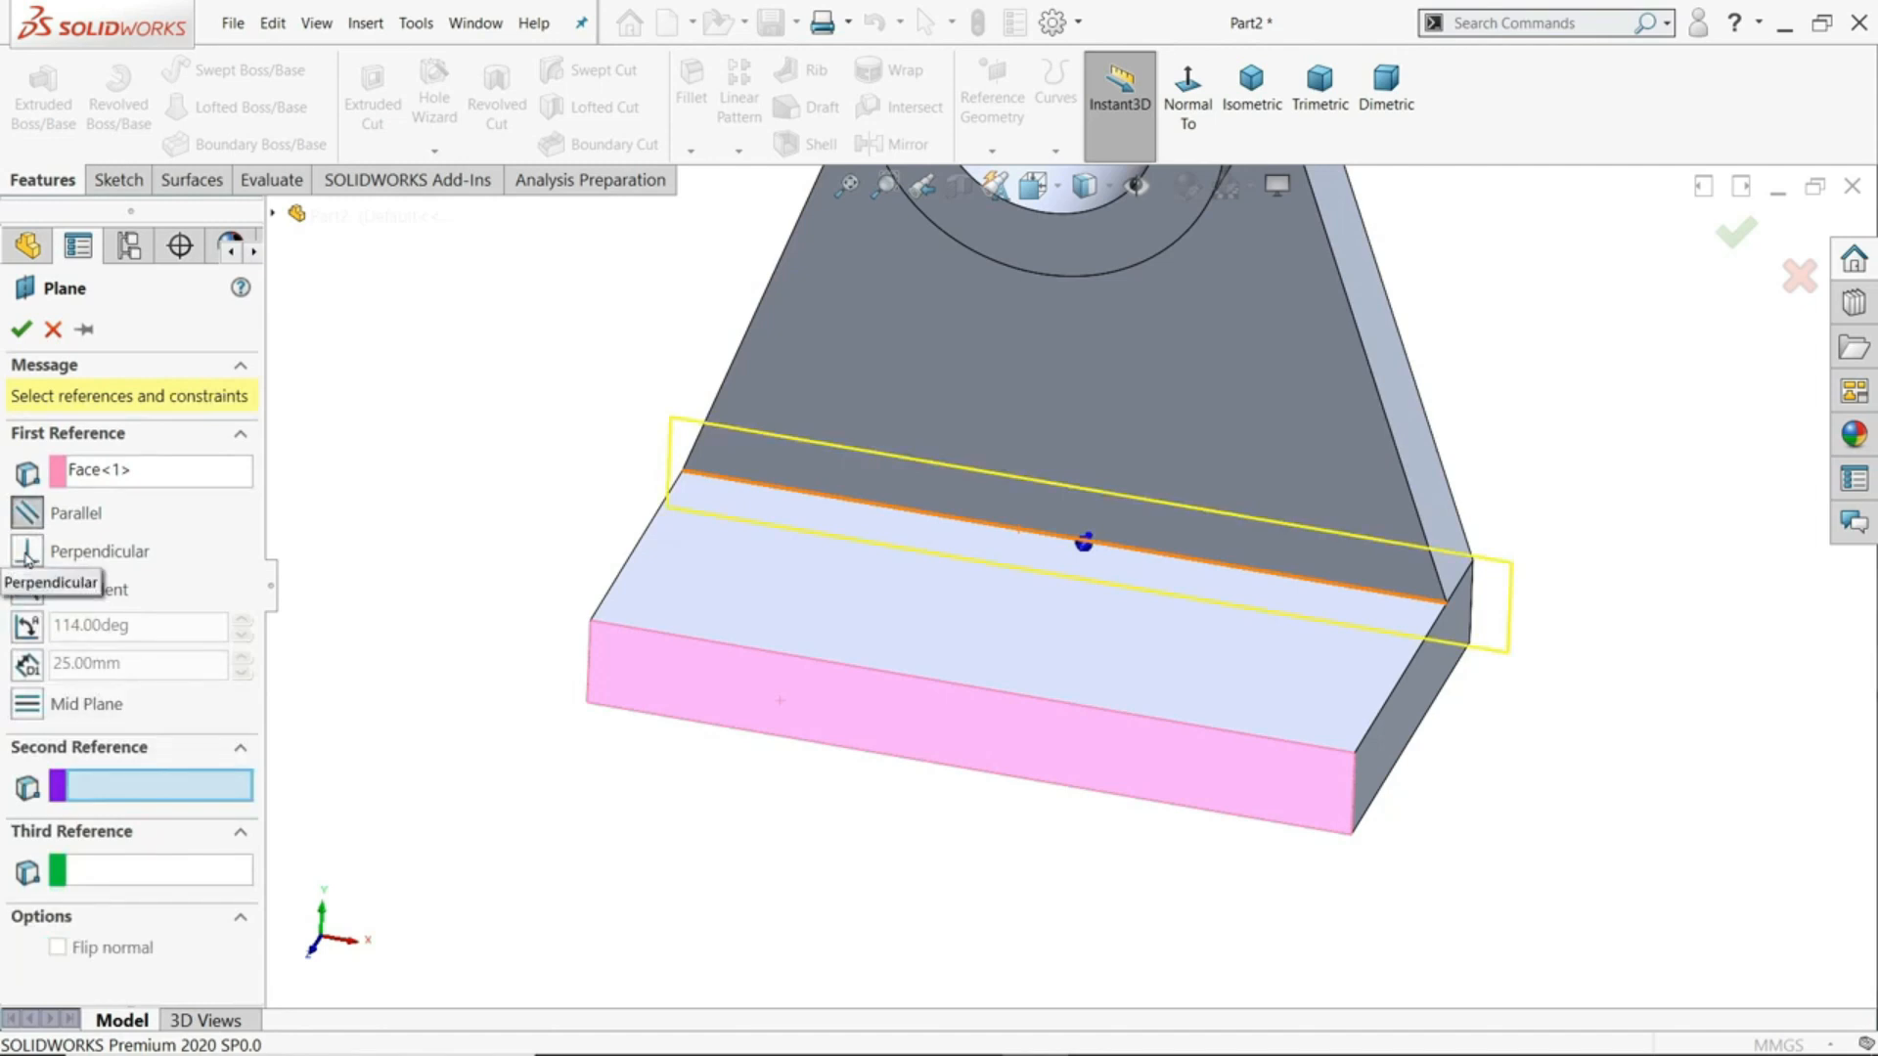
pyautogui.click(22, 667)
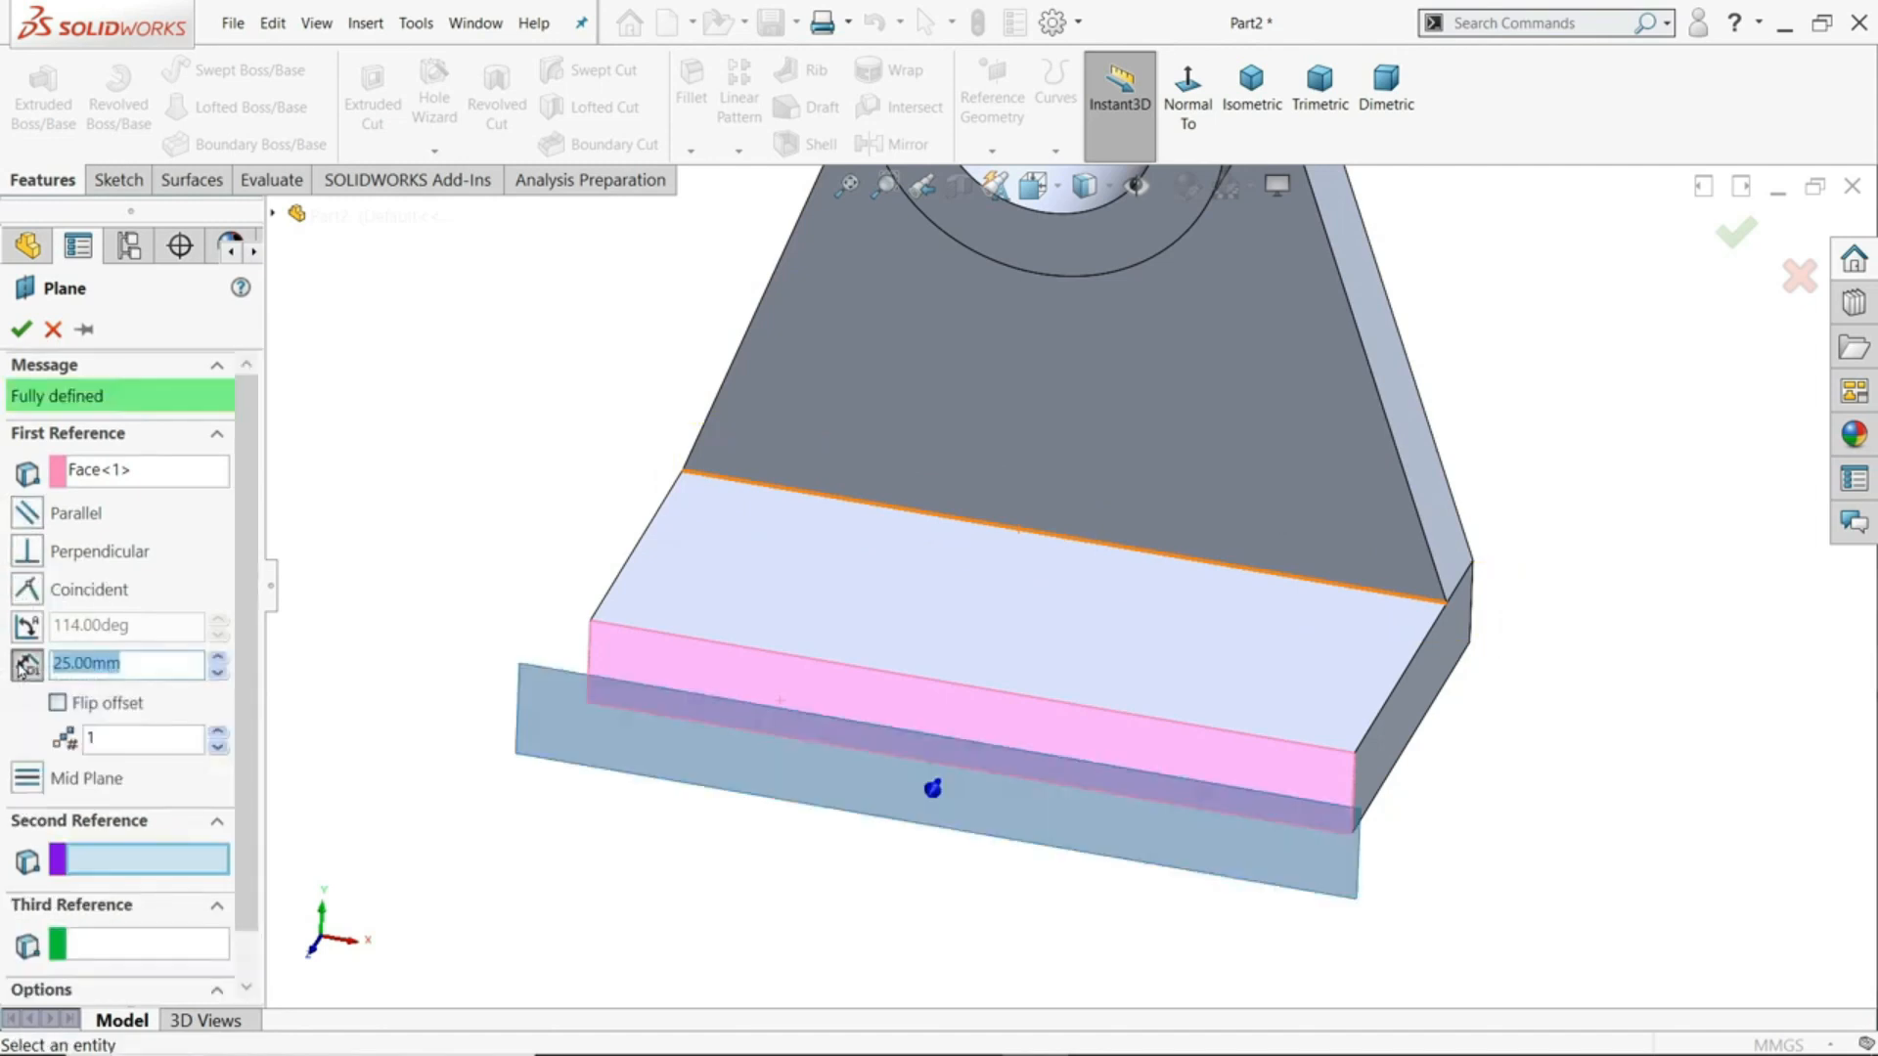
pyautogui.click(58, 704)
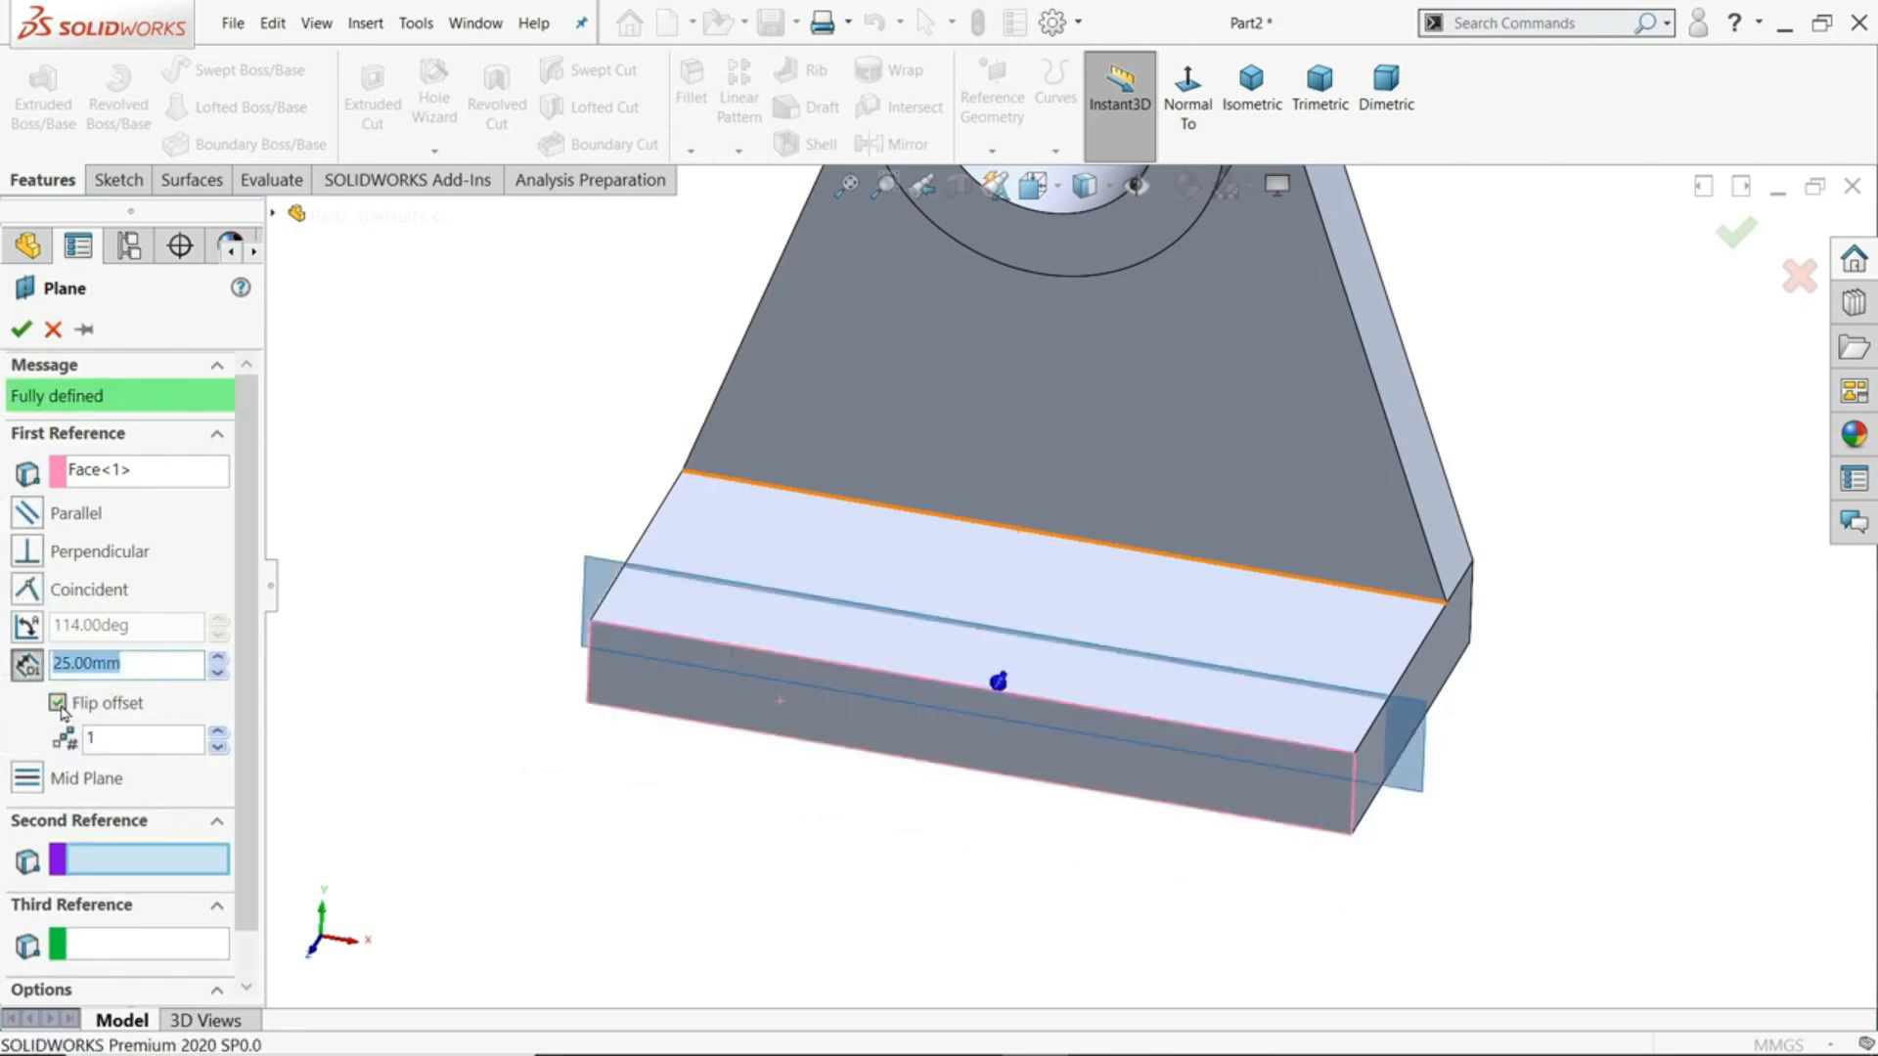
pyautogui.click(58, 705)
# - Set the number of planes to 4 and create them 25 mm apart in front of the base
pyautogui.click(219, 735)
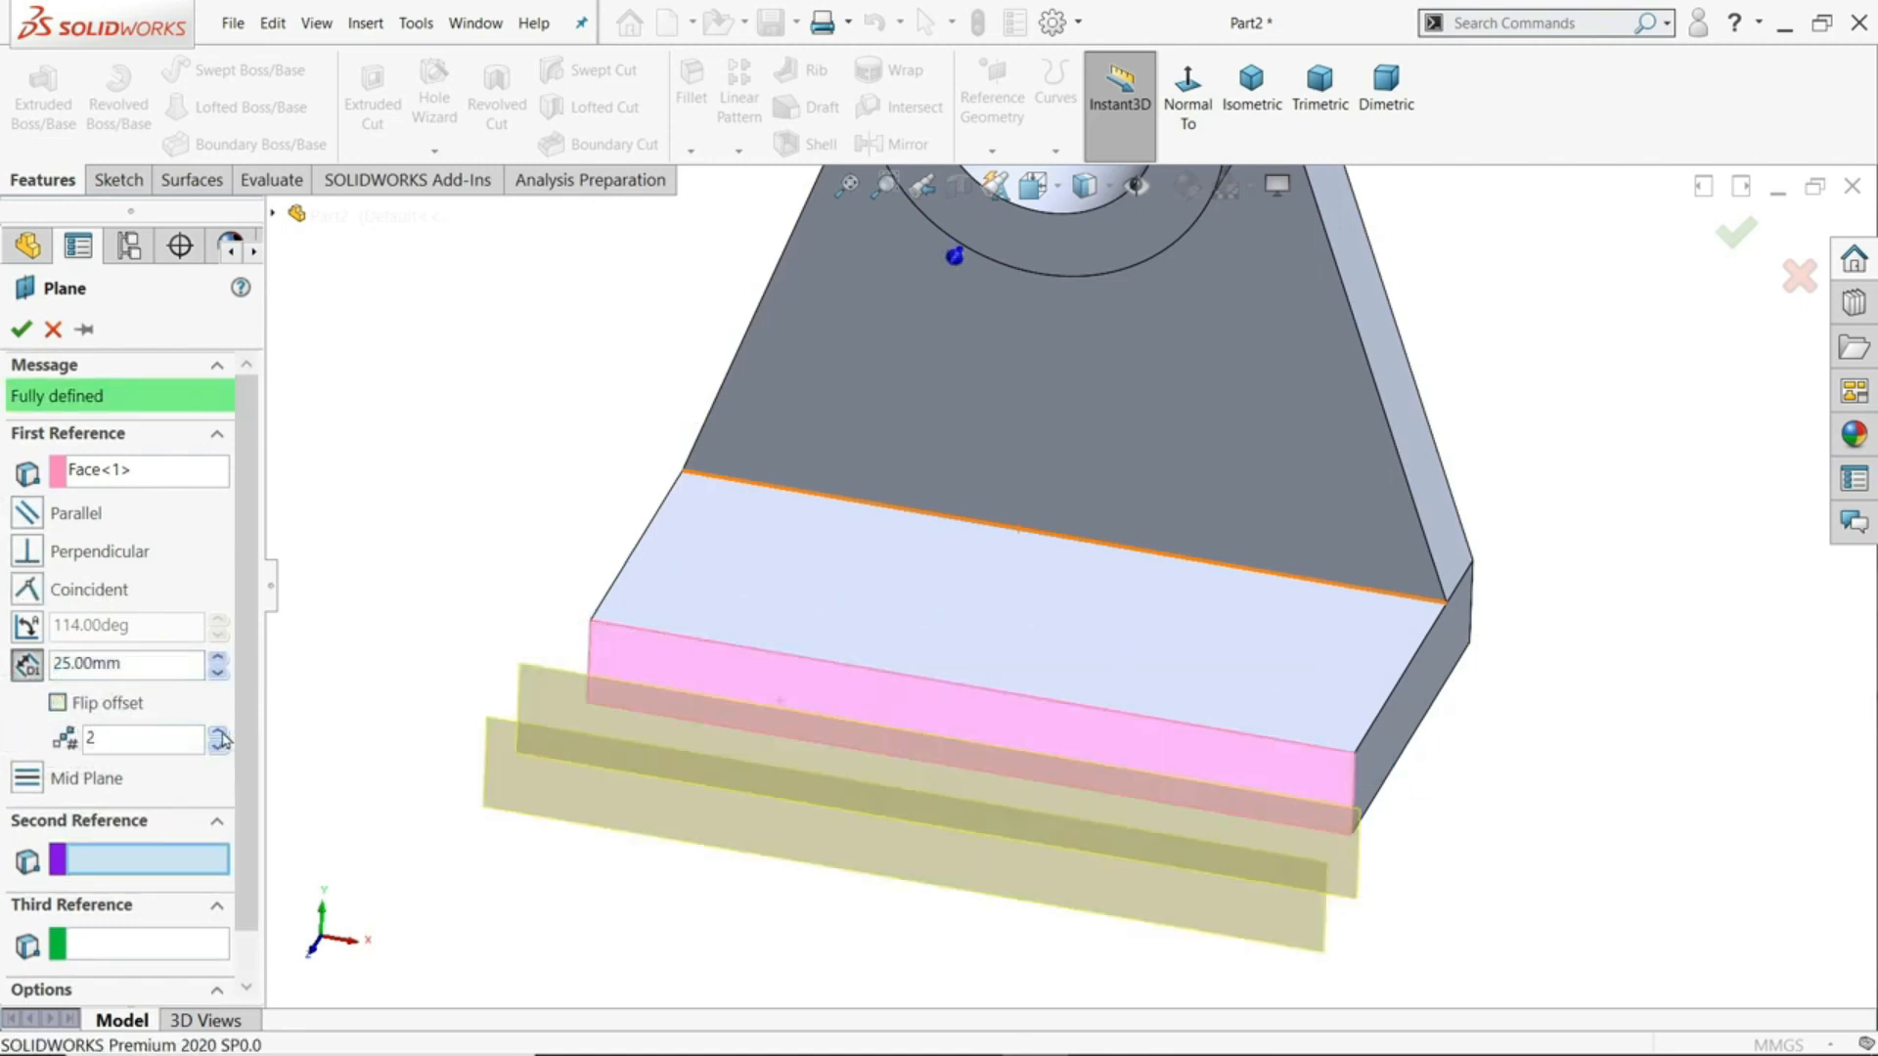
pyautogui.click(219, 734)
pyautogui.click(219, 734)
pyautogui.moveTo(347, 646)
pyautogui.mouseDown(button='middle')
pyautogui.moveTo(334, 590)
pyautogui.moveTo(311, 637)
pyautogui.mouseUp(button='middle')
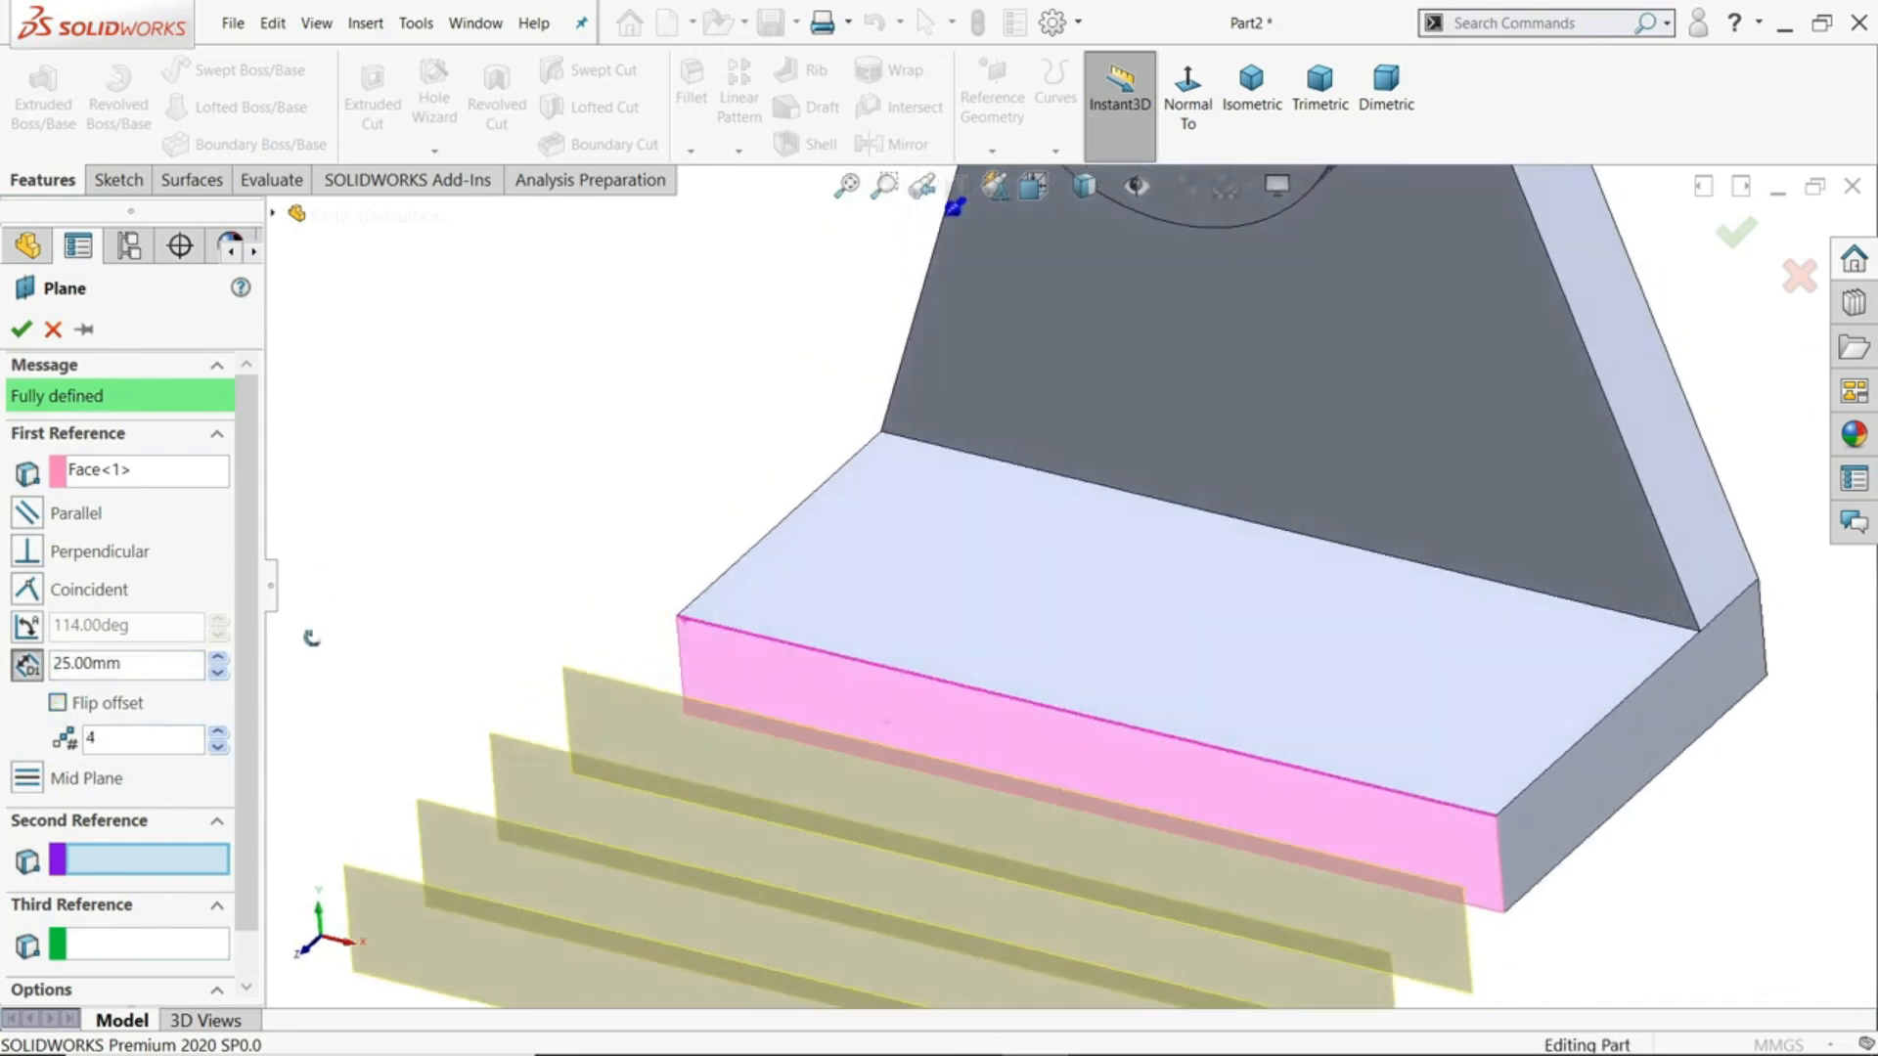
pyautogui.scroll(5, 631, 567)
pyautogui.scroll(-2, 1221, 563)
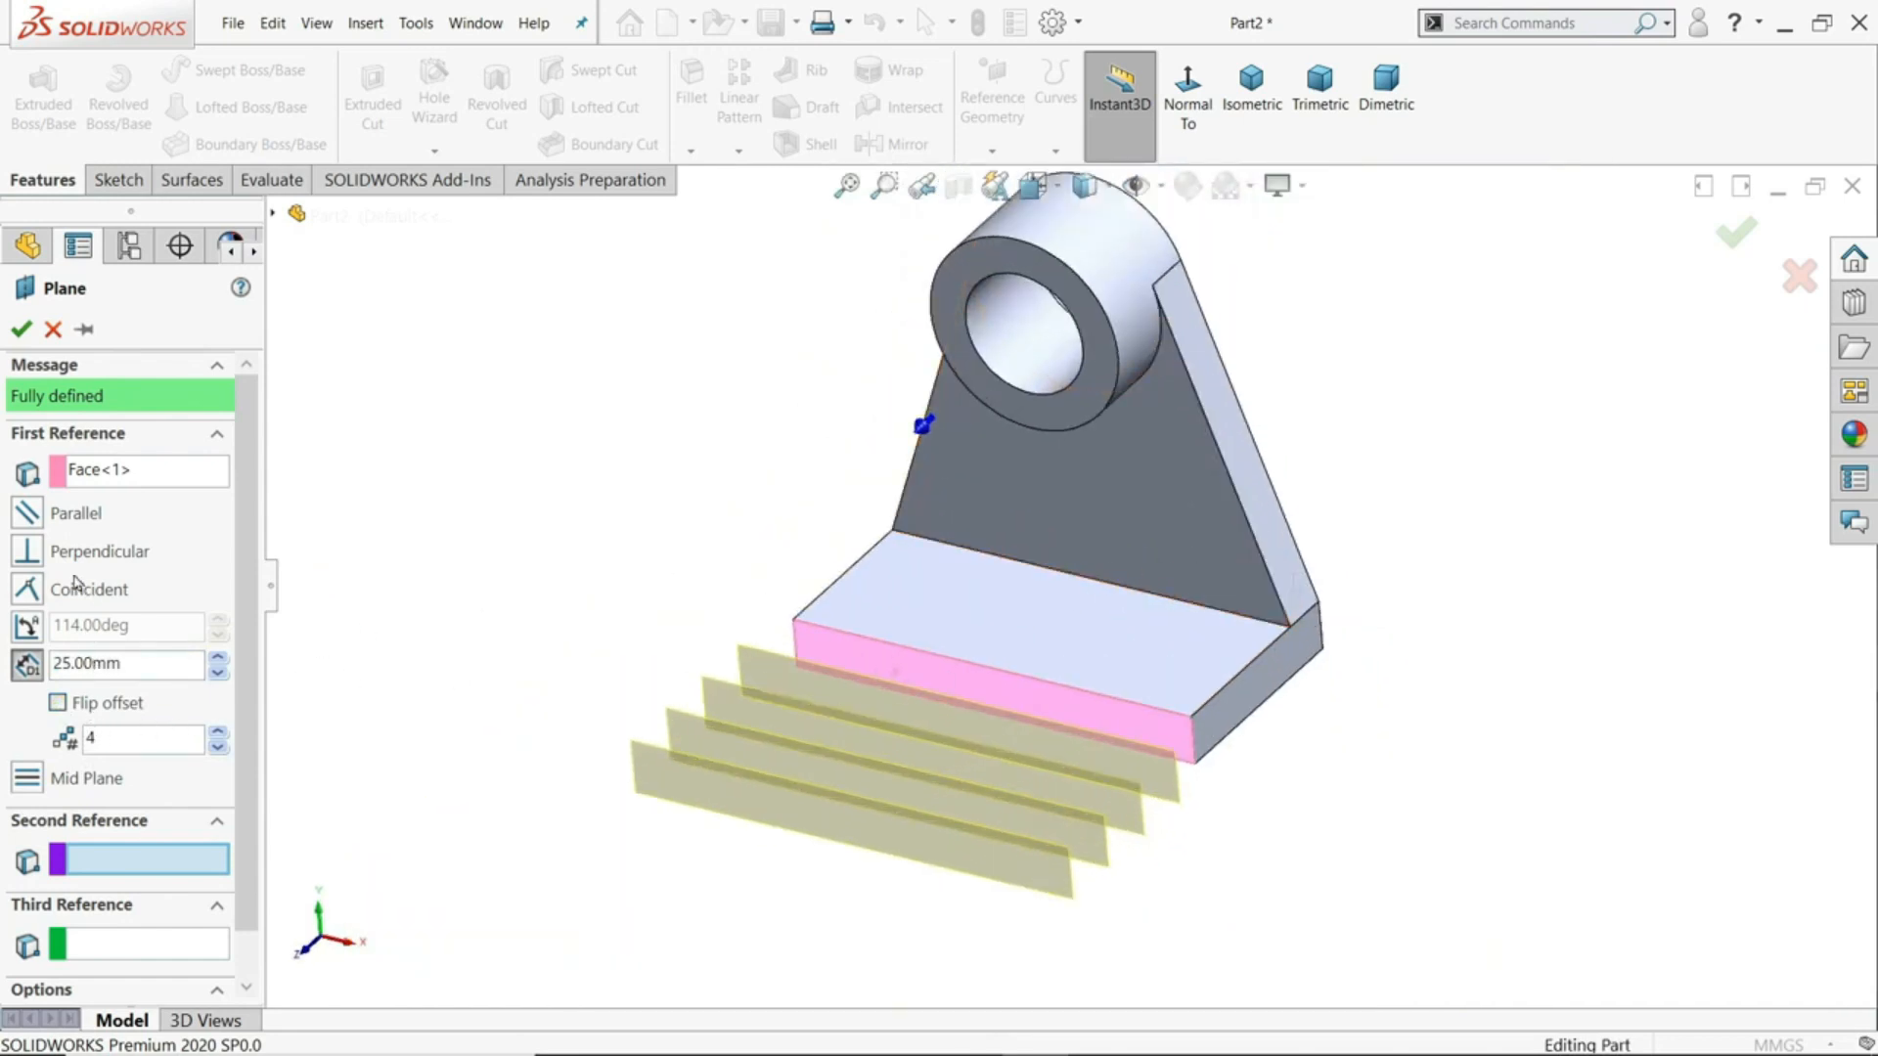
pyautogui.click(21, 329)
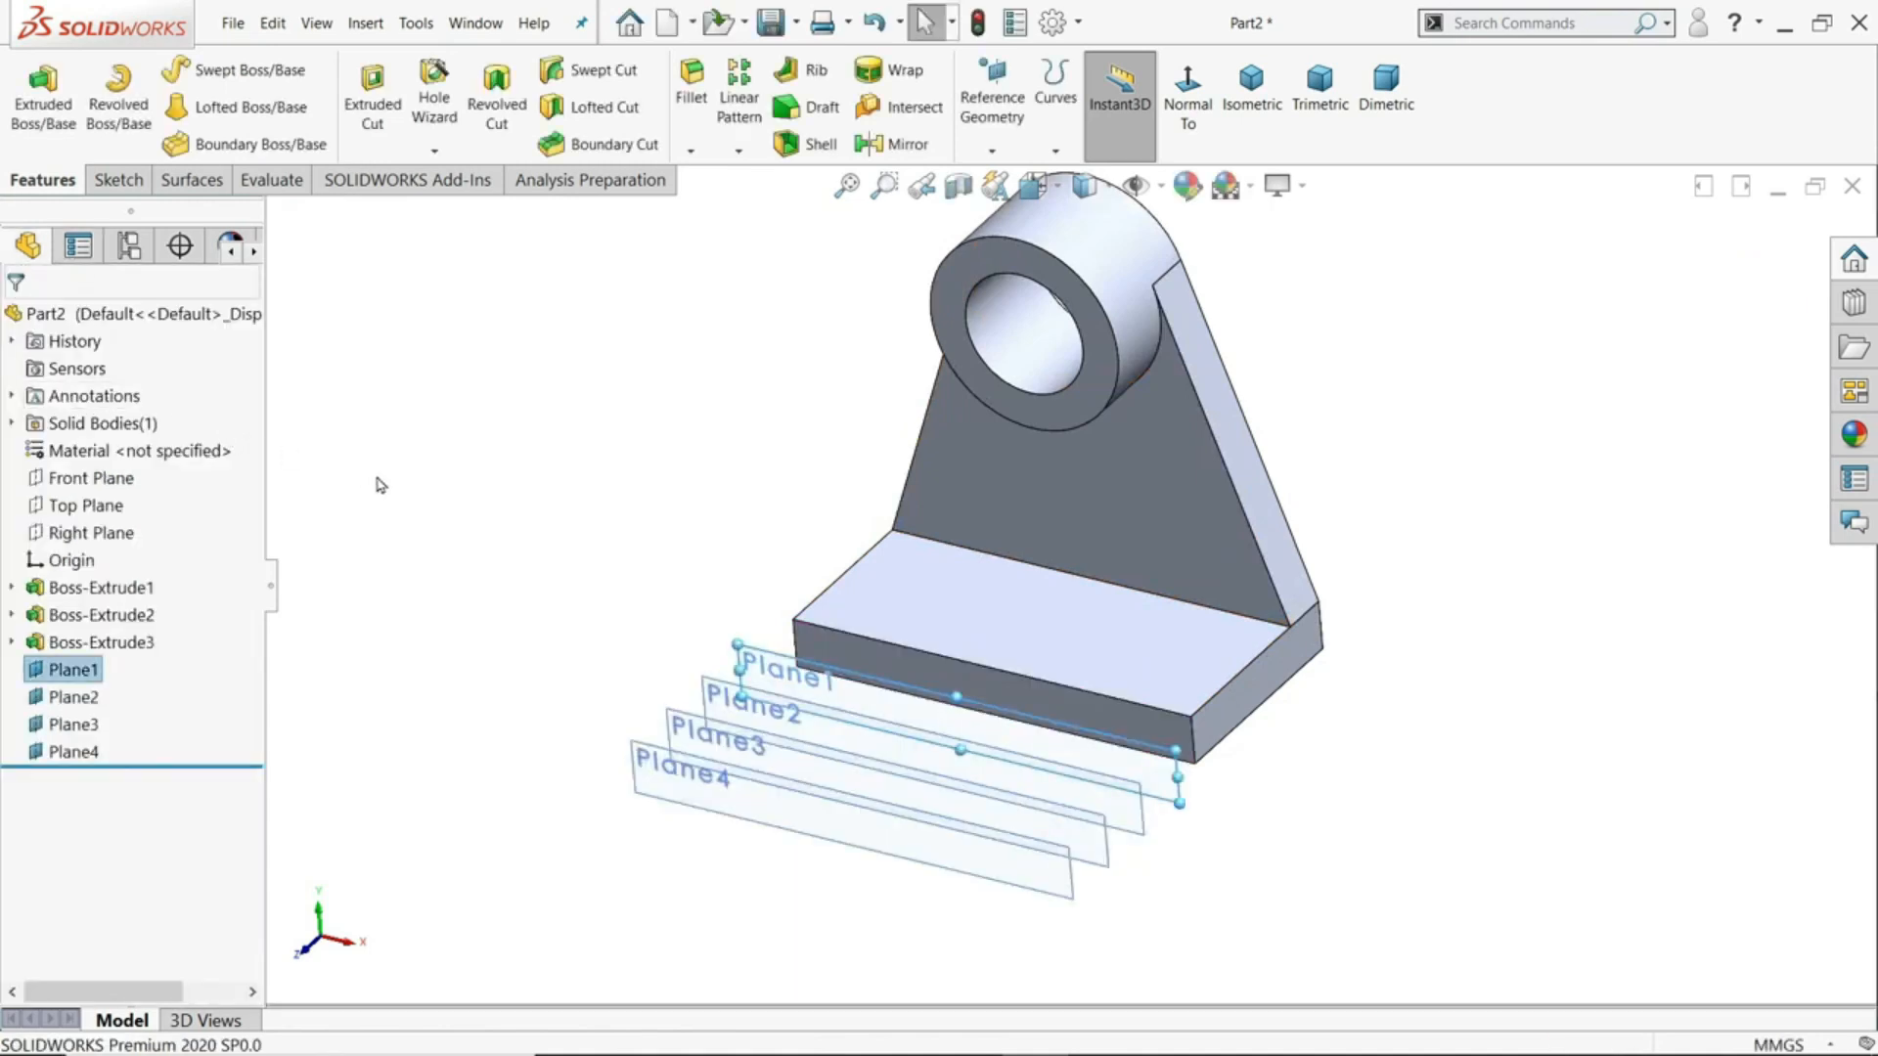
pyautogui.click(380, 485)
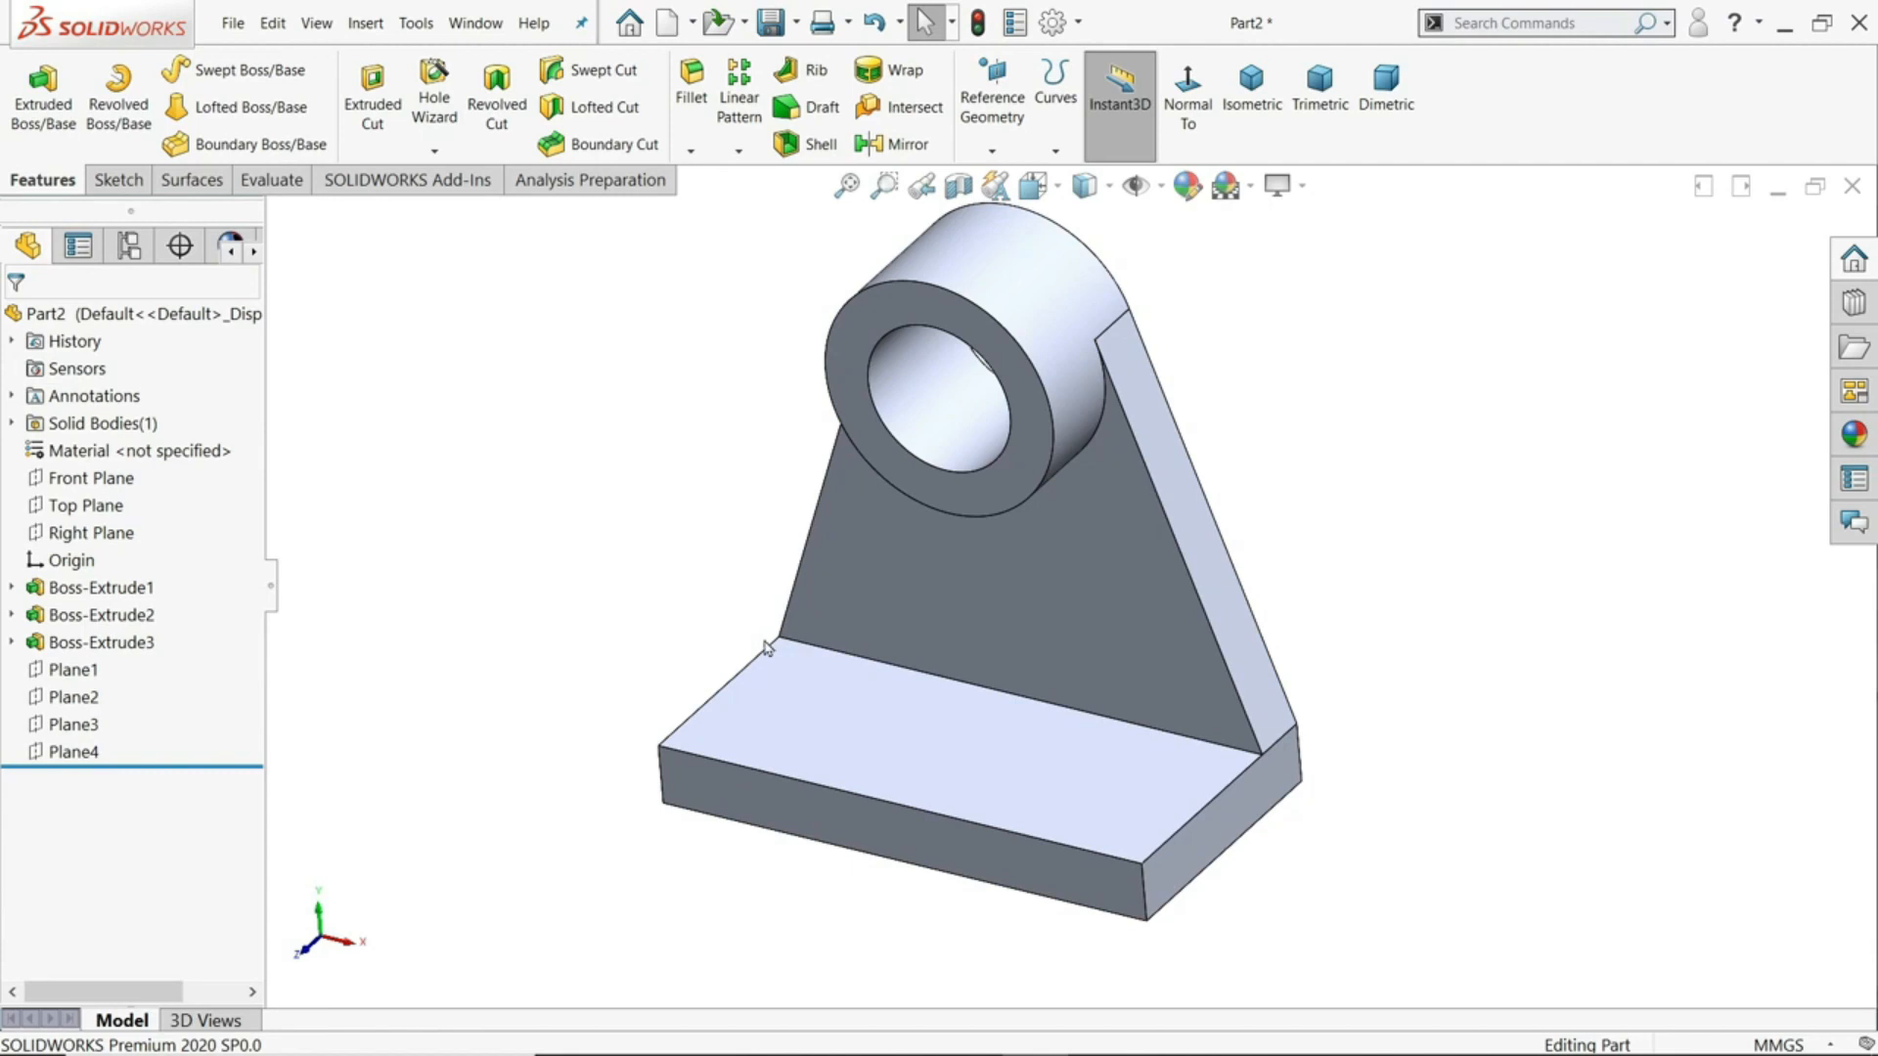
# - Define a new reference plane perpendicular to the base's top face and coincident with its front edge, trying Parallel as well
pyautogui.click(991, 152)
pyautogui.click(989, 176)
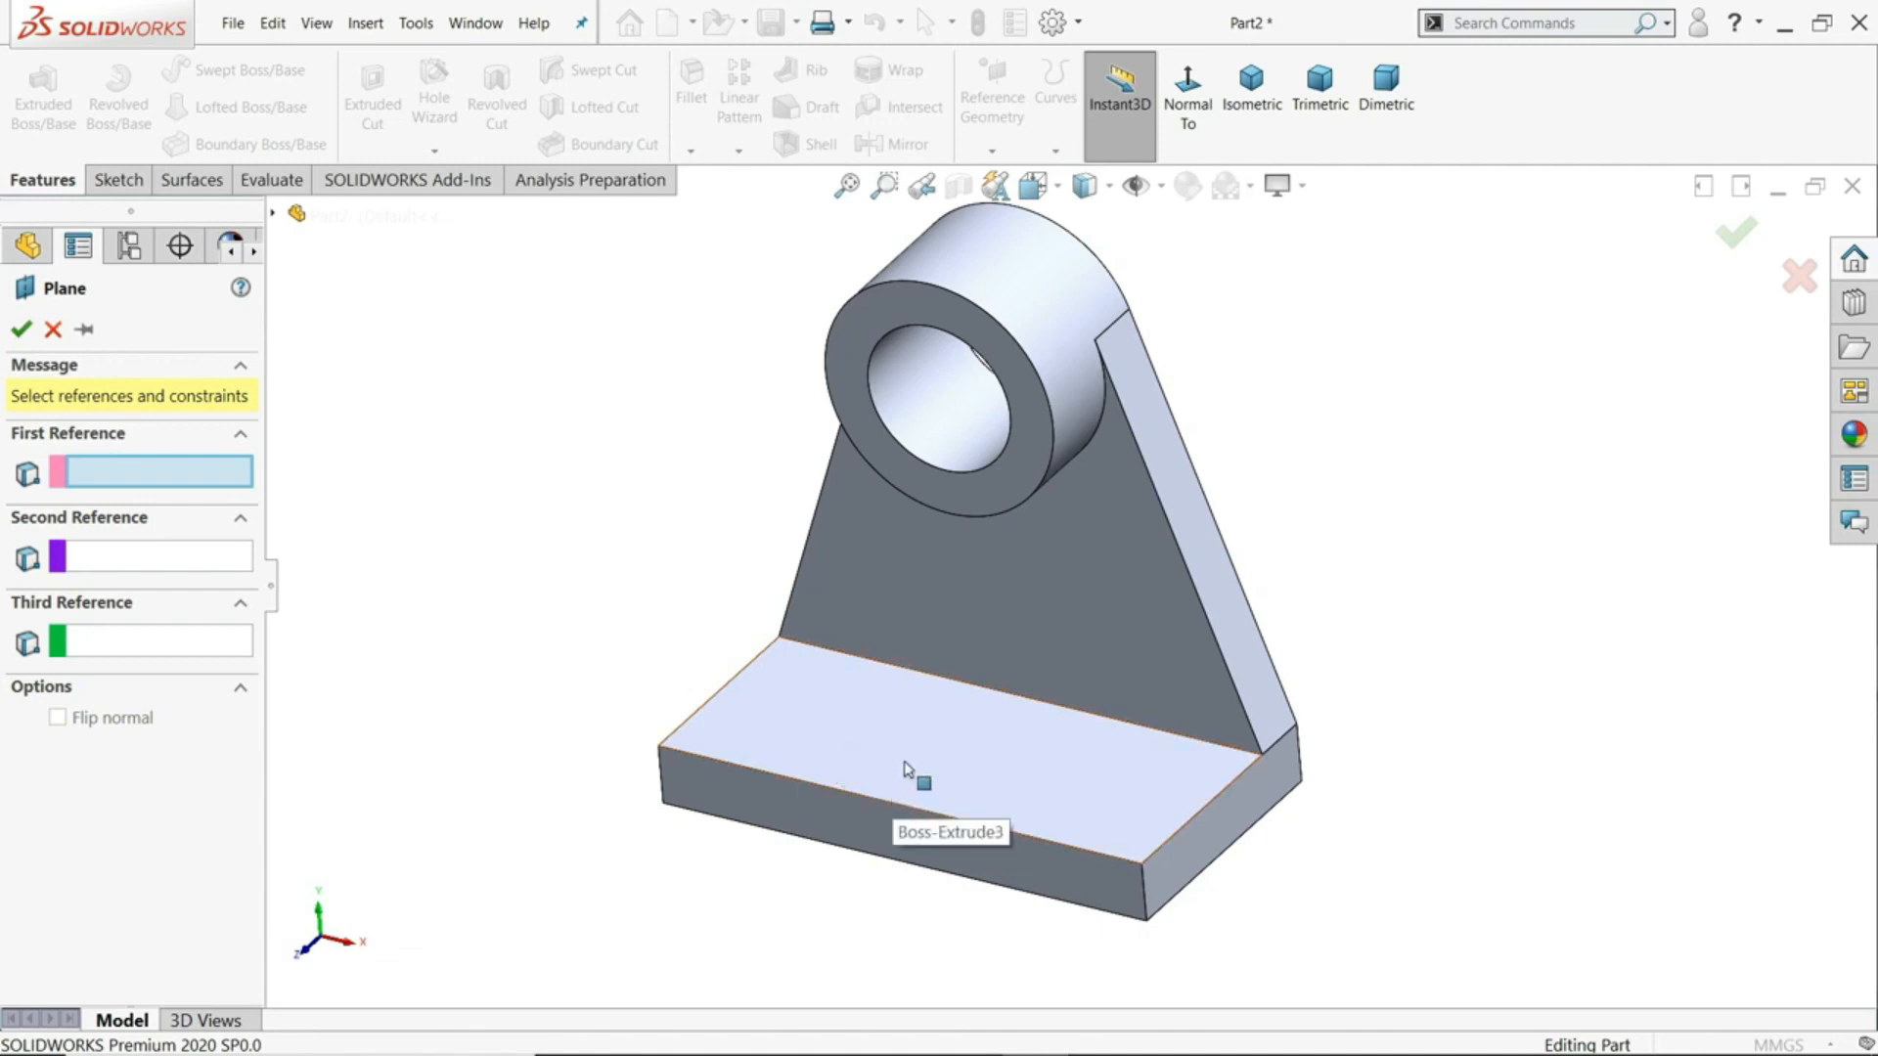
pyautogui.click(903, 770)
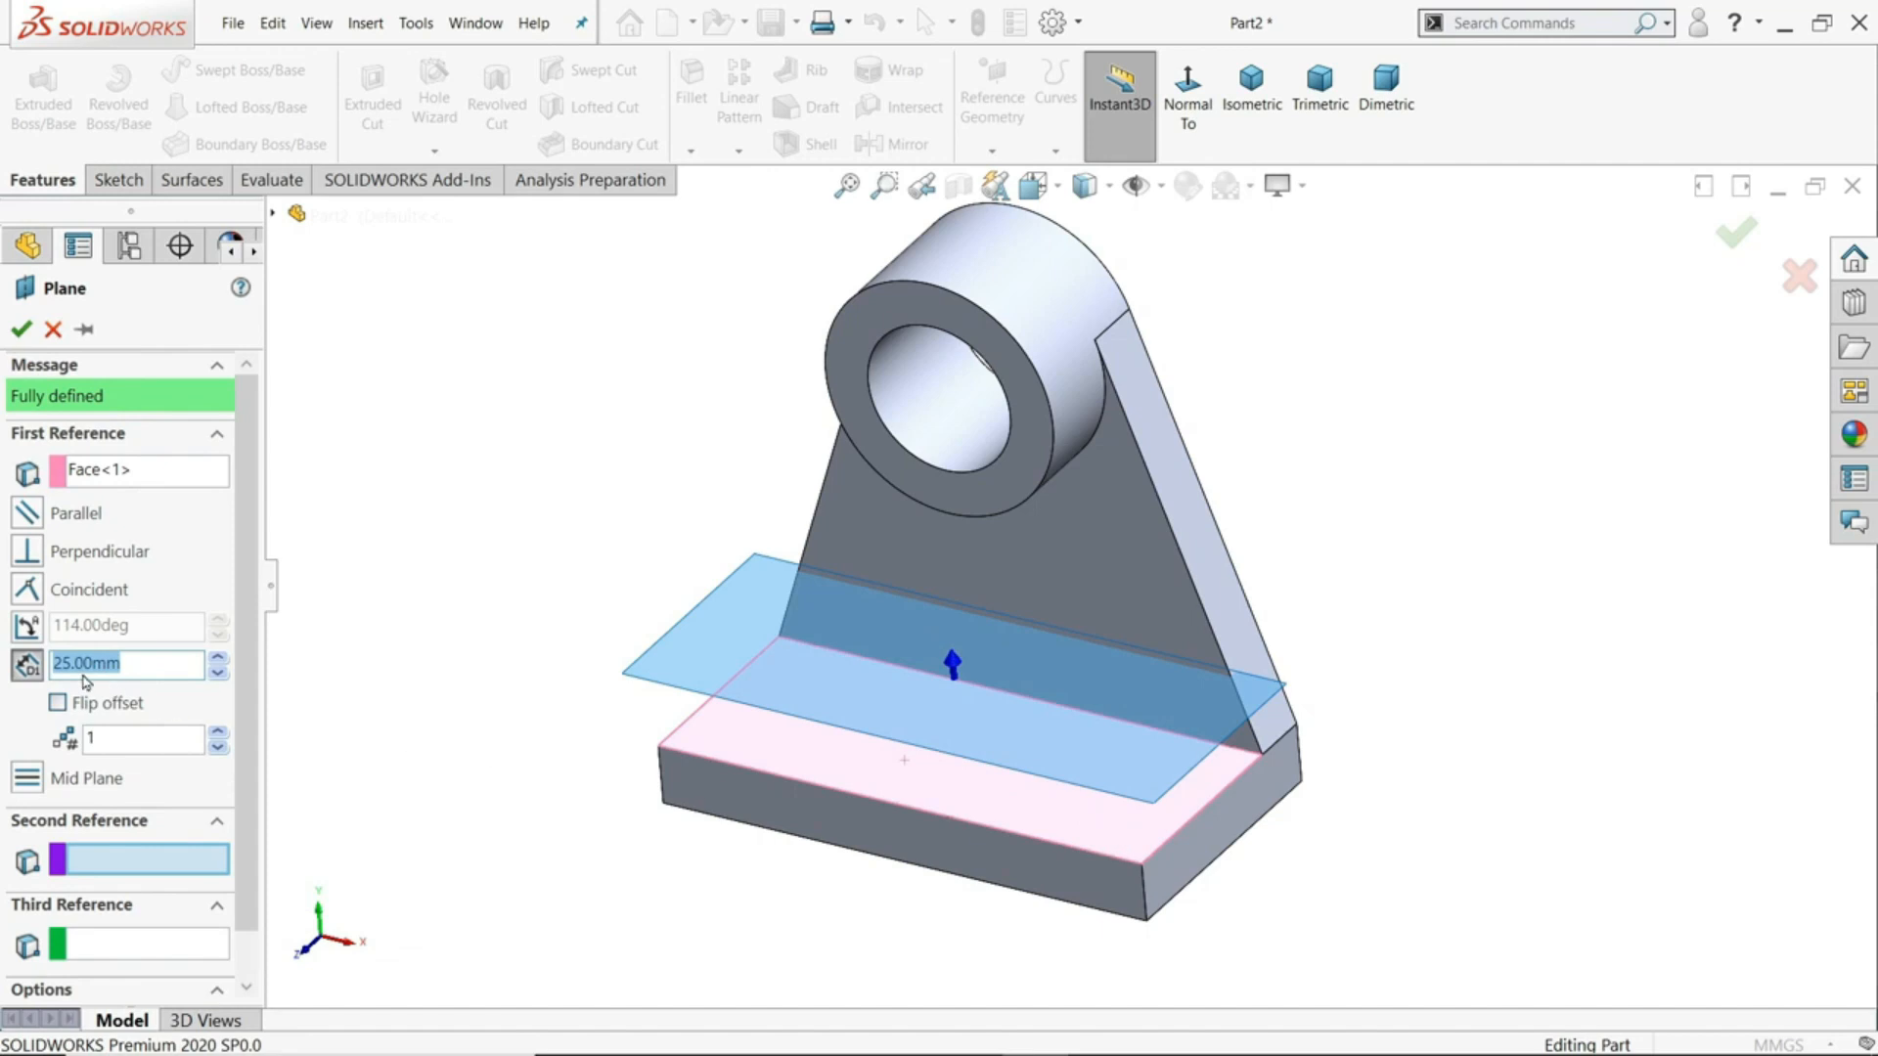
pyautogui.click(859, 803)
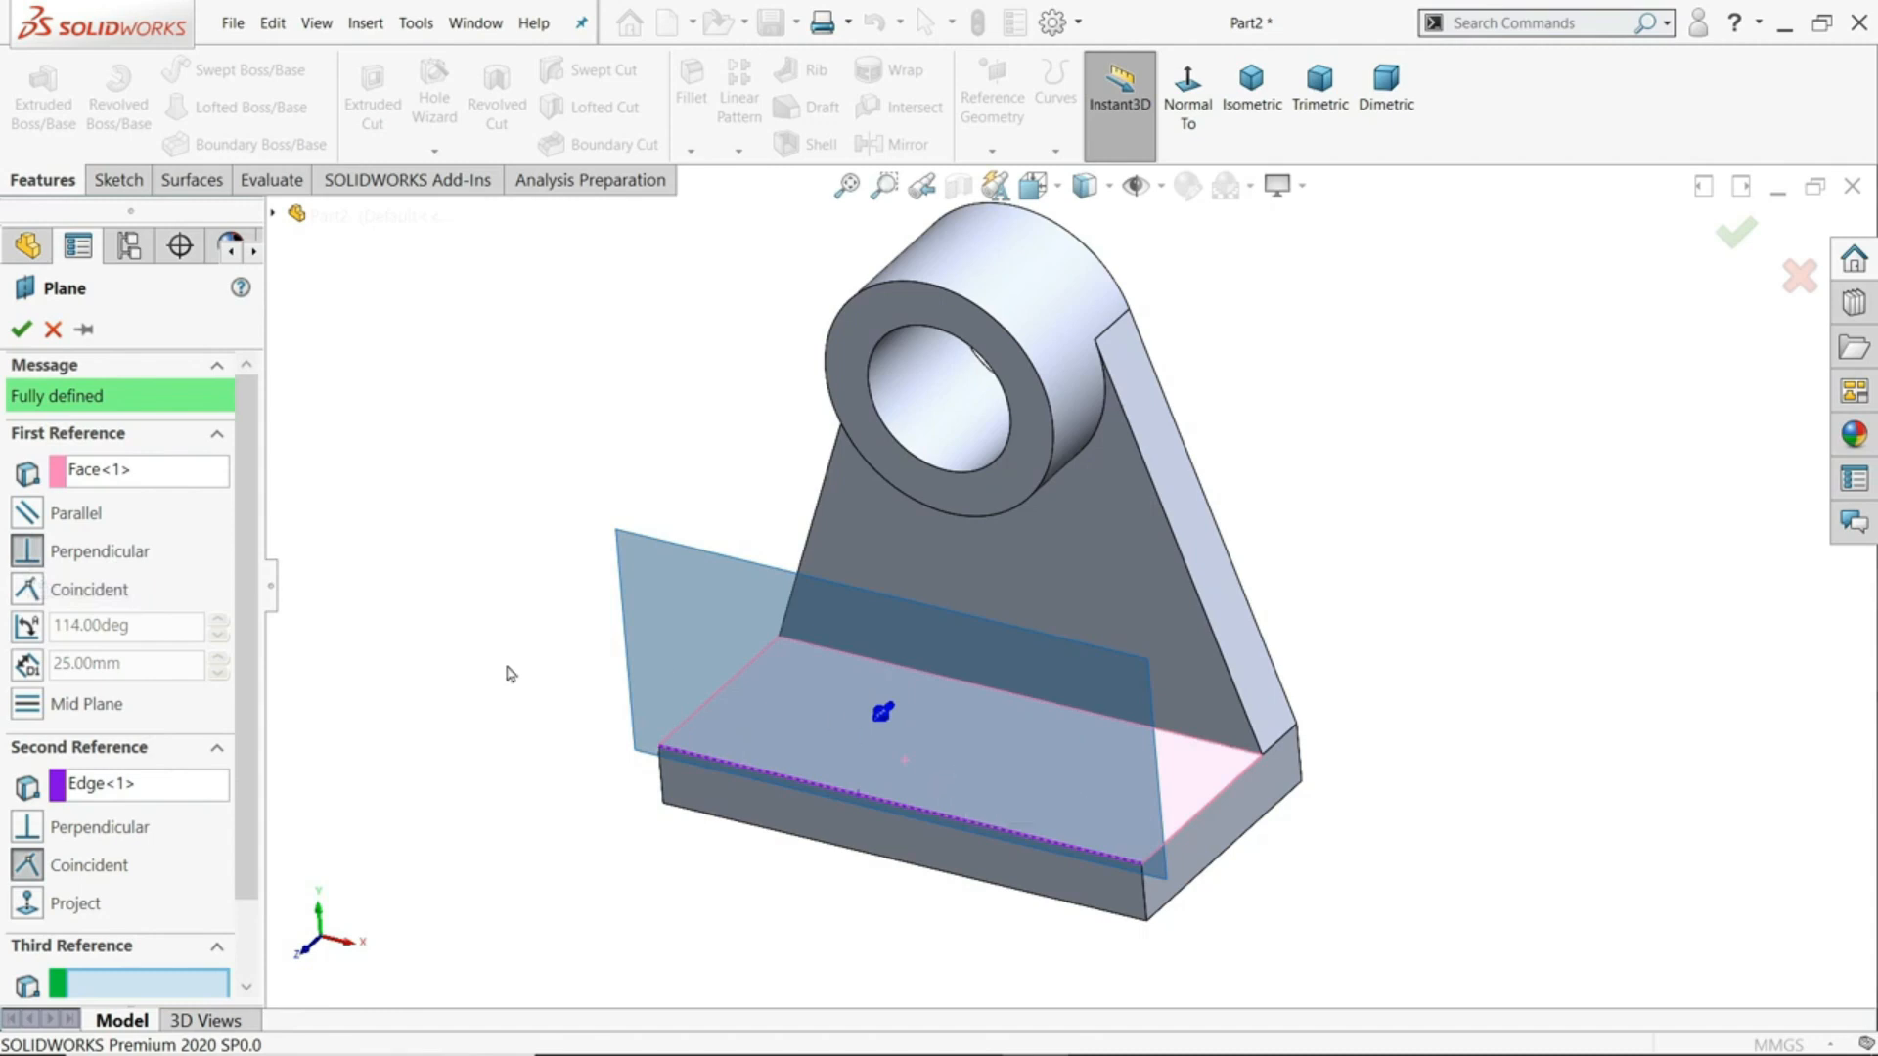
pyautogui.click(31, 516)
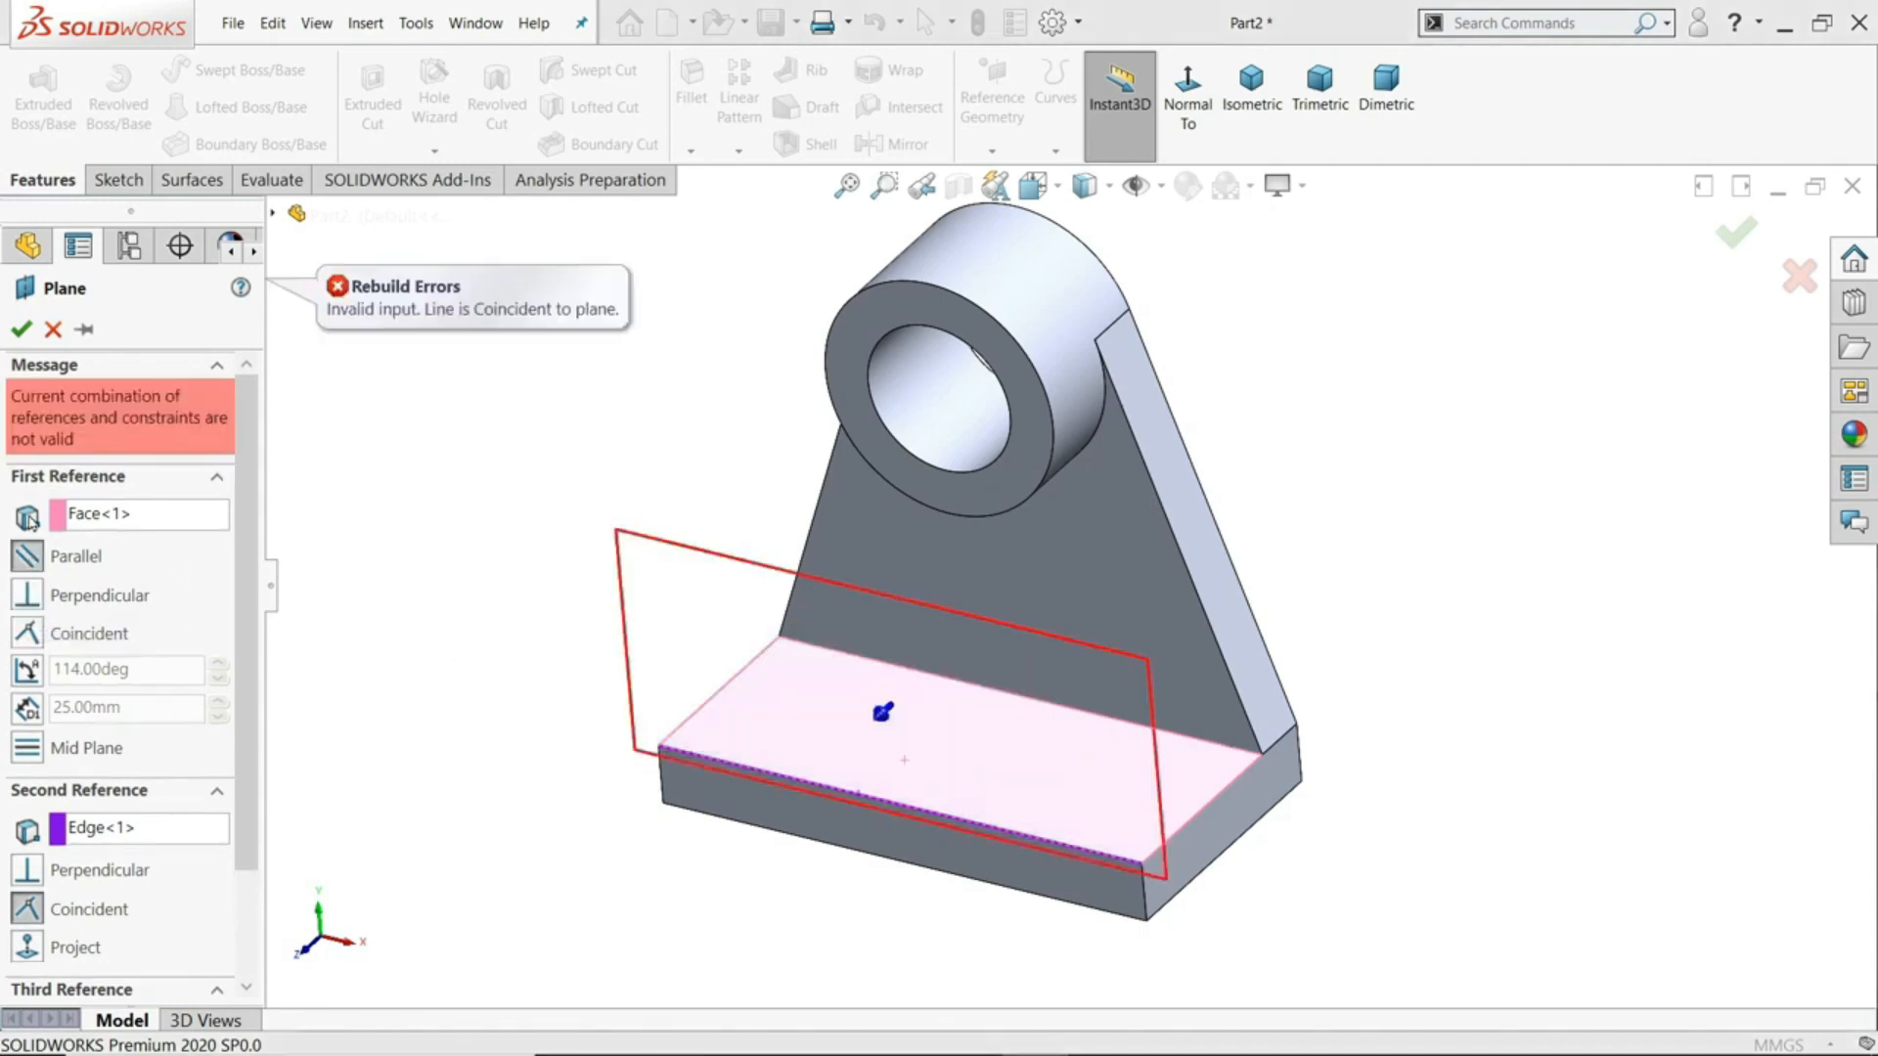
pyautogui.click(25, 602)
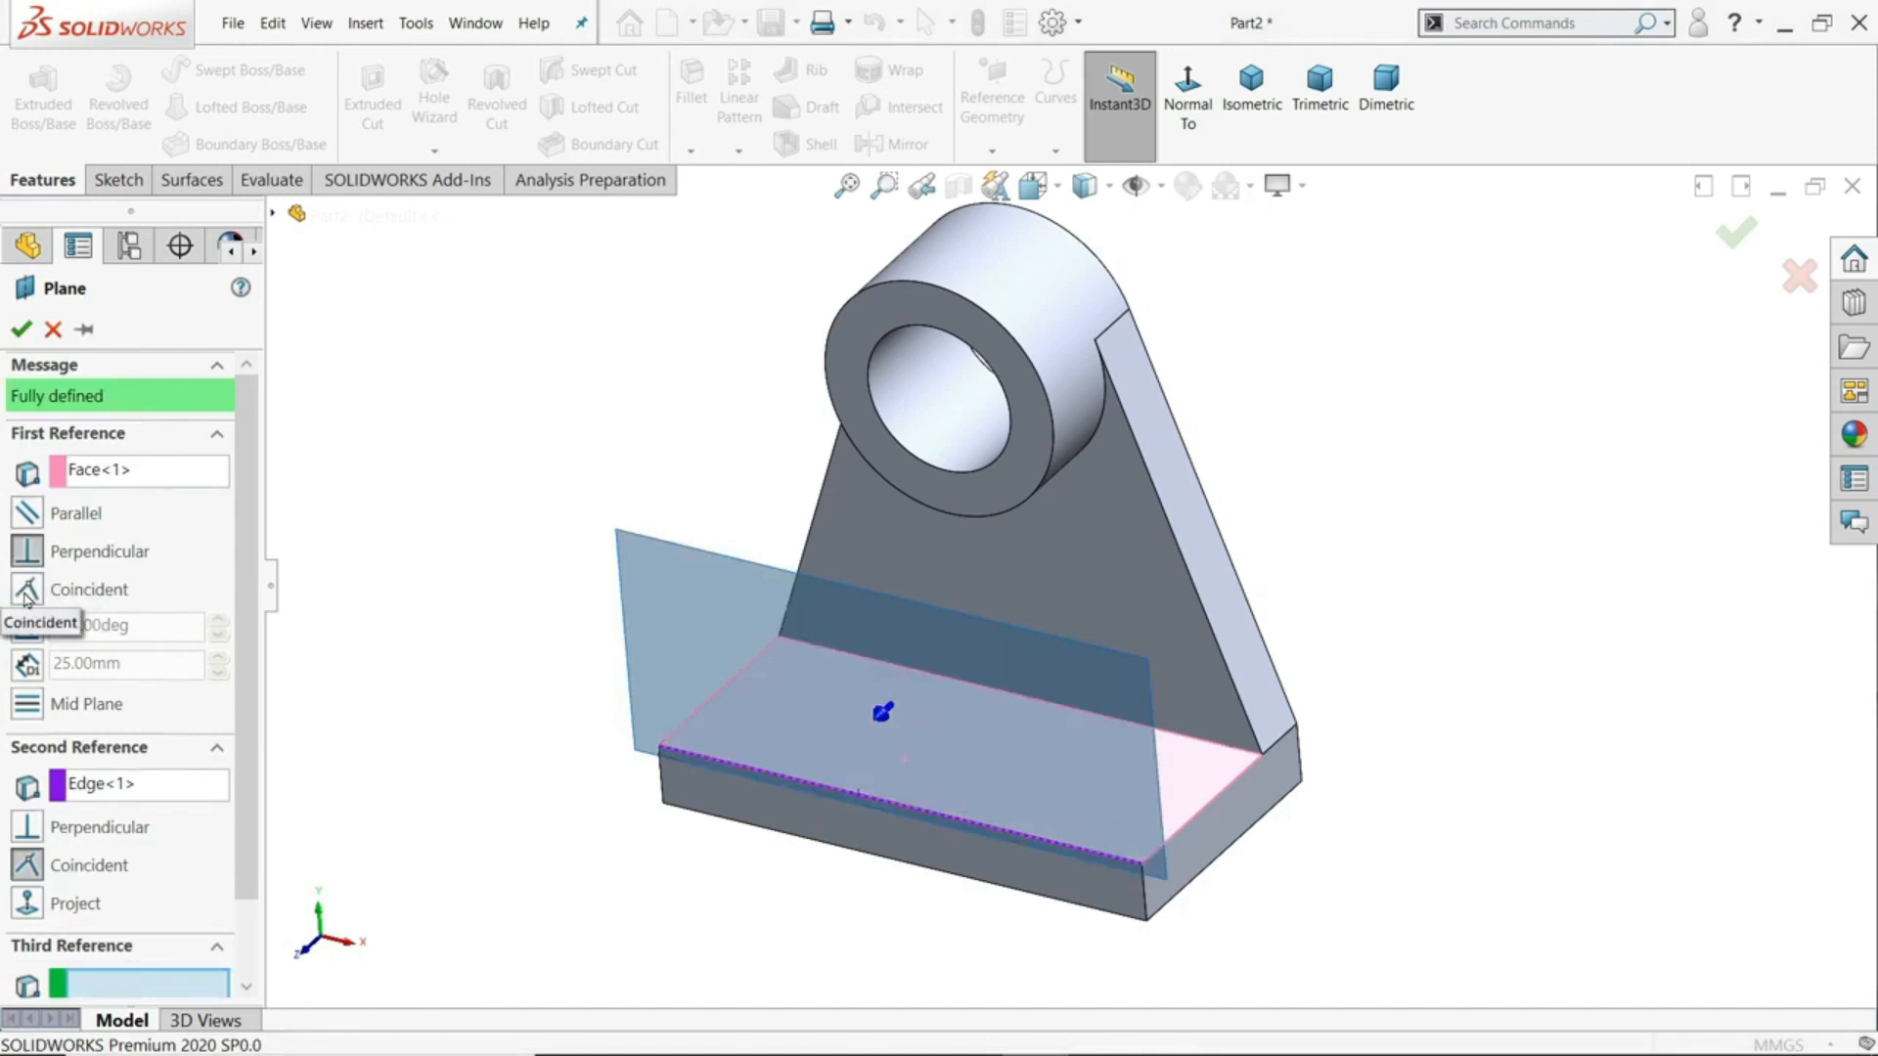
# - Set the plane at 118 degrees to the base's top face and preview the flipped offset, leaving it unflipped
pyautogui.click(27, 627)
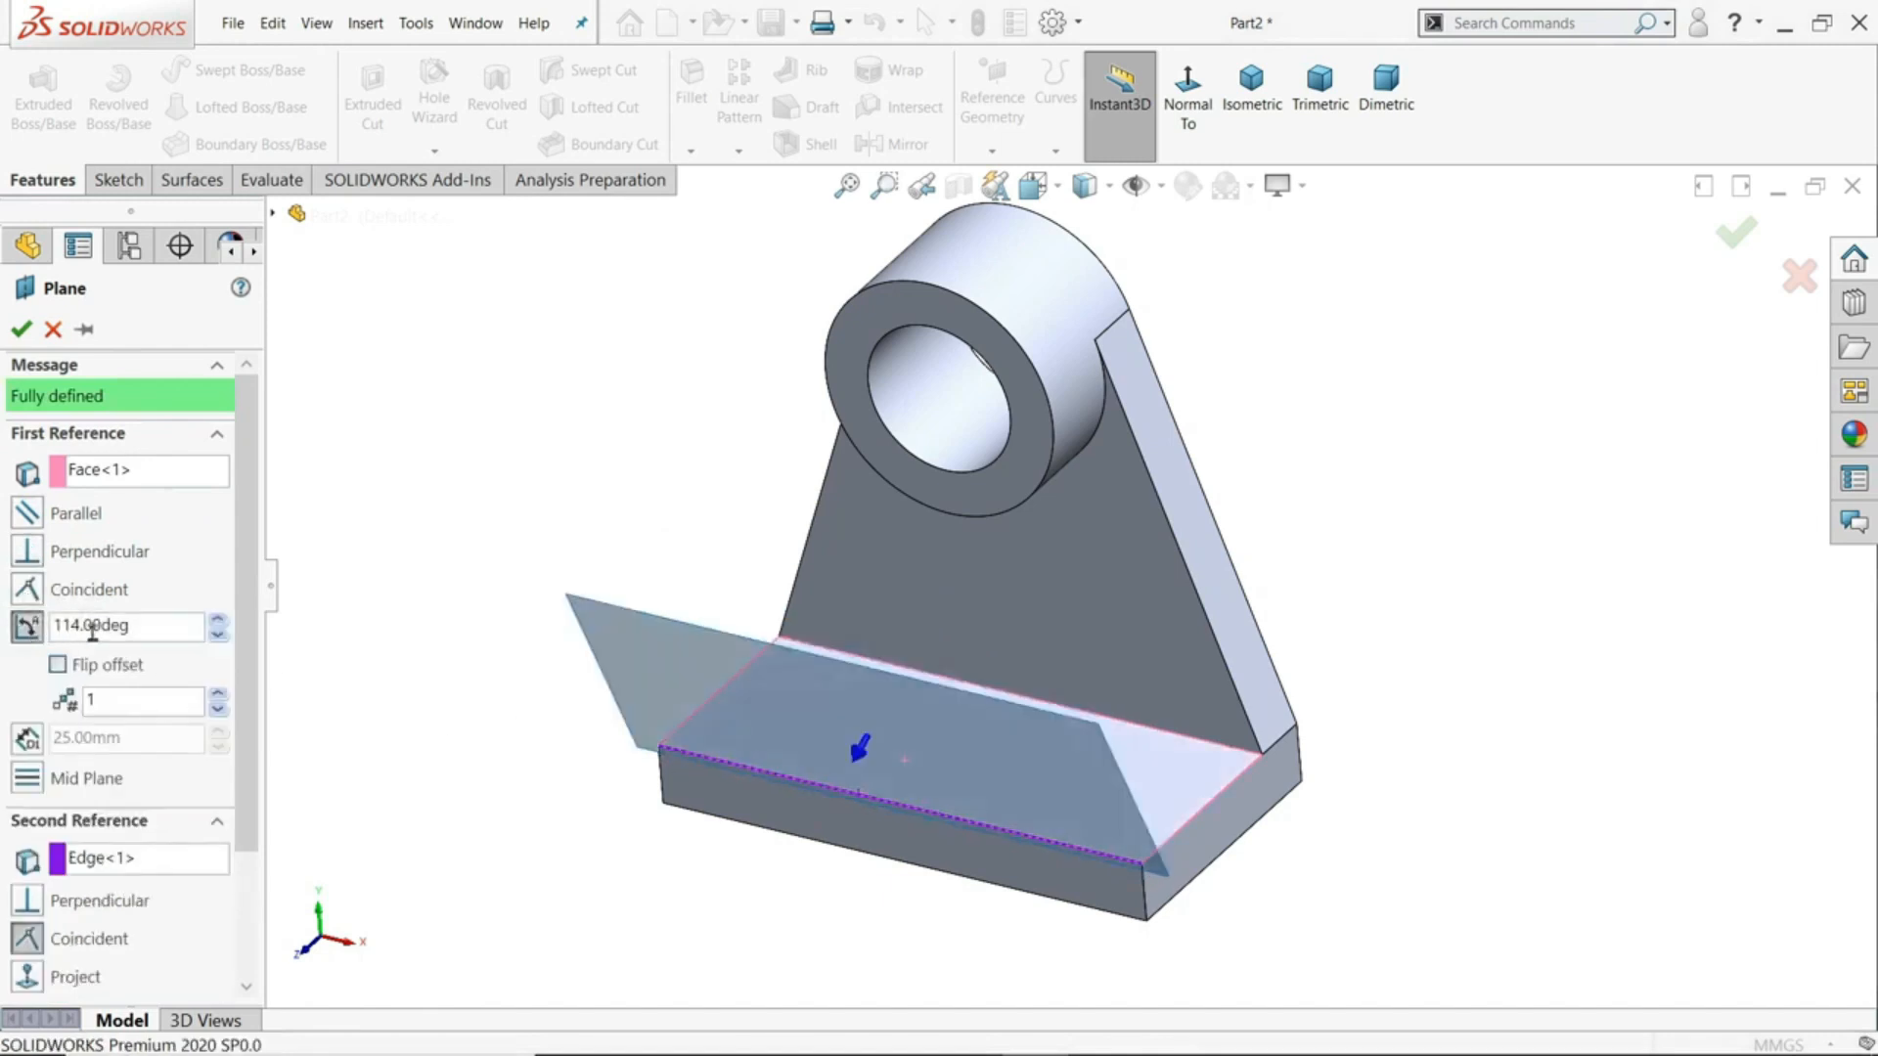
pyautogui.click(28, 626)
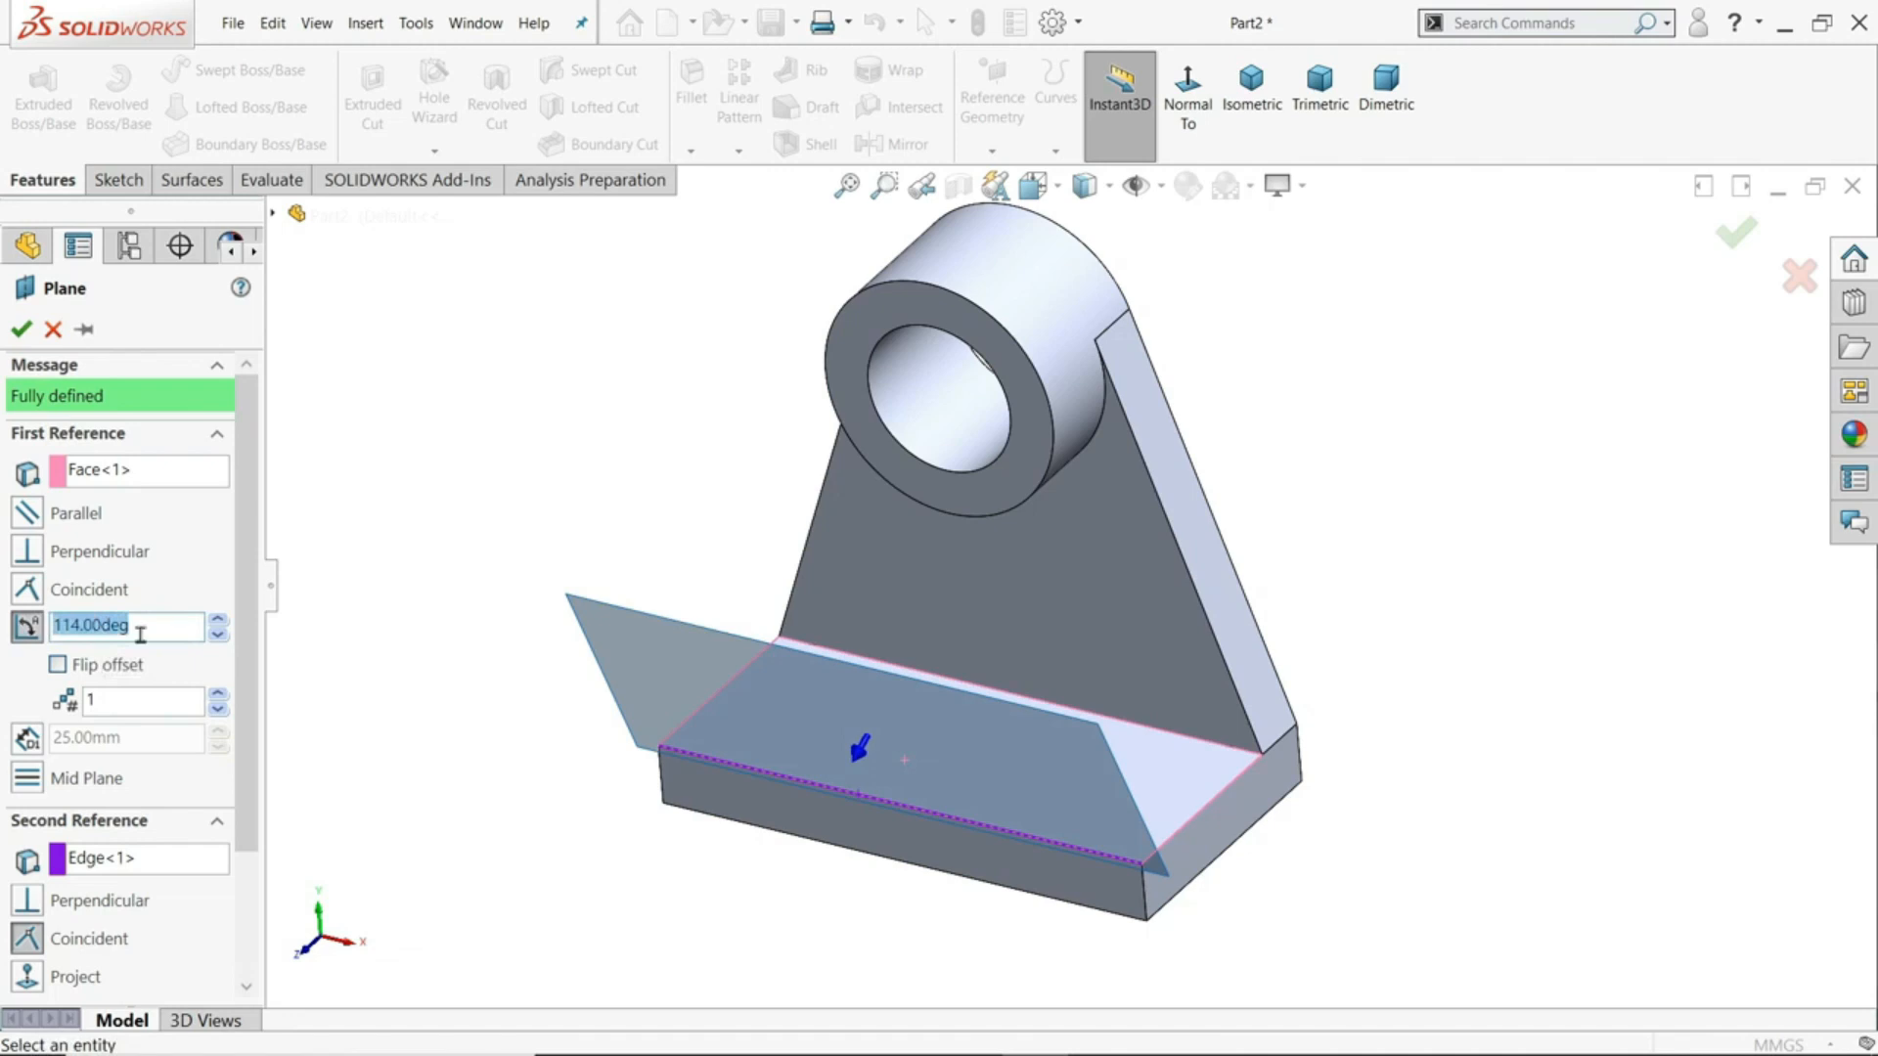
pyautogui.click(219, 619)
pyautogui.click(218, 619)
pyautogui.click(218, 619)
pyautogui.click(218, 620)
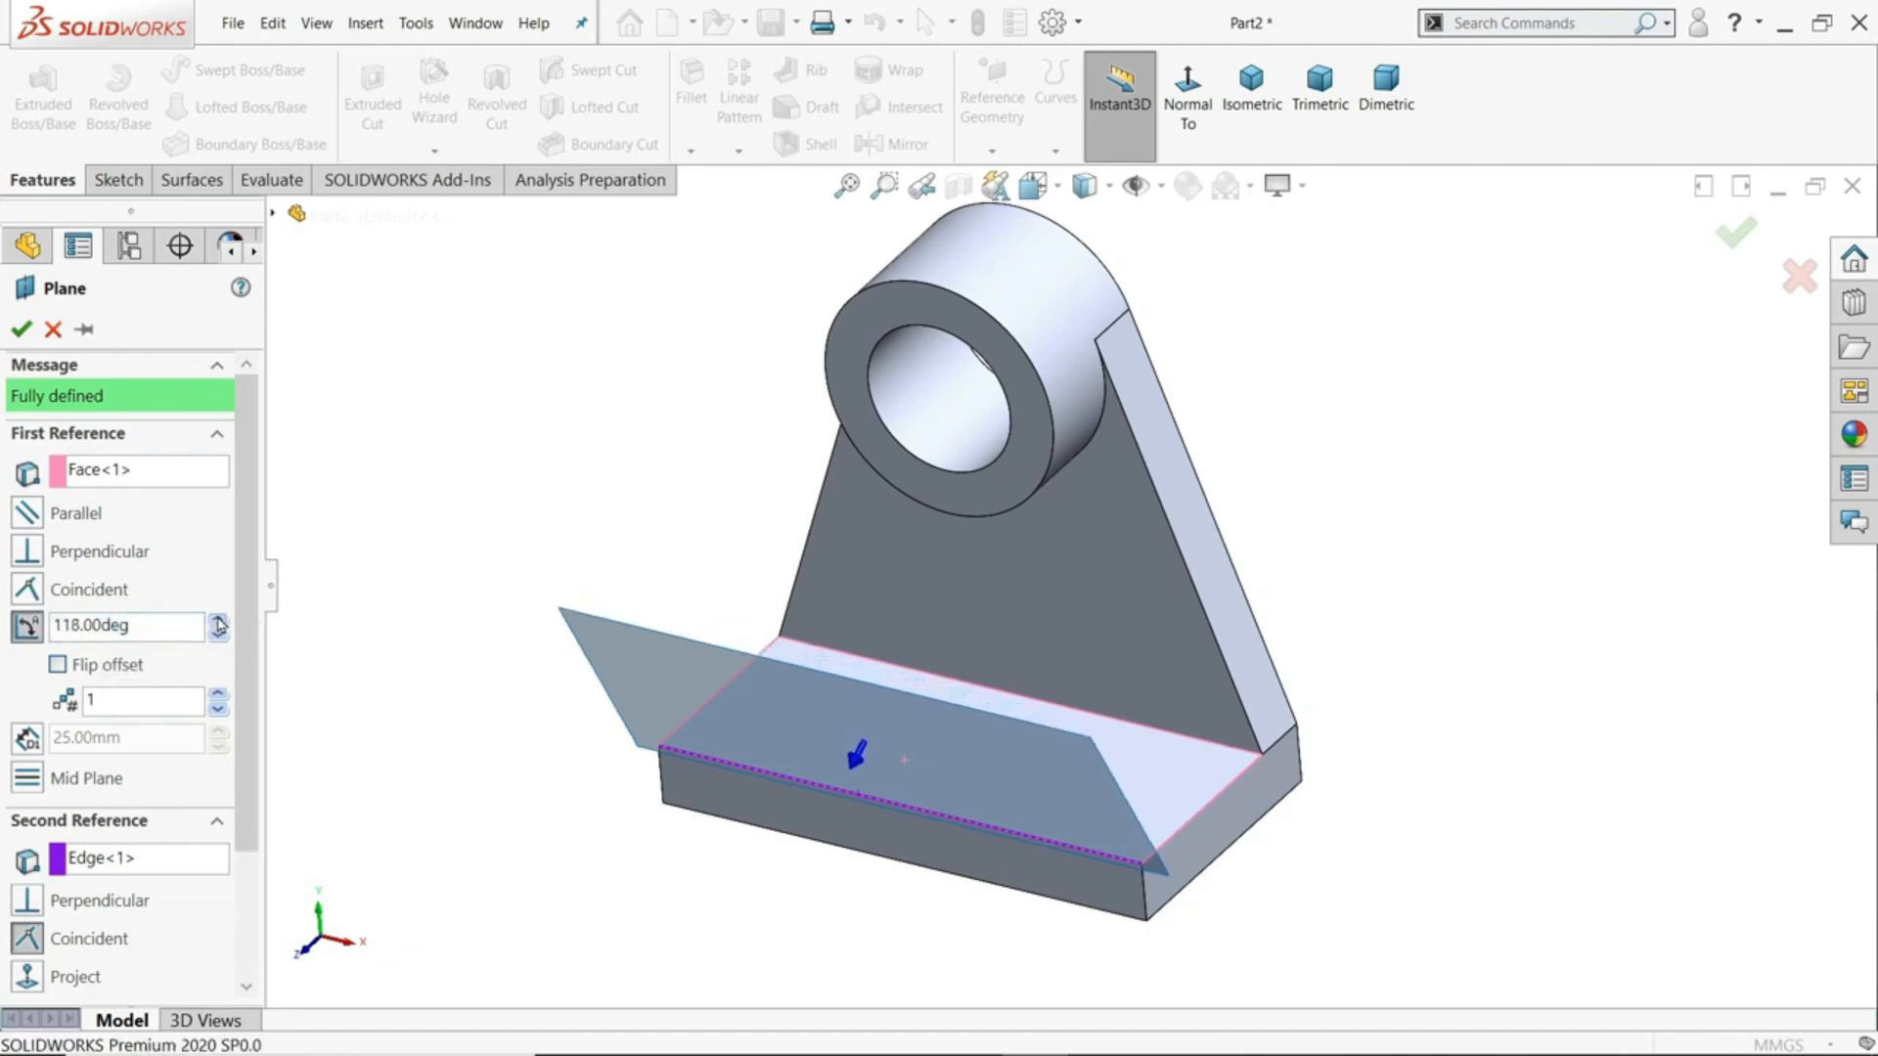
pyautogui.click(58, 665)
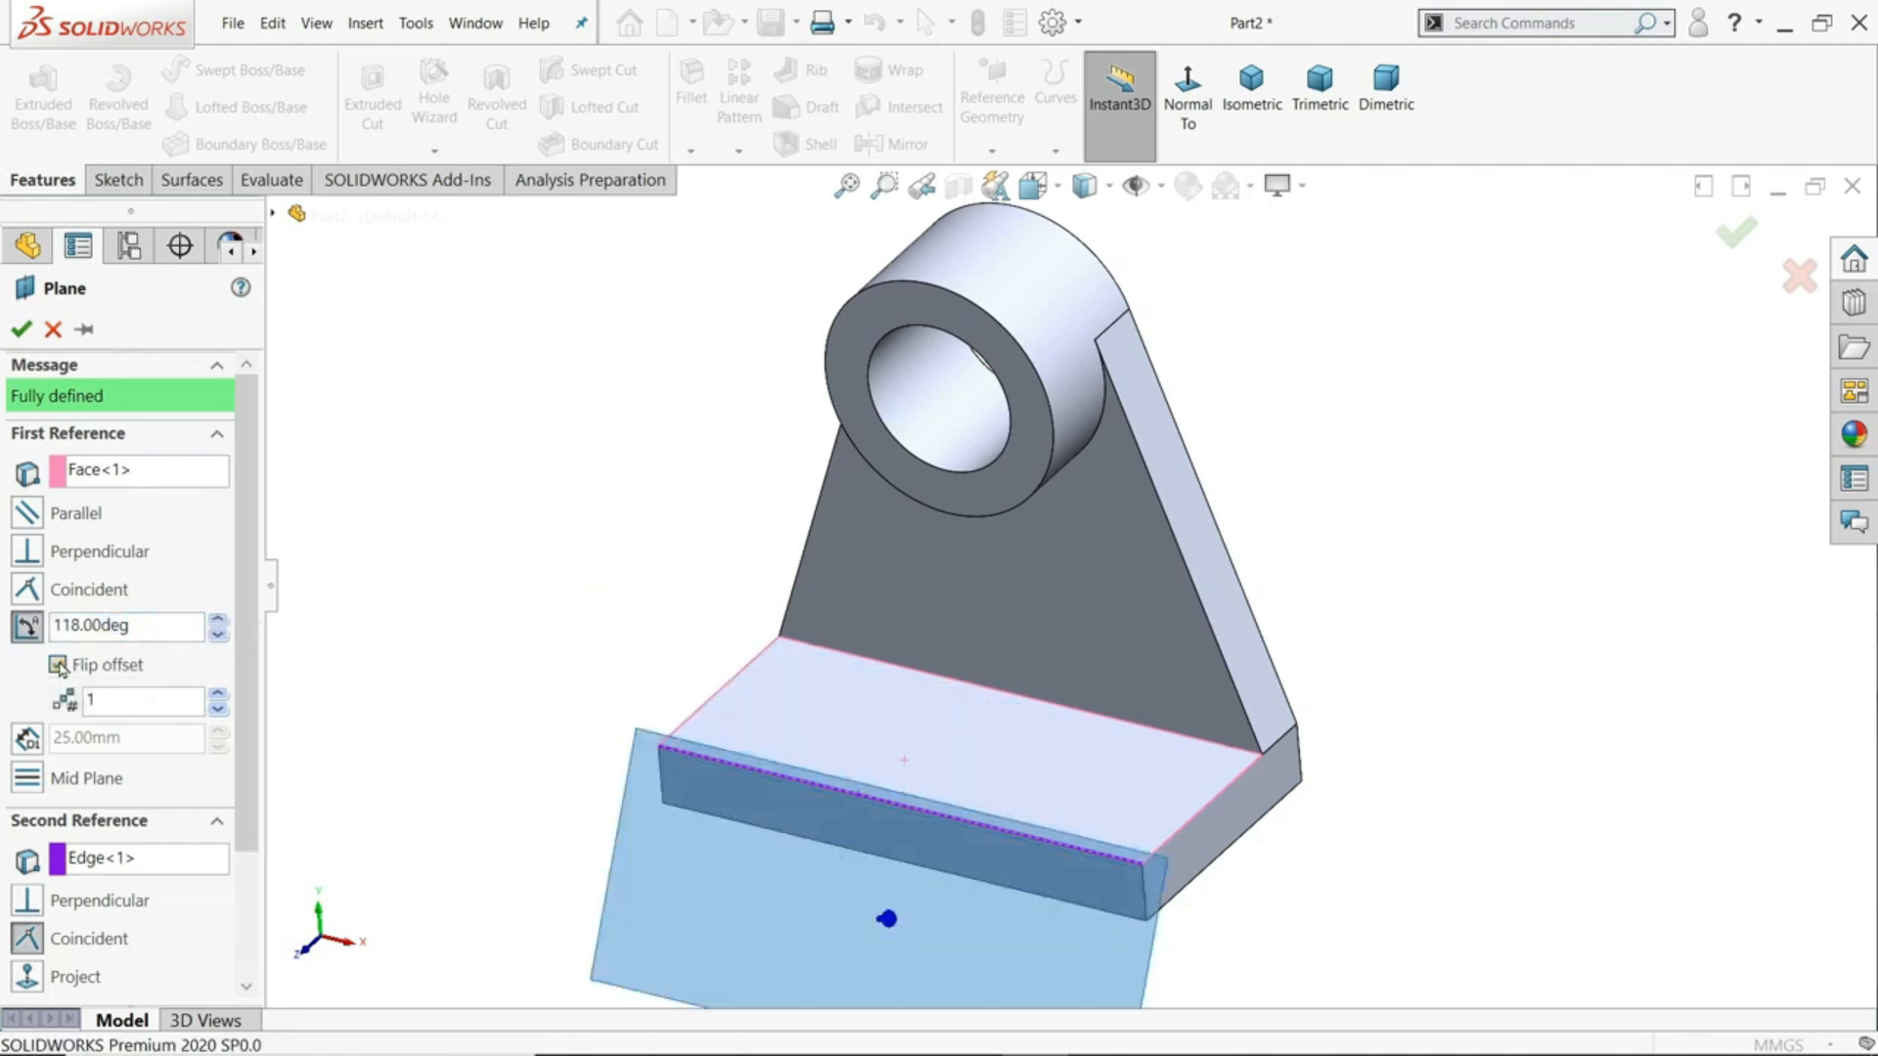
pyautogui.click(57, 665)
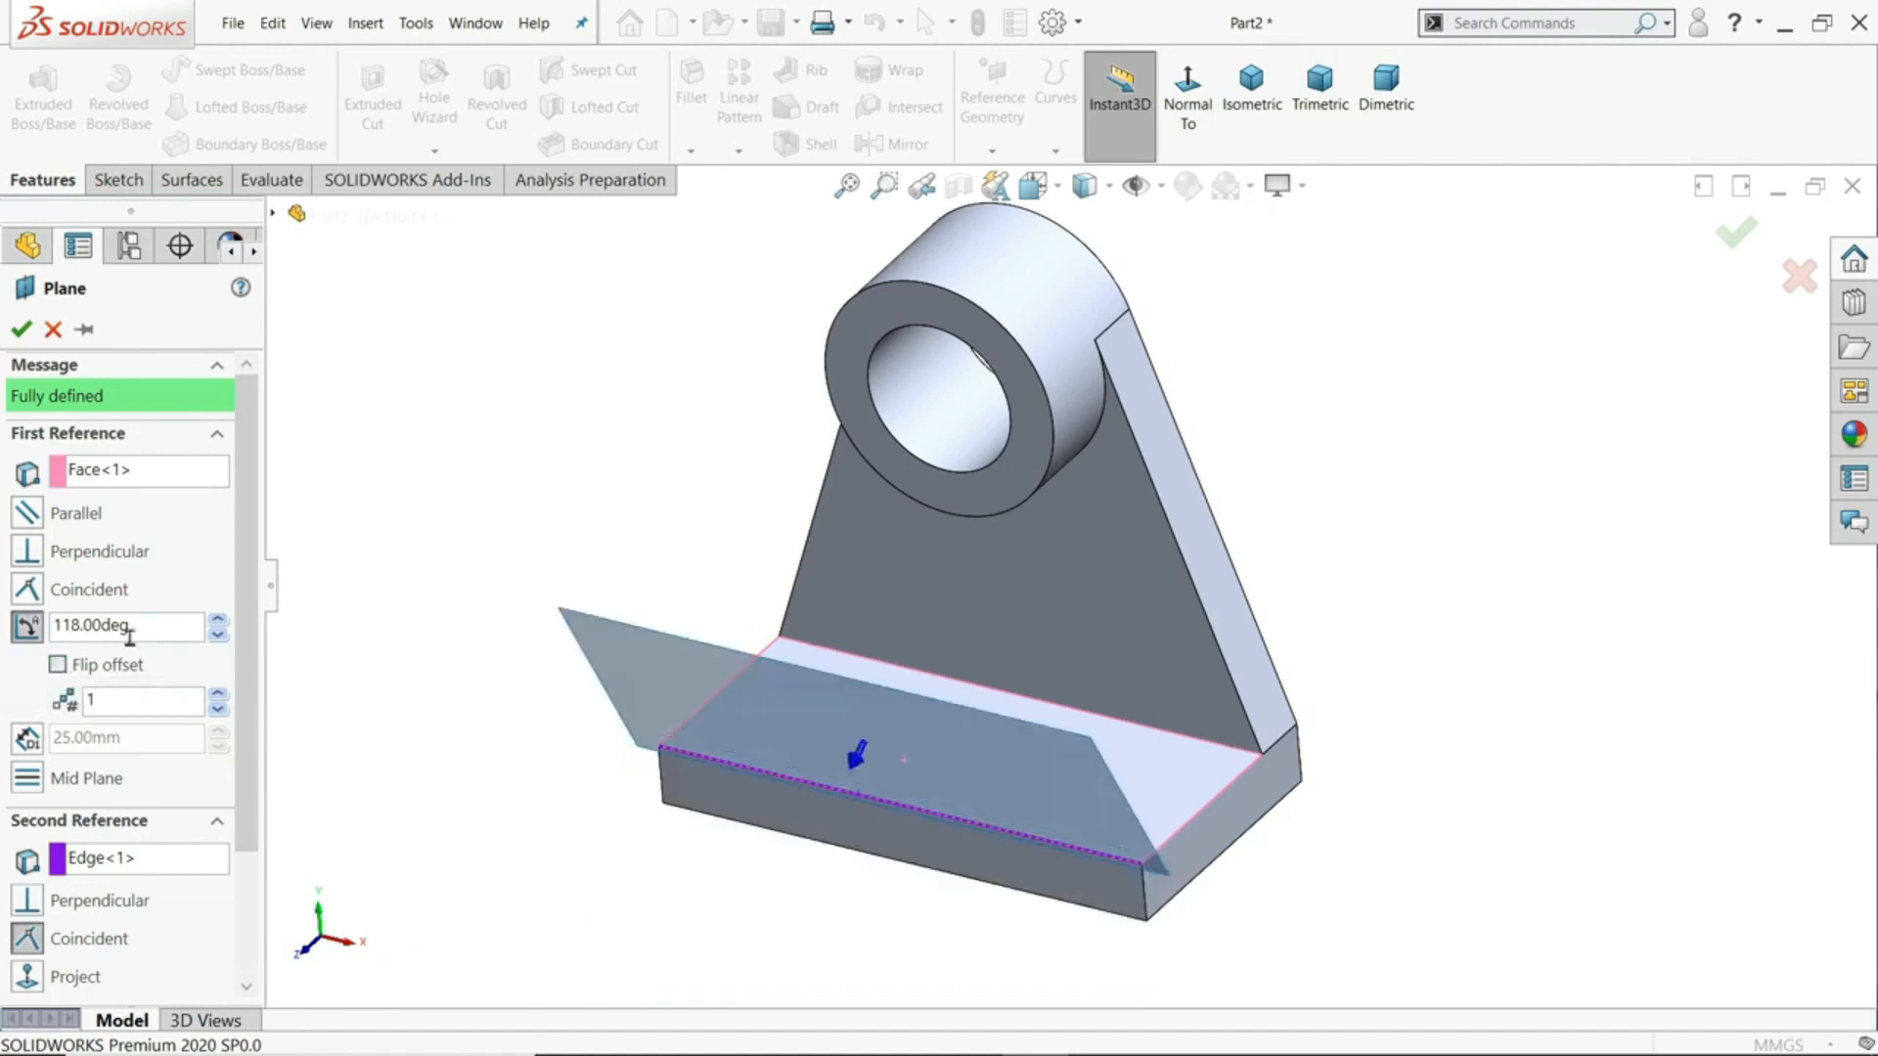
# - Set the plane's angle to the base's top face to 80 degrees and flip its offset
pyautogui.moveTo(129, 628); pyautogui.dragTo(37, 628)
pyautogui.write('80')
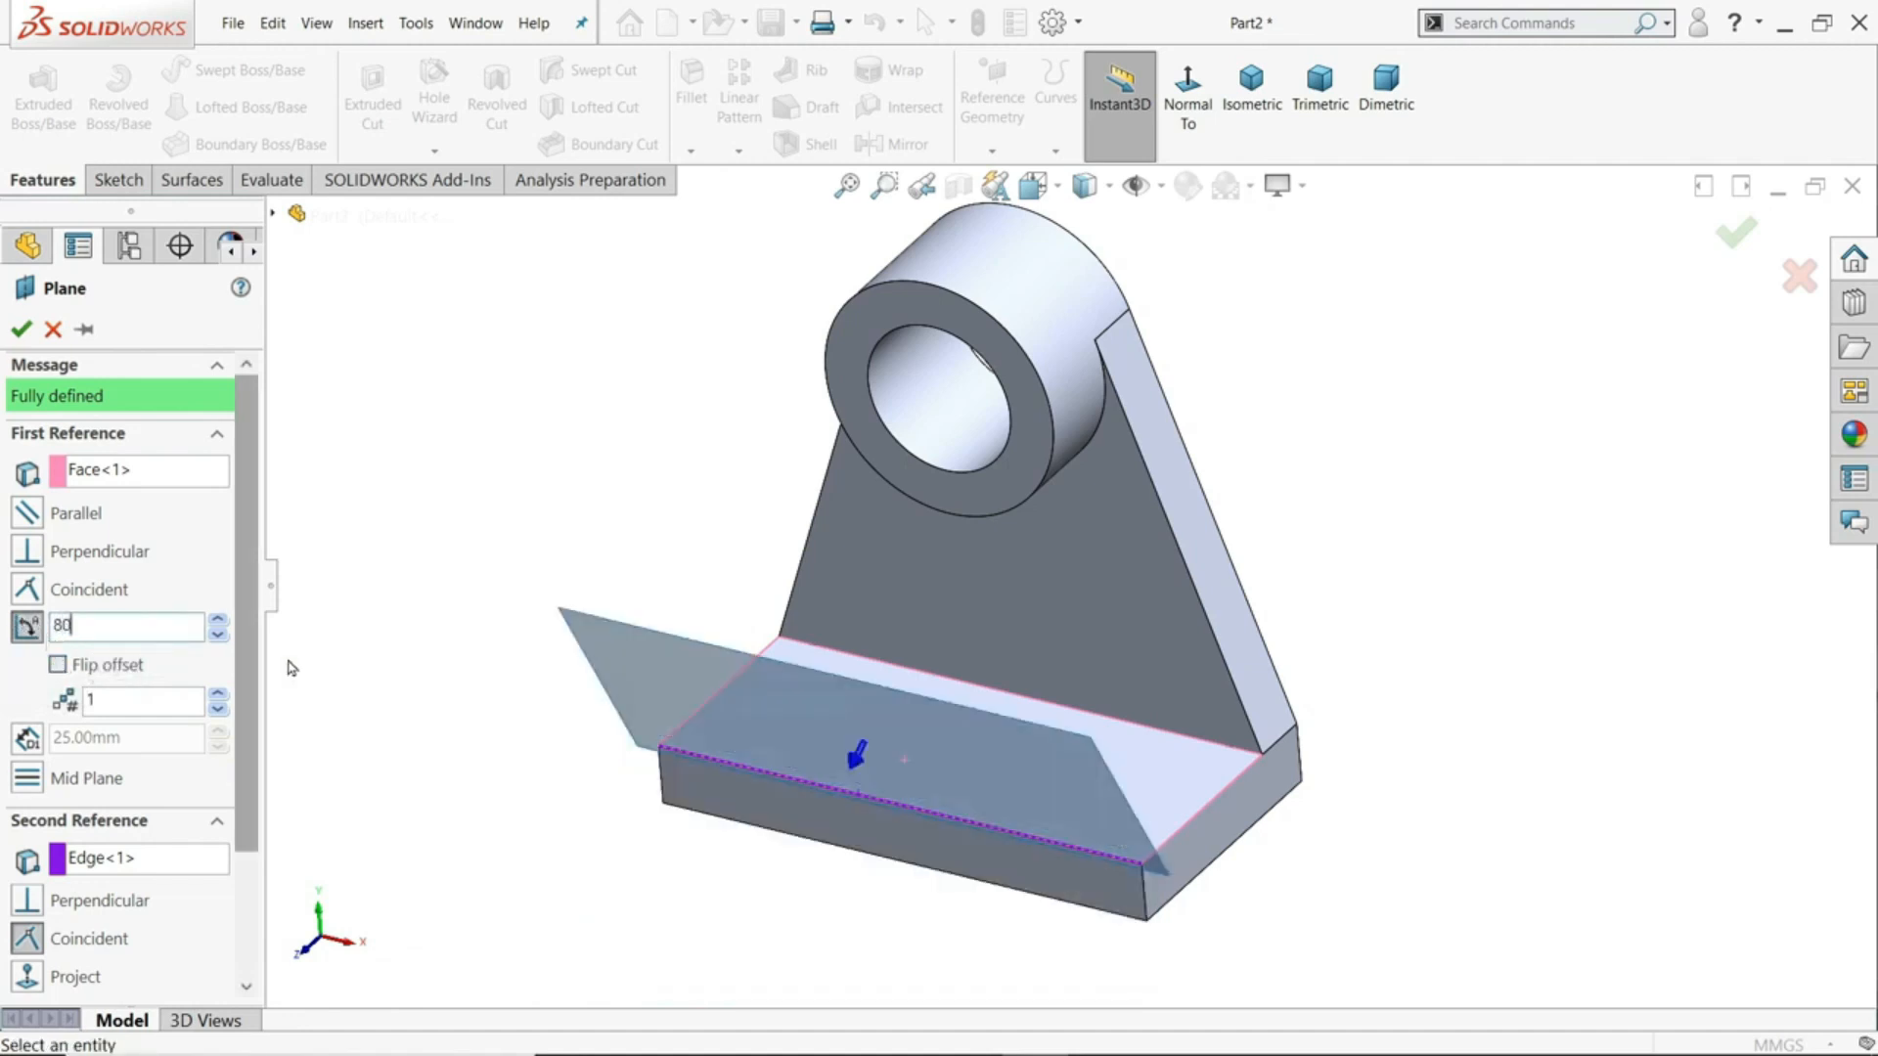
pyautogui.press('Return')
pyautogui.click(78, 669)
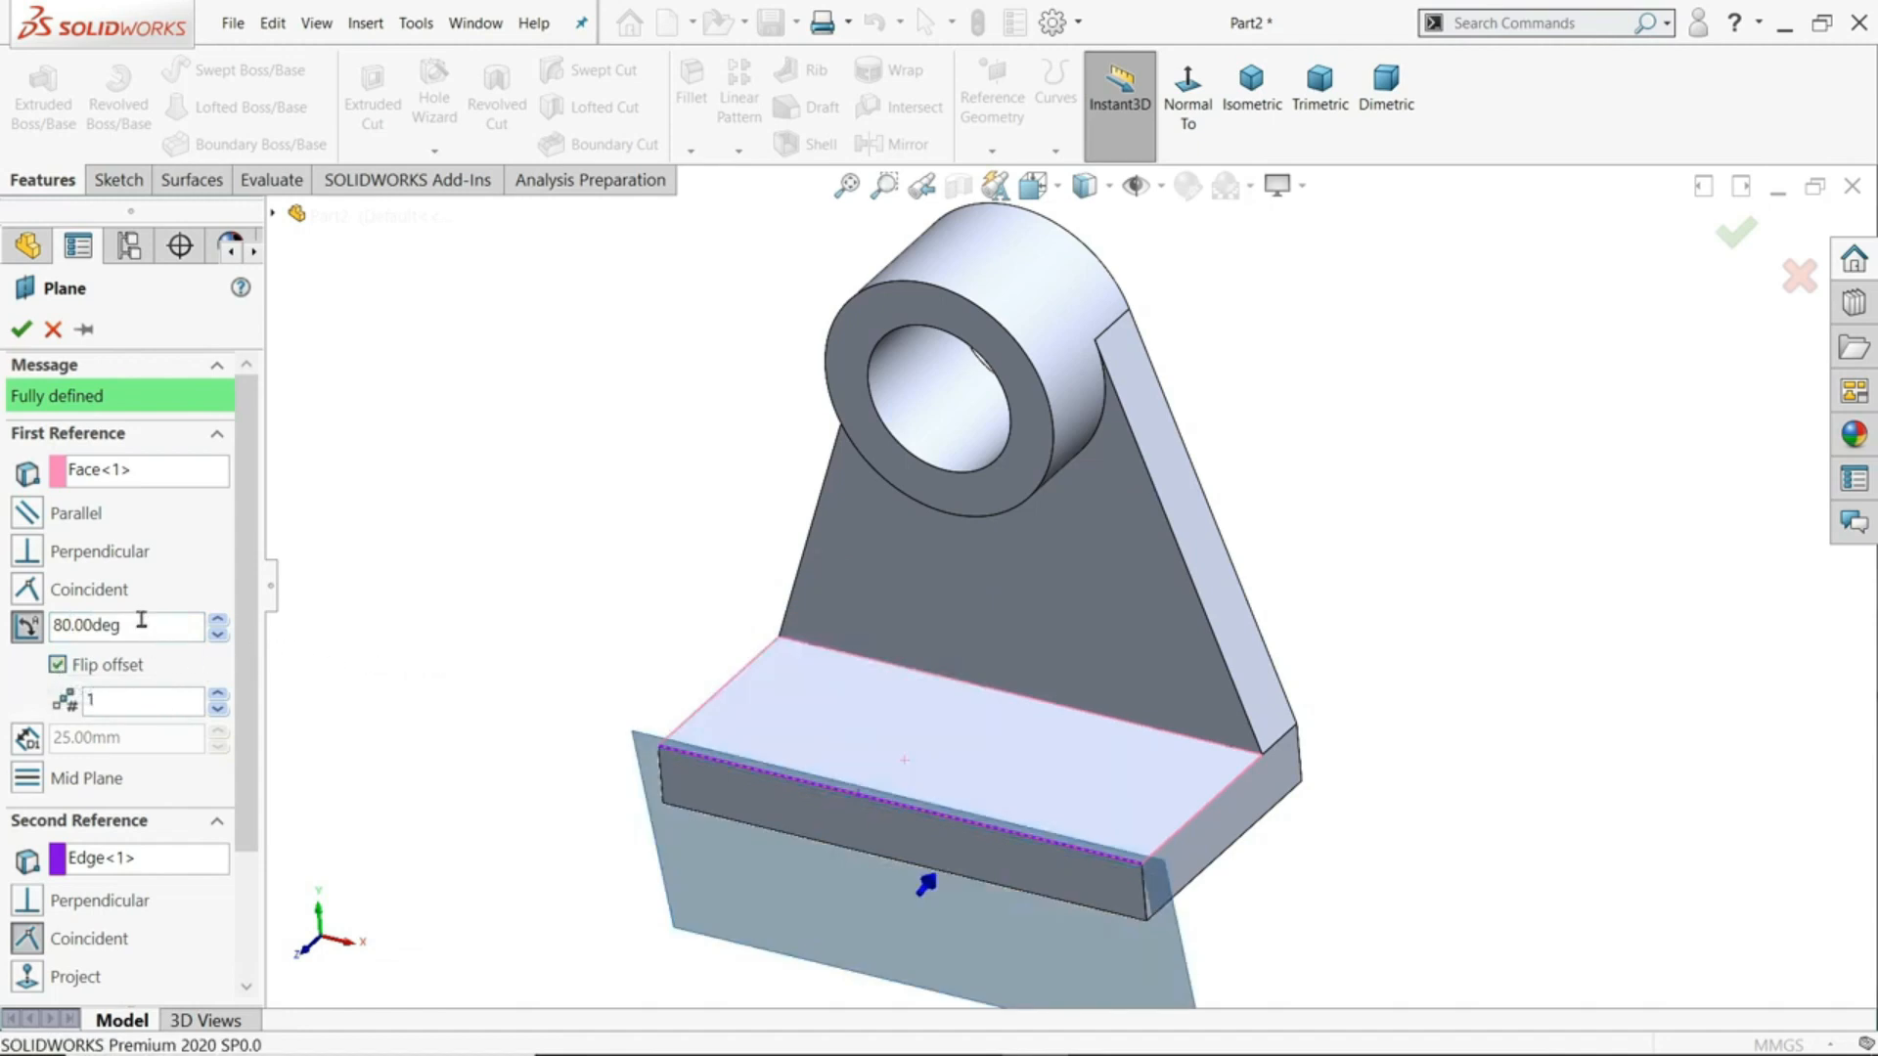
# - Set the flipped plane's angle to 90 degrees and create the plane along the base's front edge
pyautogui.moveTo(140, 619); pyautogui.dragTo(39, 614)
pyautogui.write('90')
pyautogui.press('Return')
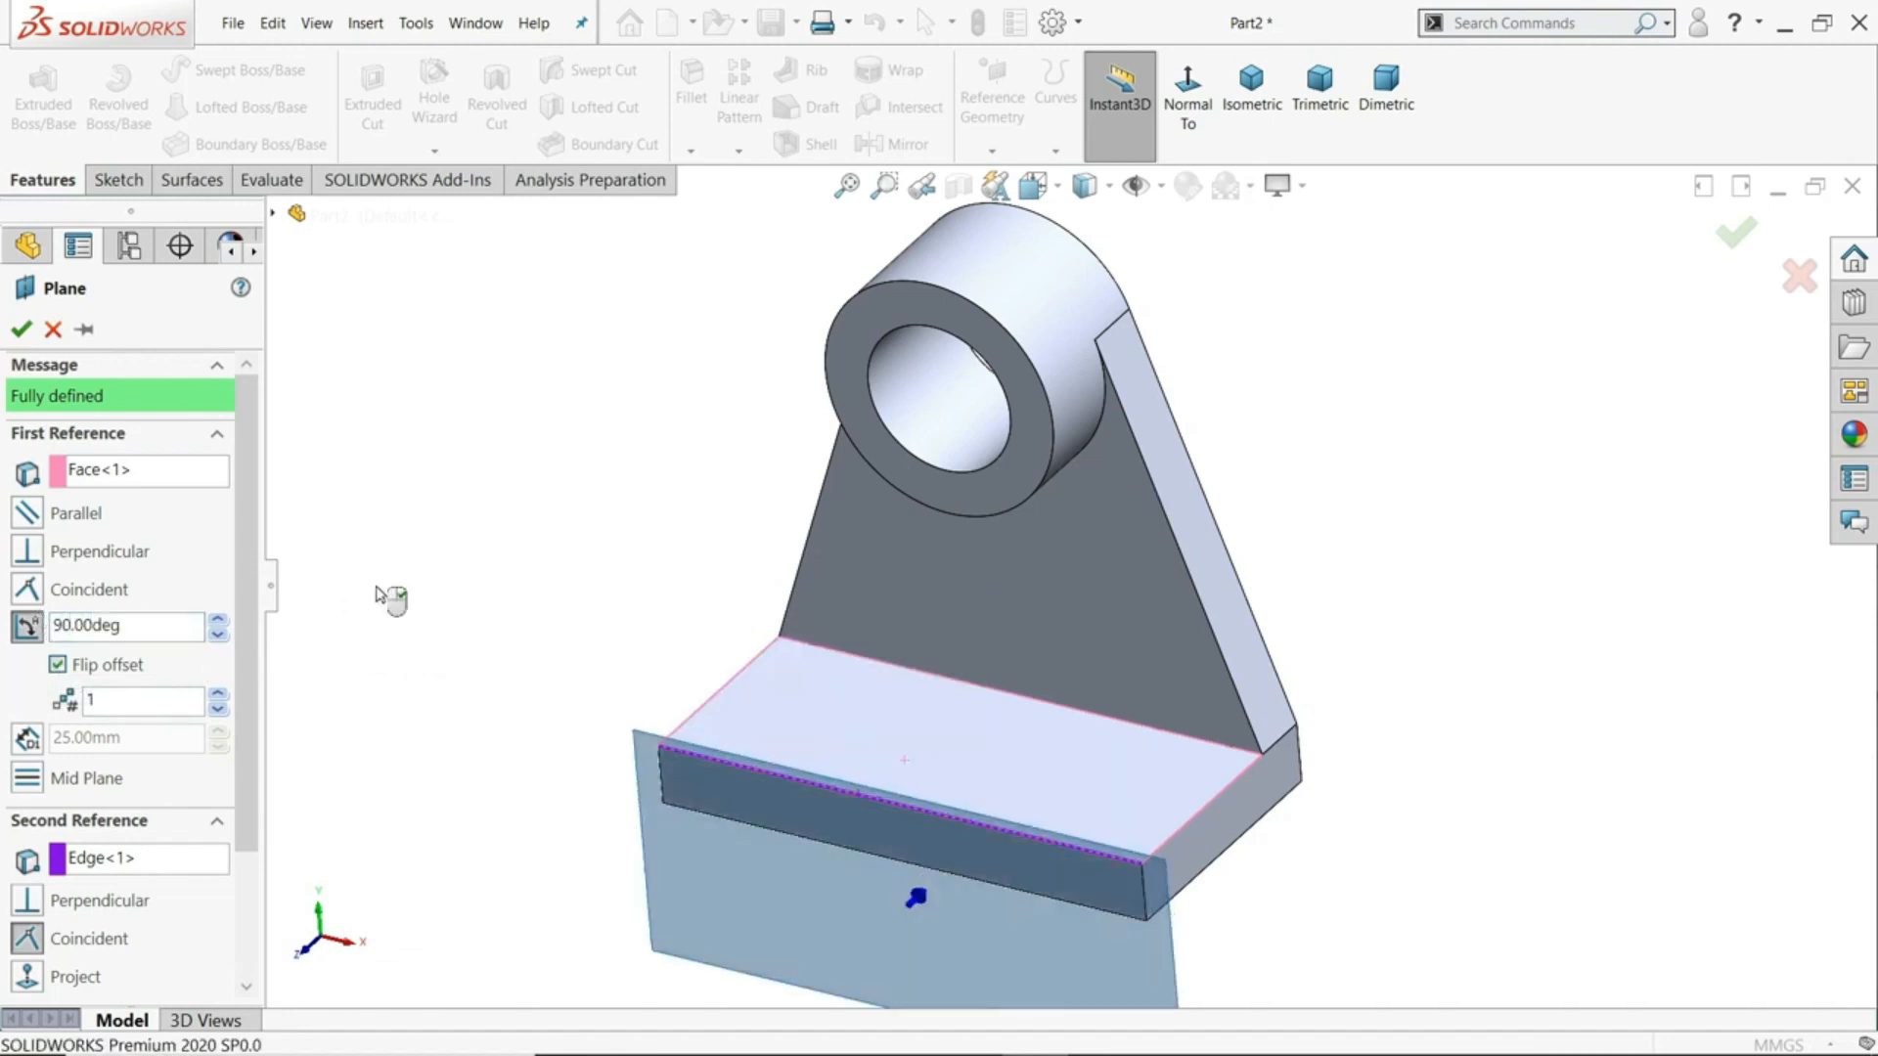
pyautogui.scroll(4, 1094, 681)
pyautogui.scroll(-4, 1093, 681)
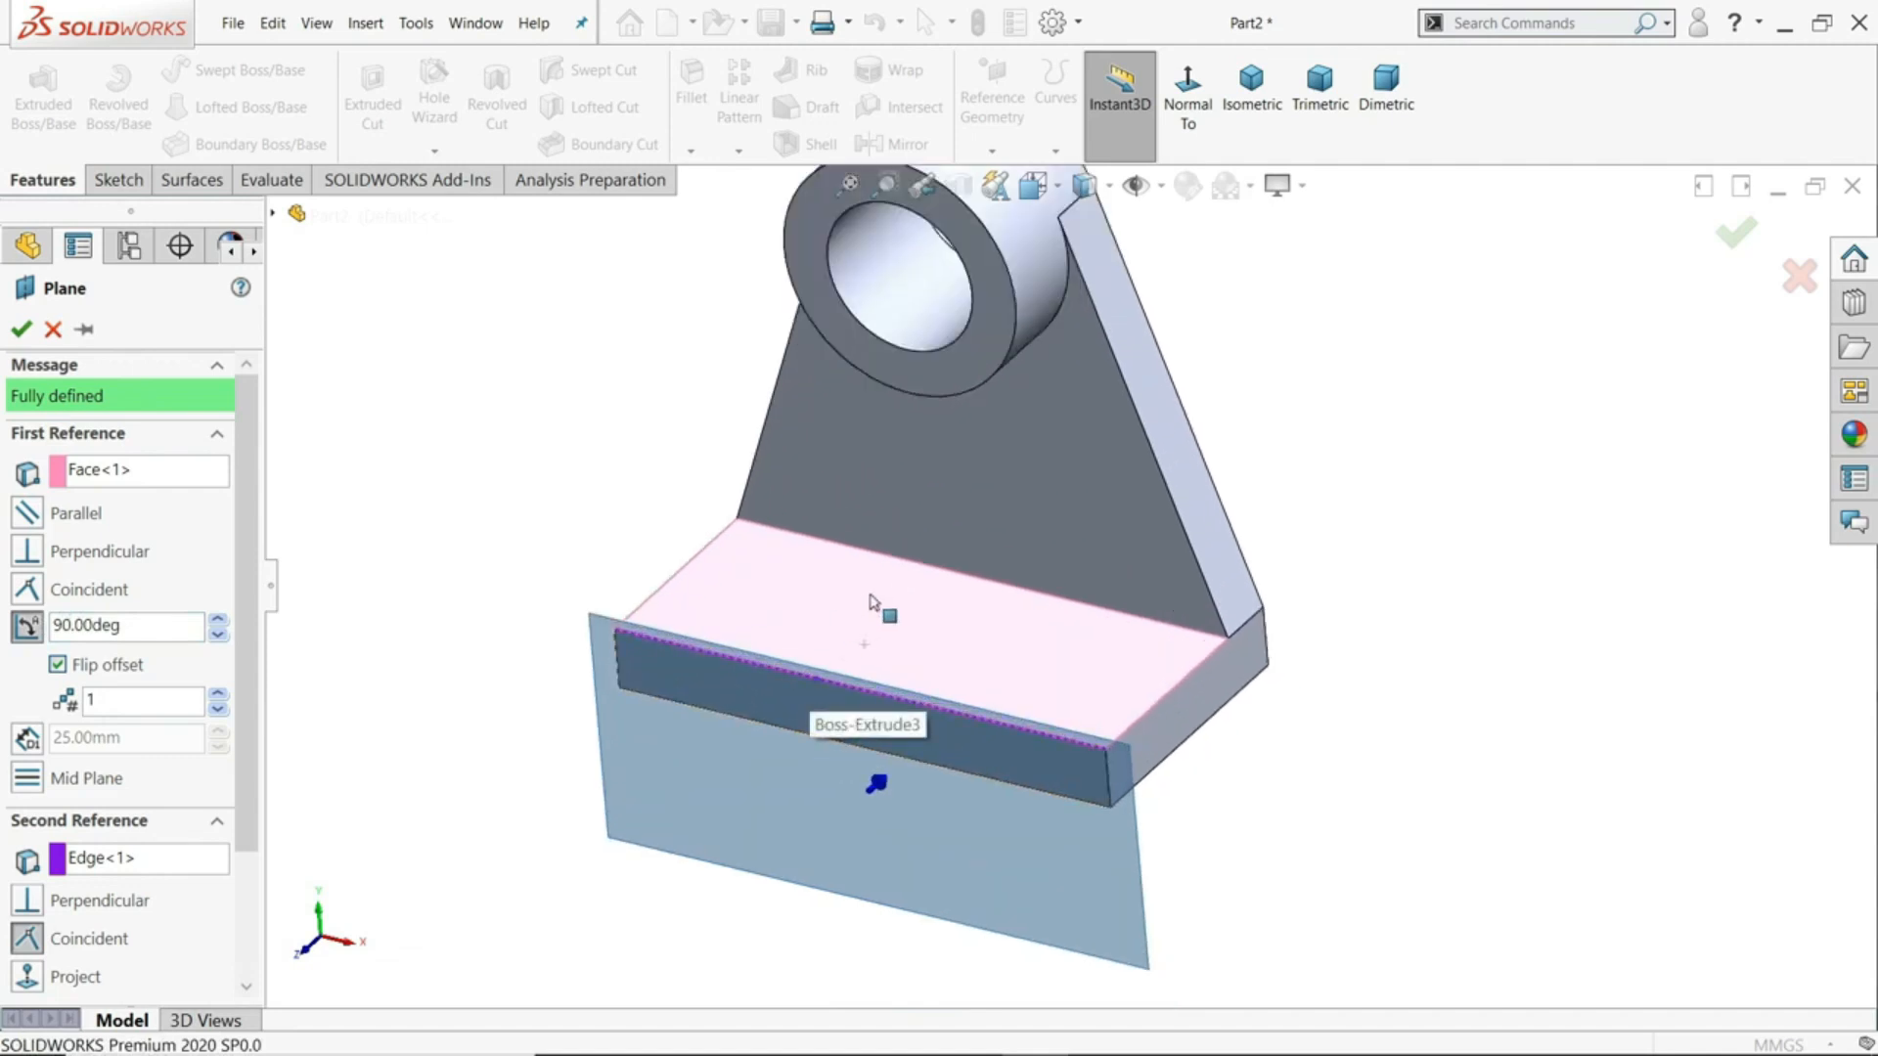
pyautogui.click(21, 329)
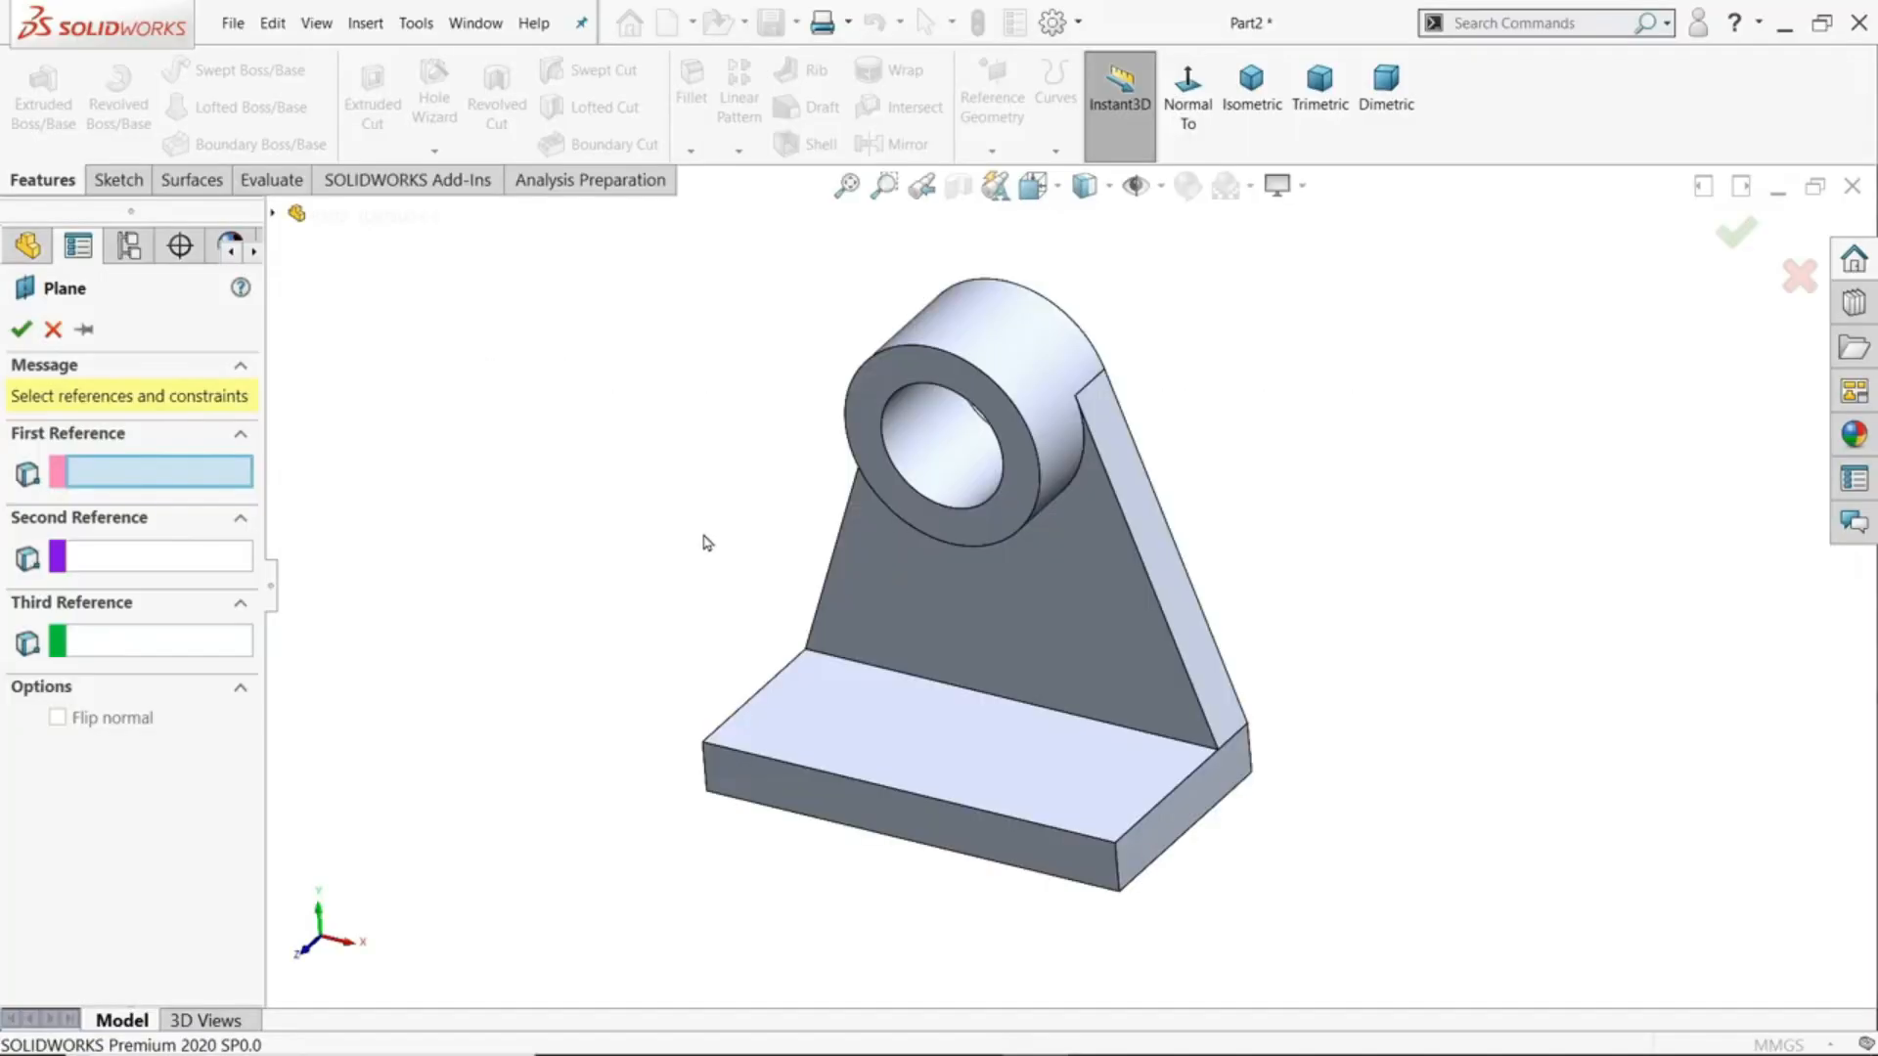
# - Create a reference plane through three base vertices: the top face's two left corners and the bottom front-right corner
pyautogui.scroll(-2, 998, 650)
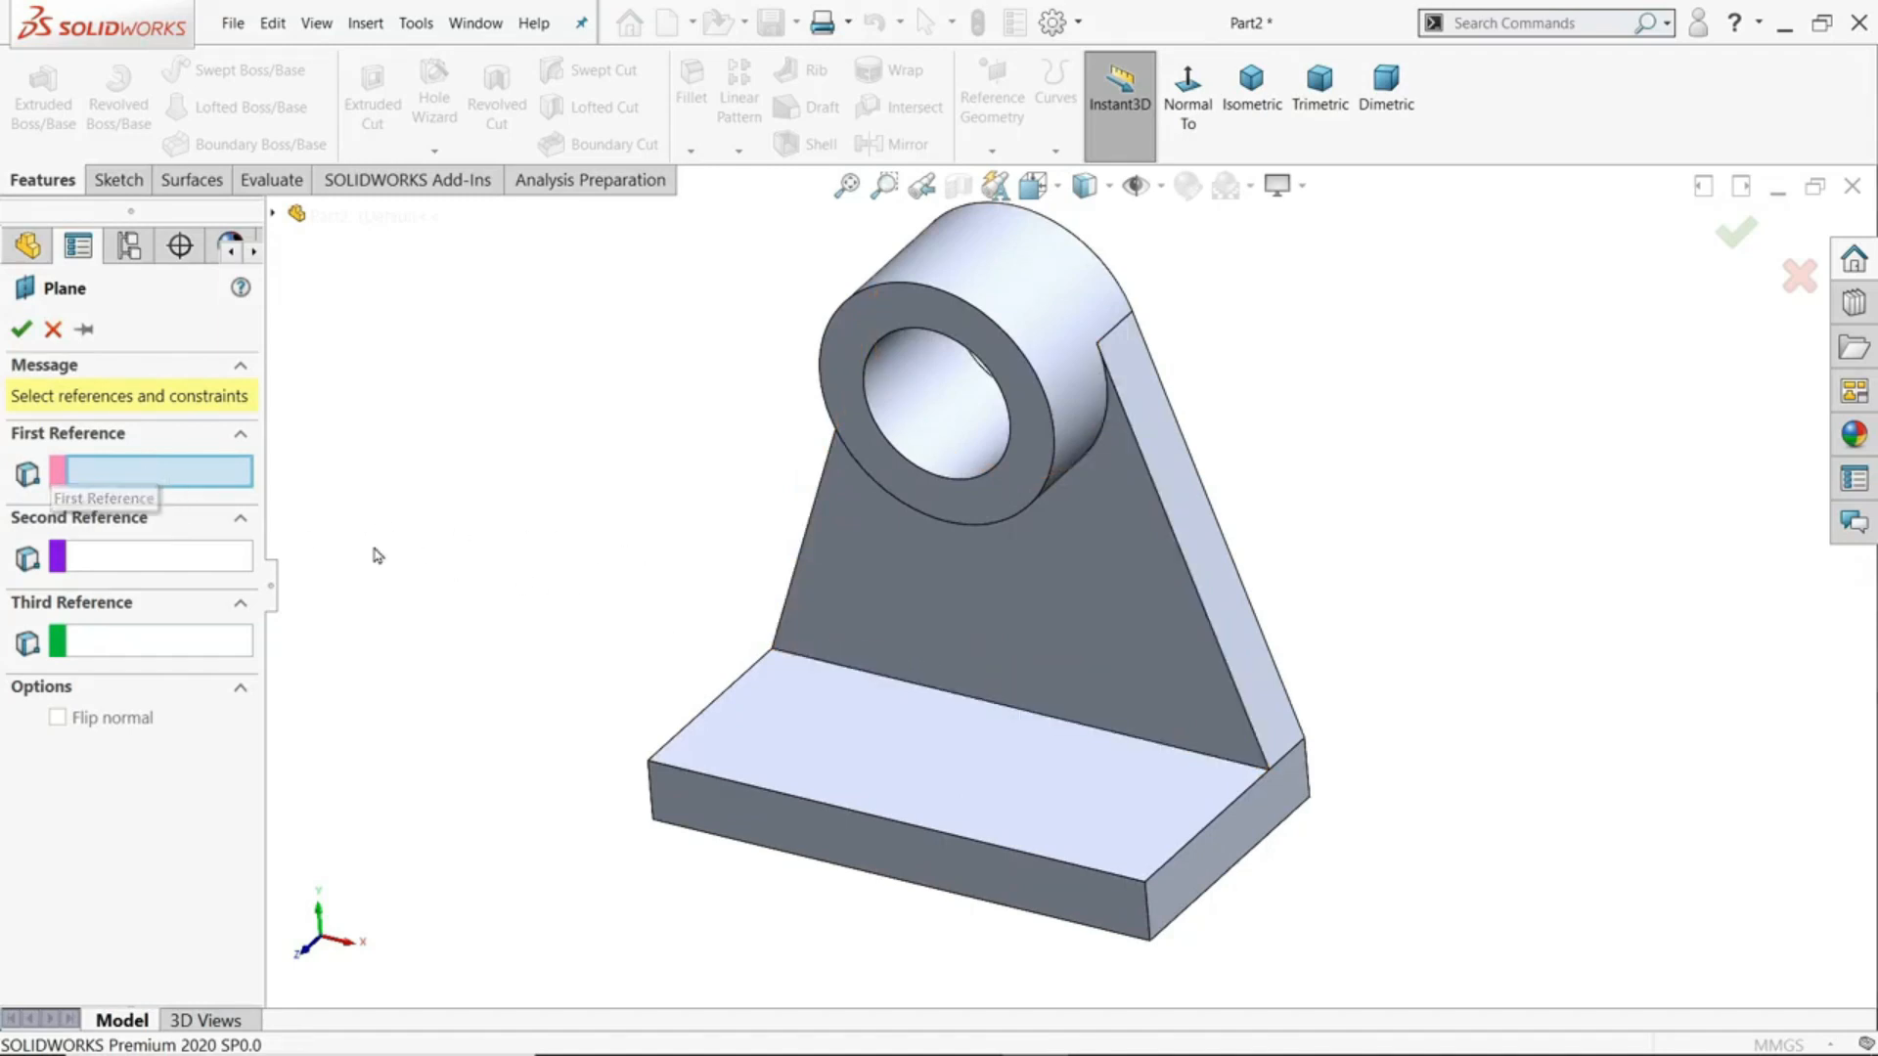
pyautogui.click(652, 766)
pyautogui.scroll(-3, 656, 772)
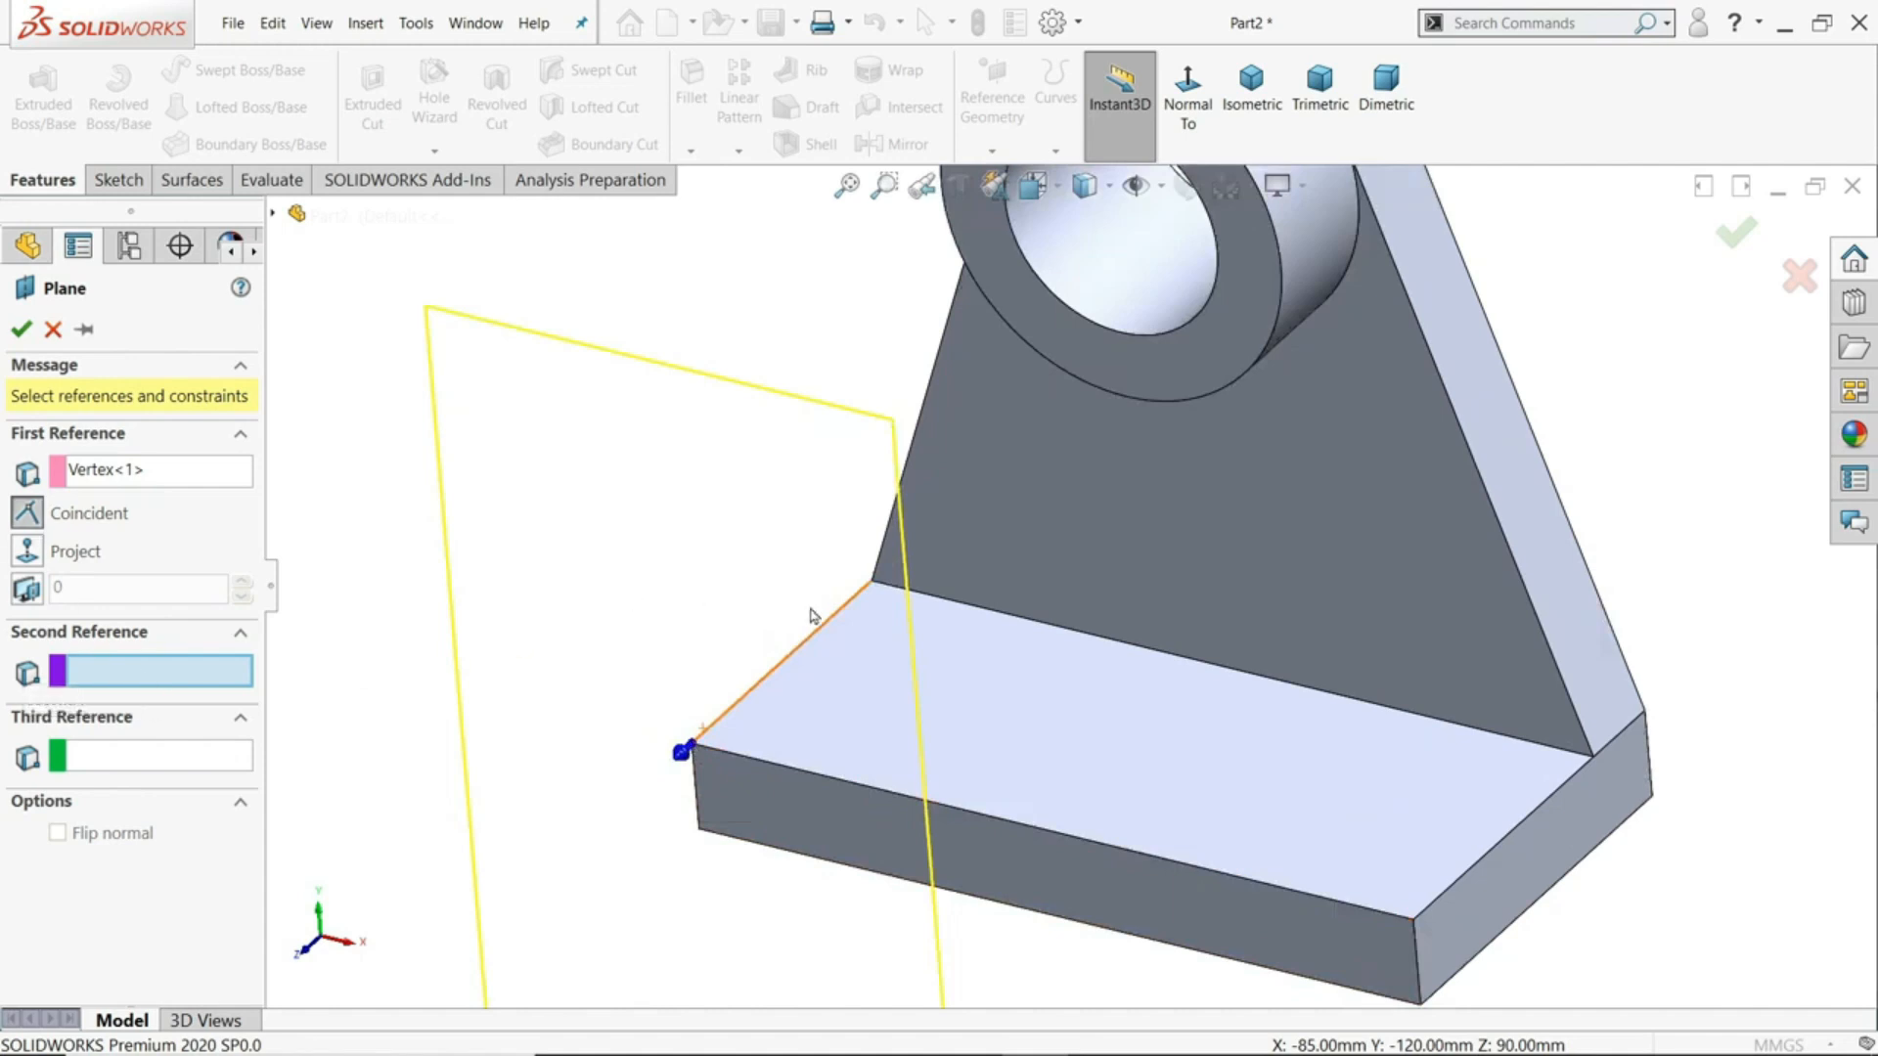
pyautogui.click(872, 583)
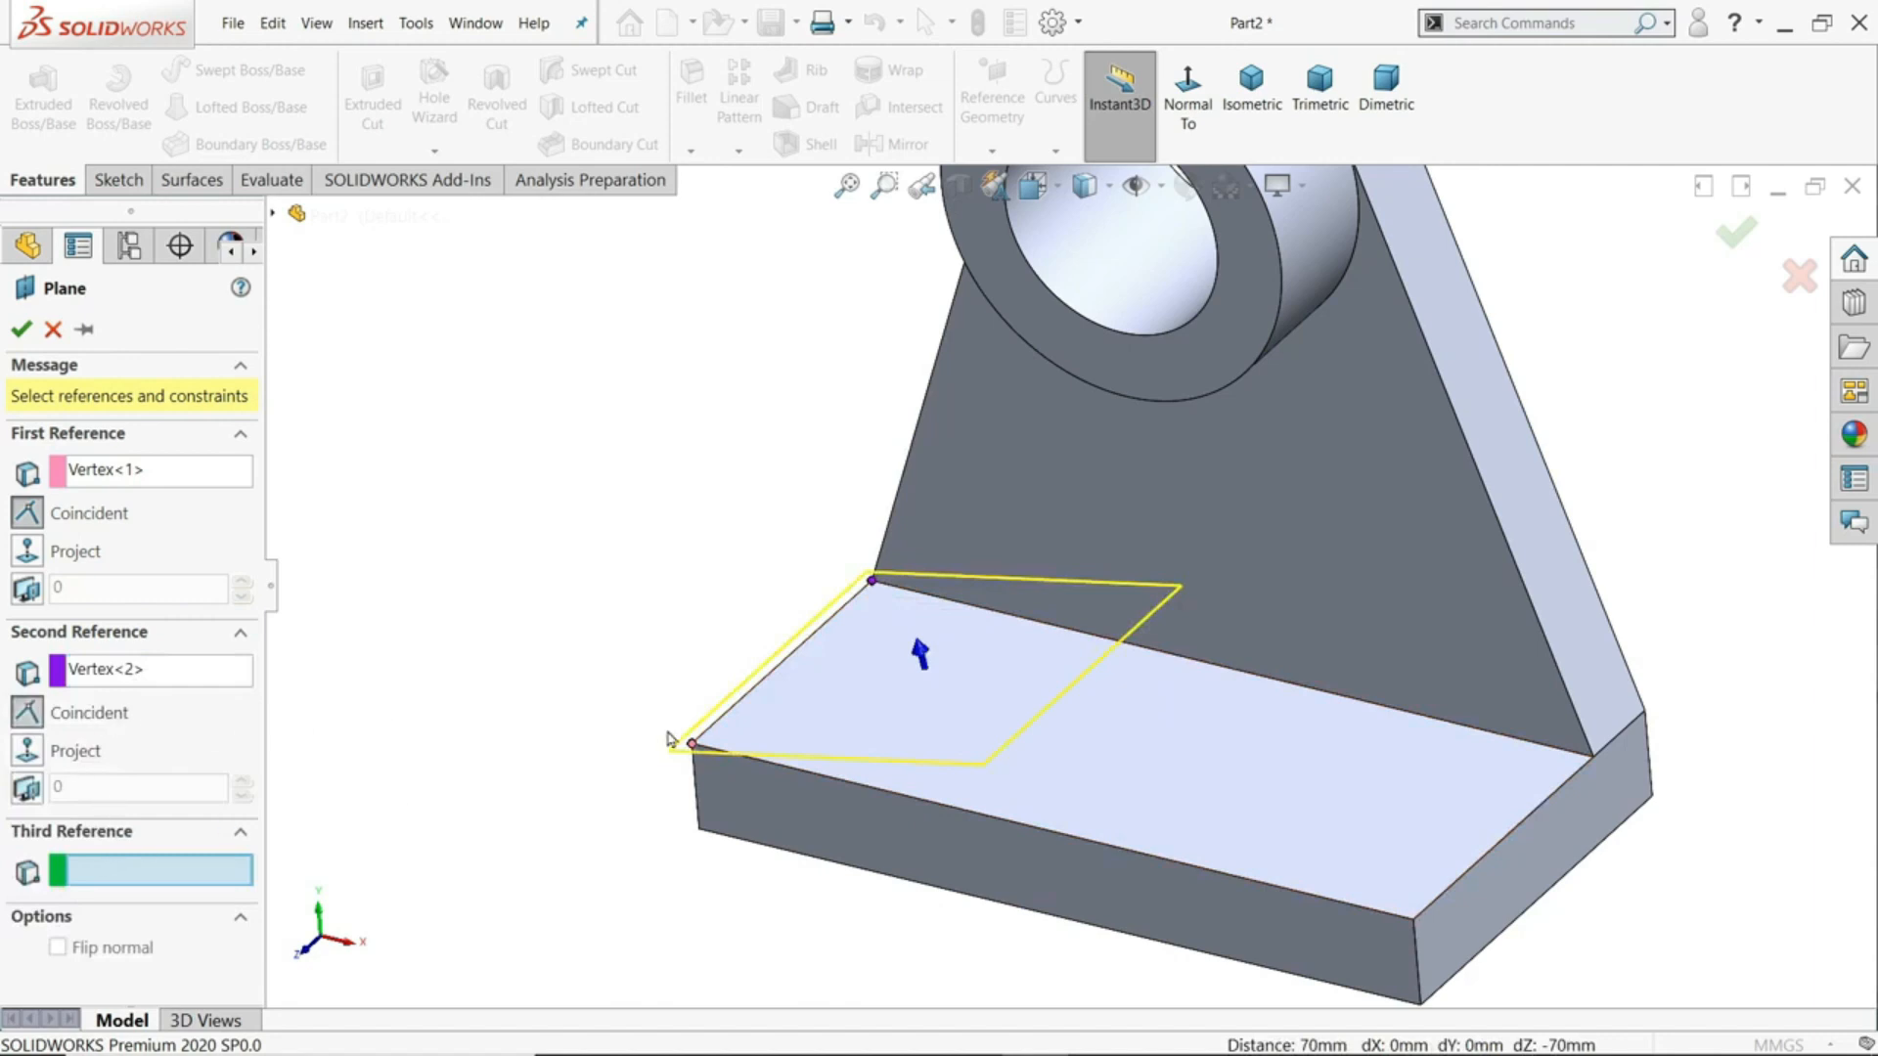
pyautogui.scroll(3, 1349, 759)
pyautogui.scroll(-4, 1237, 759)
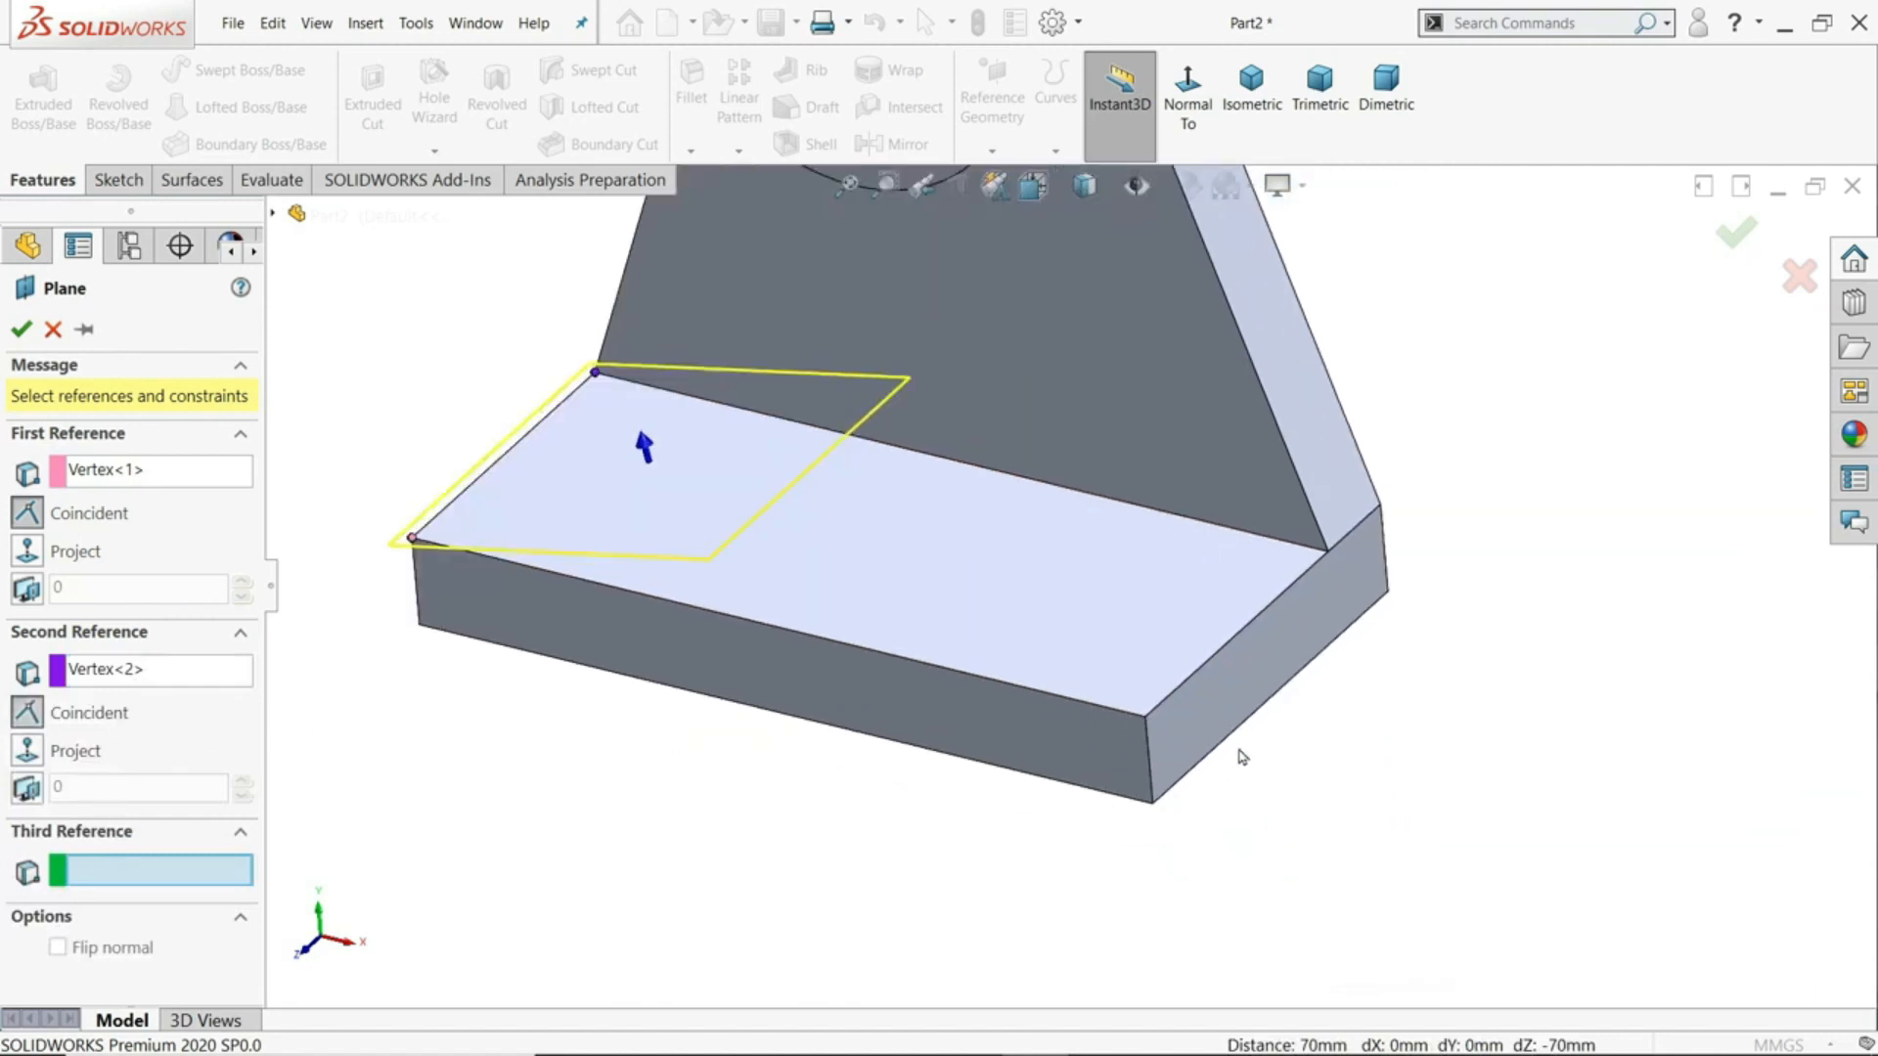
pyautogui.click(1153, 806)
pyautogui.scroll(3, 1124, 758)
pyautogui.scroll(-3, 1036, 545)
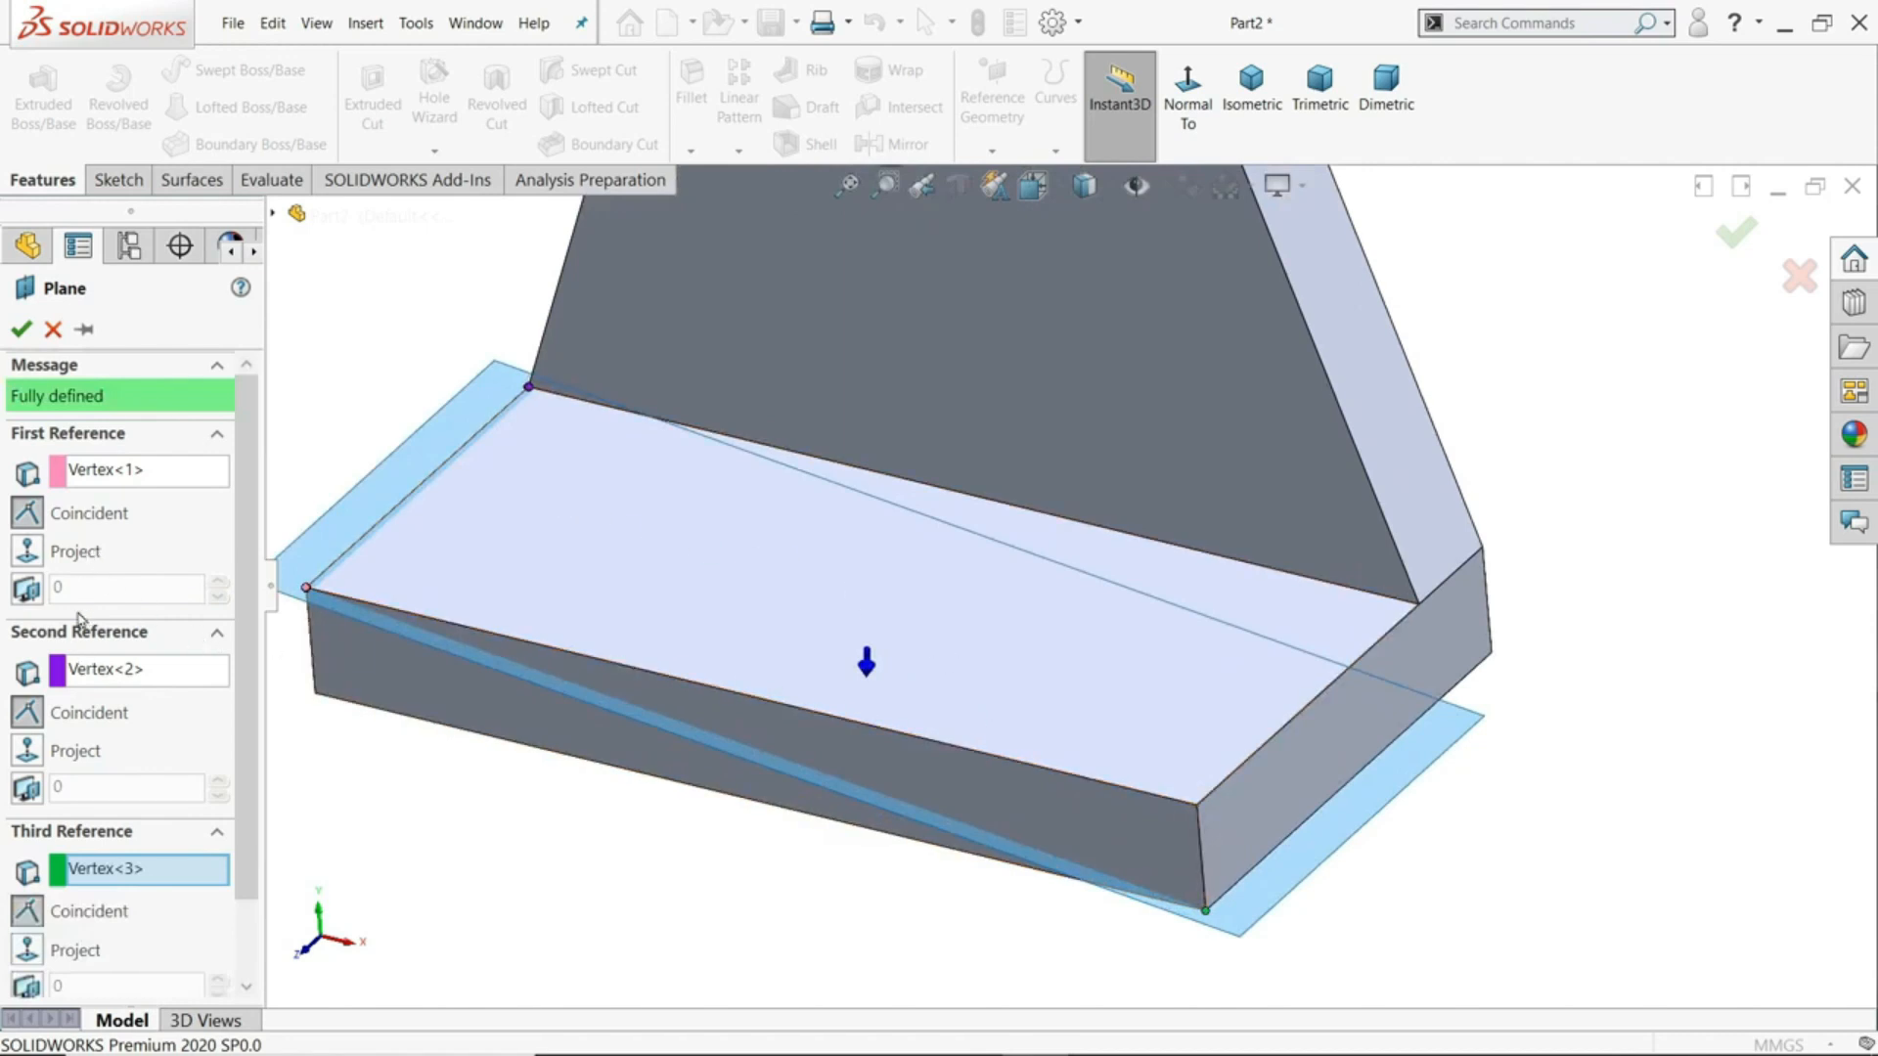
pyautogui.scroll(3, 869, 557)
pyautogui.scroll(-3, 870, 560)
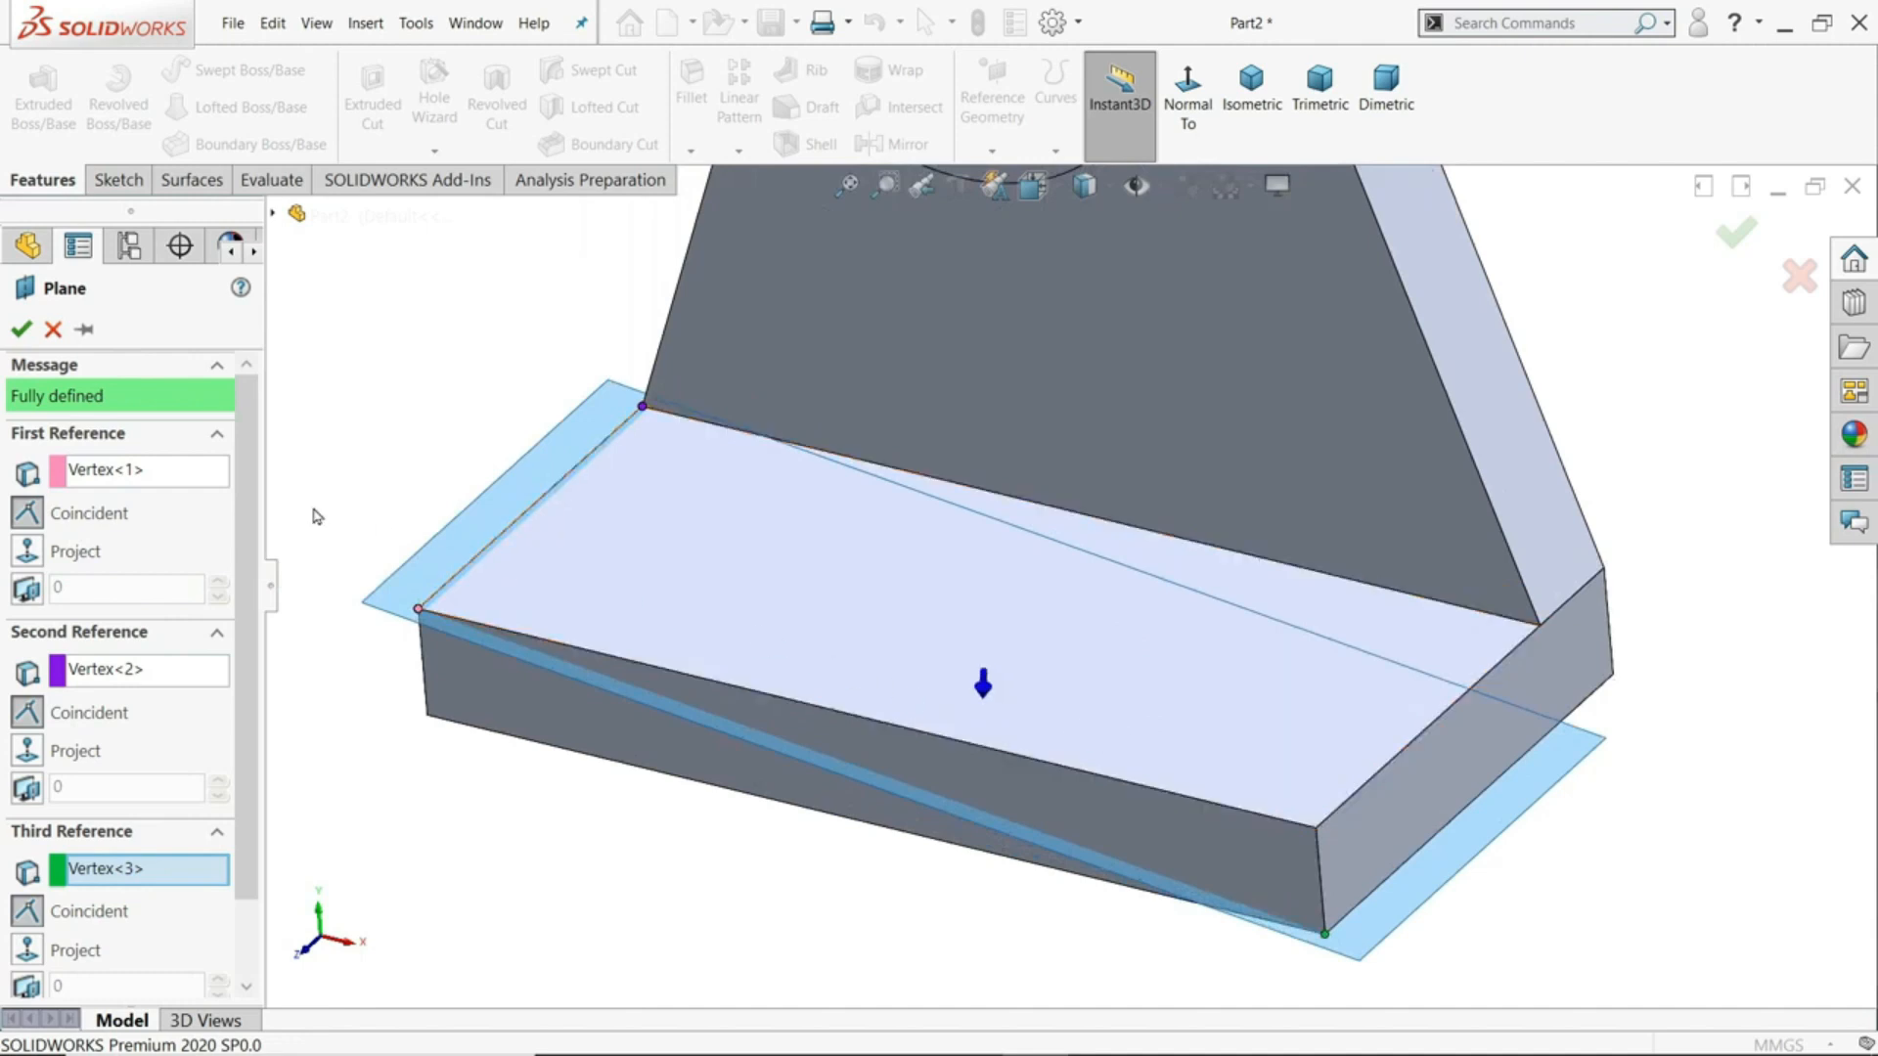
pyautogui.click(22, 329)
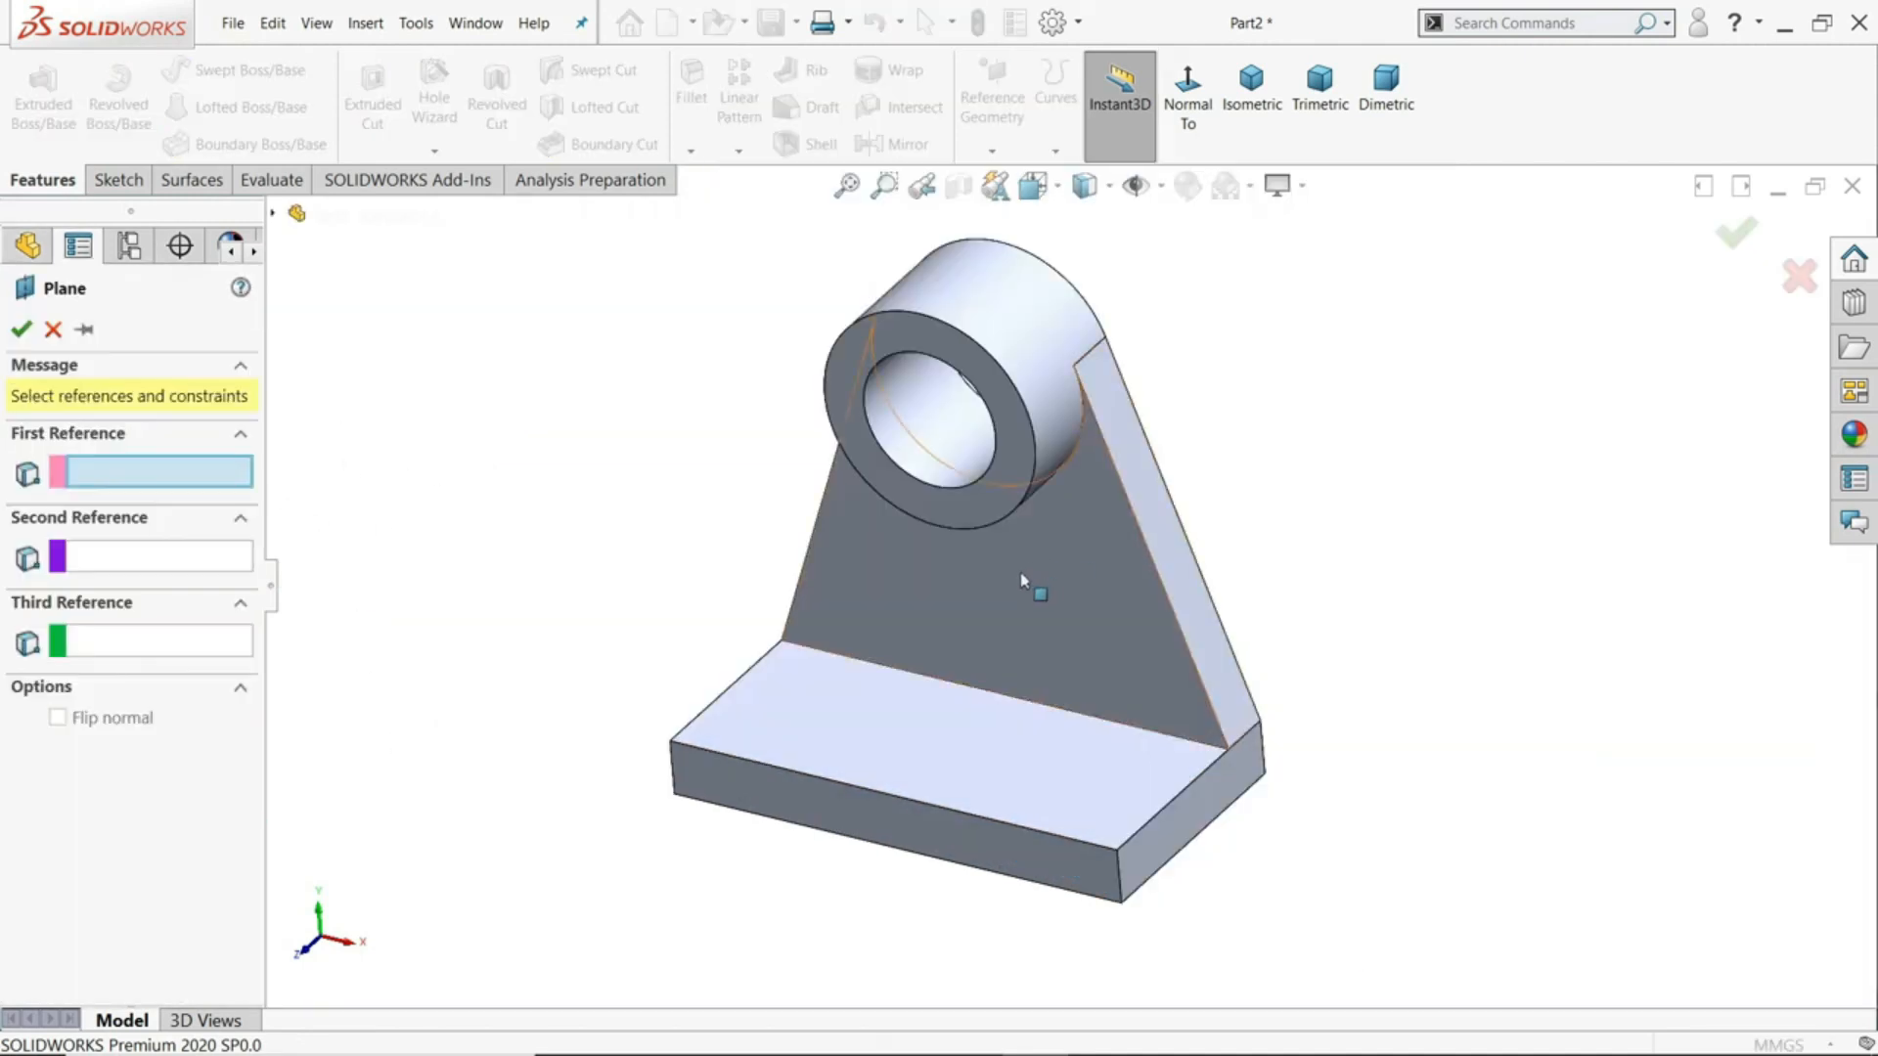
# - Create a reference plane coincident with the base's top front-left vertex and the bottom edge of its right end face
pyautogui.scroll(-2, 995, 614)
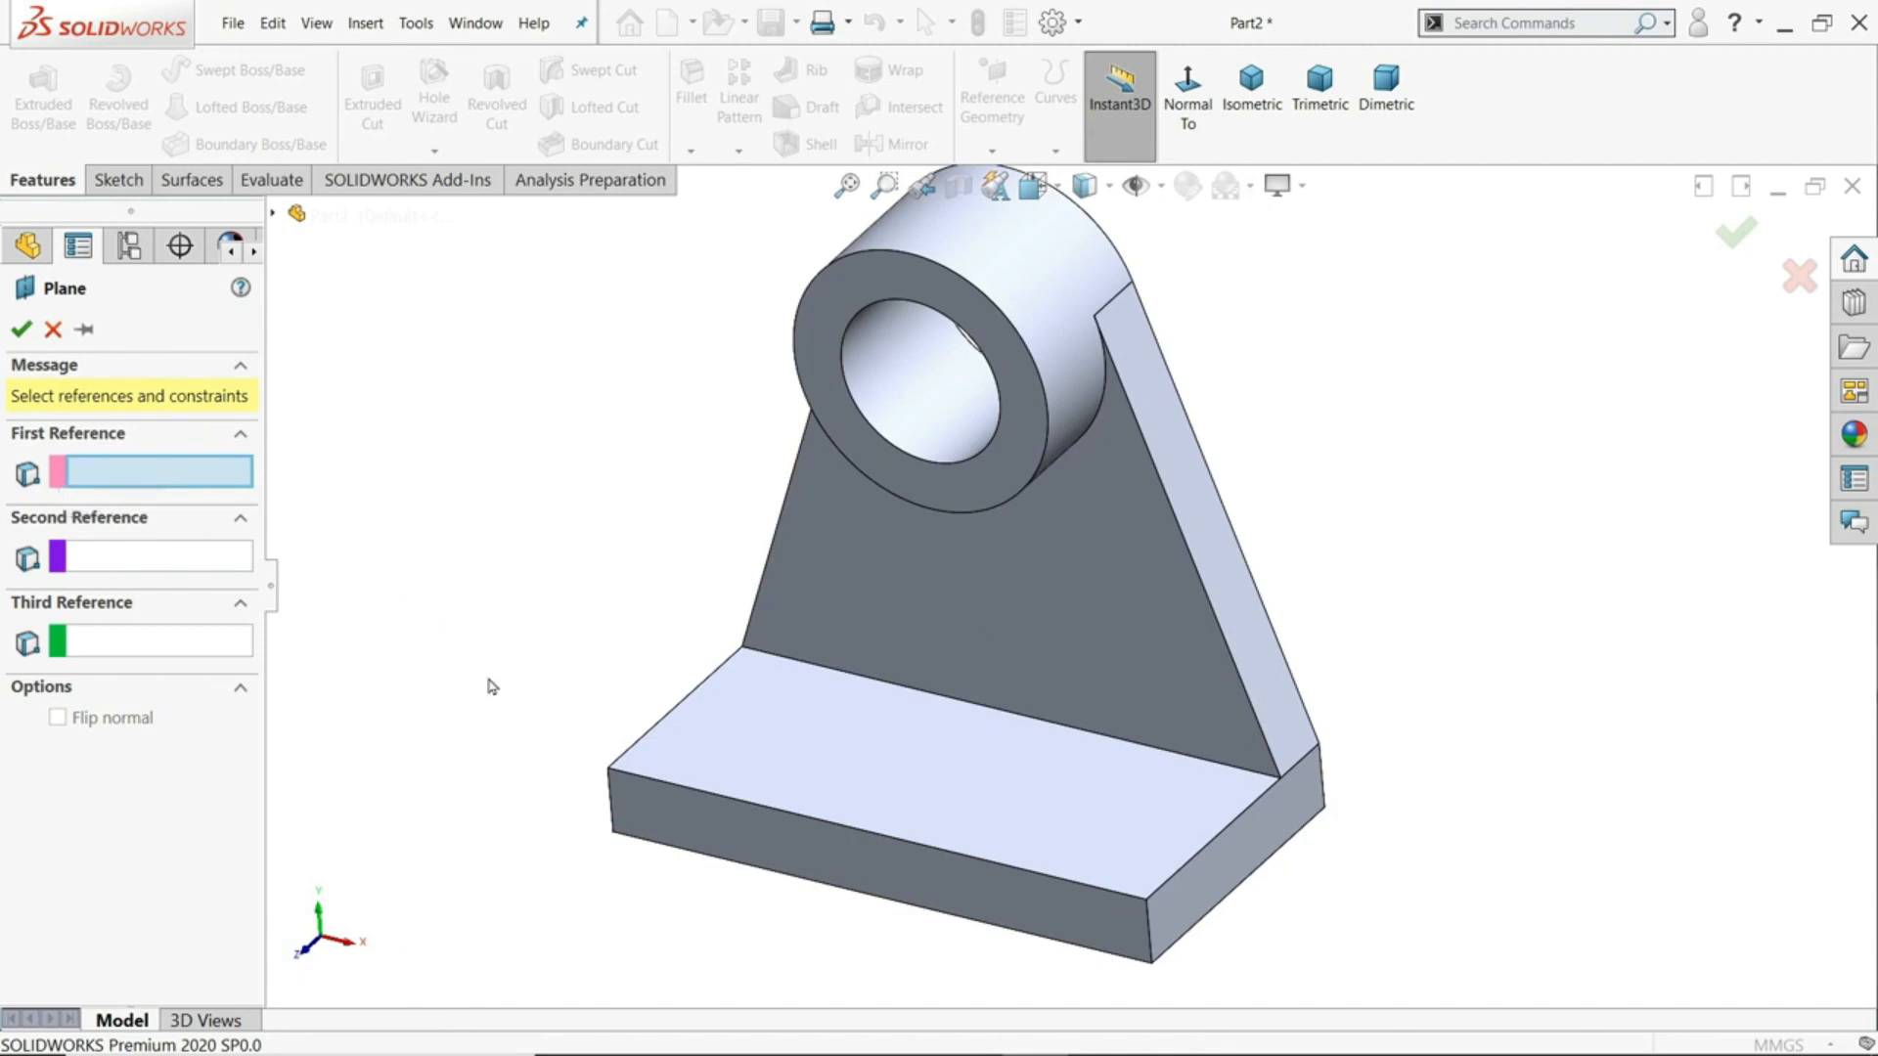
pyautogui.click(607, 772)
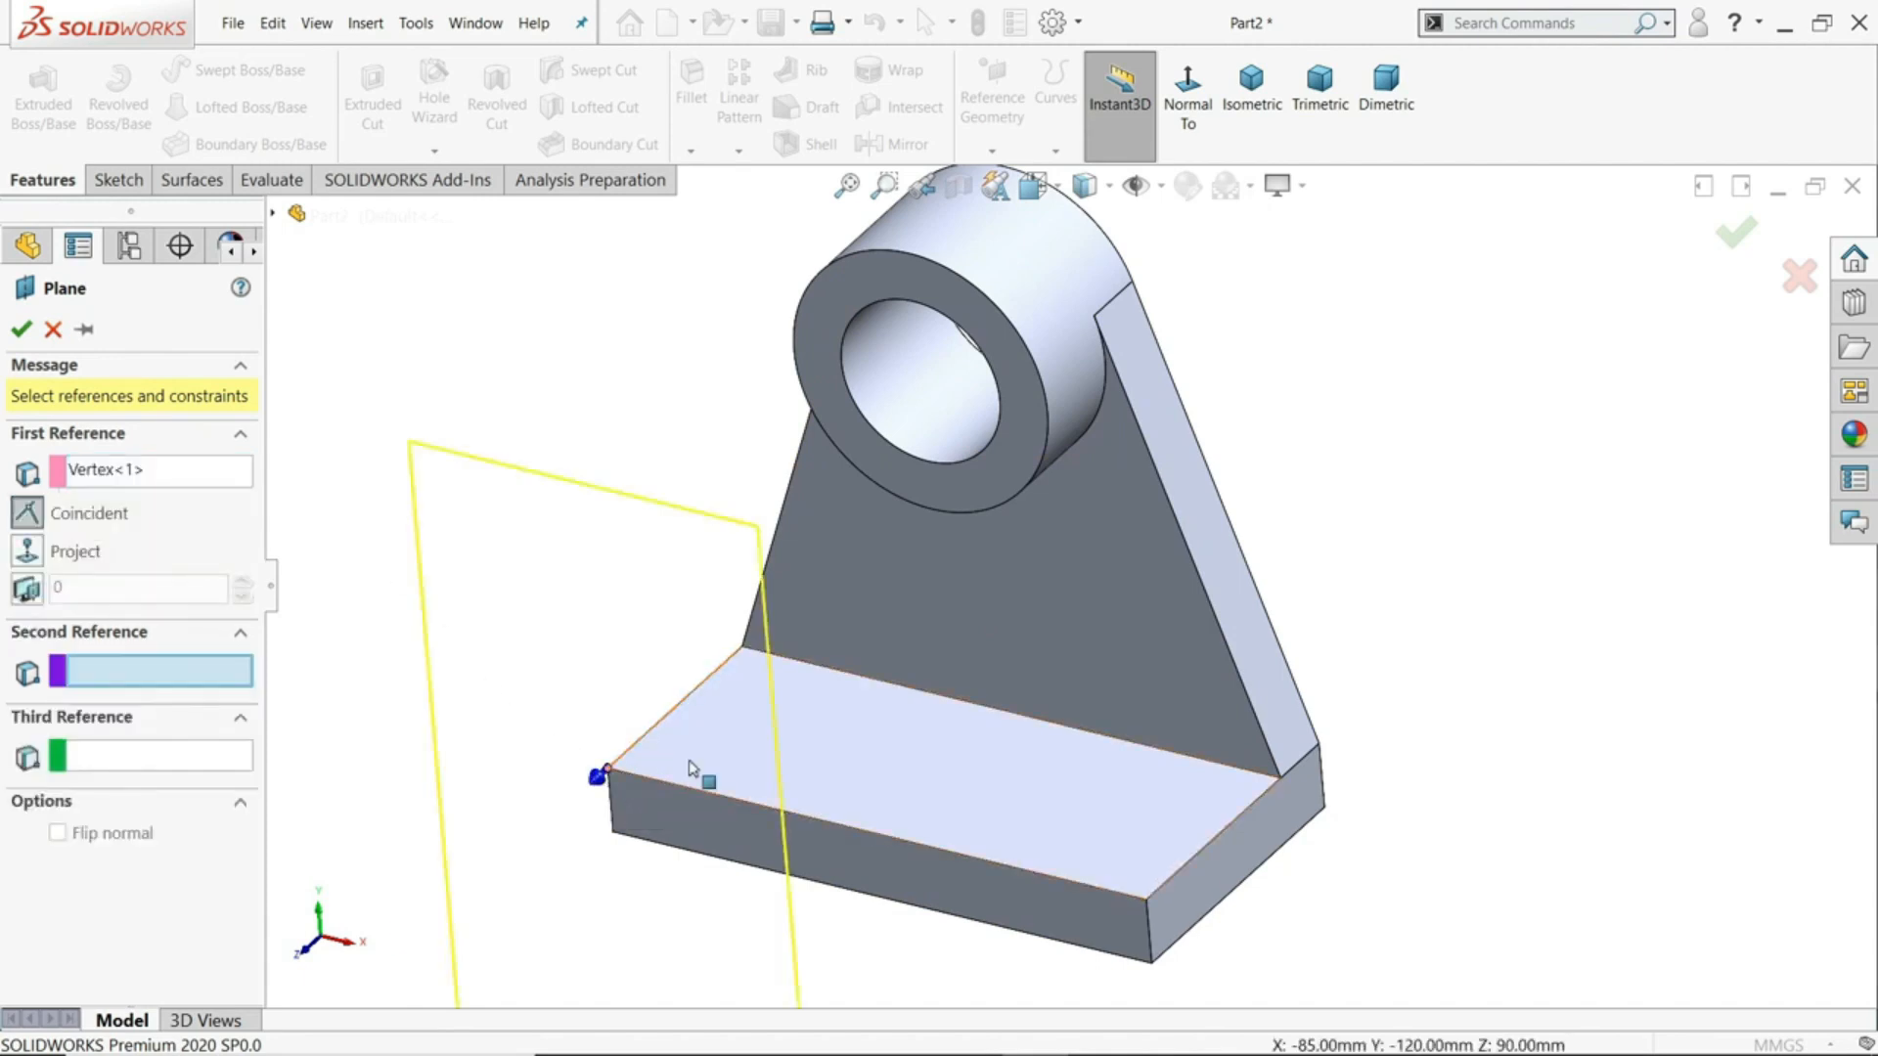
pyautogui.click(1221, 917)
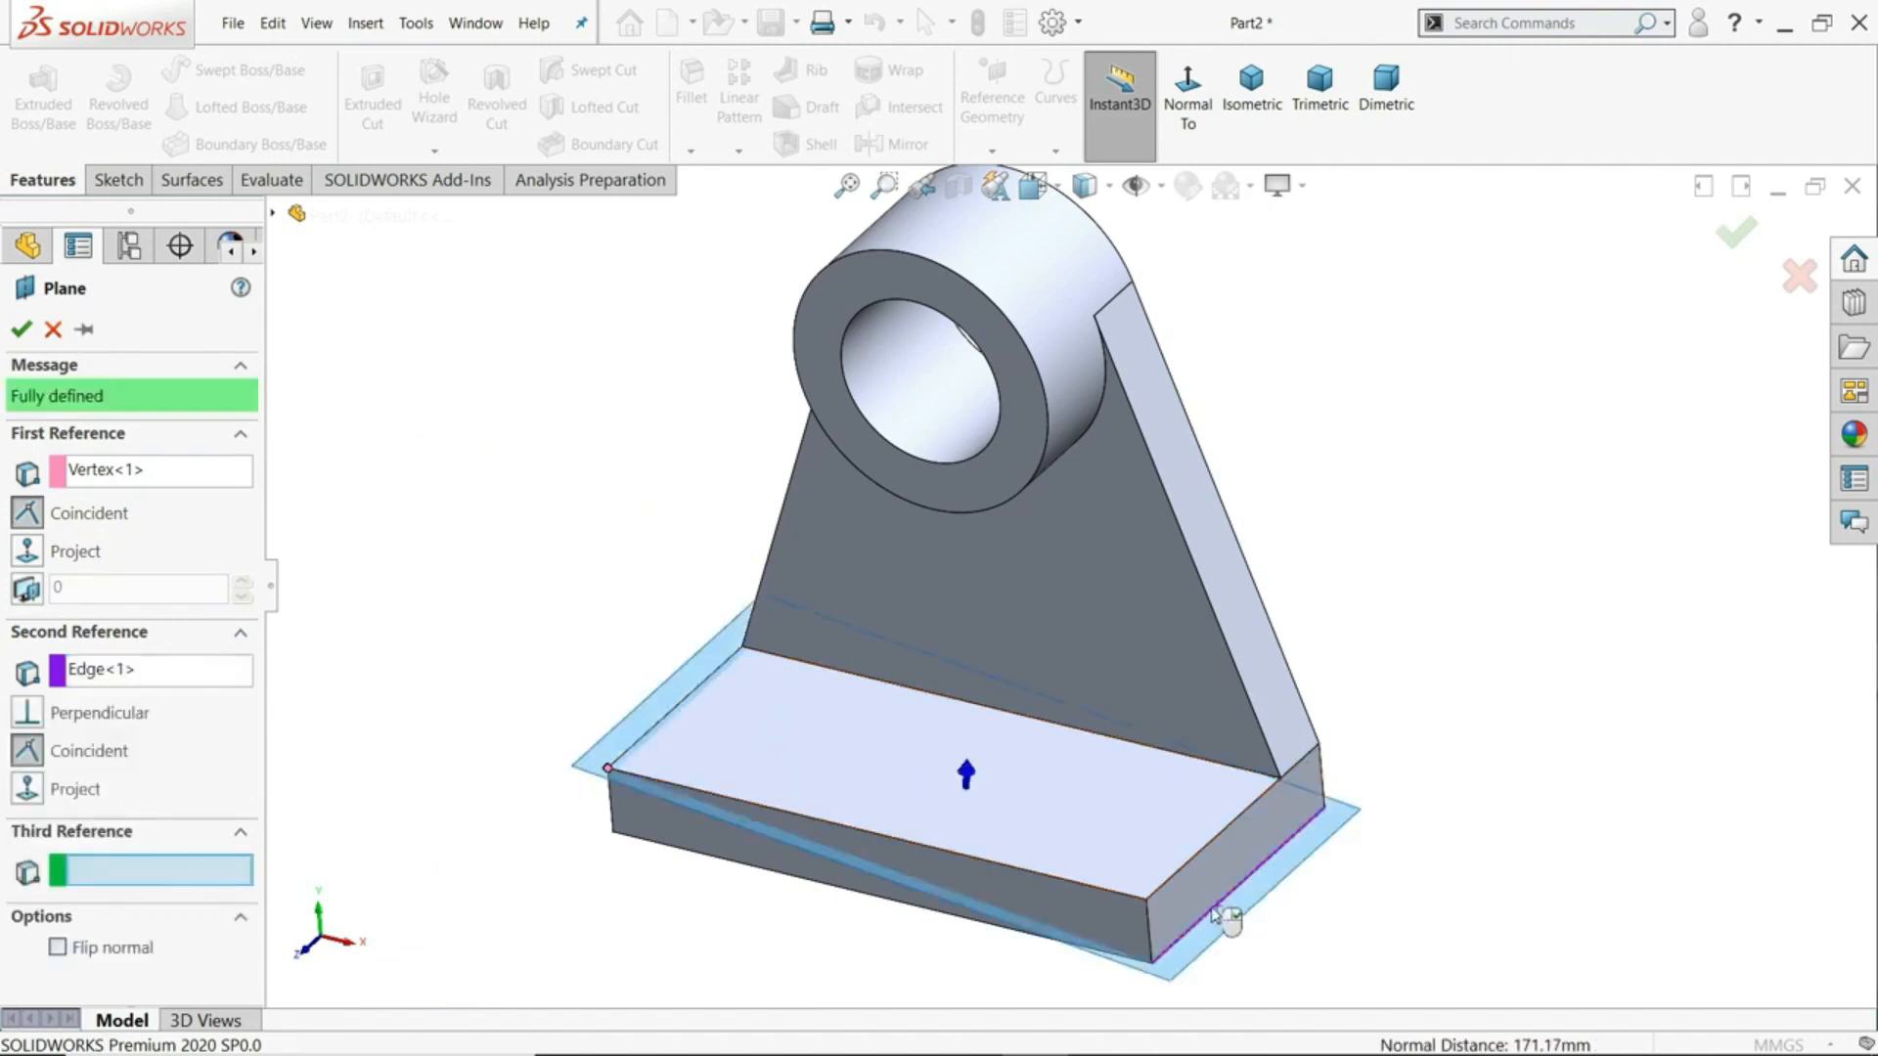
pyautogui.scroll(-2, 1221, 916)
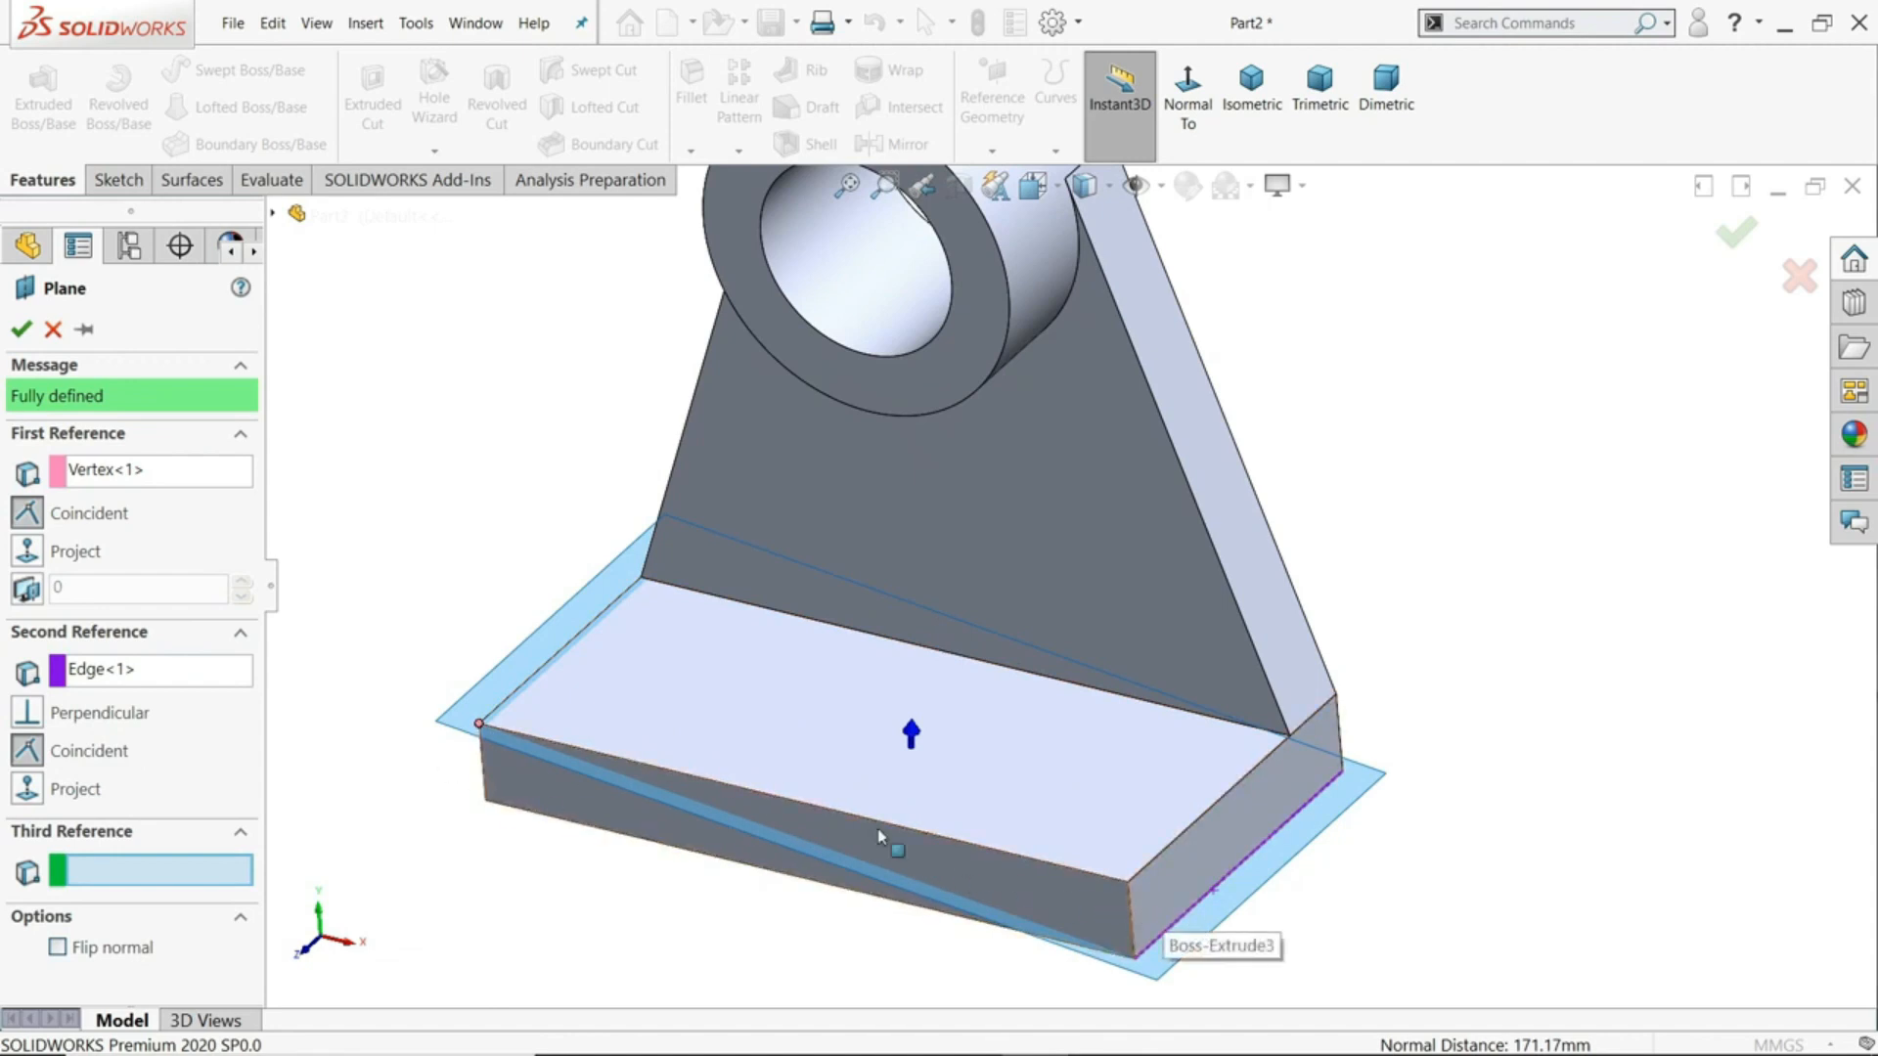
pyautogui.click(22, 330)
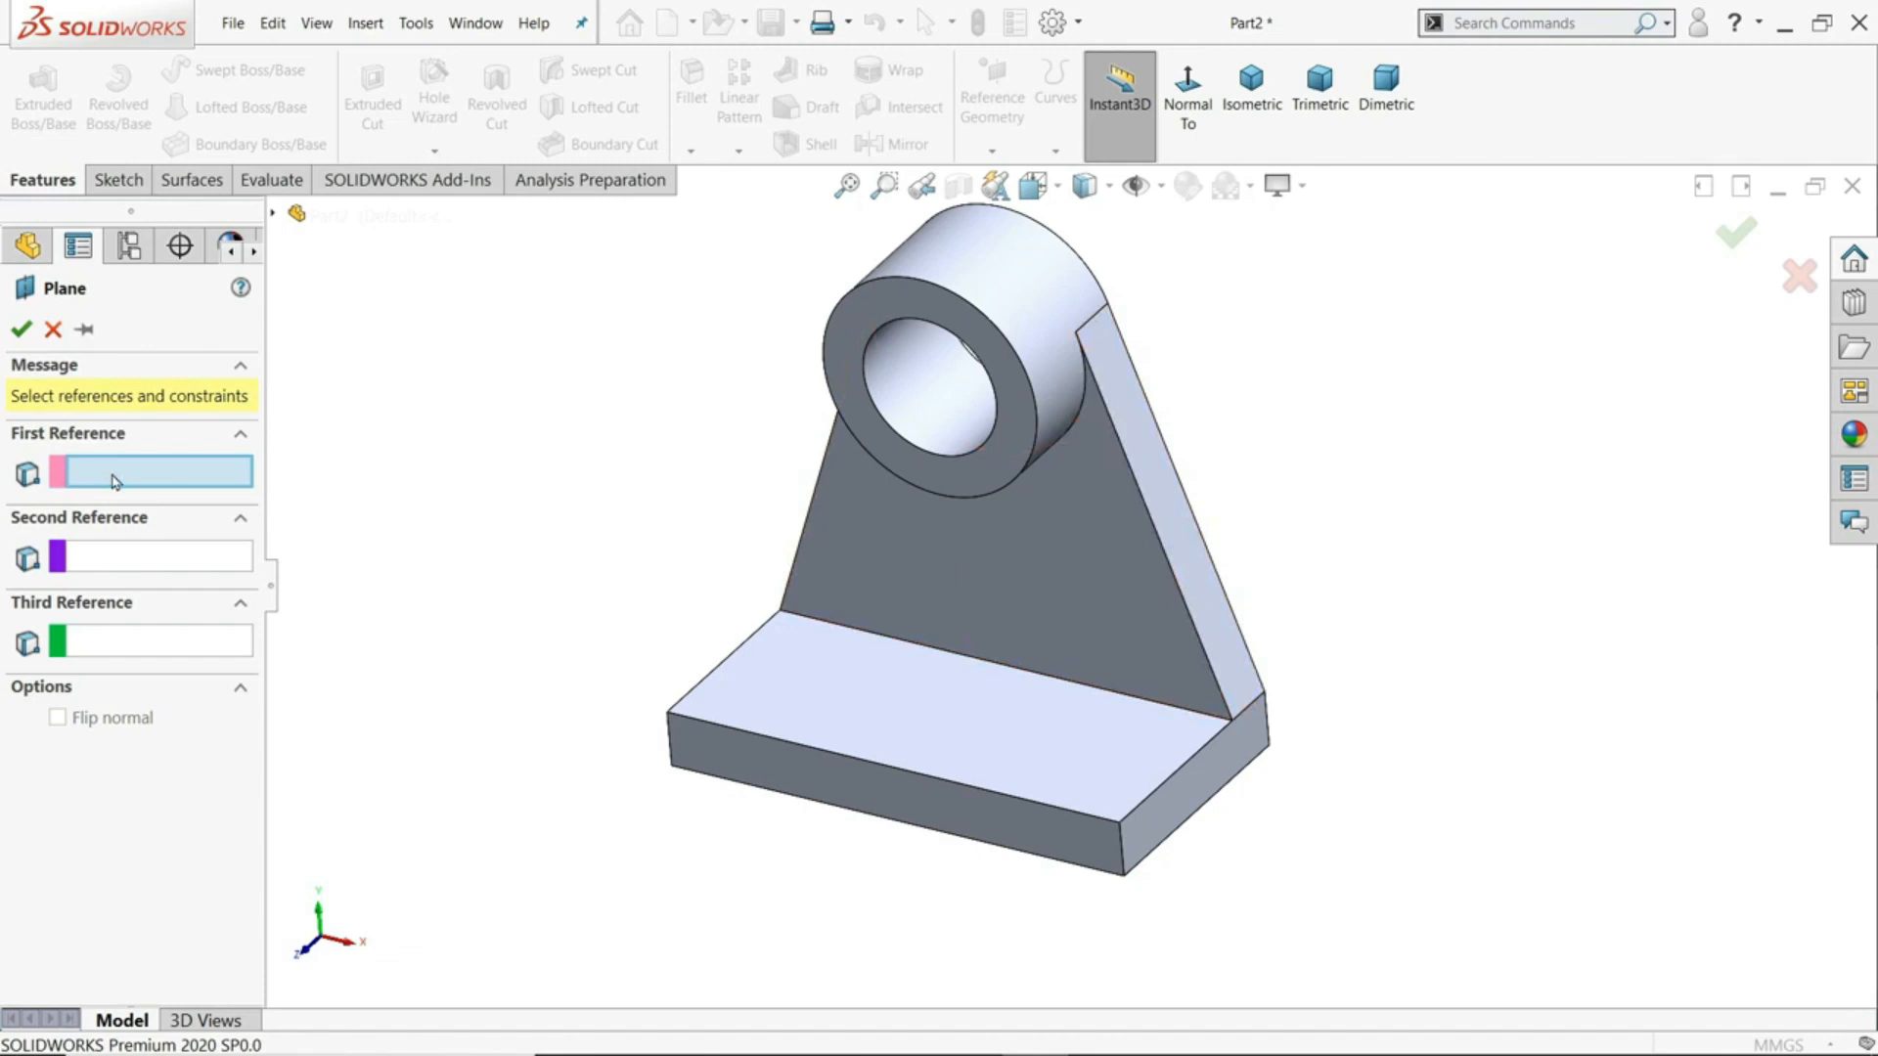
# - Define a new plane coincident with the base's top front-left vertex and parallel to the upright plate's sloped right face
pyautogui.scroll(-2, 1003, 562)
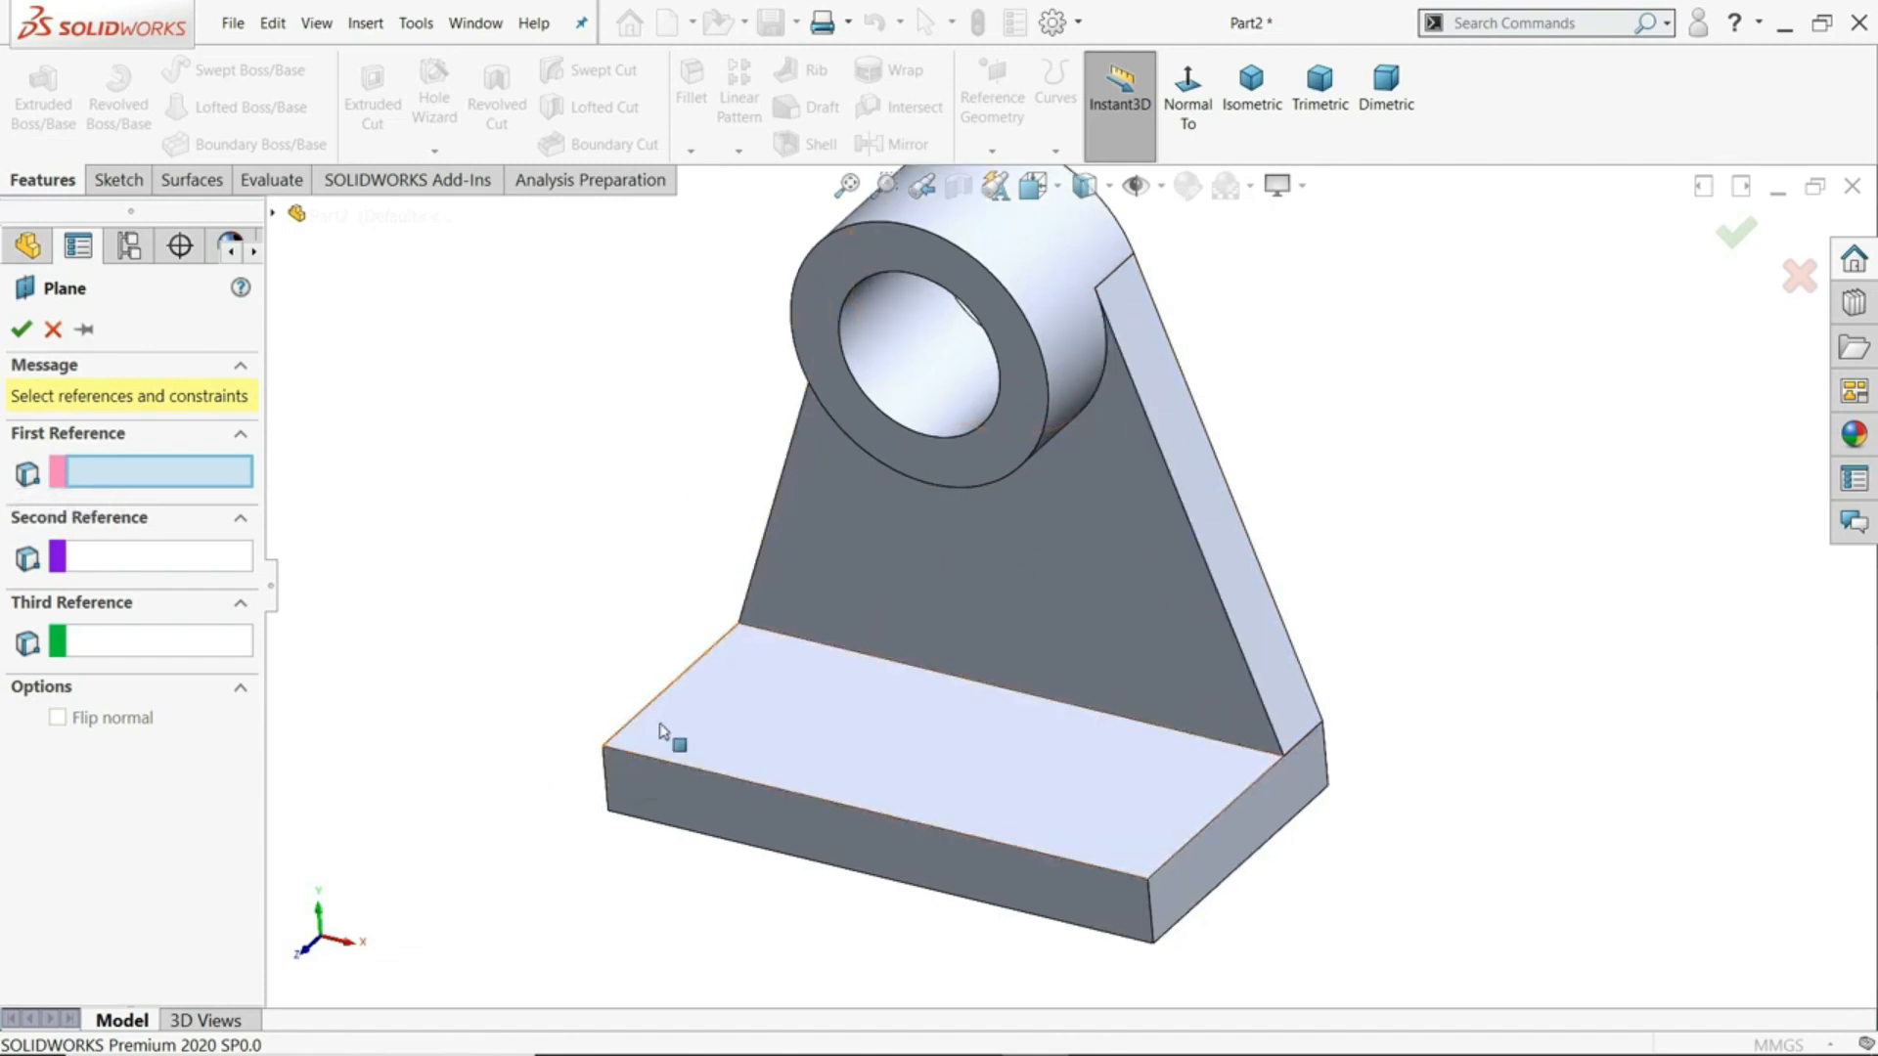
pyautogui.click(603, 748)
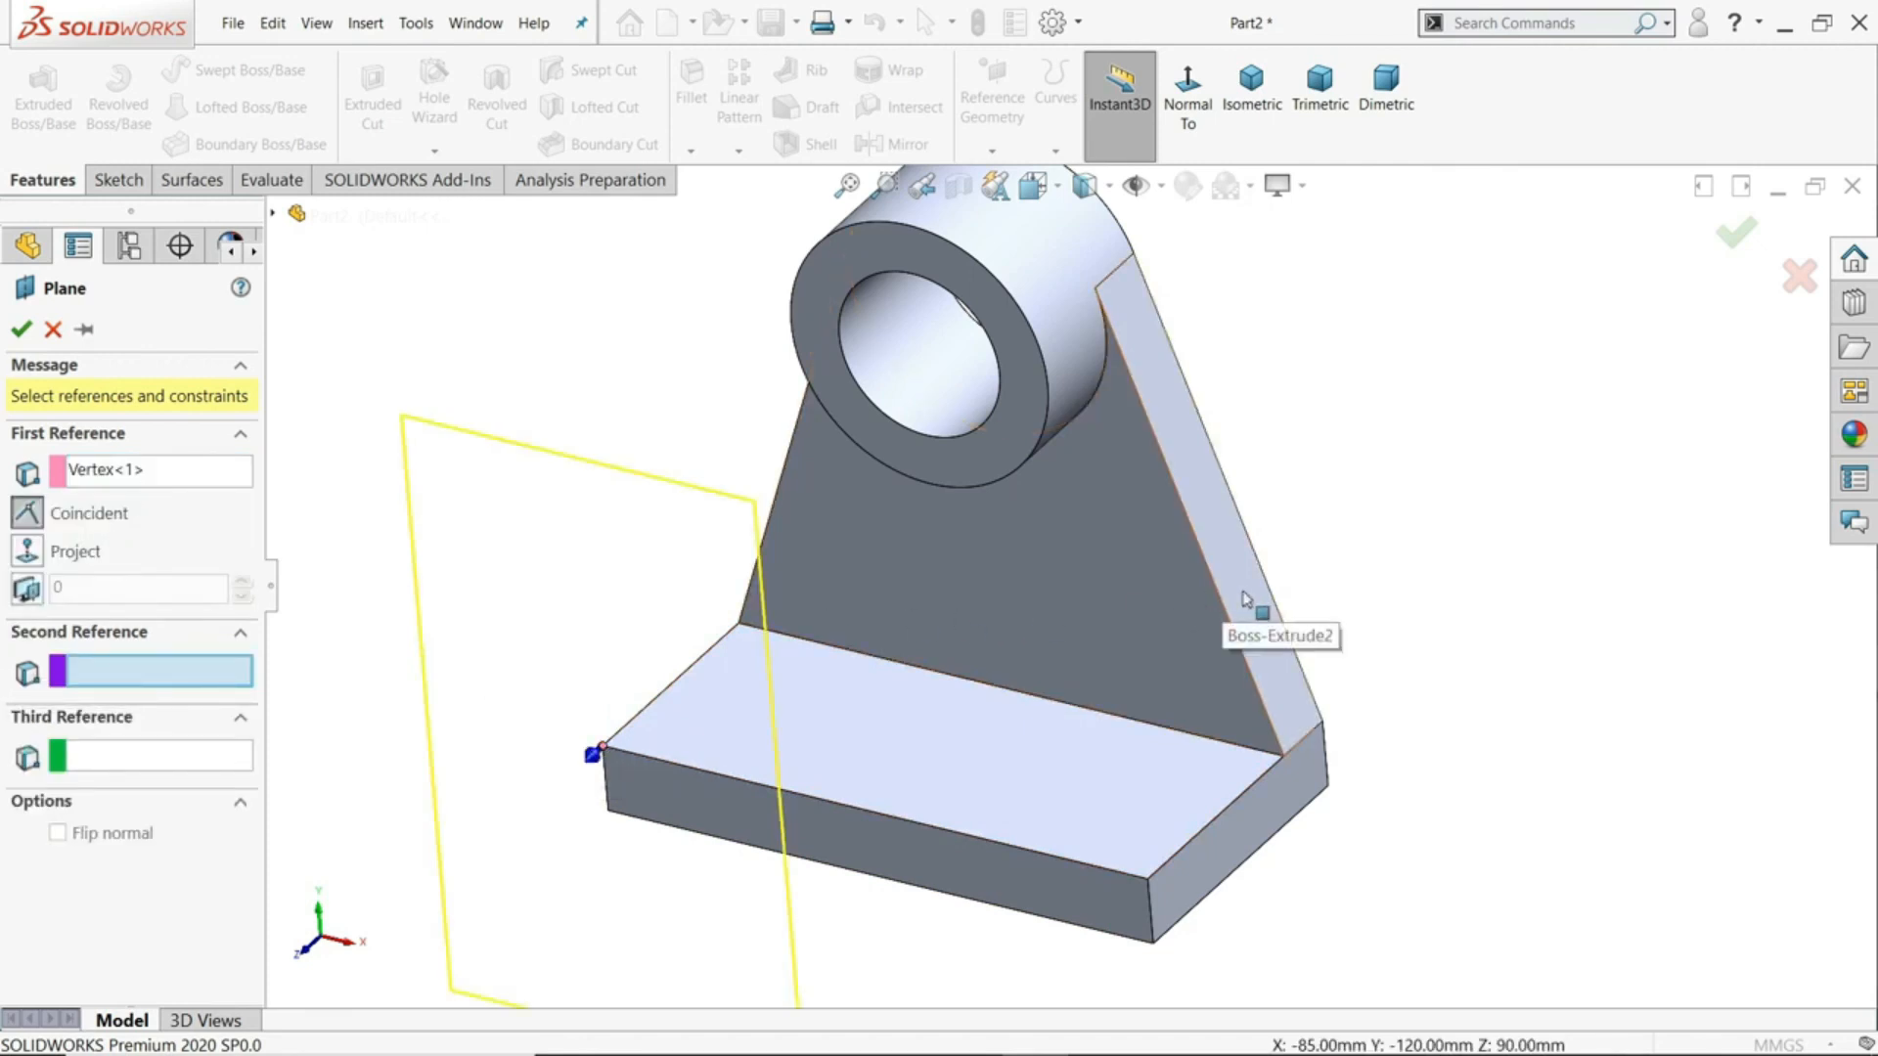
pyautogui.click(1218, 610)
pyautogui.moveTo(721, 637); pyautogui.dragTo(812, 587, button='middle')
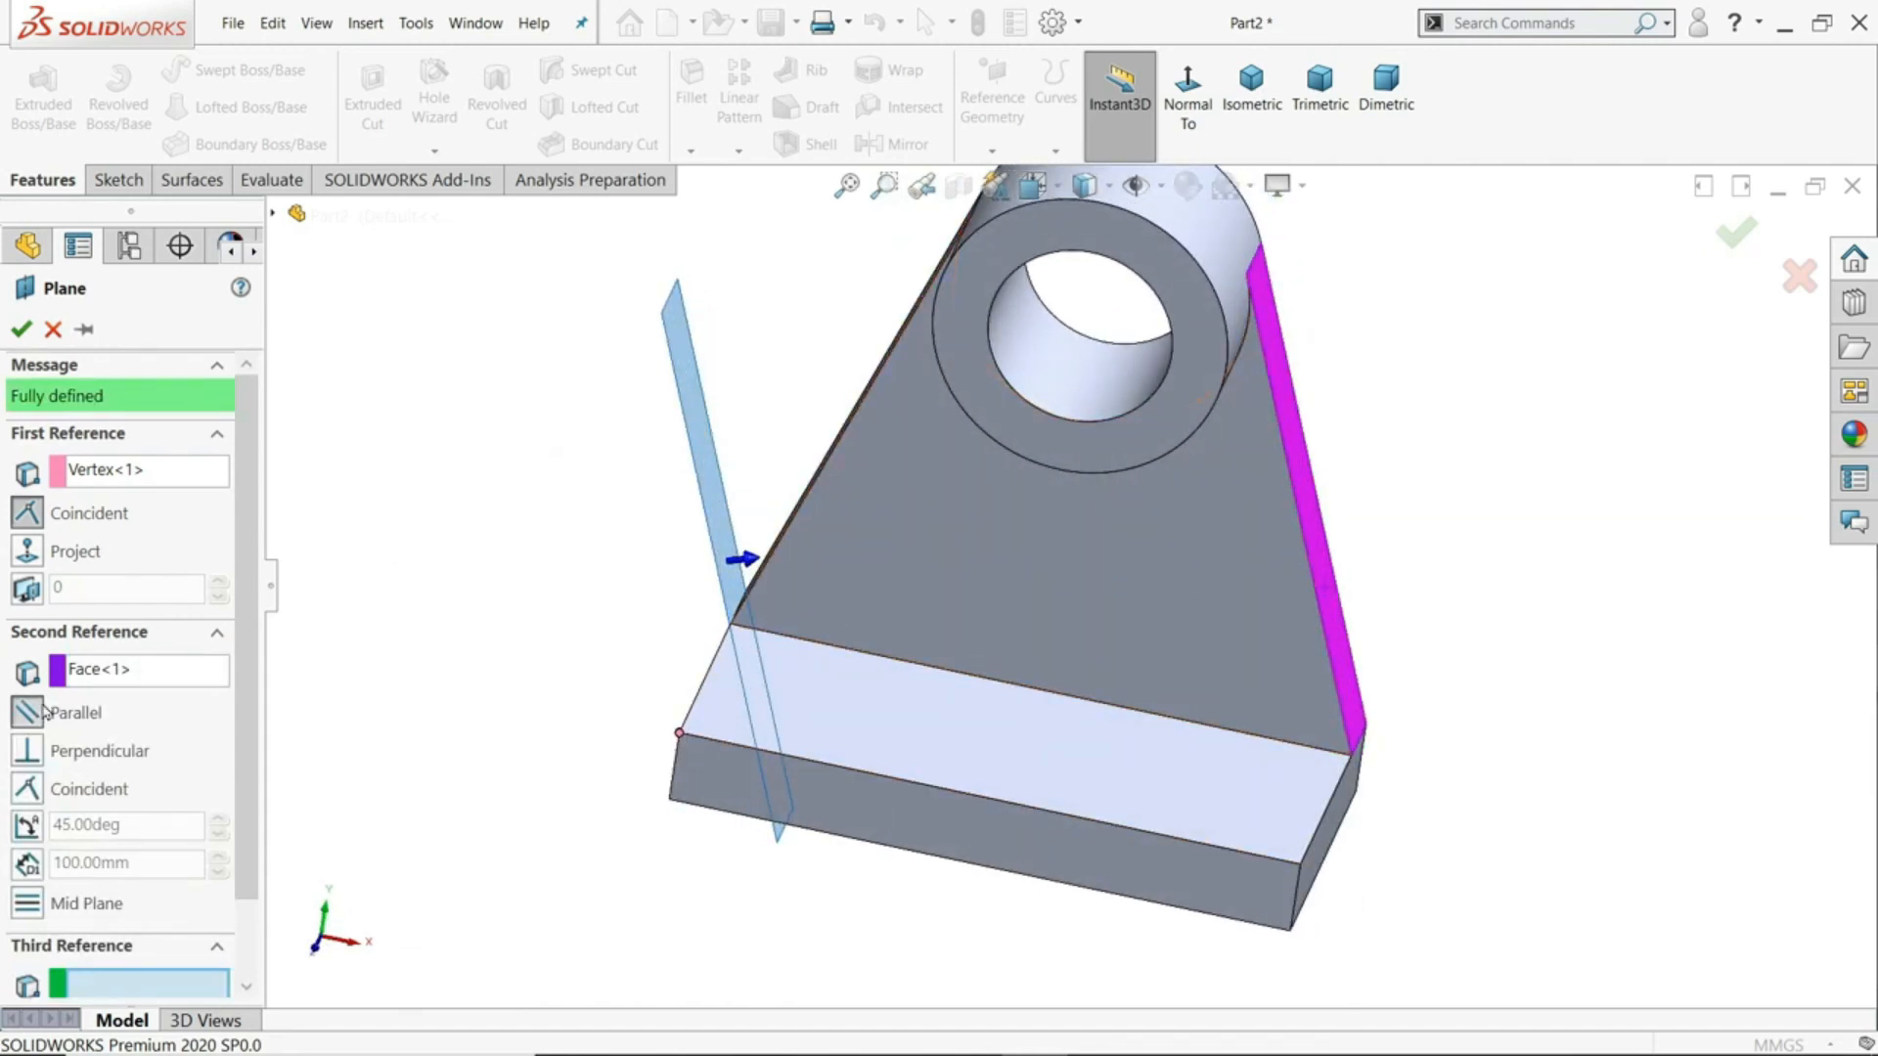
# - Try the Perpendicular, Coincident and angle constraints on the sloped face, and restore Parallel
pyautogui.click(40, 756)
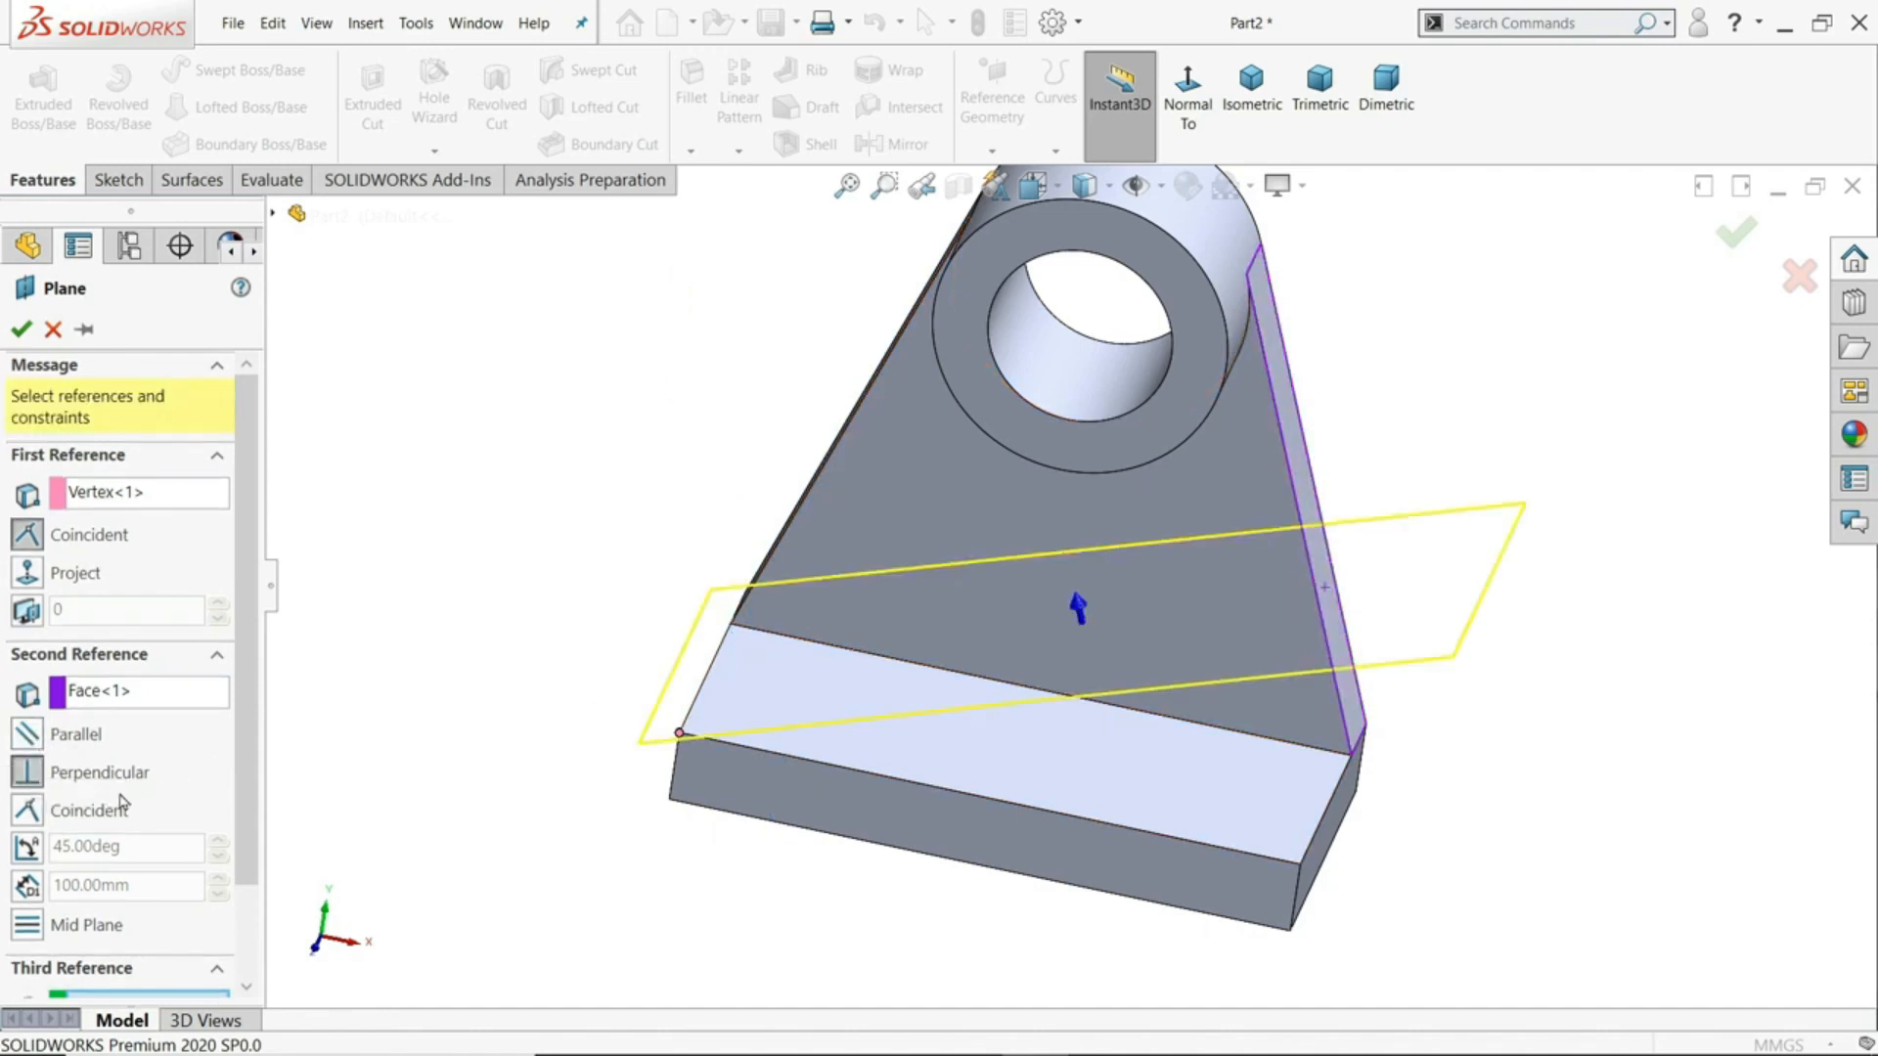
pyautogui.click(26, 814)
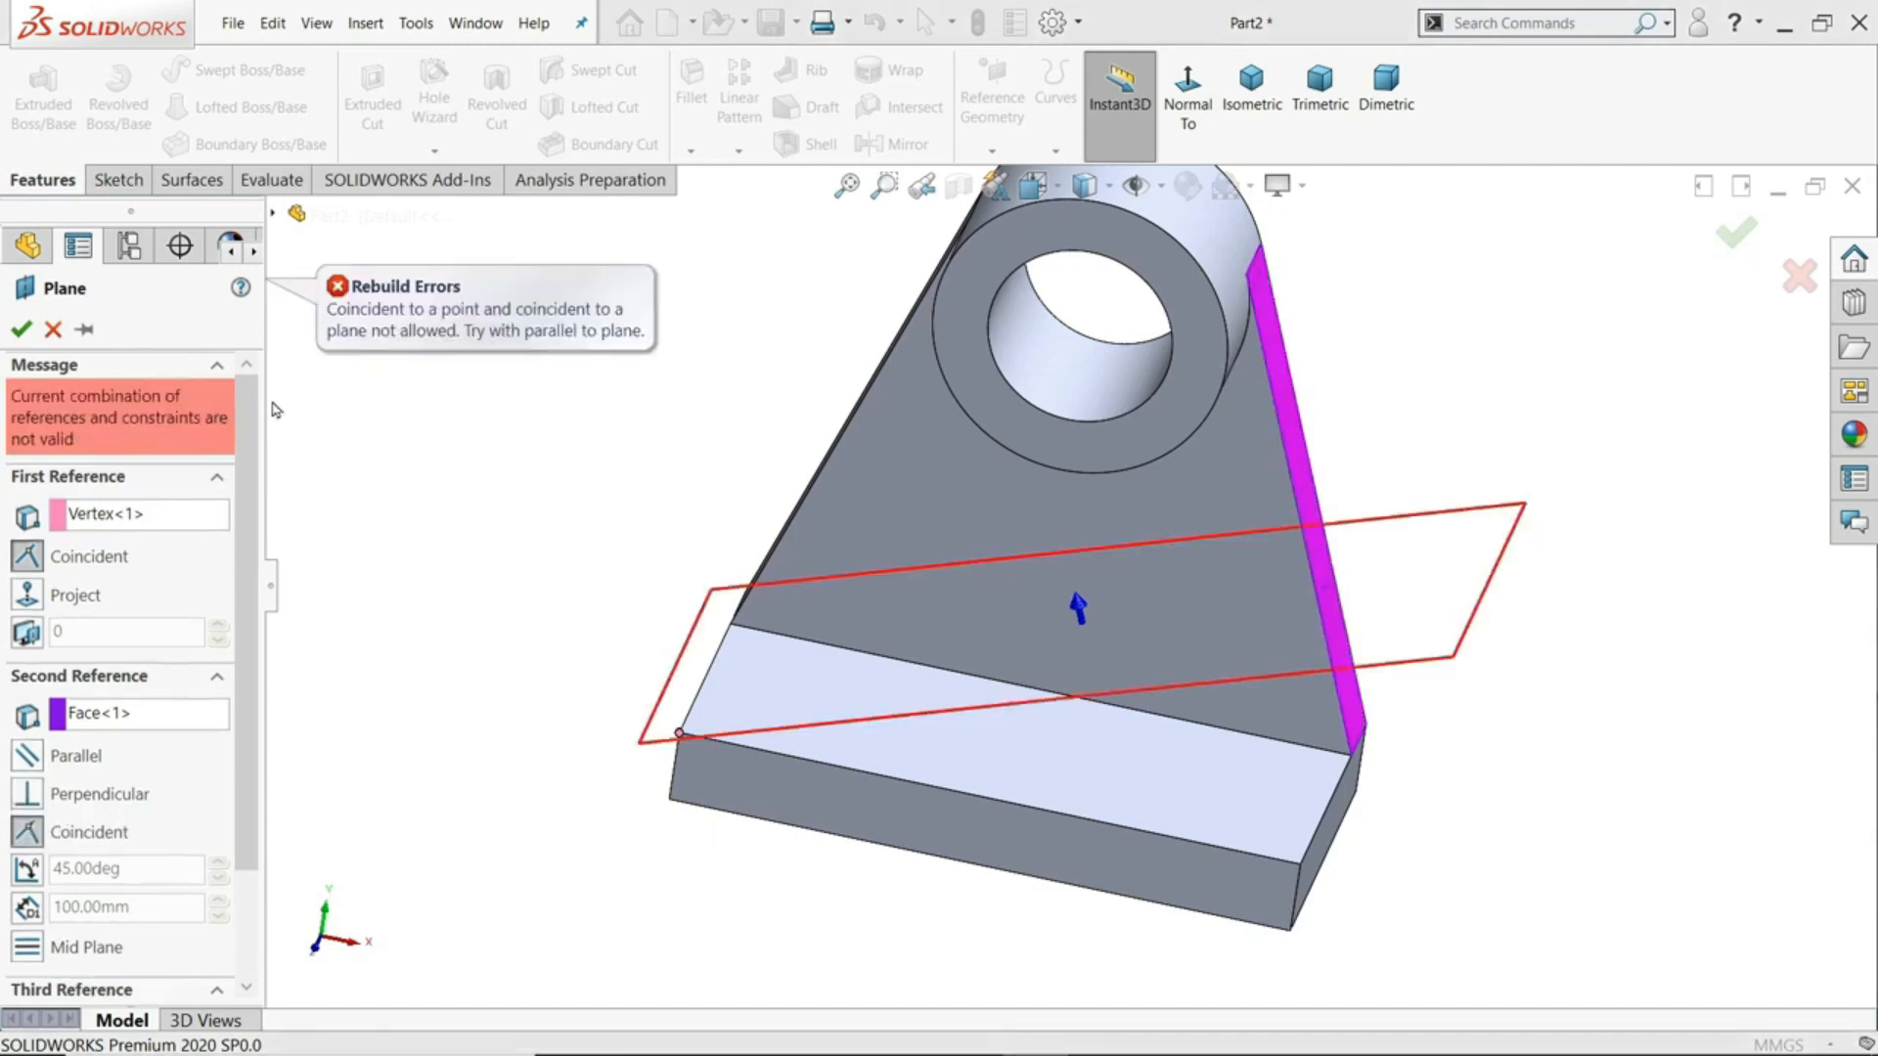
pyautogui.click(33, 762)
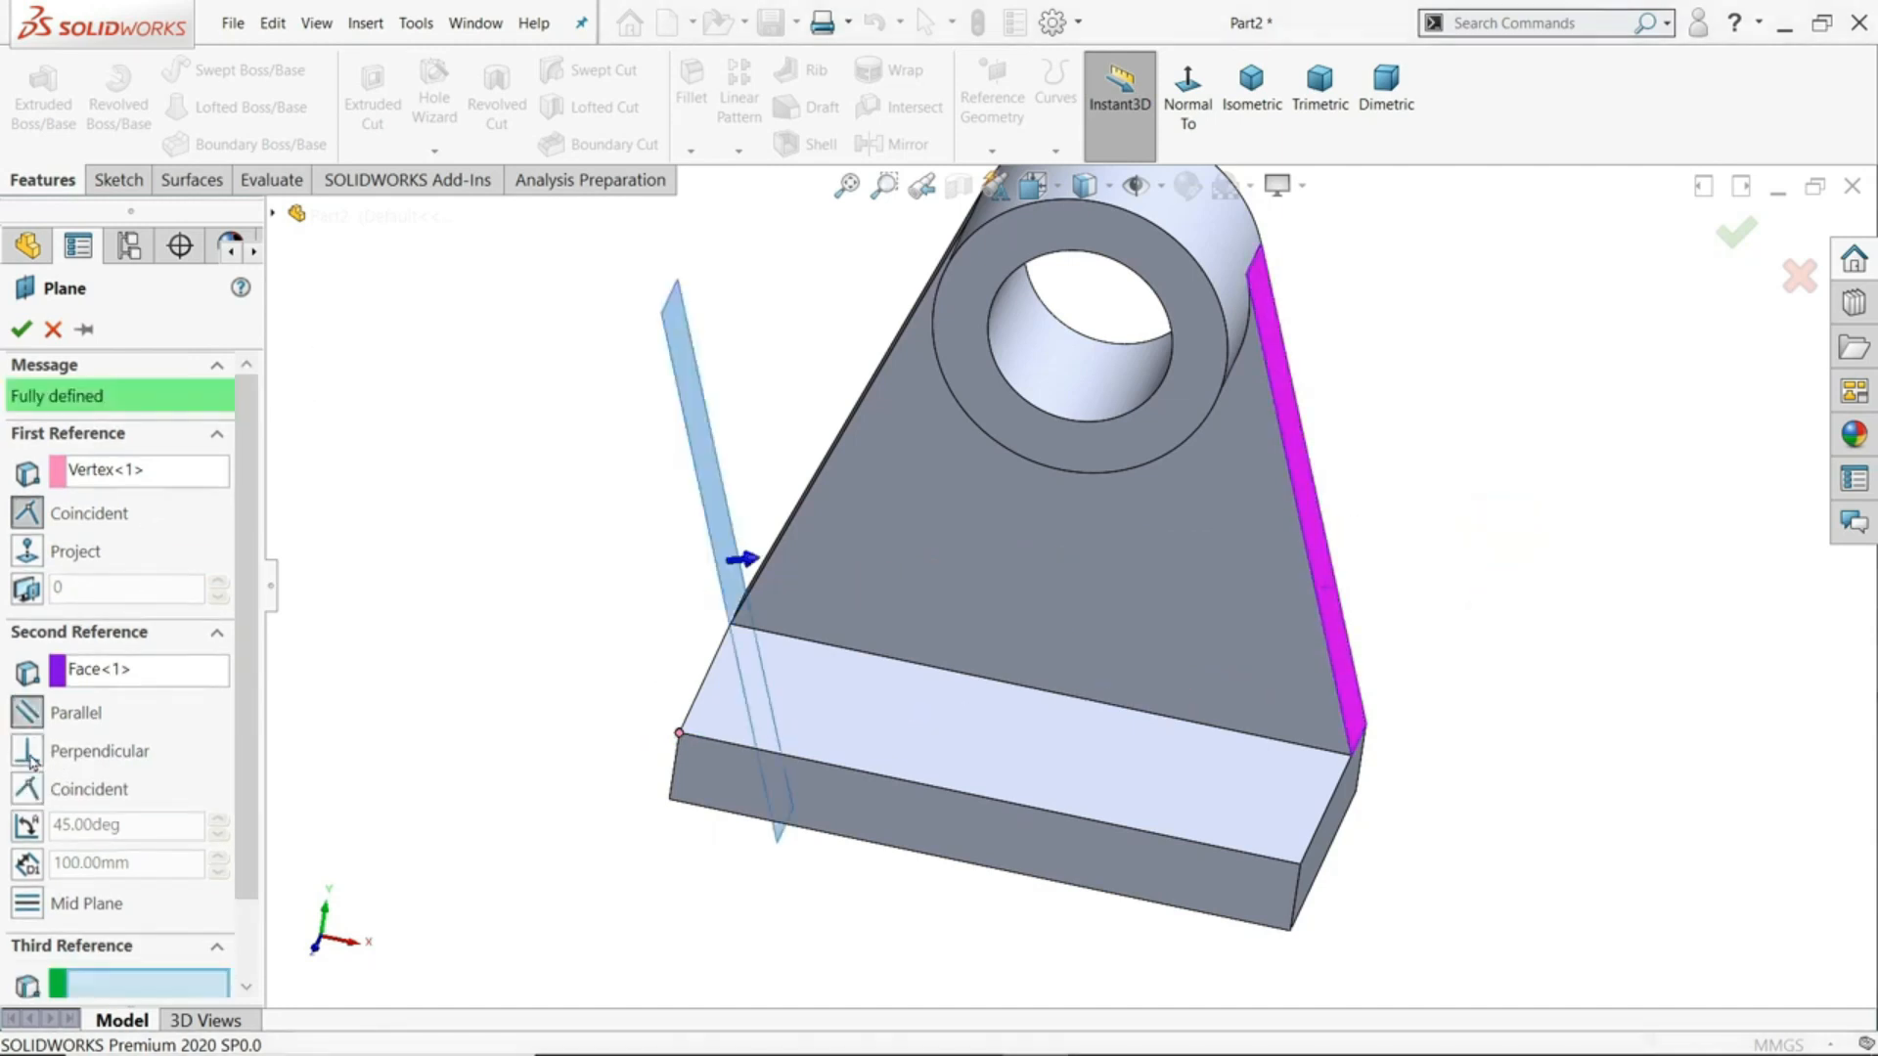
pyautogui.click(25, 829)
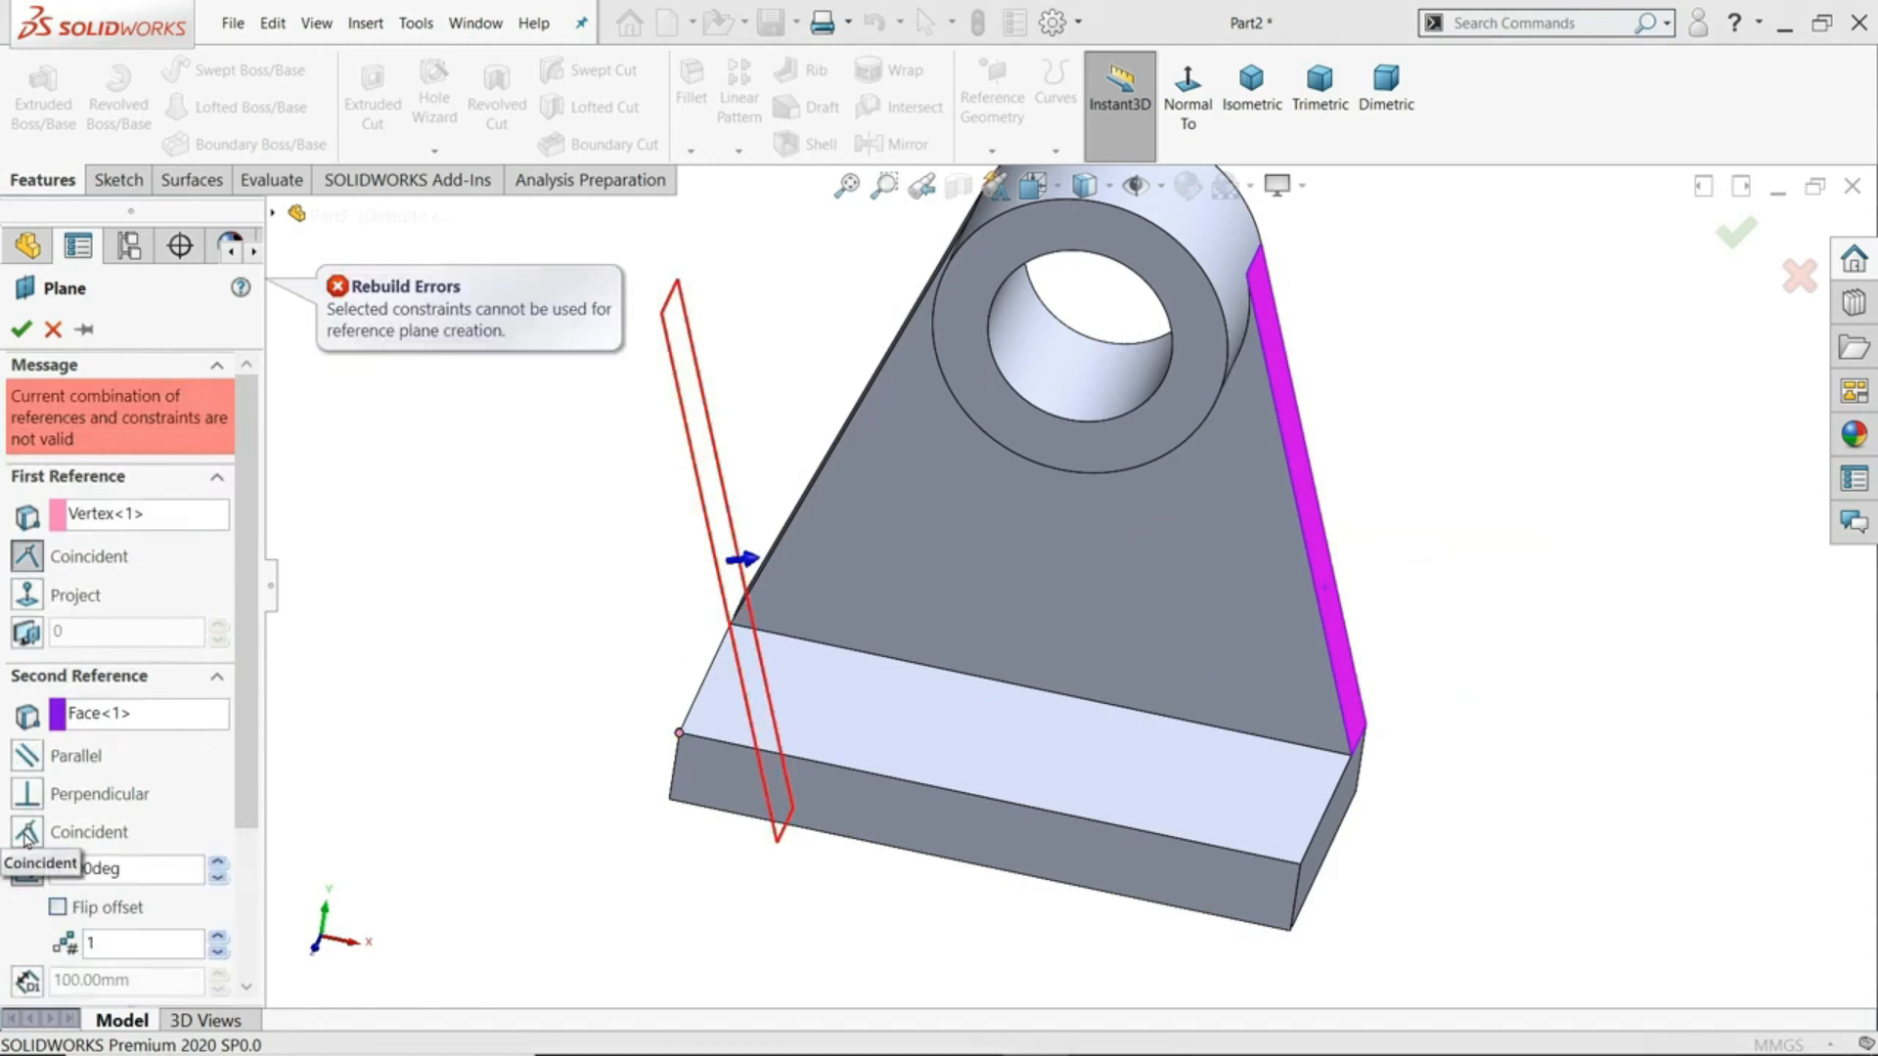
pyautogui.click(30, 756)
# - Create the plane through the base corner with its Parallel constraint to the sloped face
pyautogui.moveTo(438, 704); pyautogui.dragTo(466, 664, button='middle')
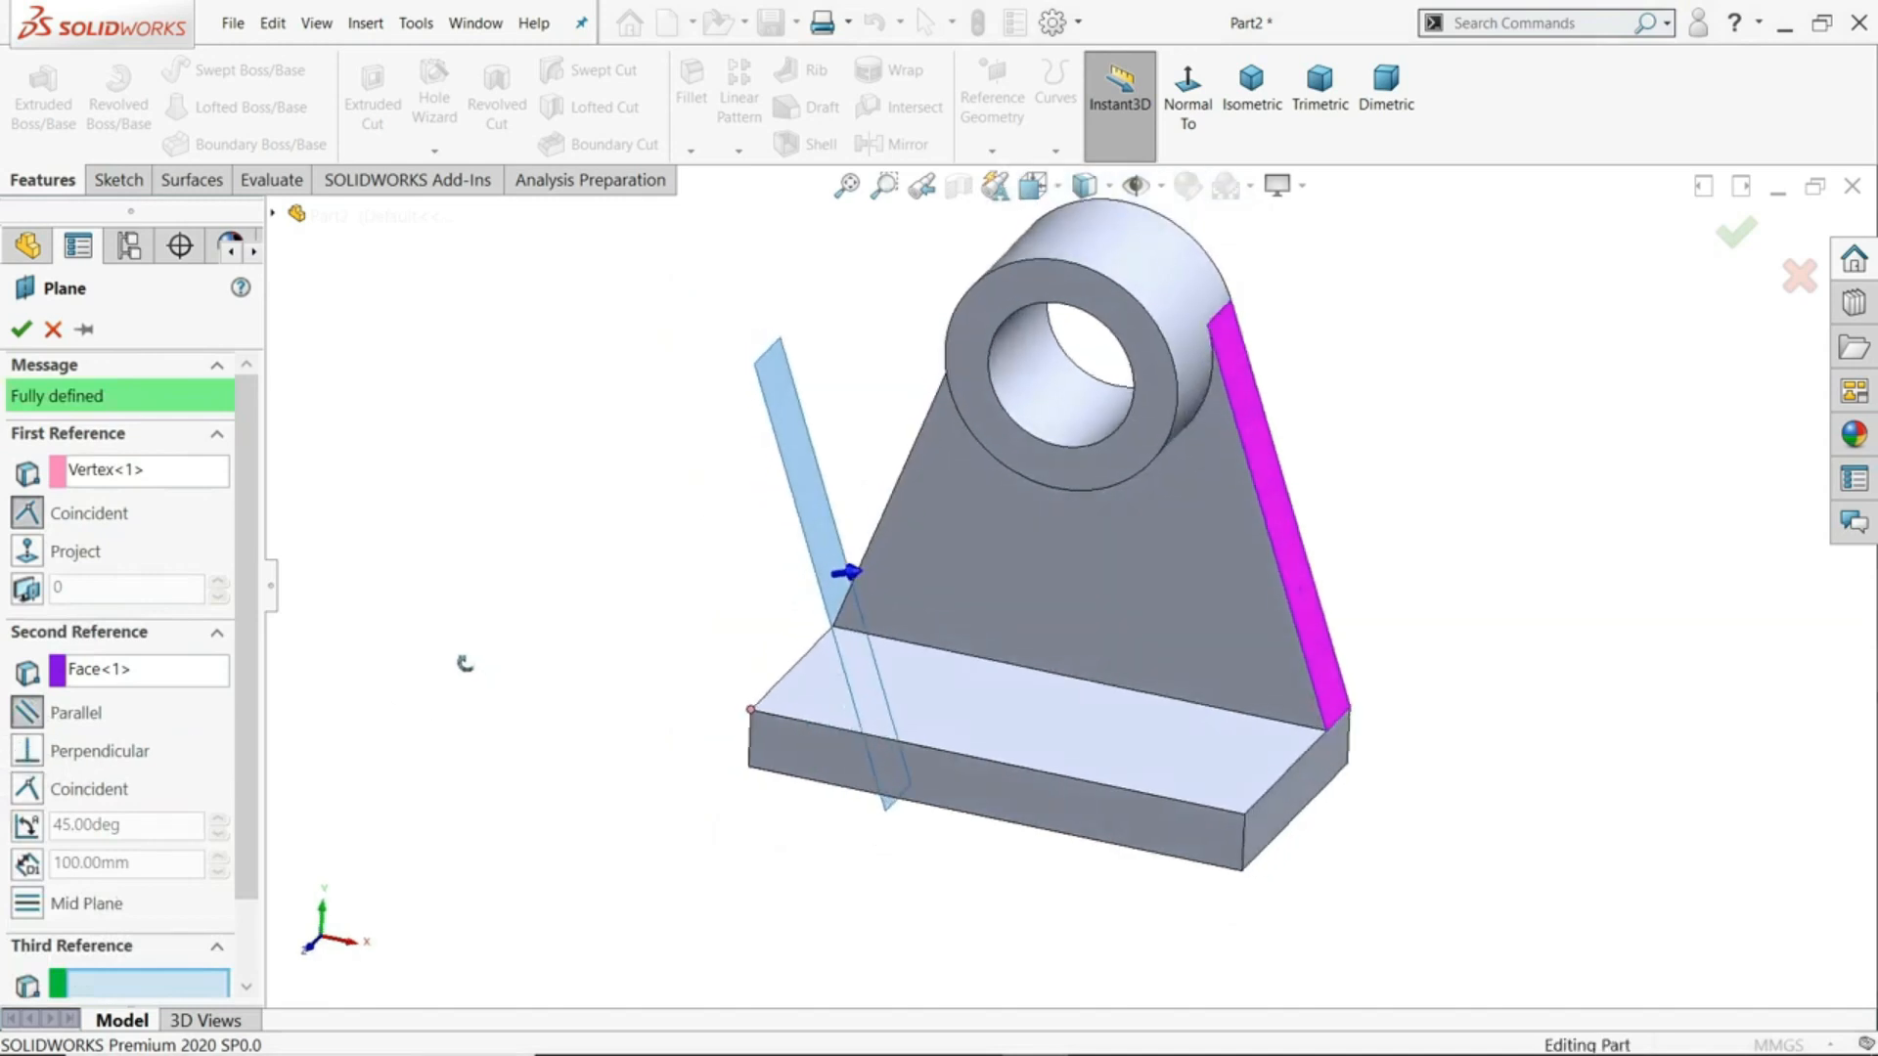
pyautogui.scroll(-2, 1313, 444)
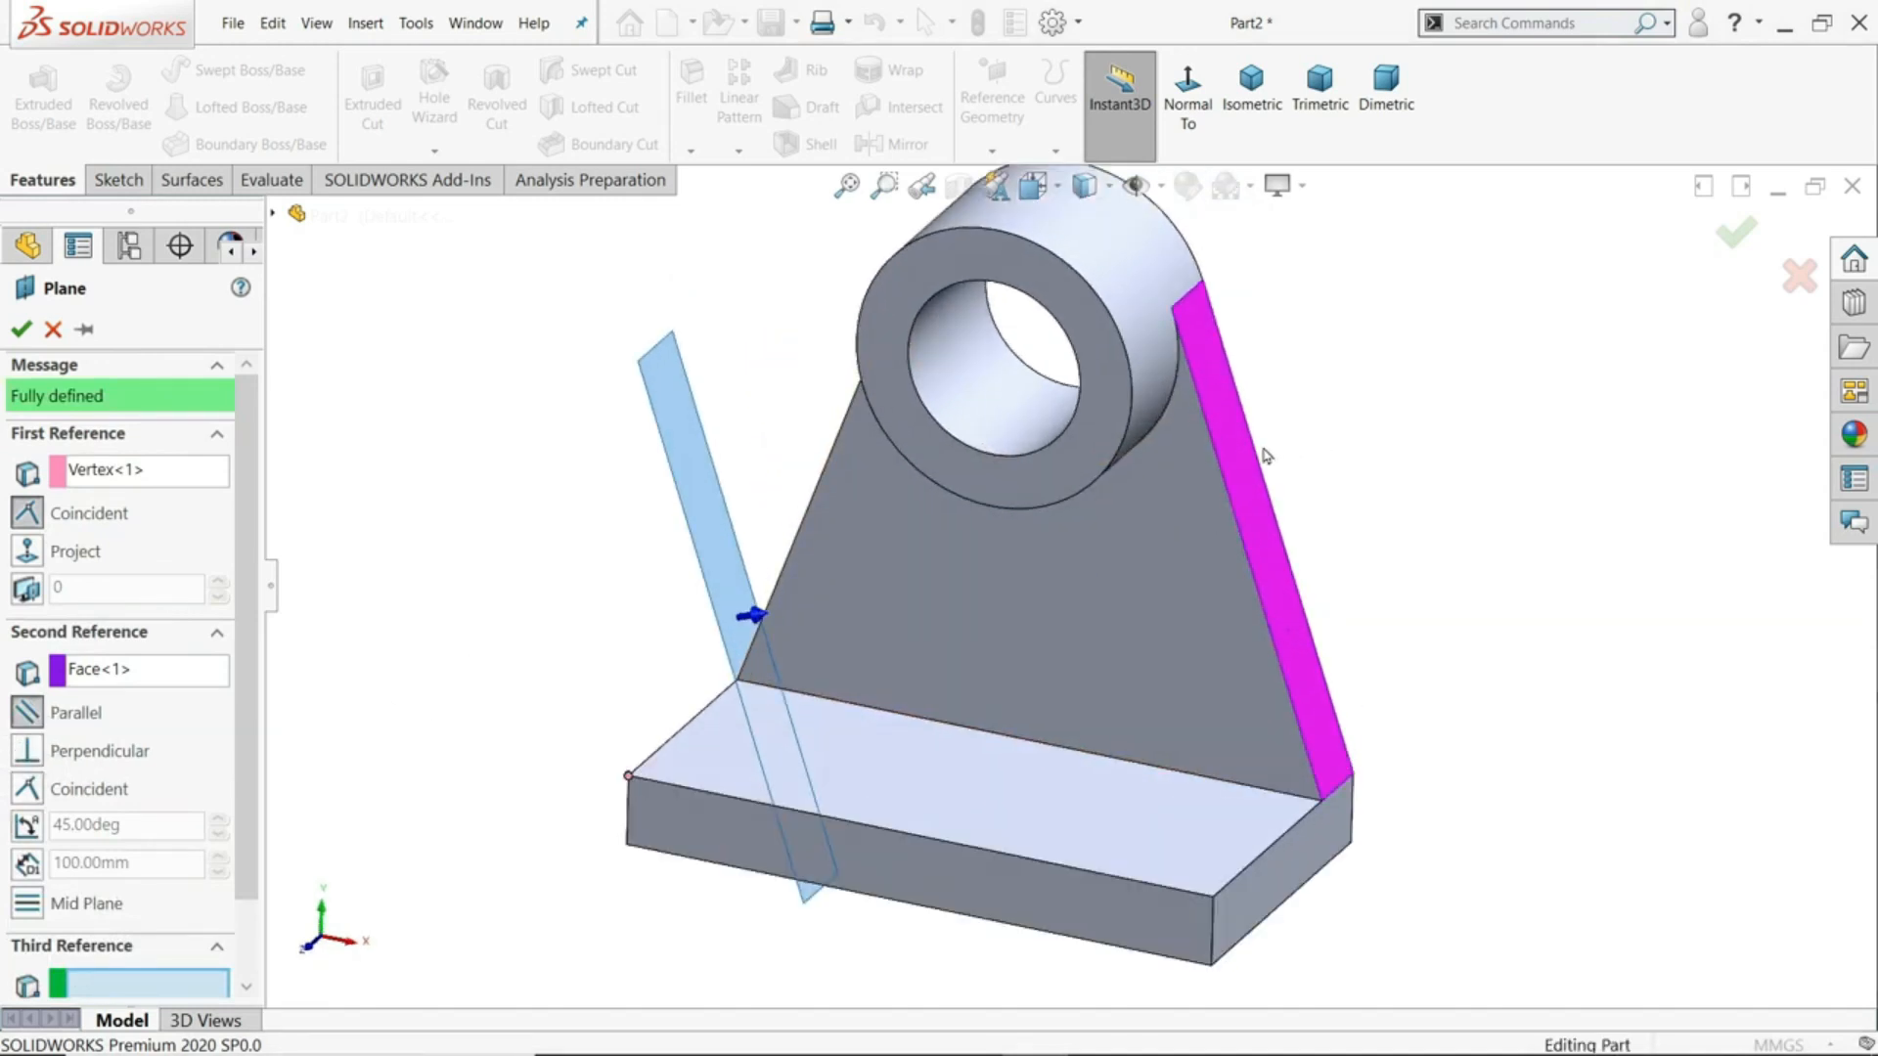
pyautogui.click(20, 329)
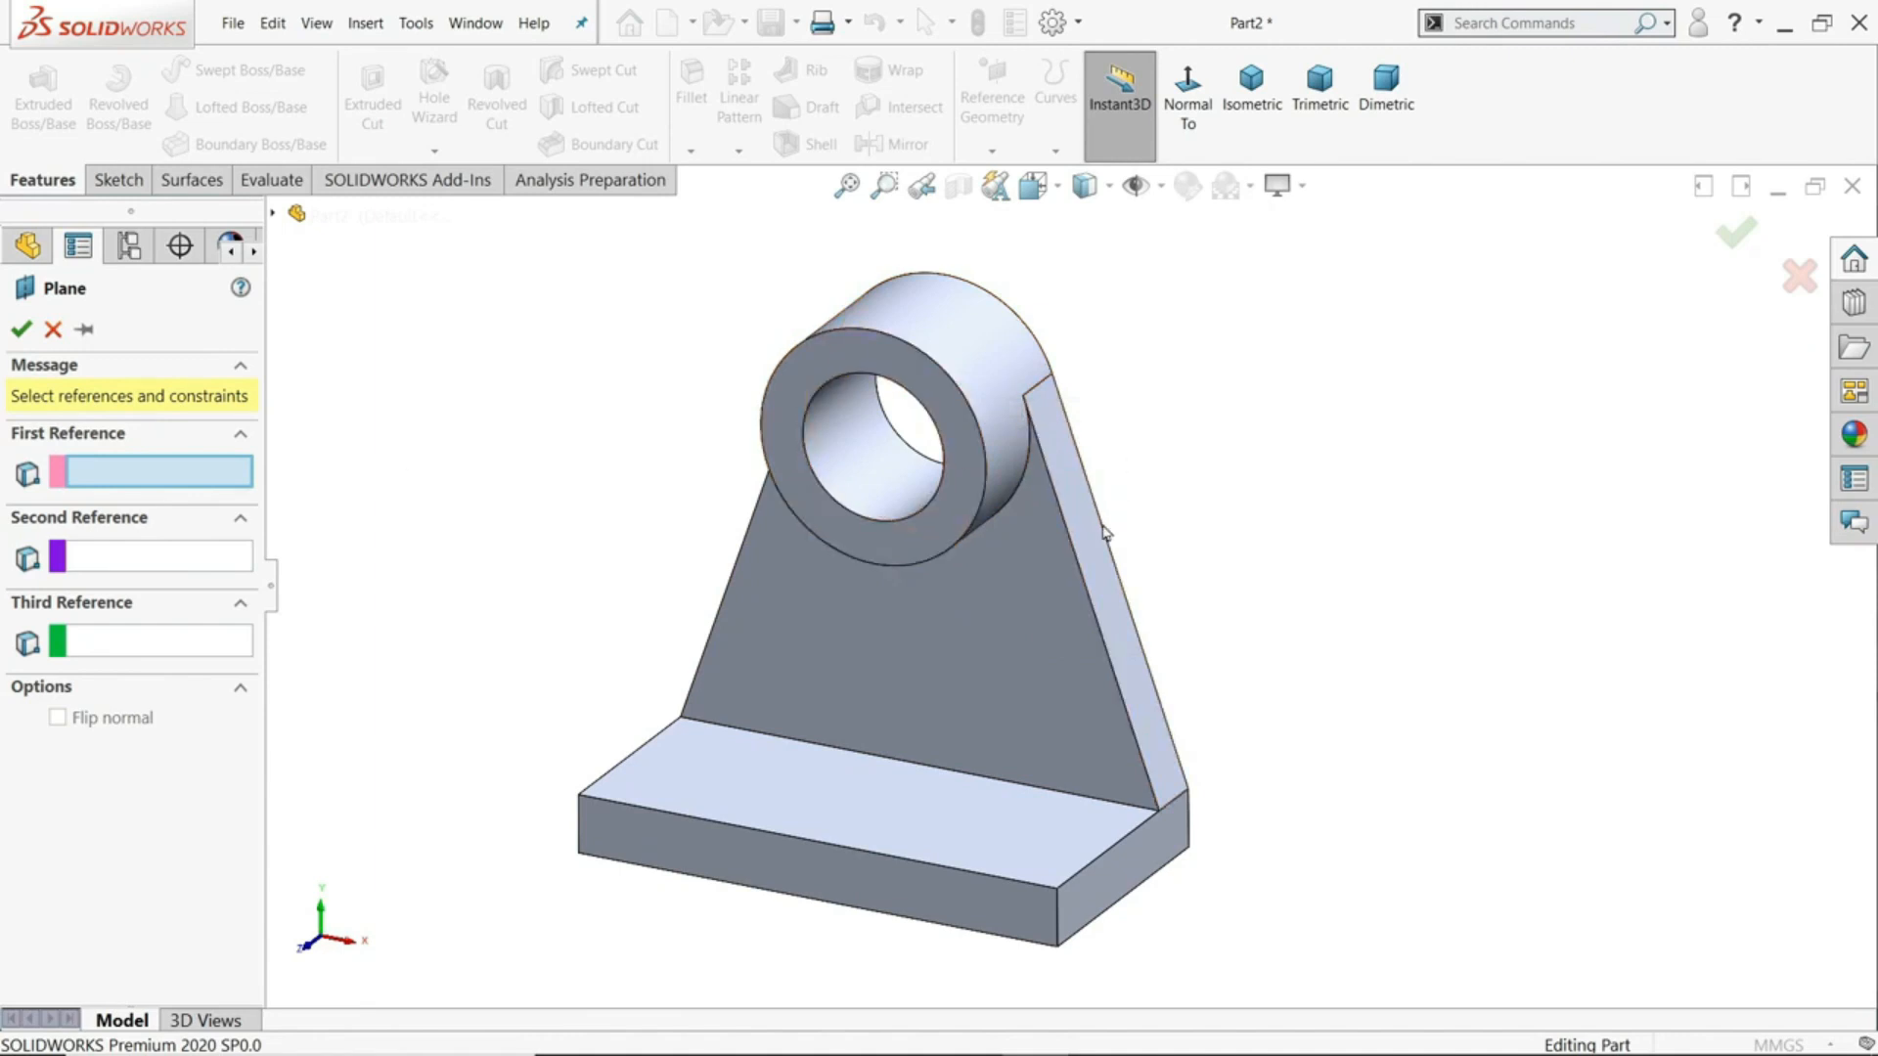
# - Define a plane perpendicular to the base's right end face and tangent to the cylinder's outer face, trying Parallel as well
pyautogui.click(1132, 875)
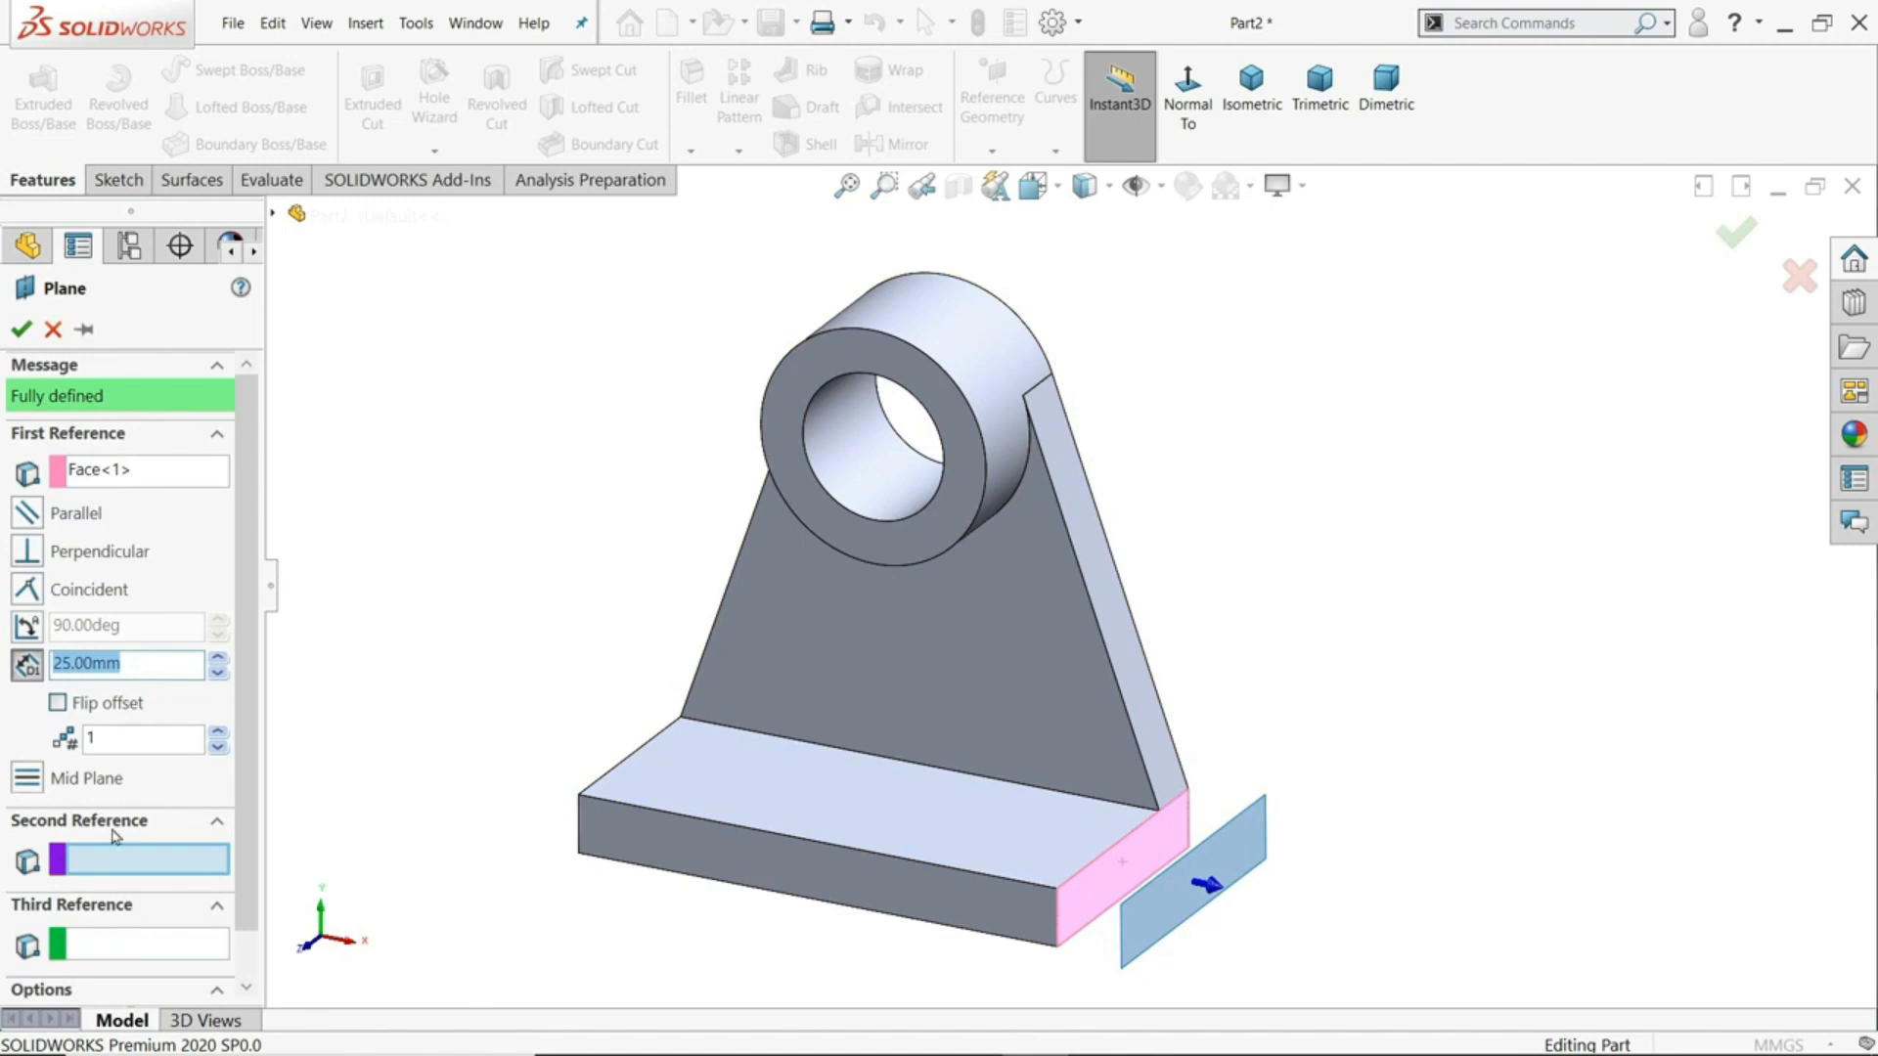
pyautogui.click(931, 318)
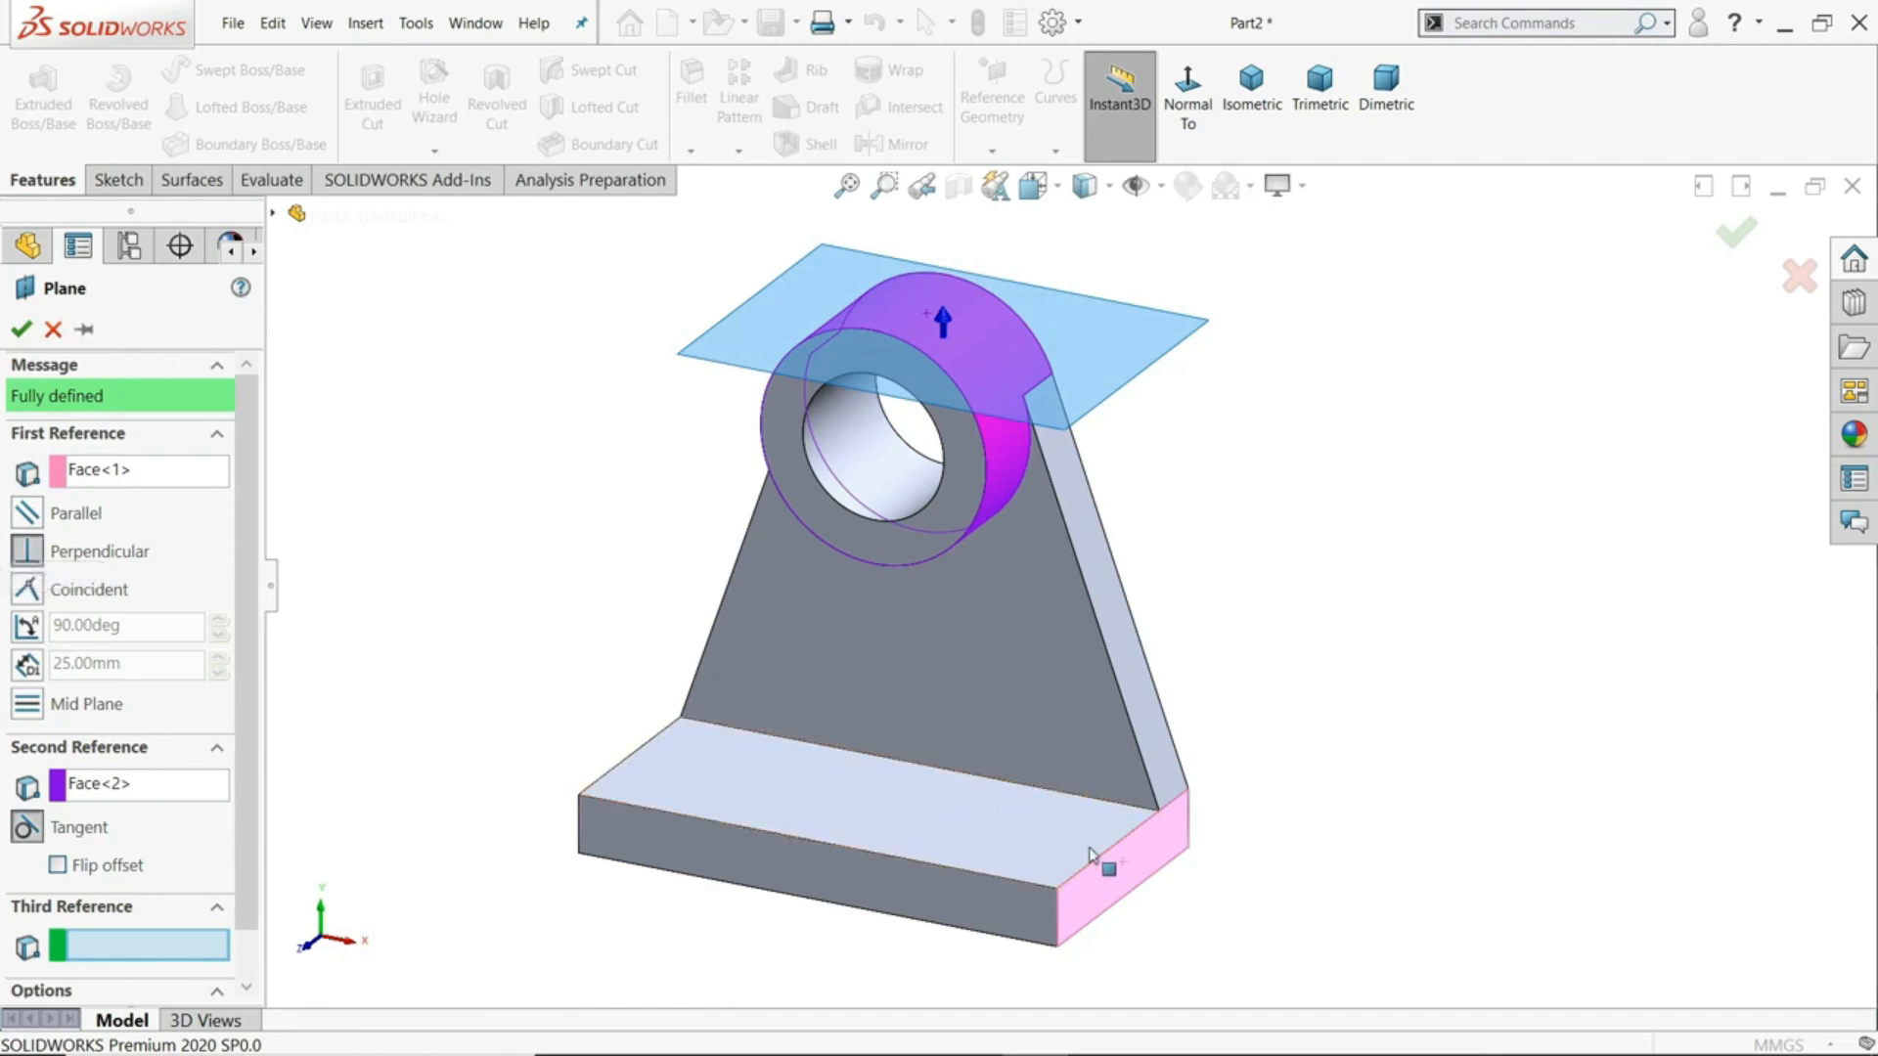
pyautogui.click(29, 513)
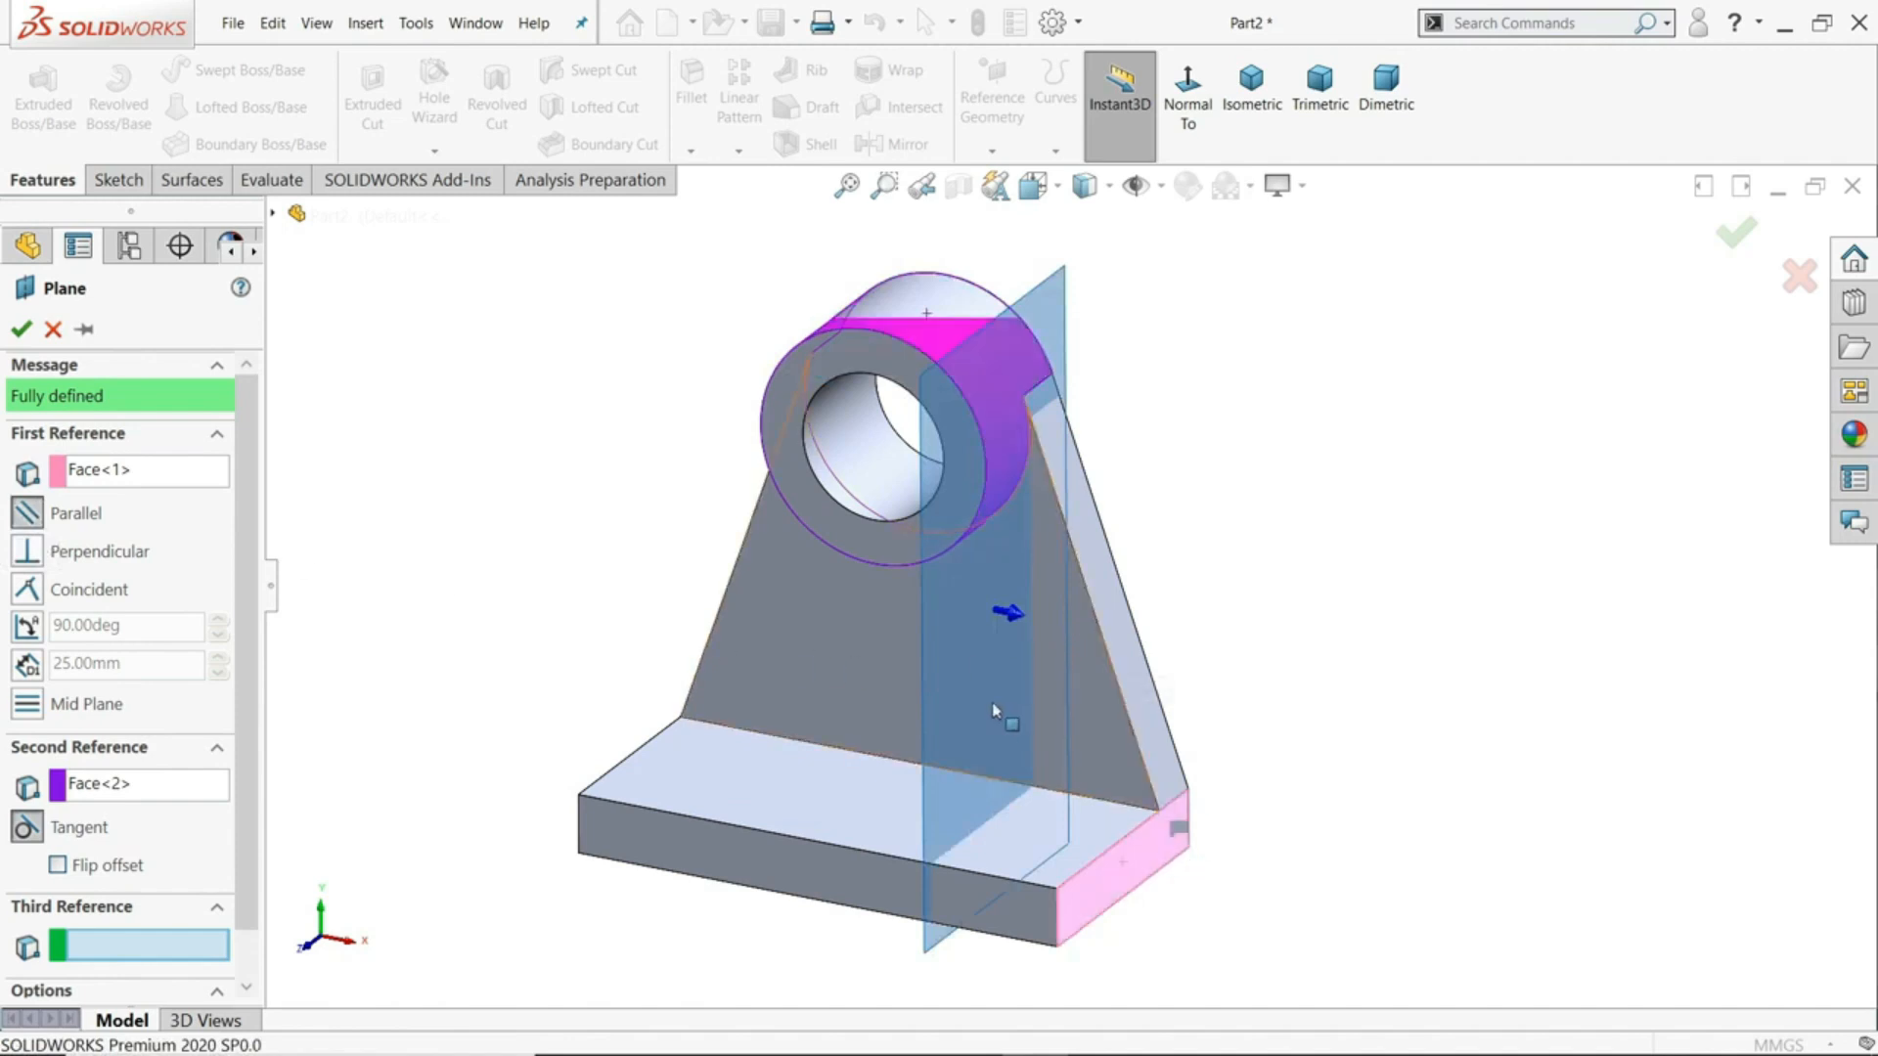
pyautogui.click(39, 550)
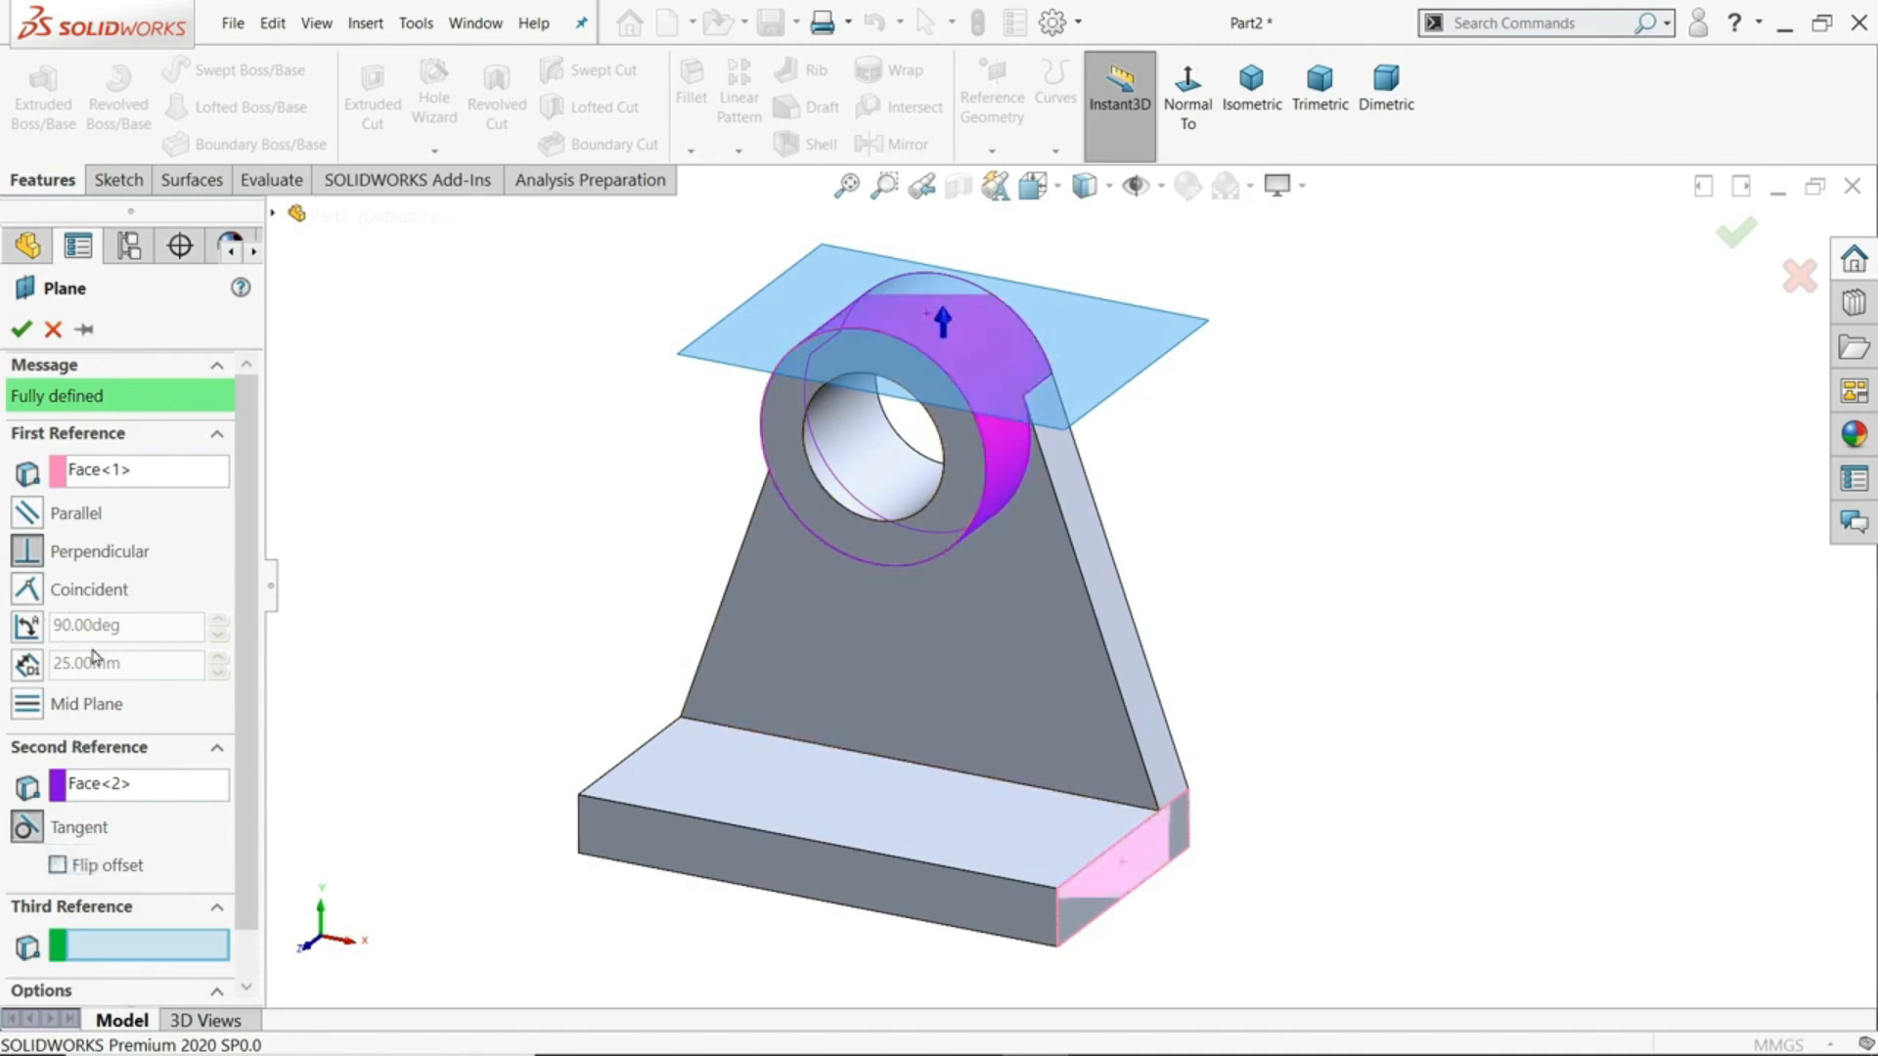
# - Set the tangent plane at 121 degrees to the end face and preview the flipped offset, leaving it unflipped
pyautogui.click(27, 626)
pyautogui.click(218, 622)
pyautogui.moveTo(217, 622); pyautogui.dragTo(217, 622)
pyautogui.click(58, 665)
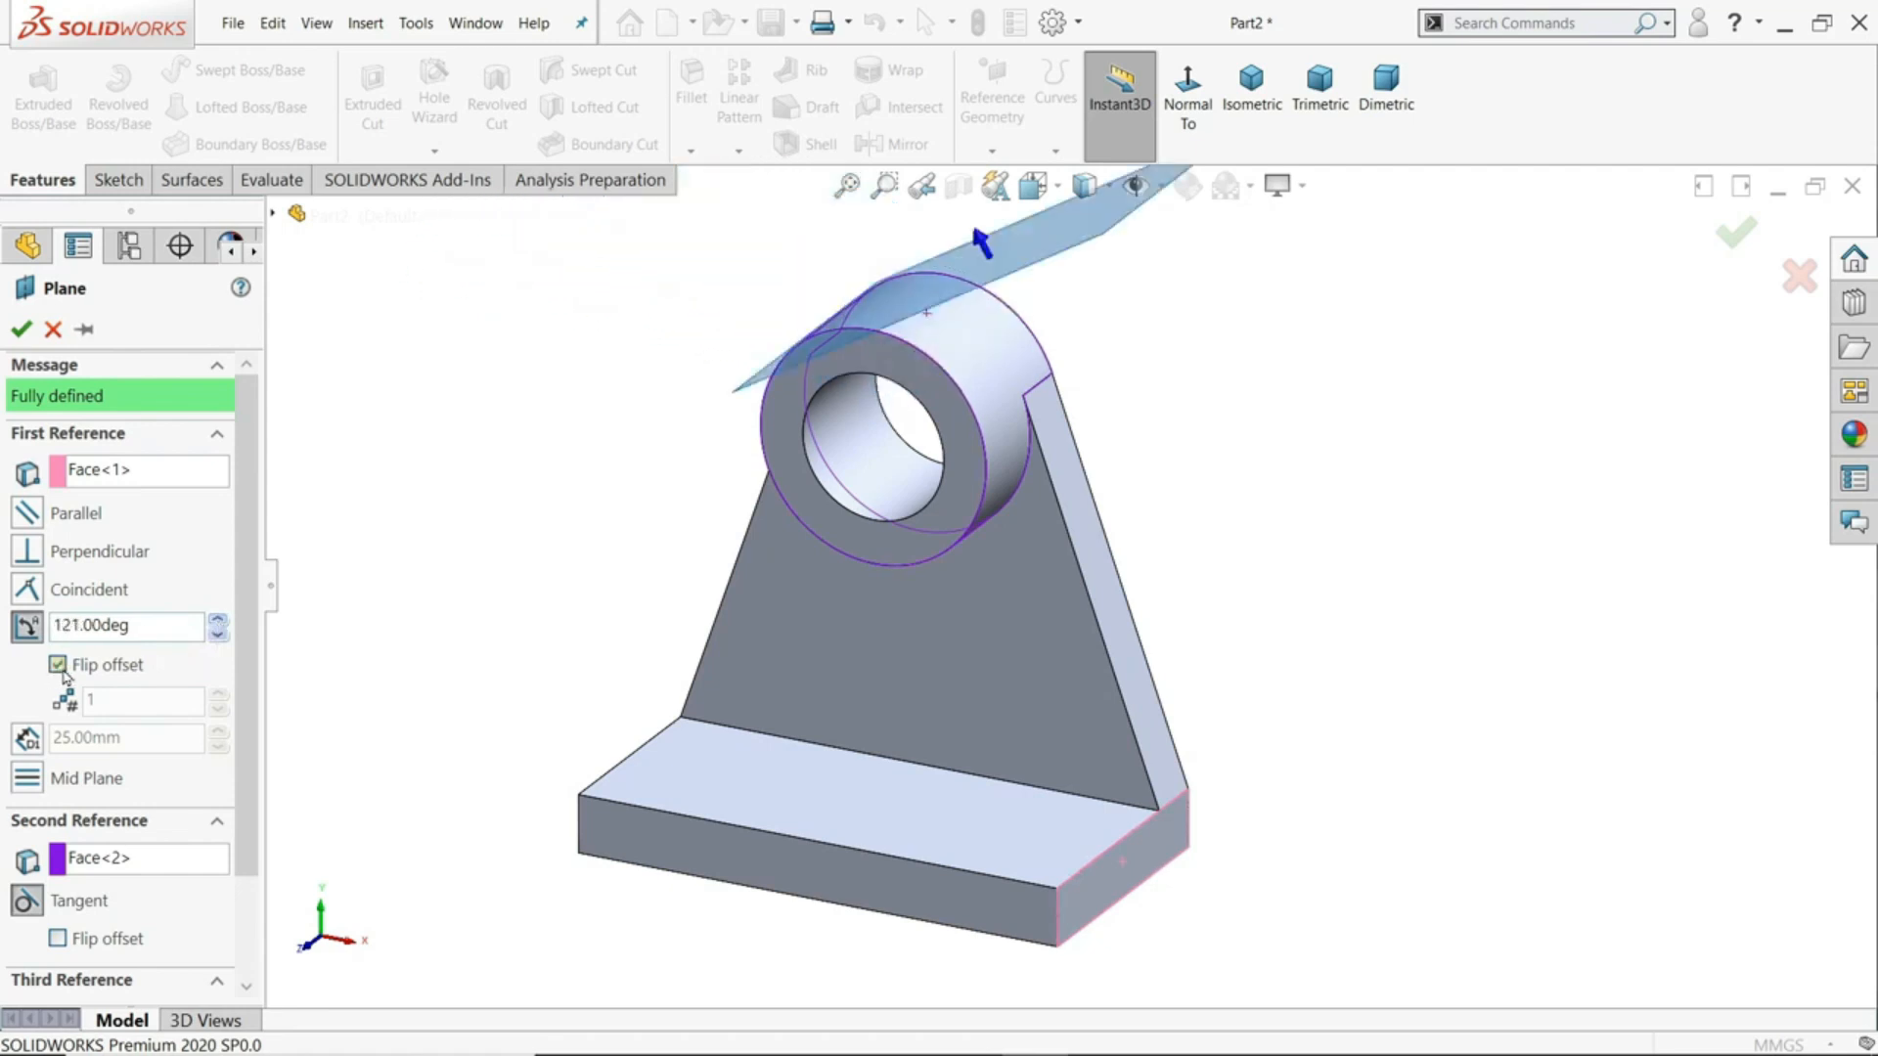
pyautogui.click(58, 665)
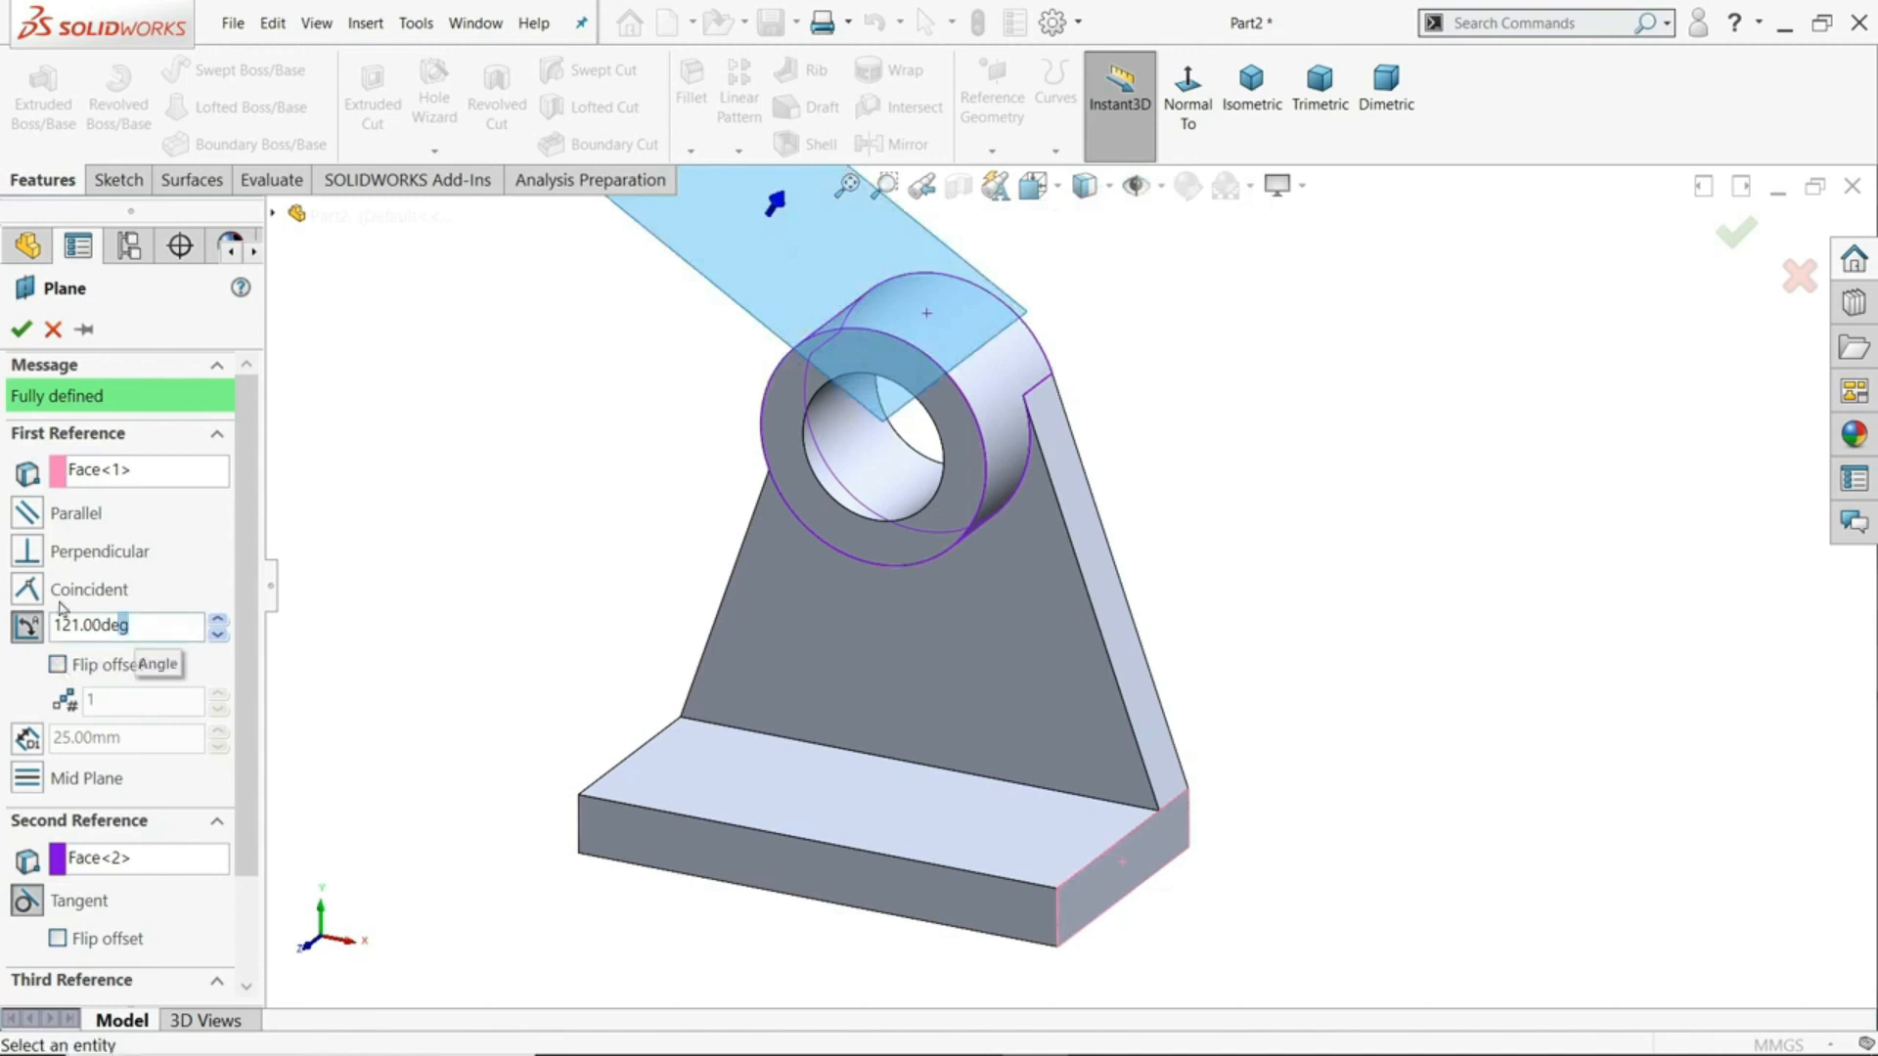
# - Set the tangent plane's angle to the base's end face to 135 degrees
pyautogui.moveTo(176, 631); pyautogui.dragTo(3, 604)
pyautogui.write('135')
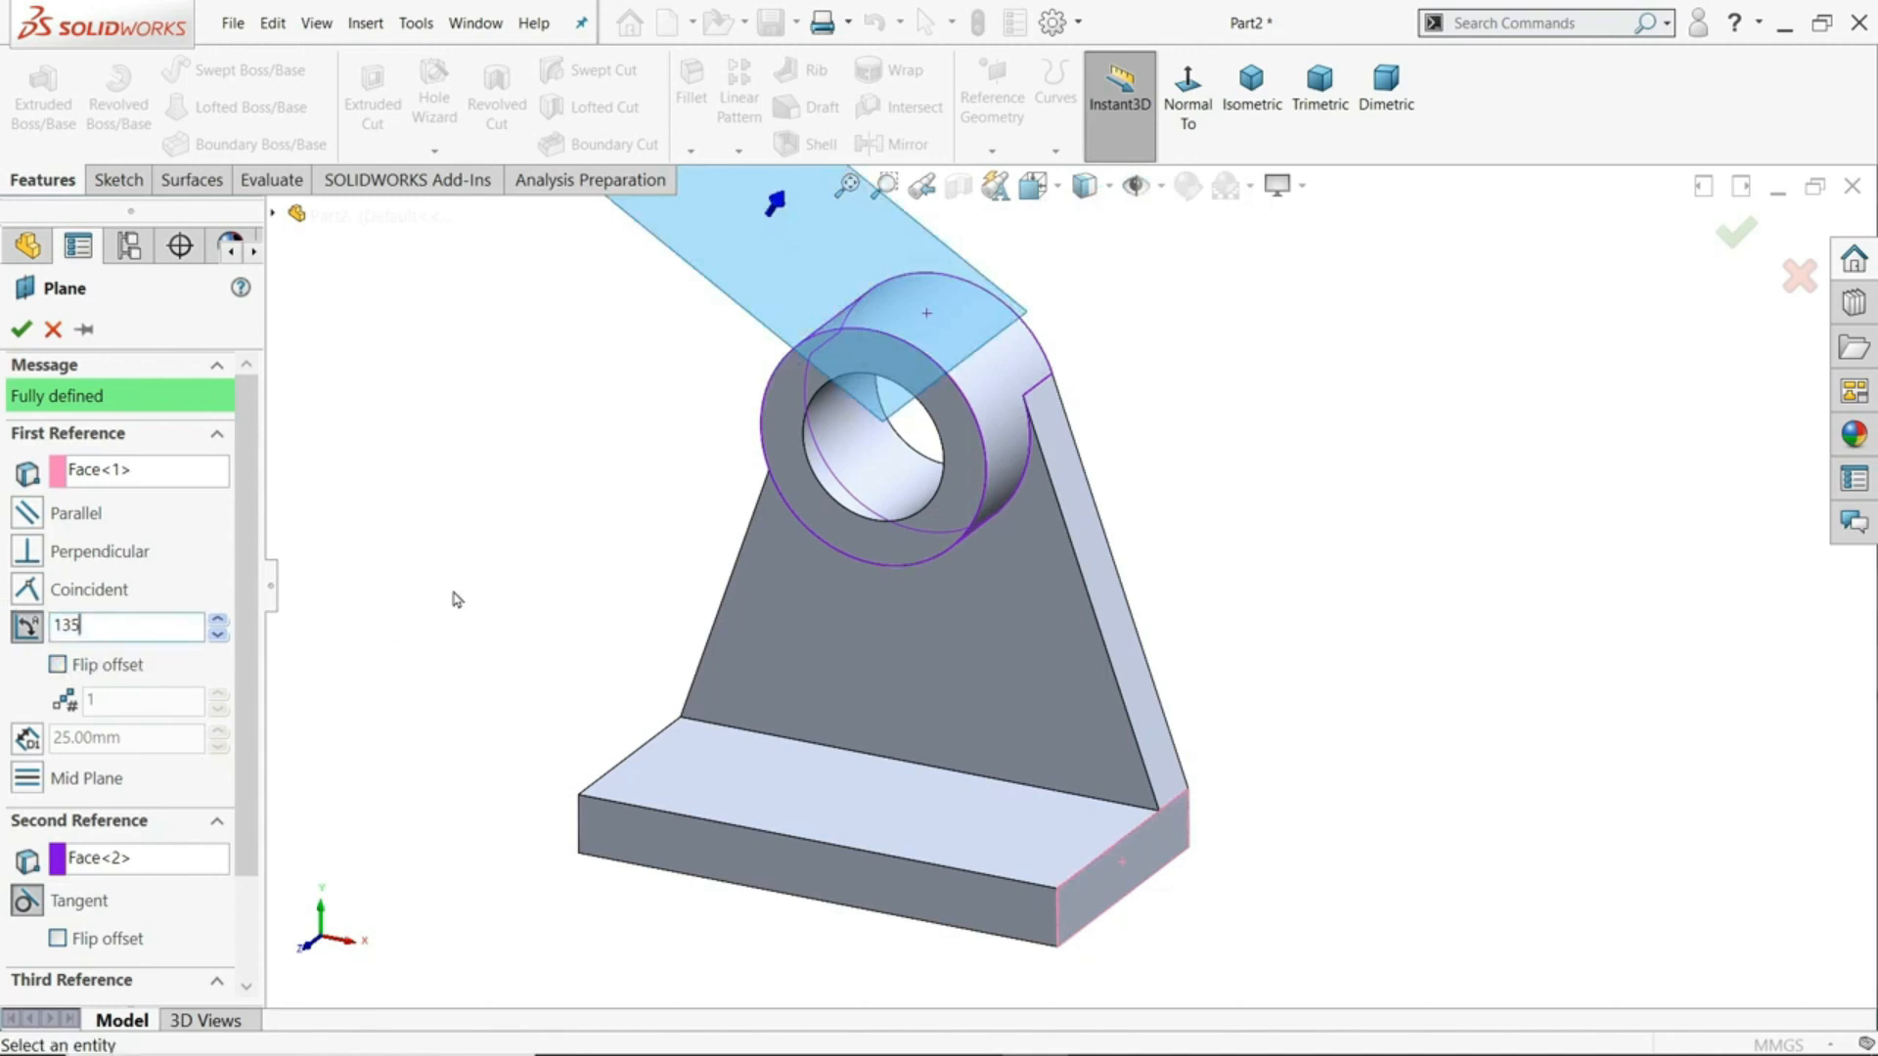
pyautogui.press('Return')
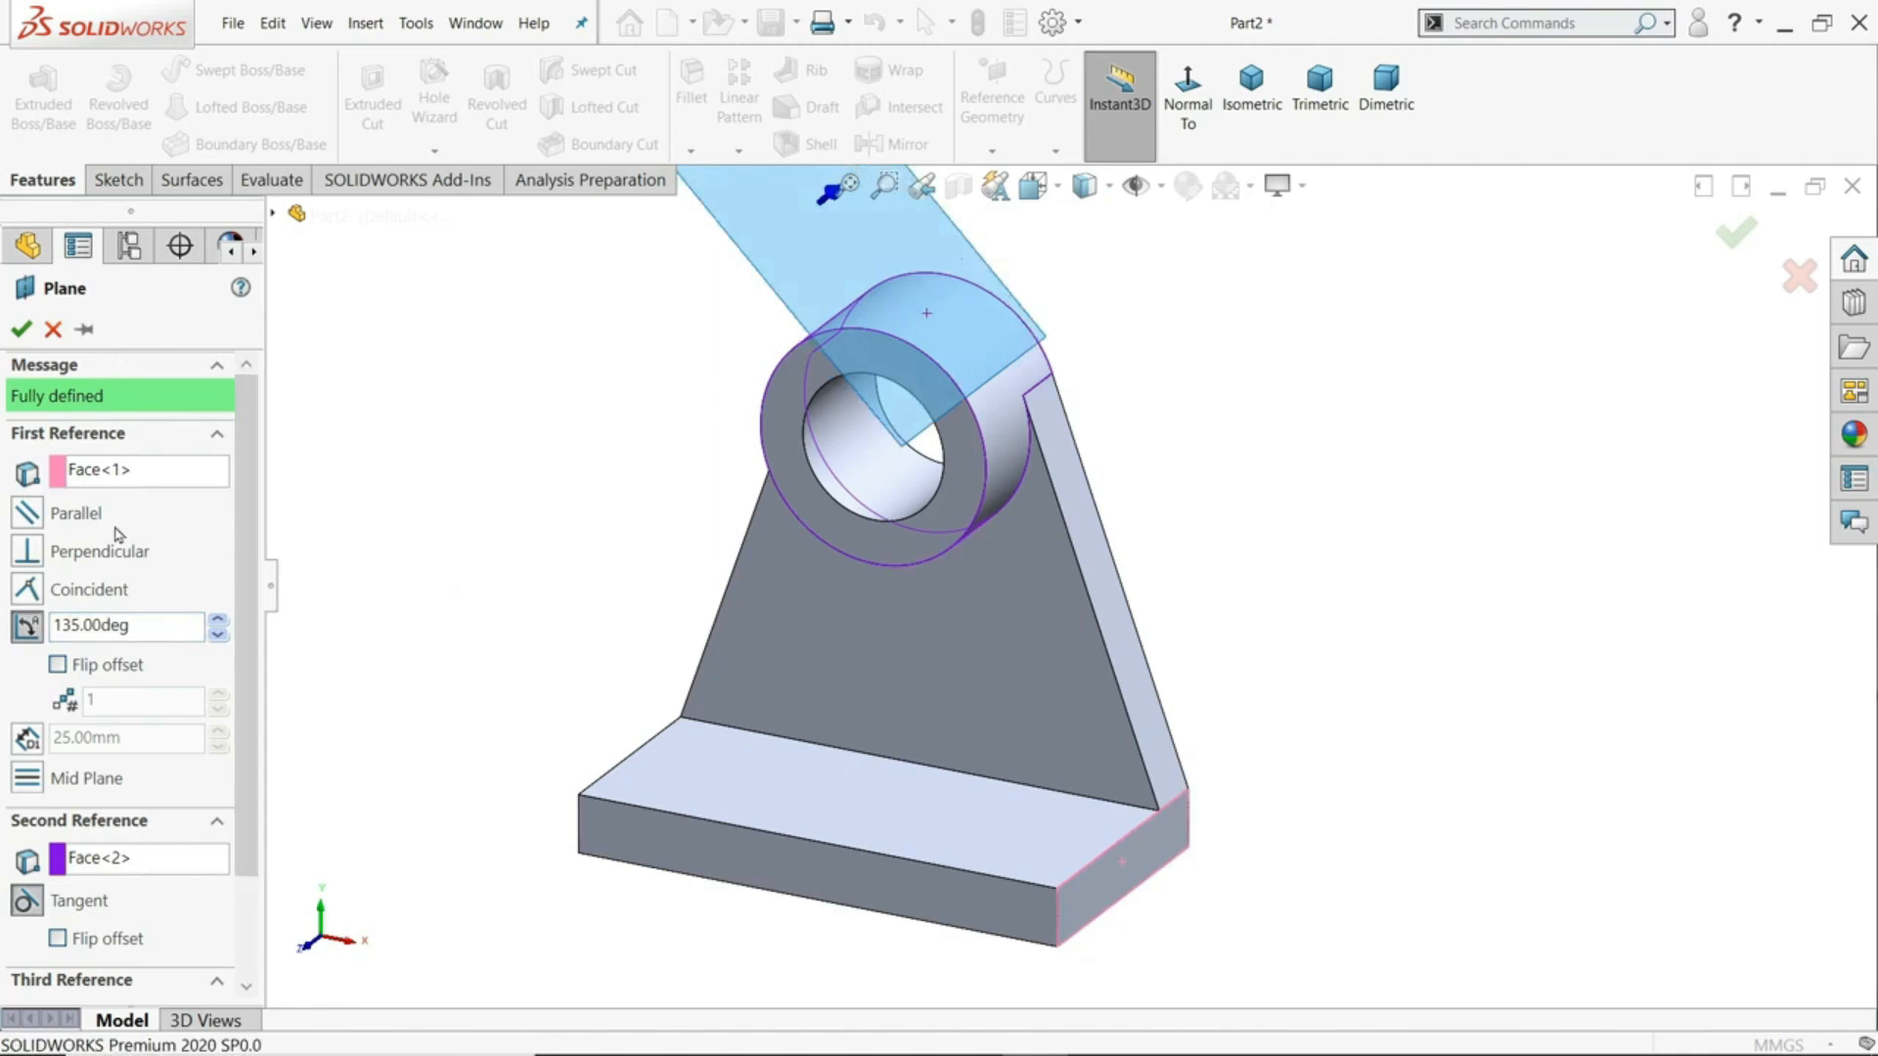
# - Create the plane tangent to the cylinder and shorten its displayed boundary so it ends close to the cylinder
pyautogui.click(20, 330)
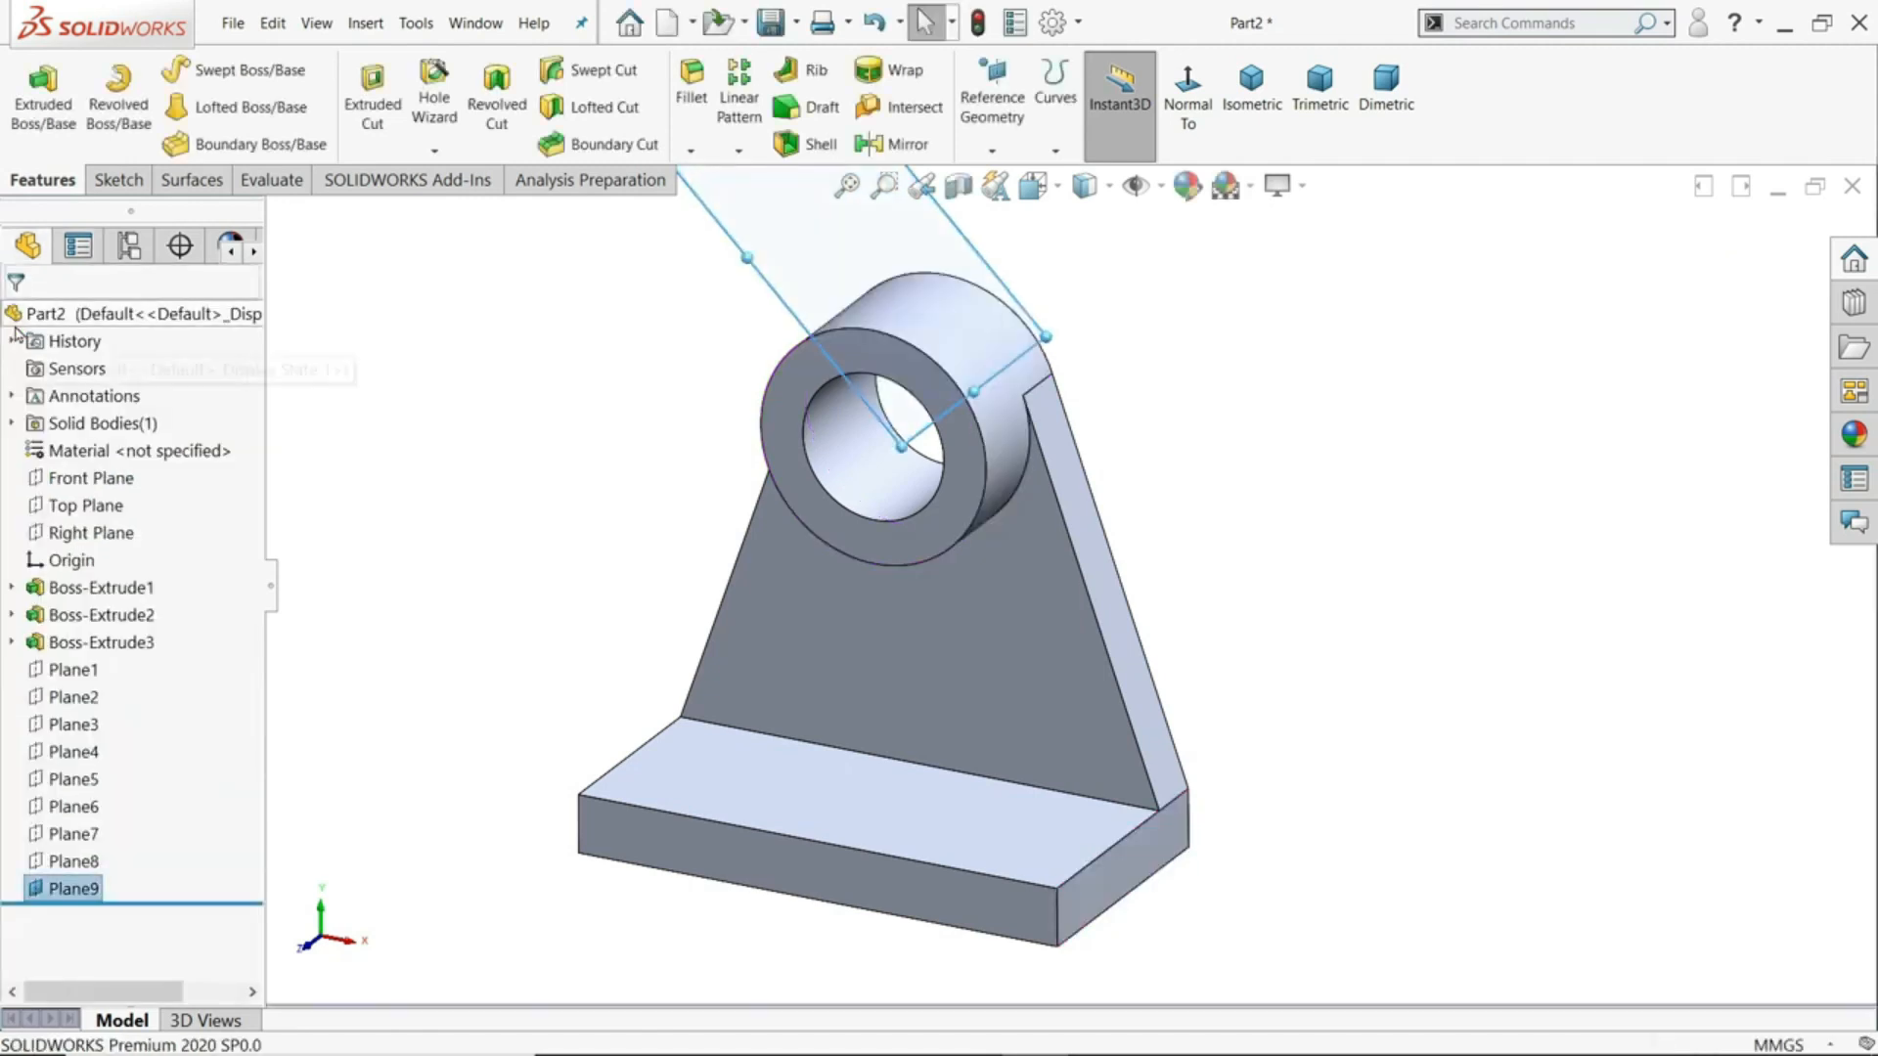
pyautogui.scroll(2, 541, 529)
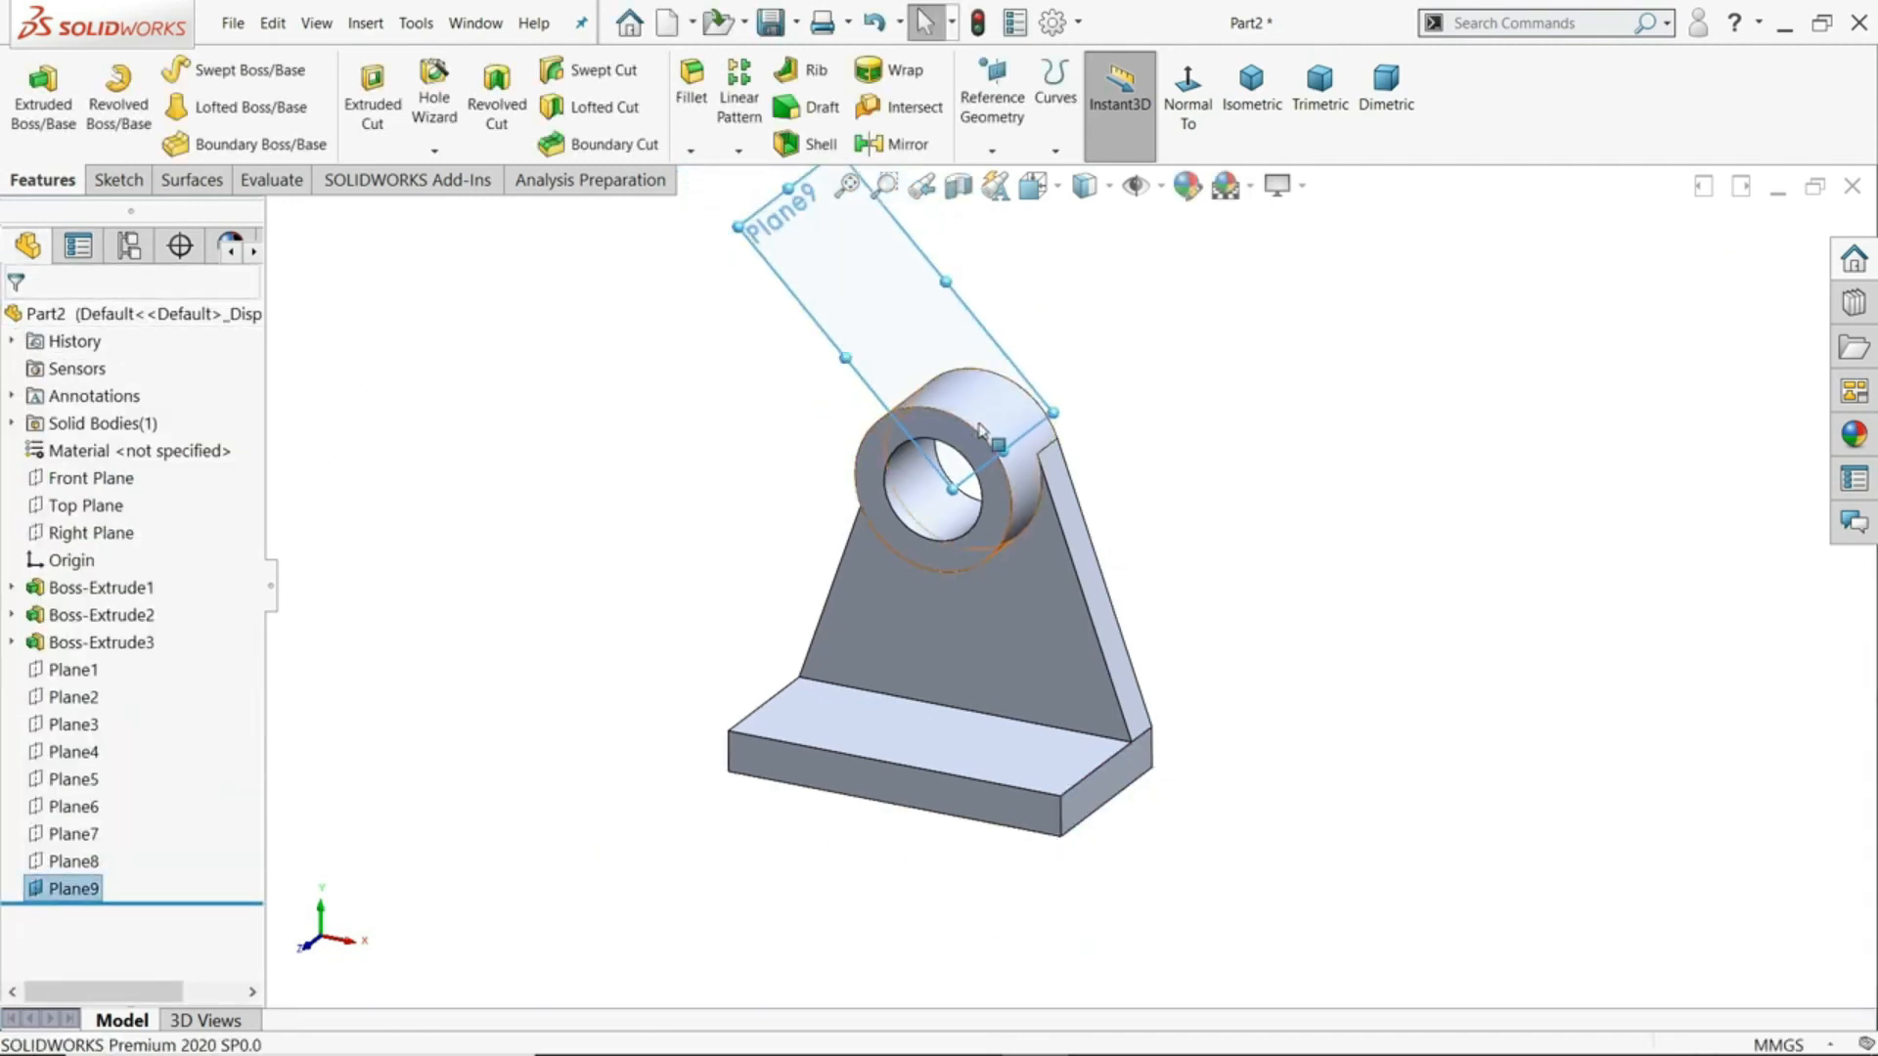
pyautogui.scroll(-1, 961, 366)
pyautogui.scroll(2, 838, 226)
pyautogui.scroll(-2, 939, 327)
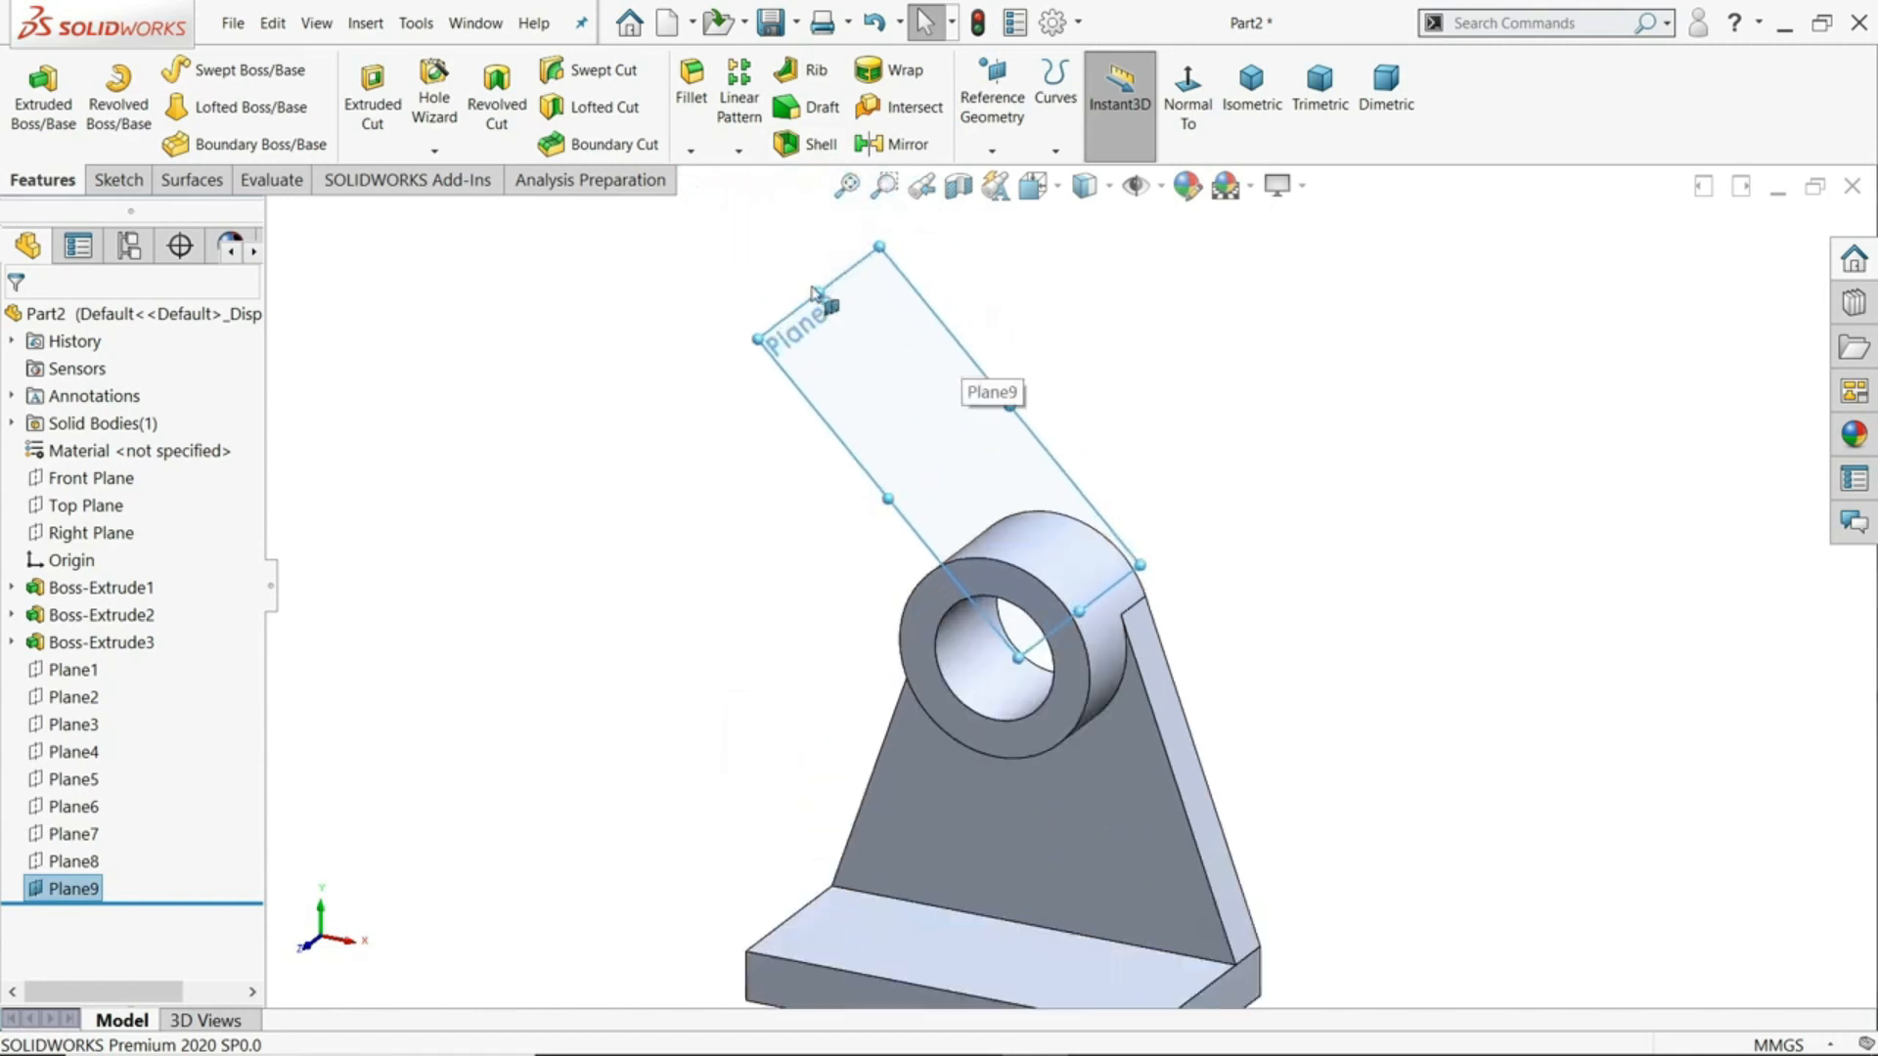
pyautogui.moveTo(819, 293); pyautogui.dragTo(1007, 534)
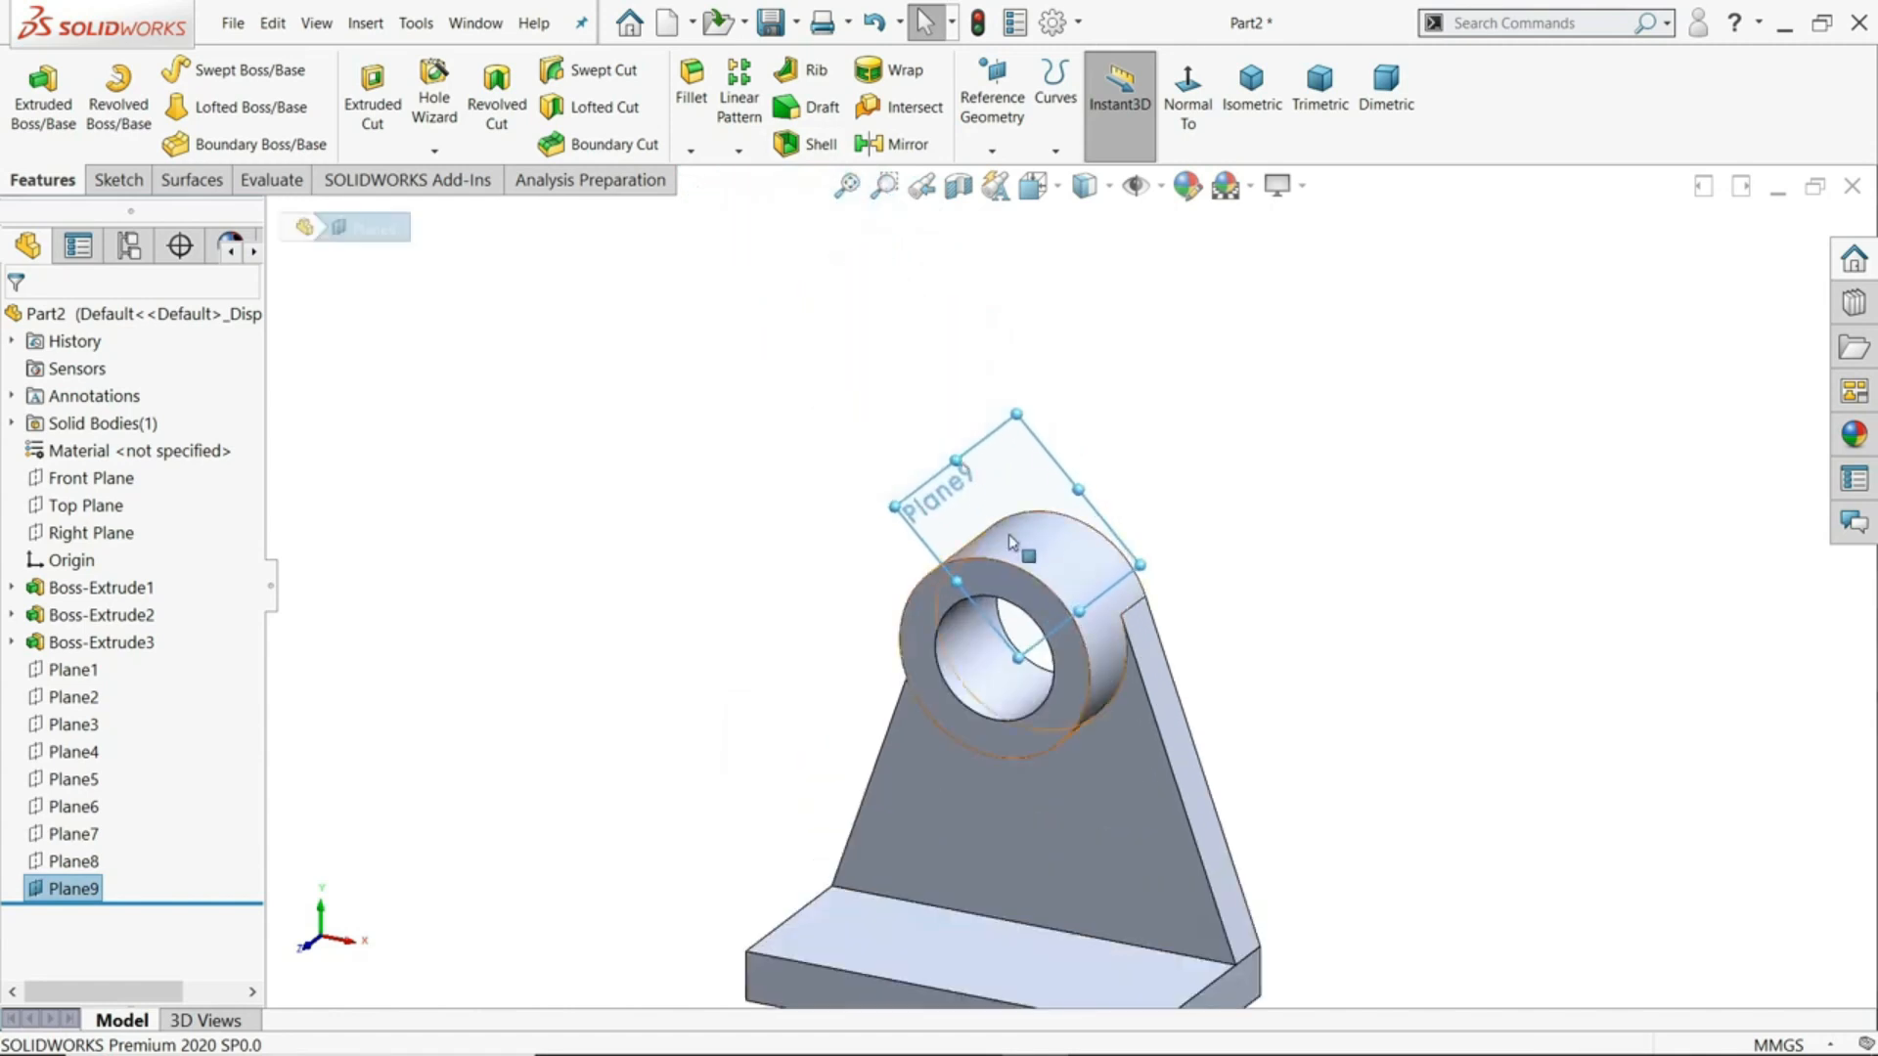
# - Create a plane perpendicular to the sketch path's upper straight line and coincident with that line's free end point
pyautogui.scroll(2, 1056, 626)
pyautogui.scroll(-1, 1086, 690)
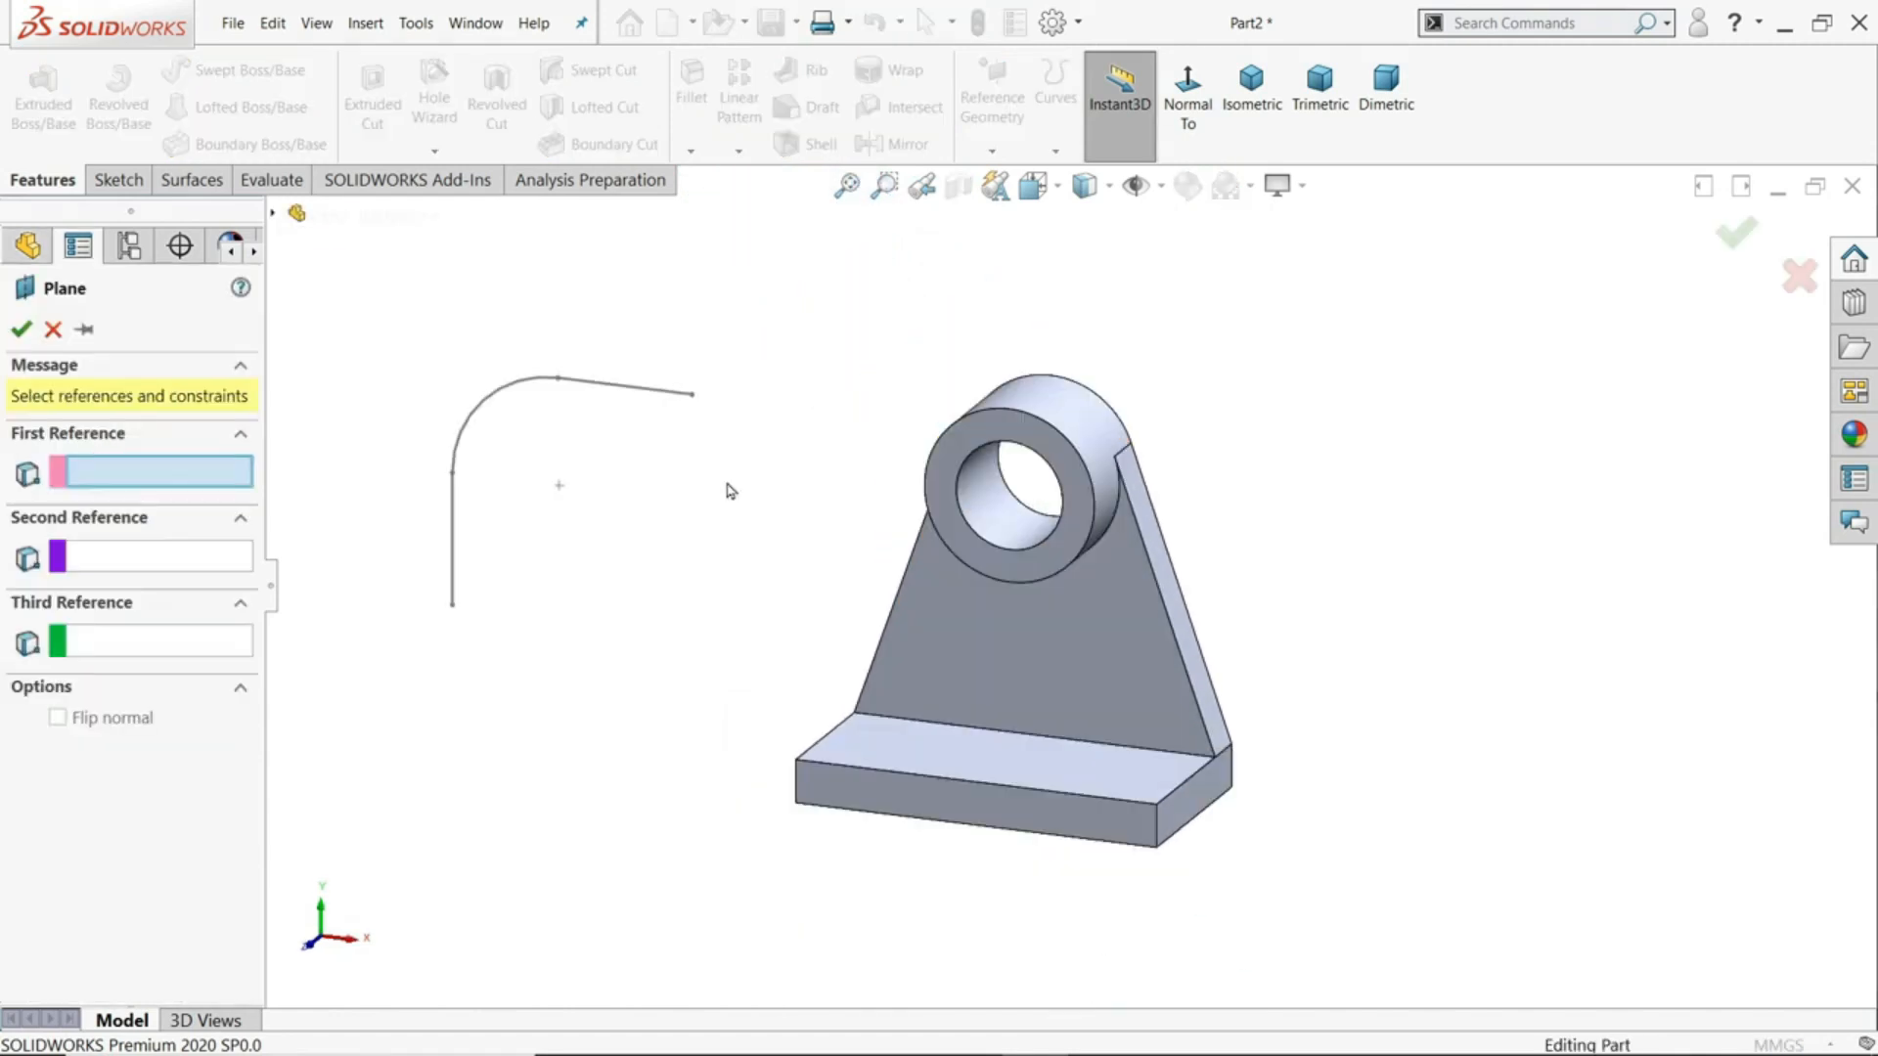
pyautogui.scroll(-3, 388, 384)
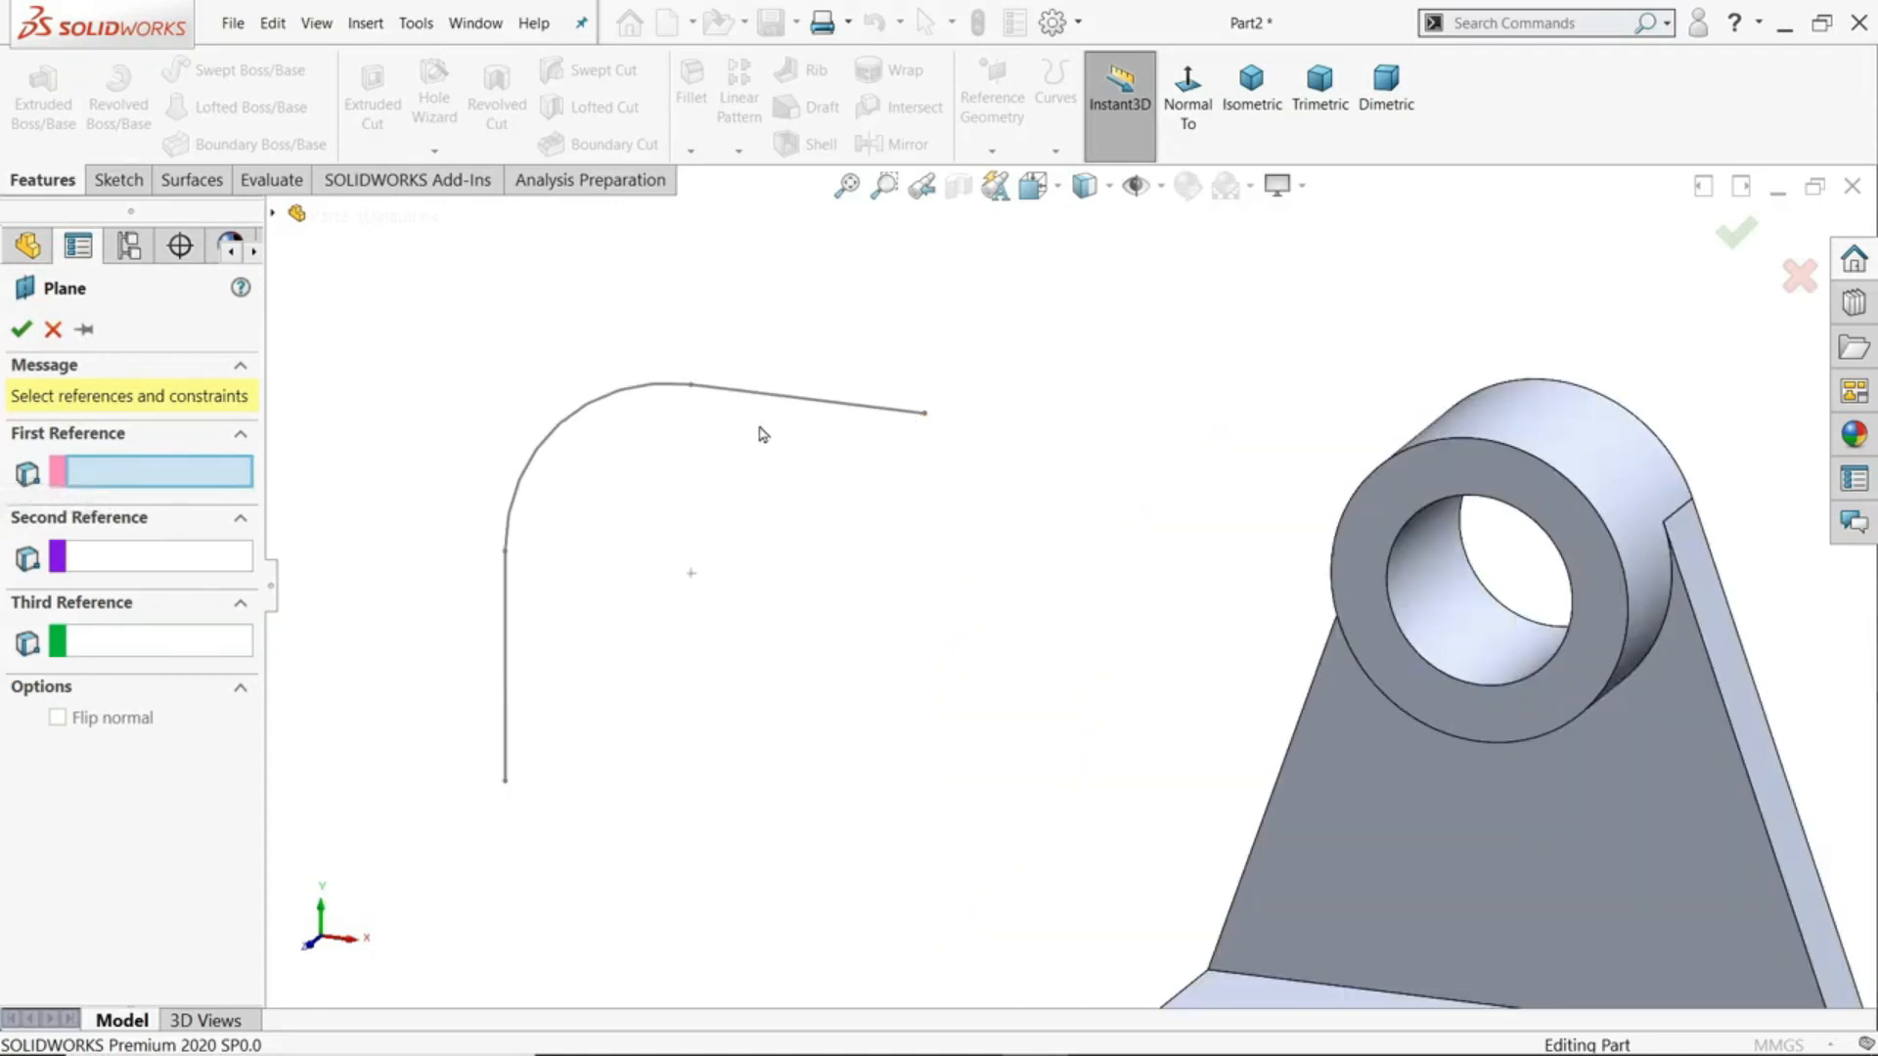
pyautogui.click(805, 403)
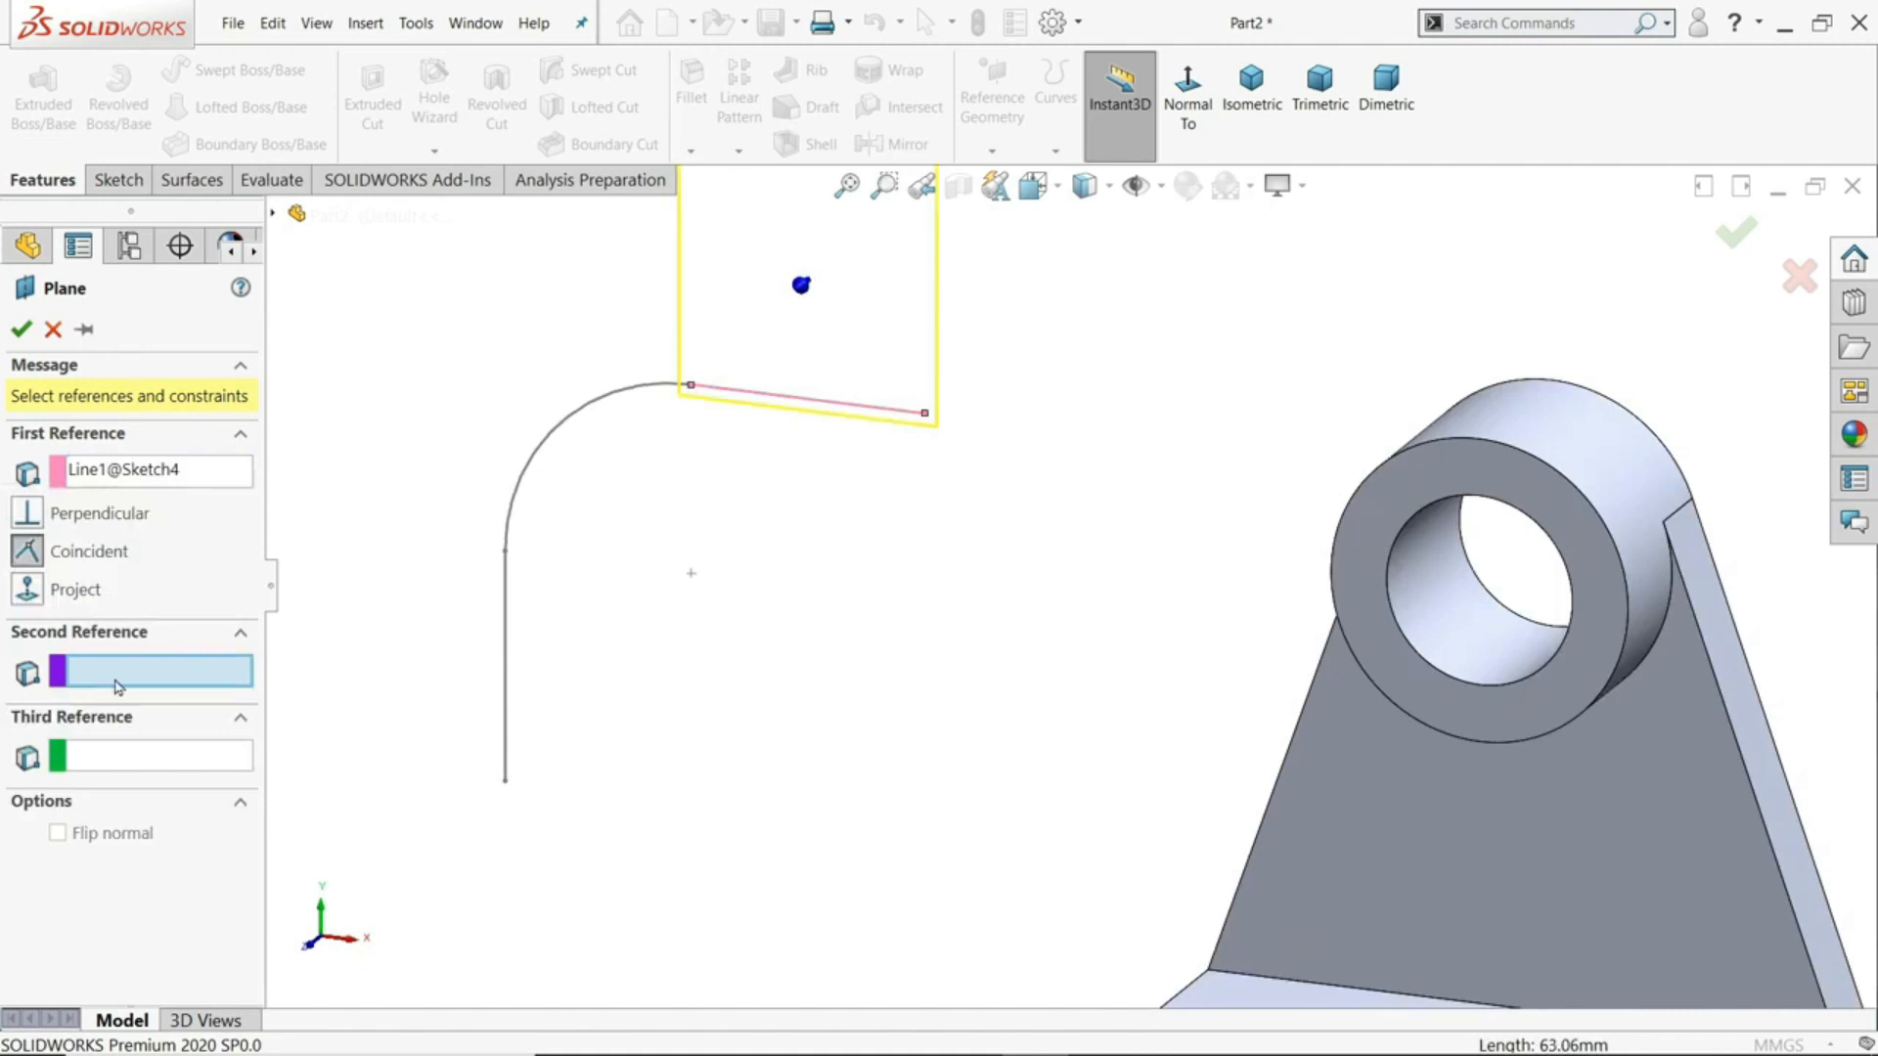
pyautogui.click(925, 418)
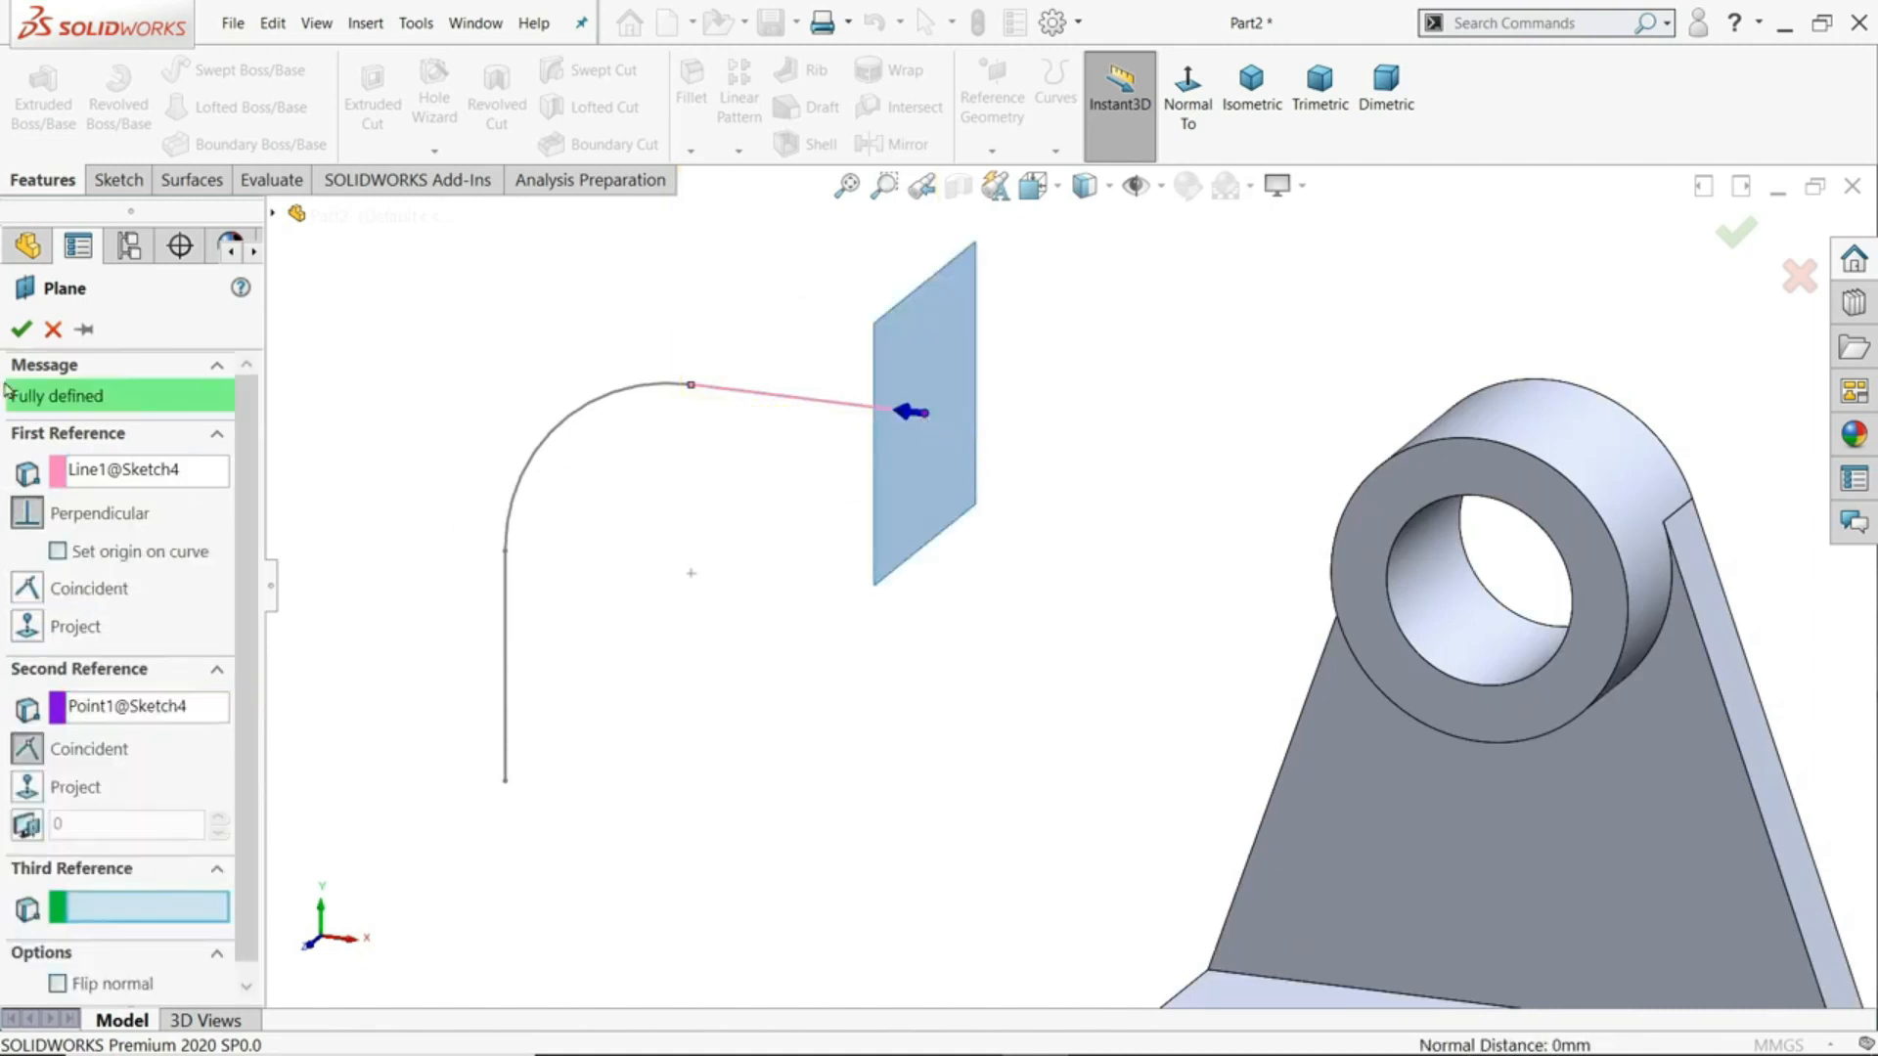
pyautogui.click(21, 328)
pyautogui.press('f')
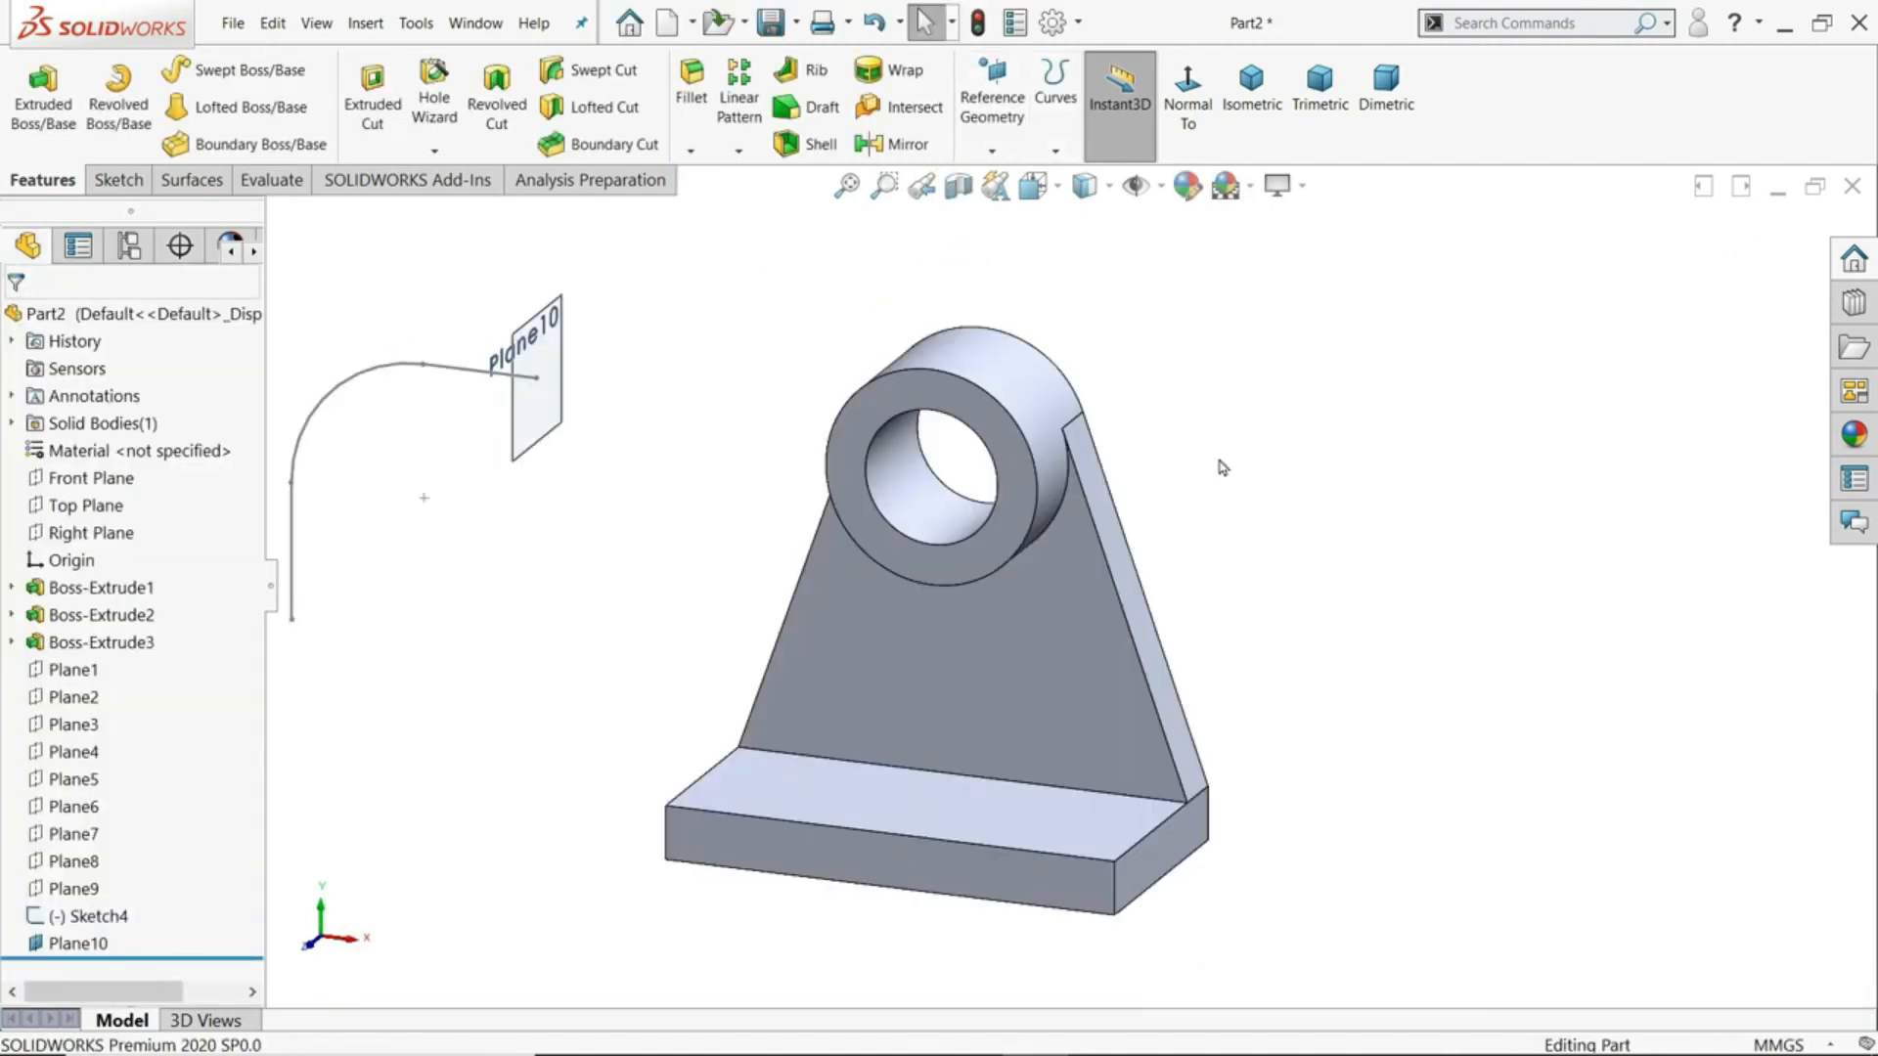
# - Start a 3D sketch and draw a line along the X direction in the empty space beside the bracket's cylinder
pyautogui.click(118, 181)
pyautogui.click(47, 151)
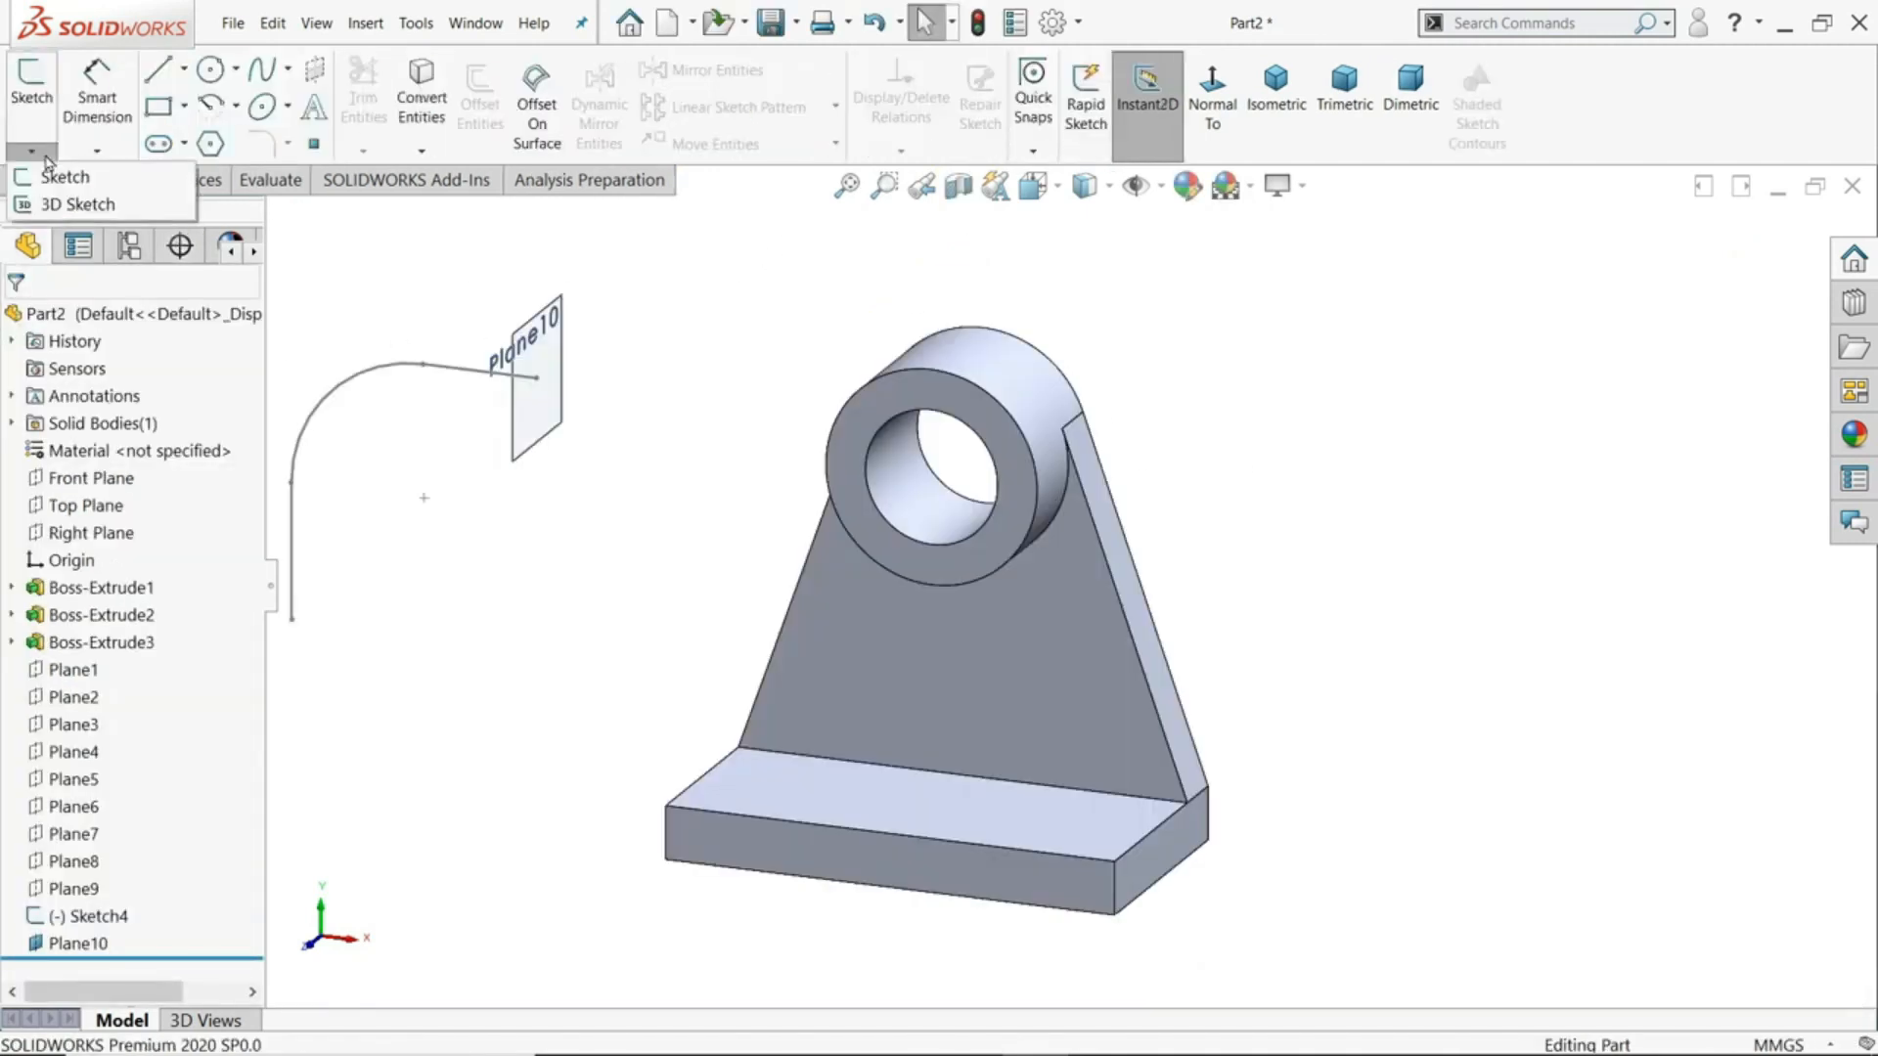
pyautogui.click(72, 204)
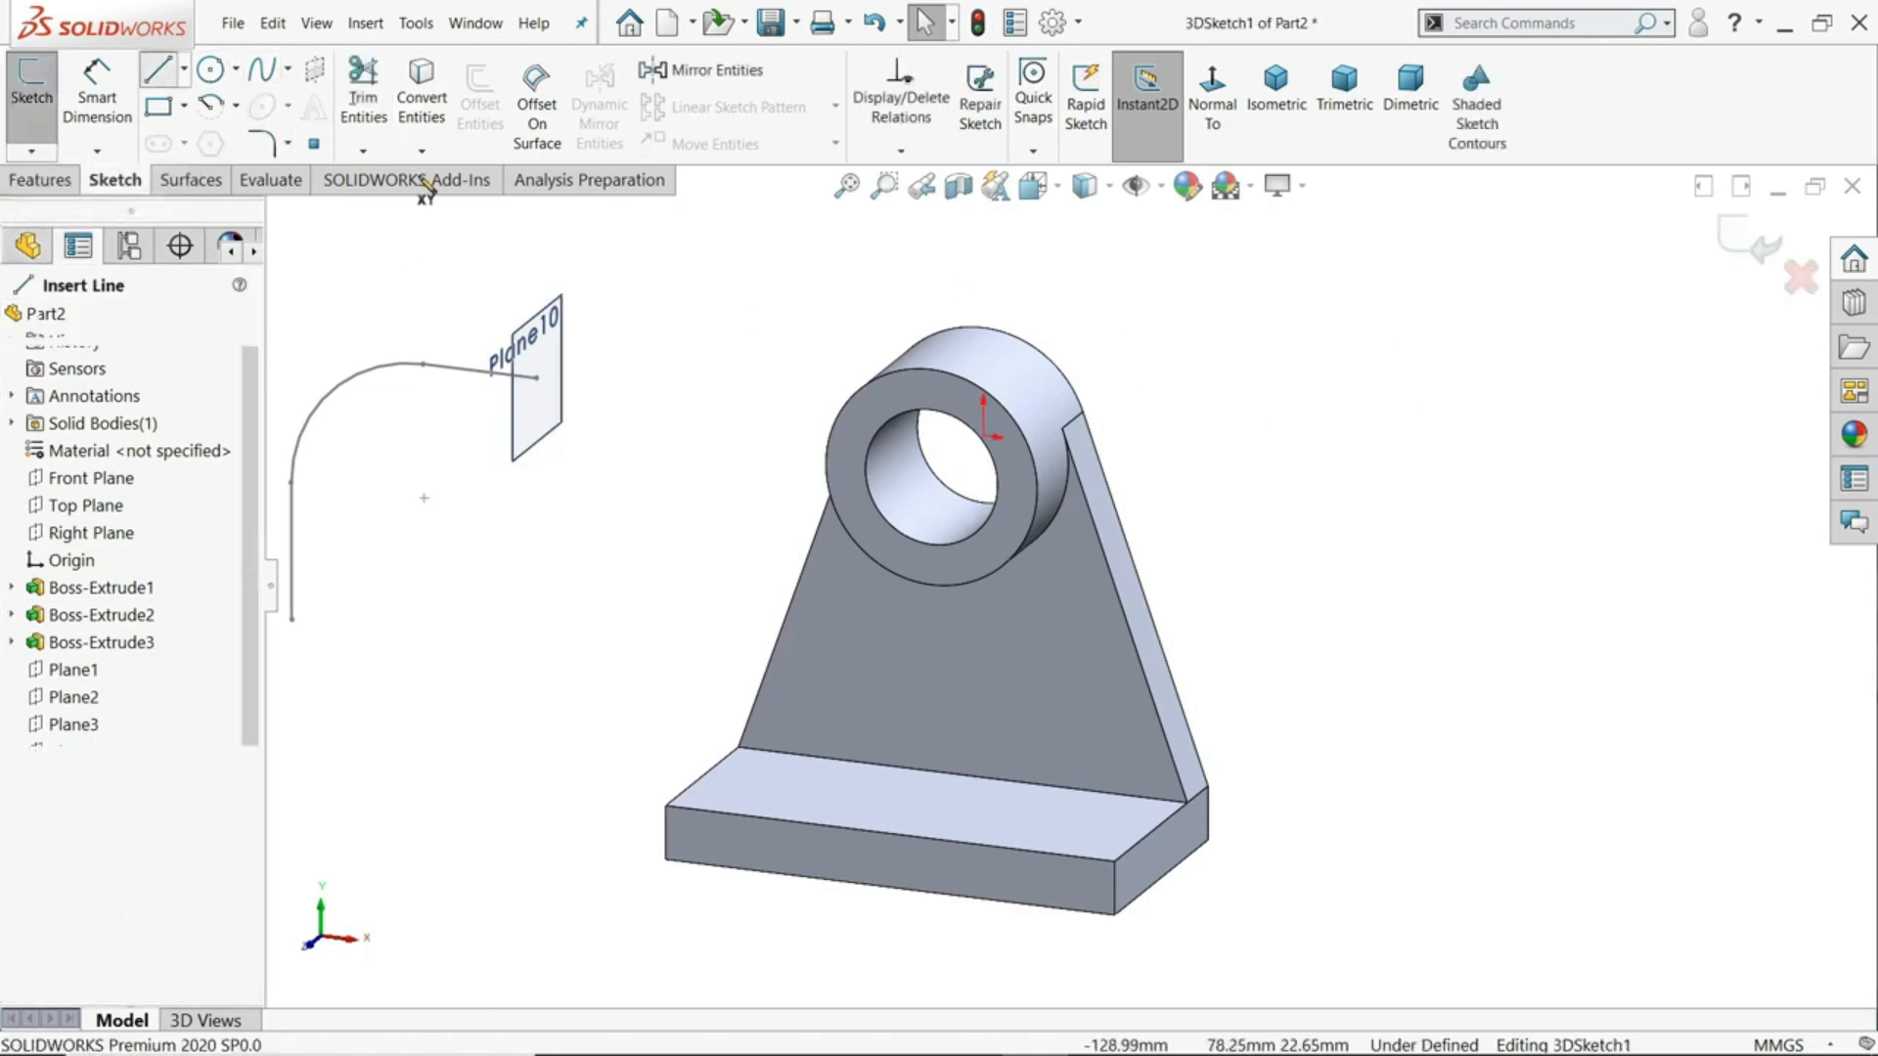
pyautogui.click(1579, 288)
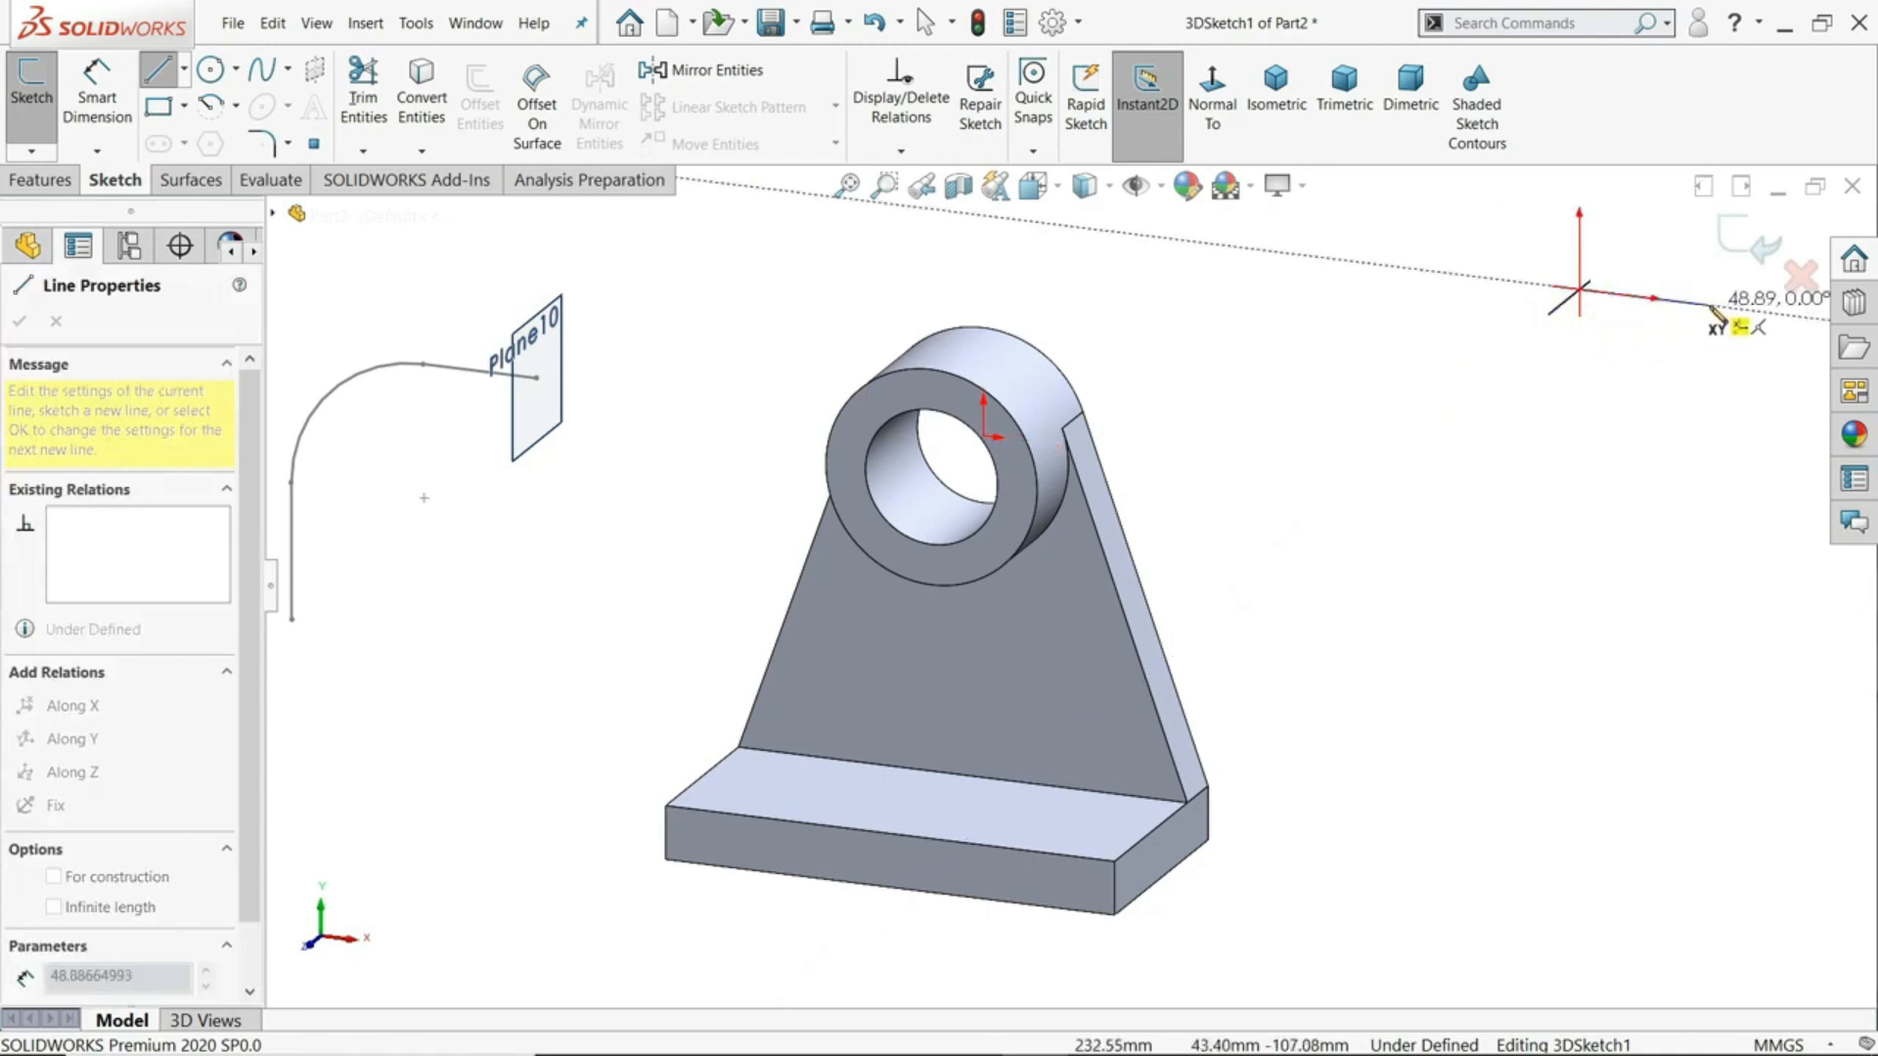
pyautogui.click(1407, 274)
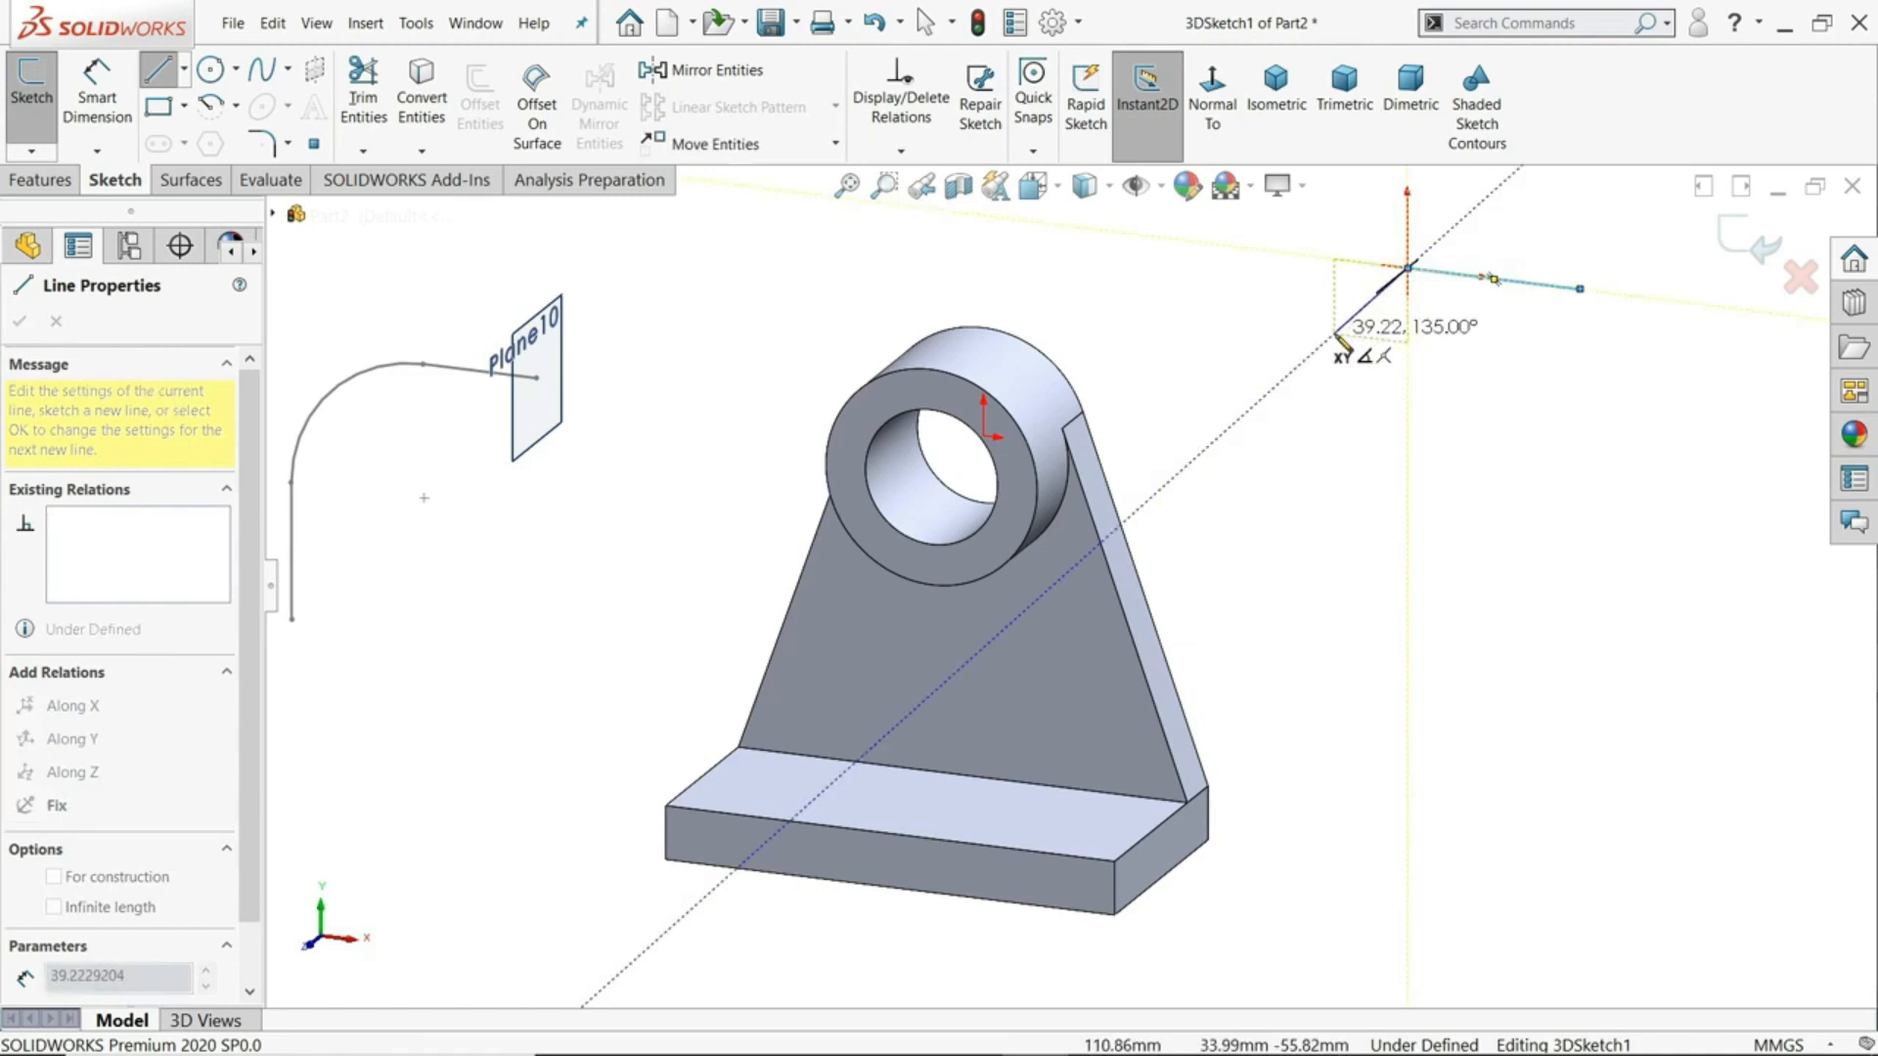
# - Continue the 3D sketch with a line along Z and a downward vertical line about 55 mm long, and exit the sketch
pyautogui.press('Tab')
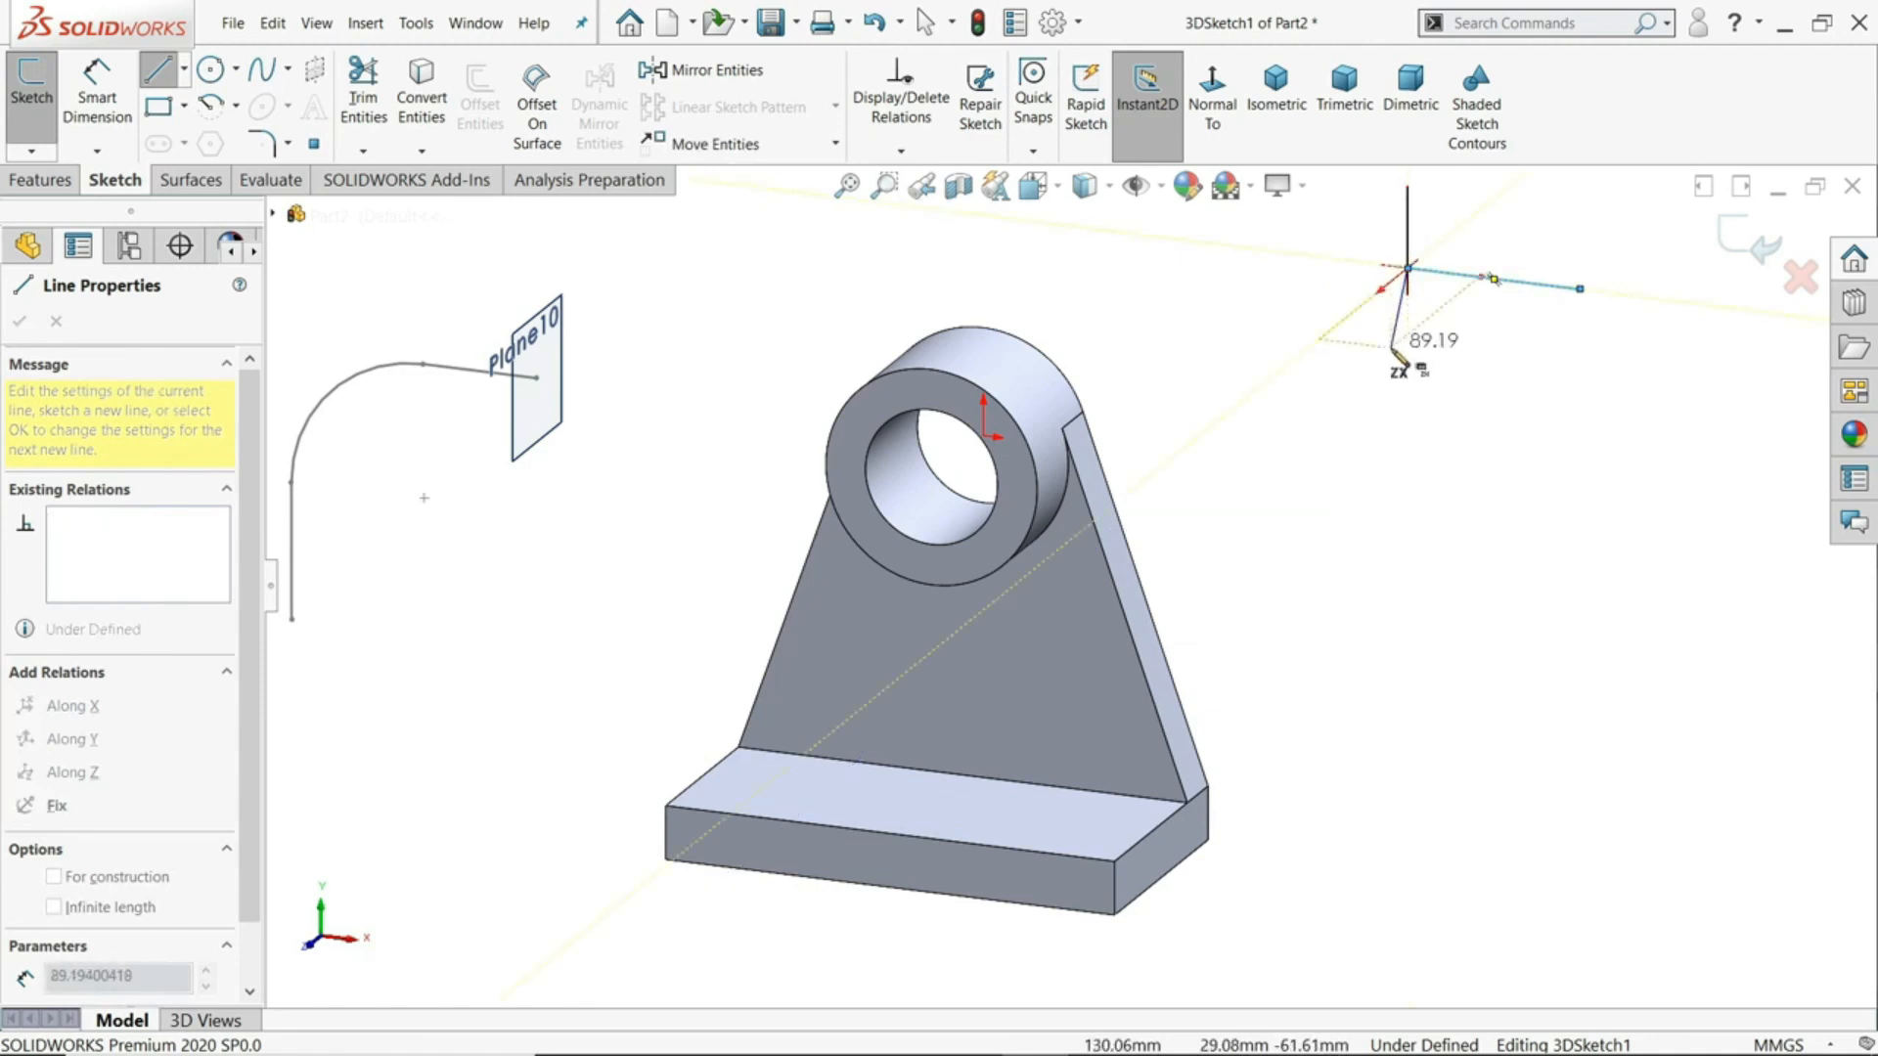
pyautogui.press('Tab')
pyautogui.click(1294, 361)
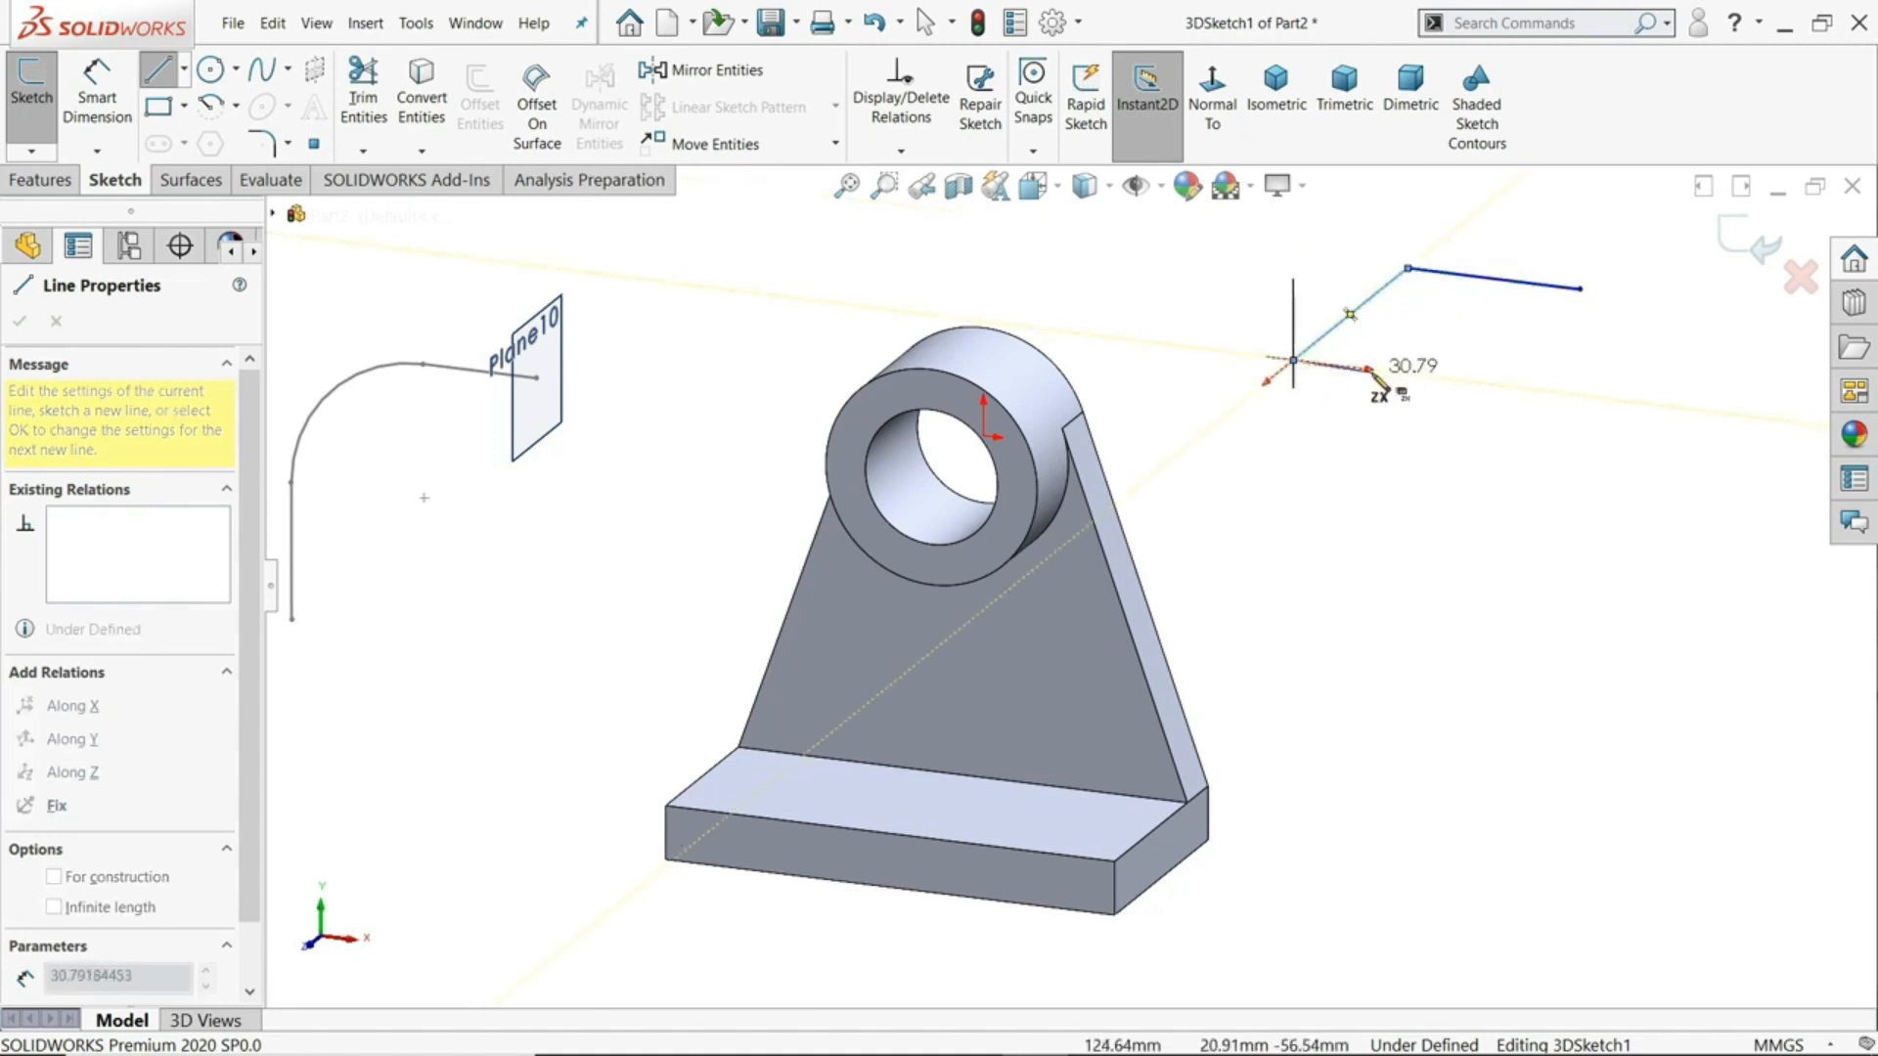
pyautogui.press('Tab')
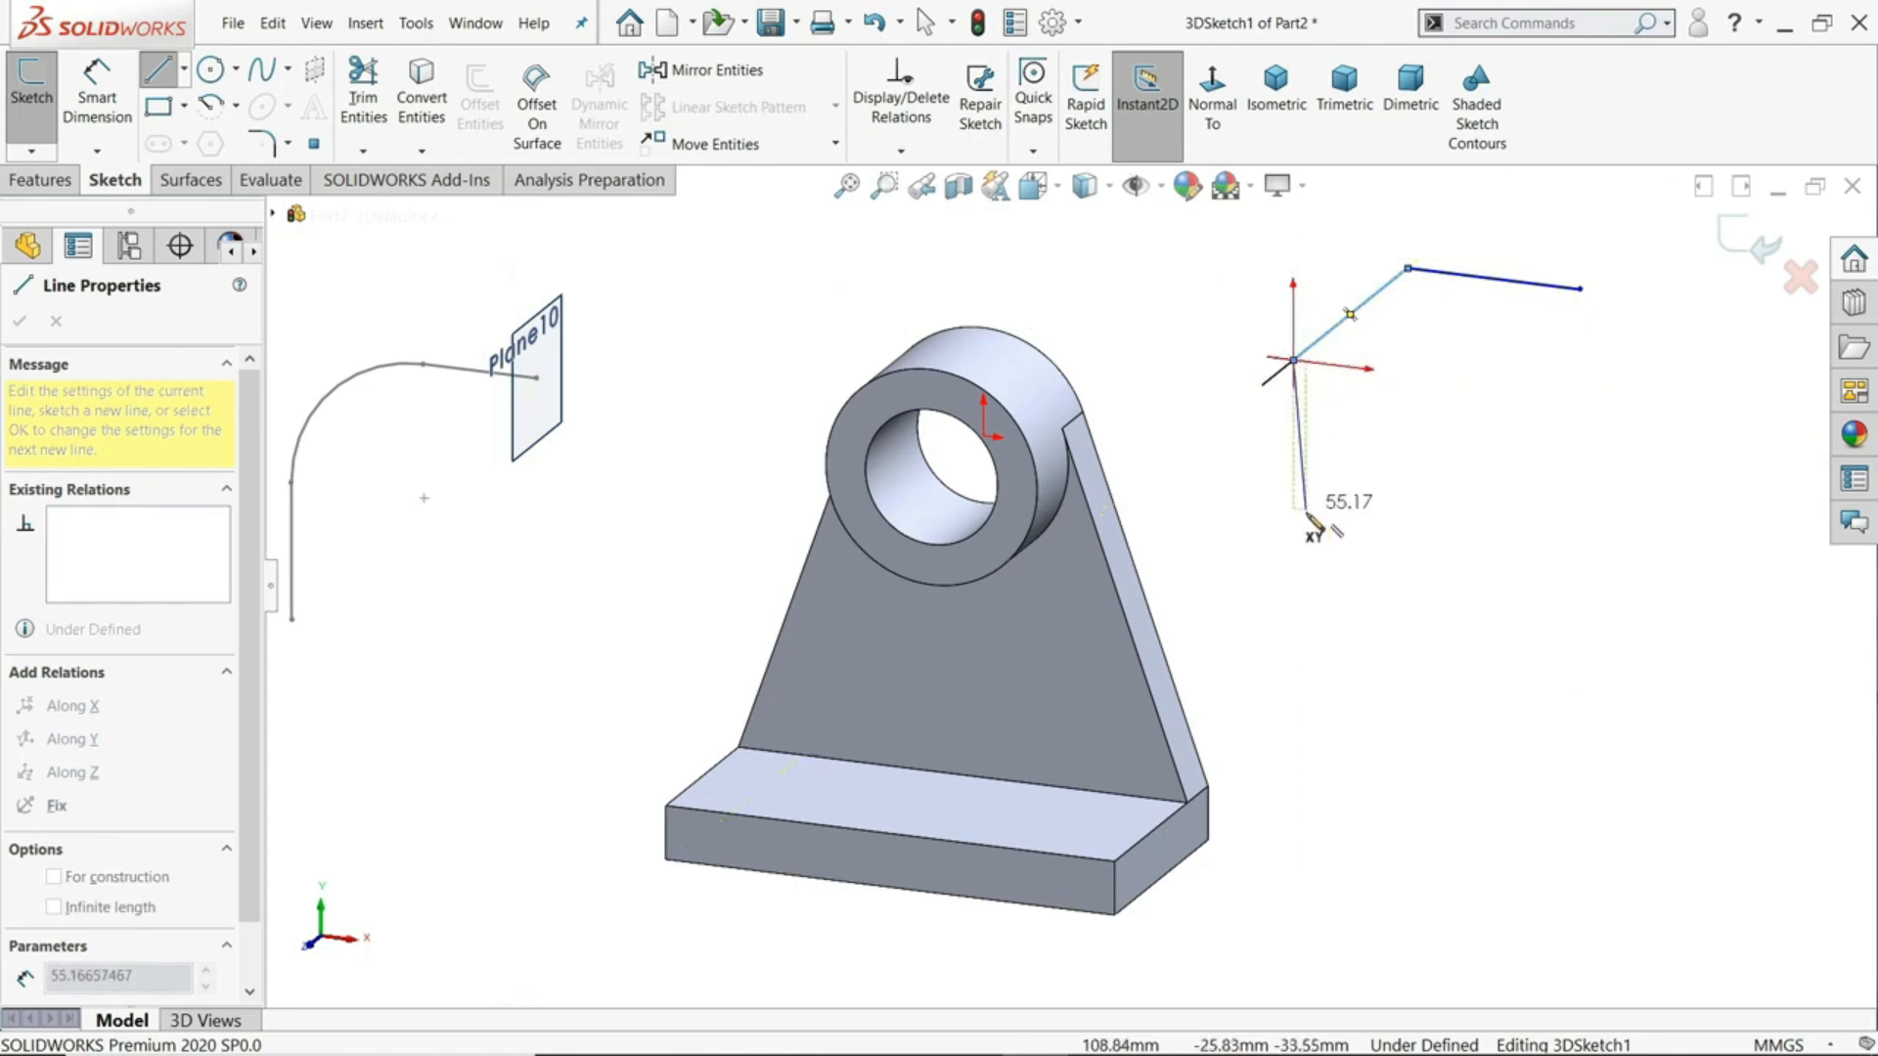
pyautogui.click(1294, 509)
pyautogui.rightClick(1374, 467)
pyautogui.click(1440, 483)
pyautogui.moveTo(1412, 420)
pyautogui.mouseDown(button='middle')
pyautogui.moveTo(1476, 449)
pyautogui.moveTo(1442, 381)
pyautogui.moveTo(1410, 416)
pyautogui.moveTo(1387, 407)
pyautogui.mouseUp(button='middle')
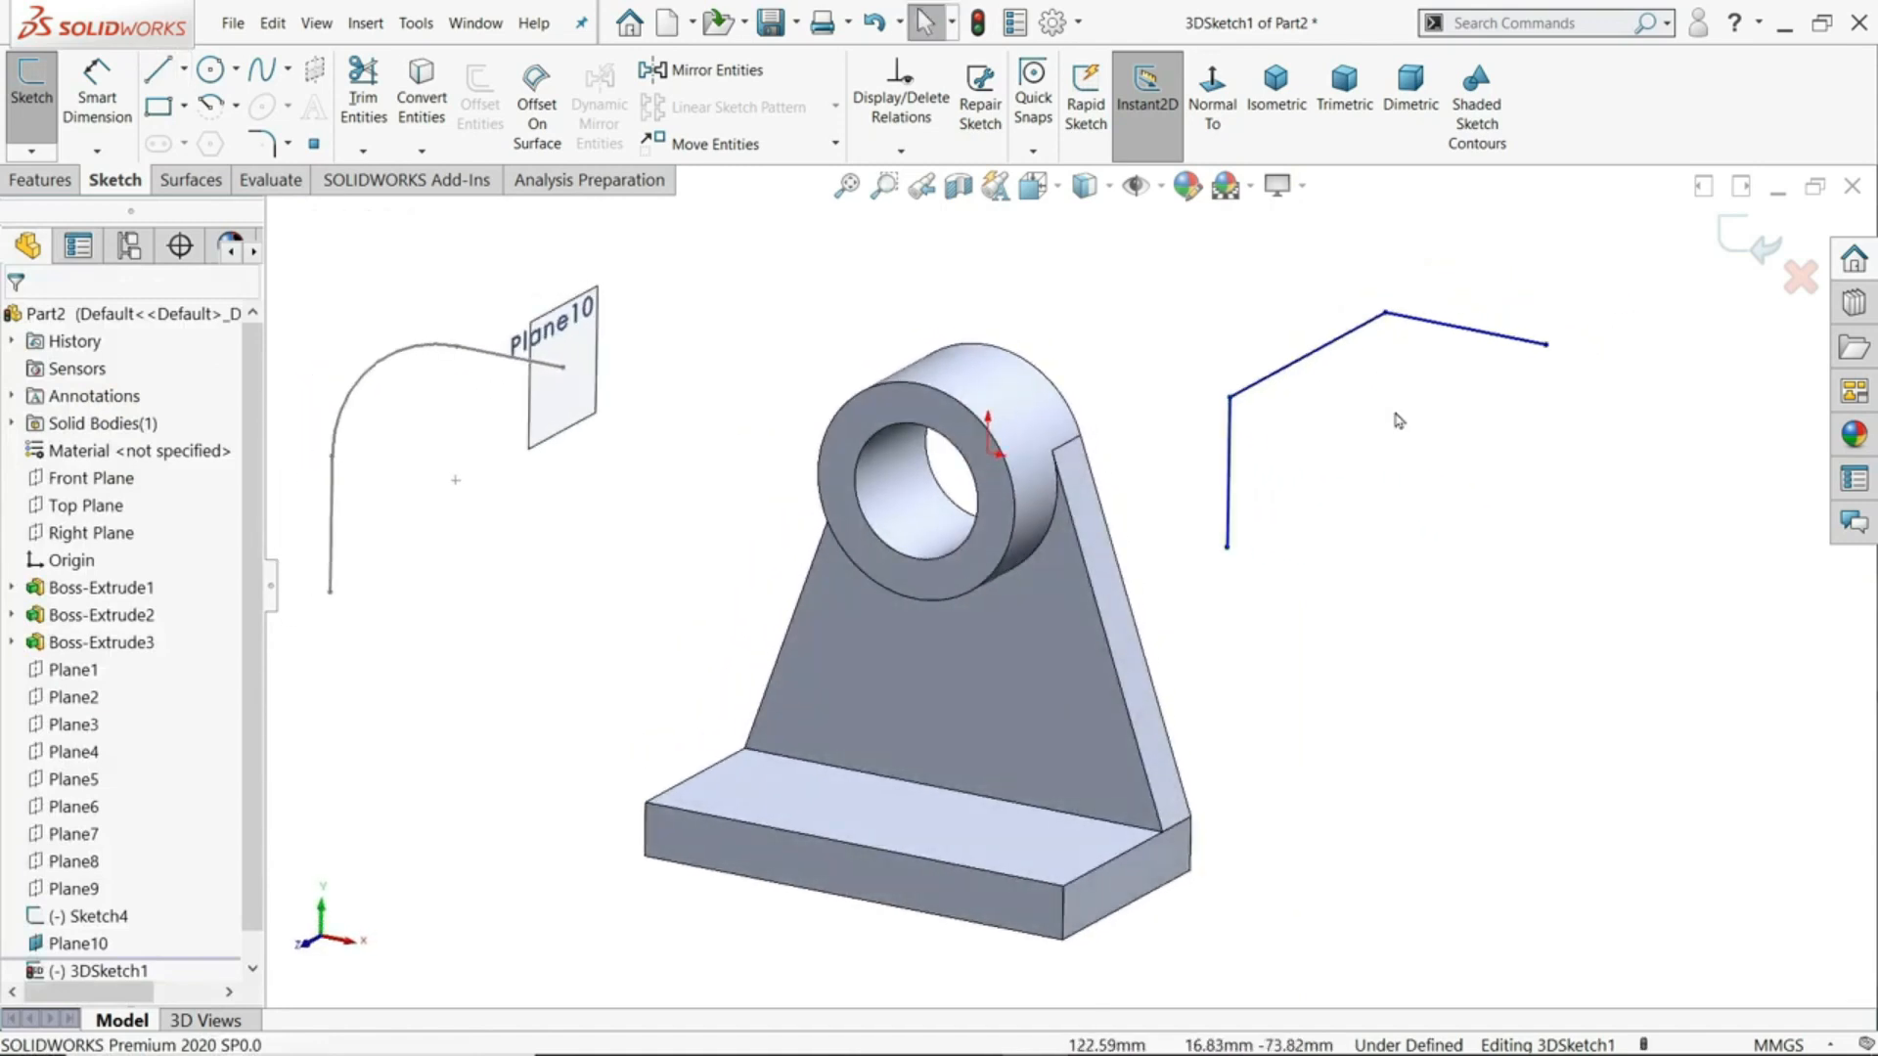
pyautogui.click(1745, 242)
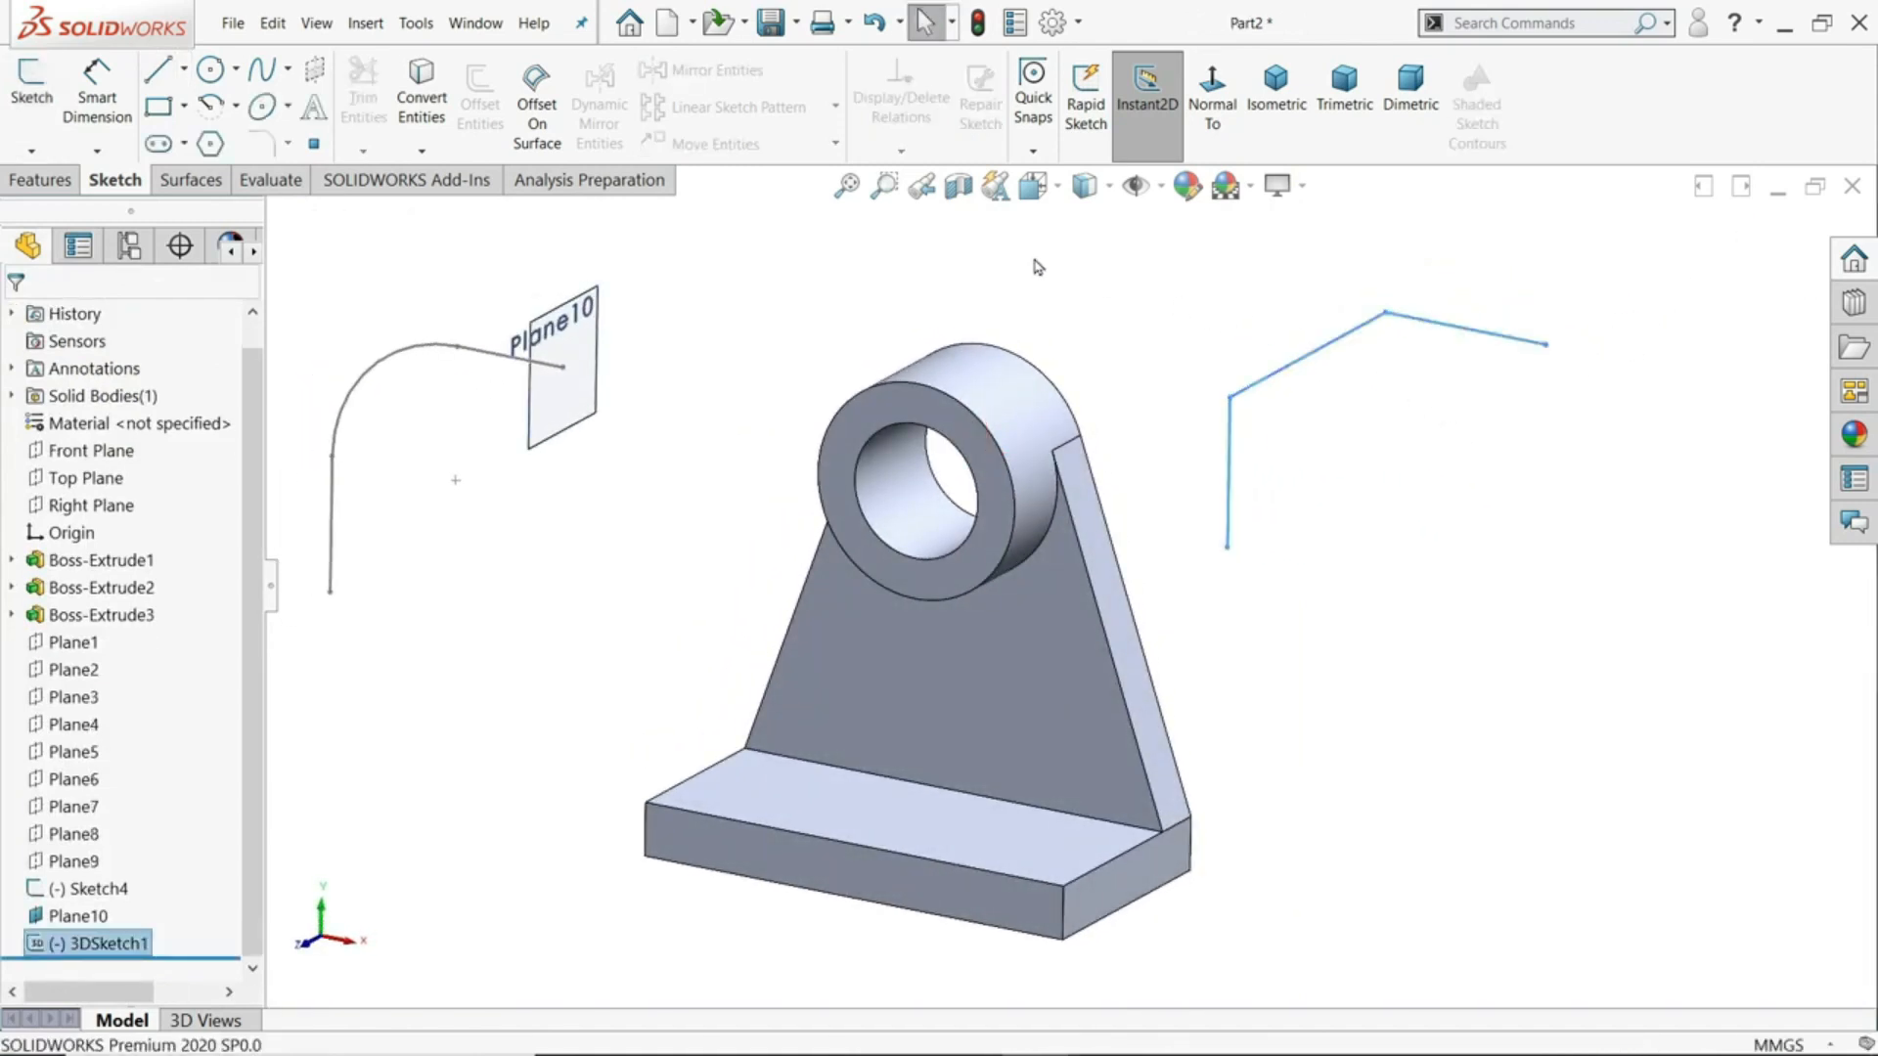
# - Define a plane coincident with the two free end points of the 3D sketch and perpendicular to the Front Plane
pyautogui.click(42, 180)
pyautogui.click(992, 105)
pyautogui.click(1005, 186)
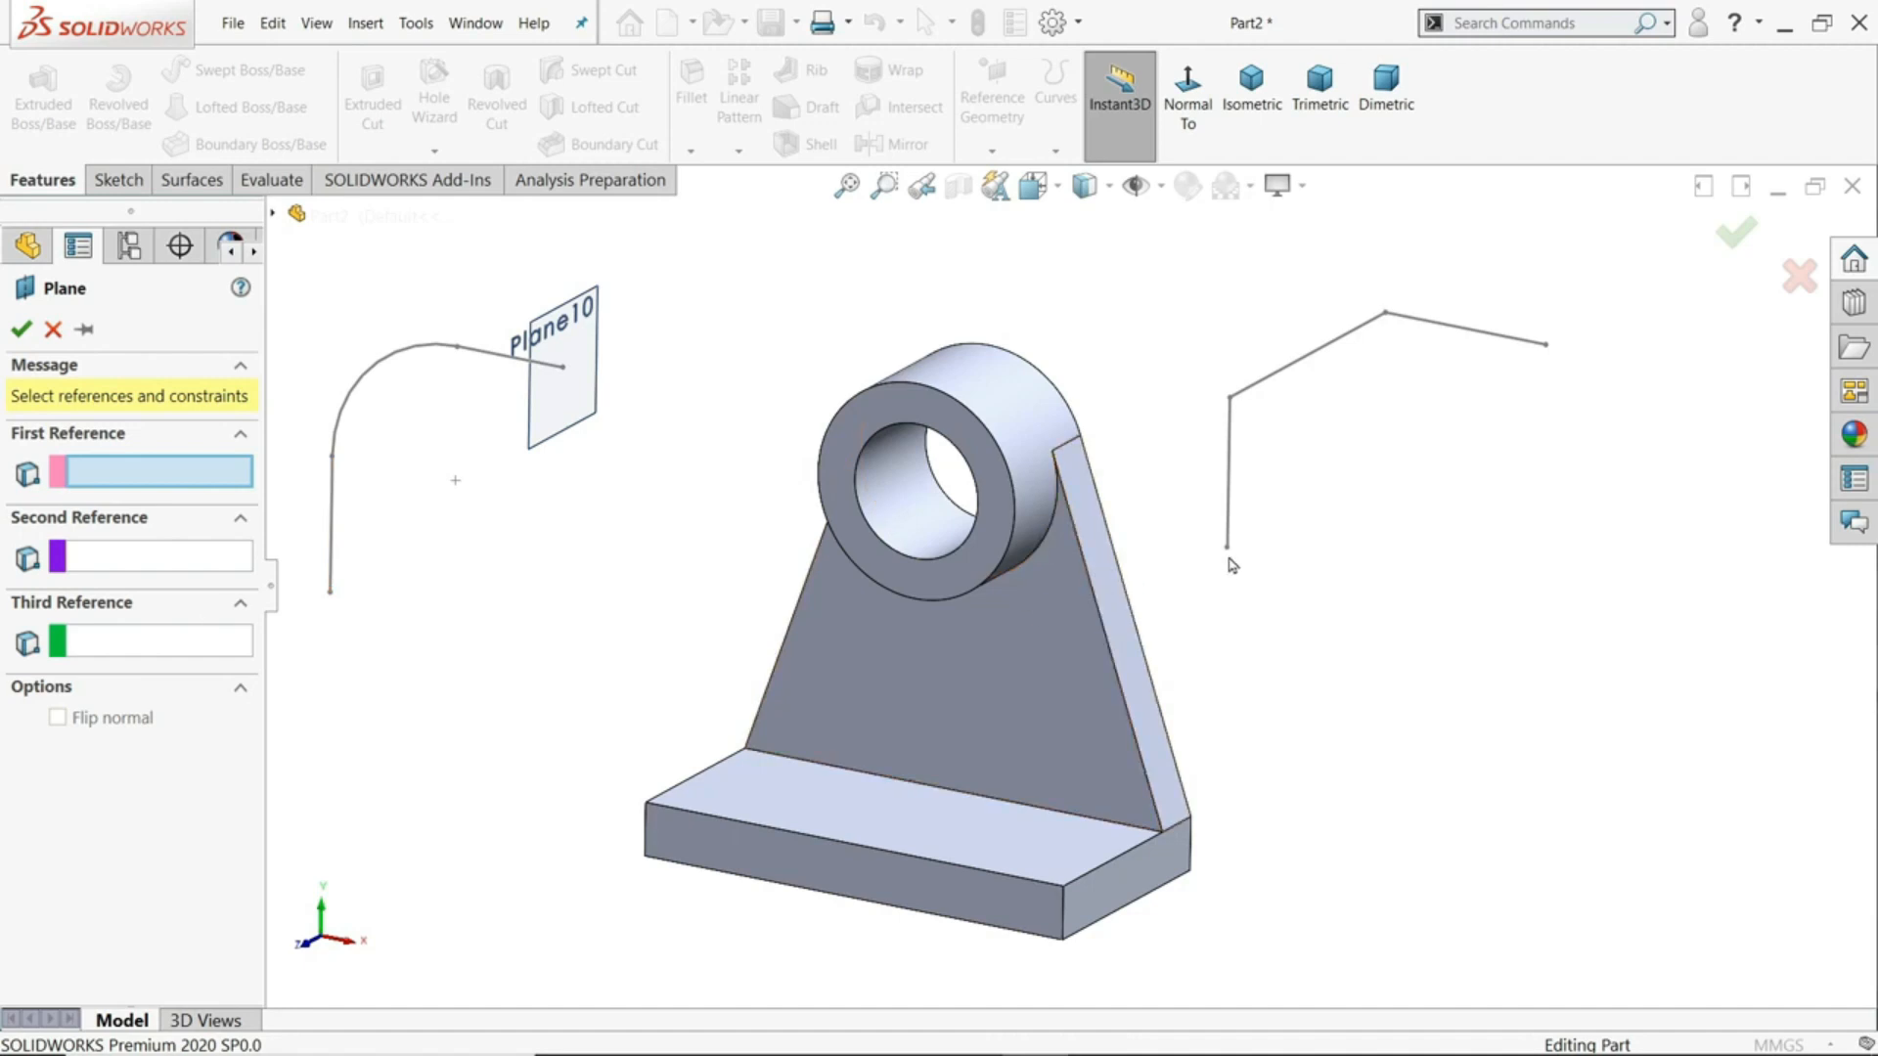
pyautogui.click(1227, 551)
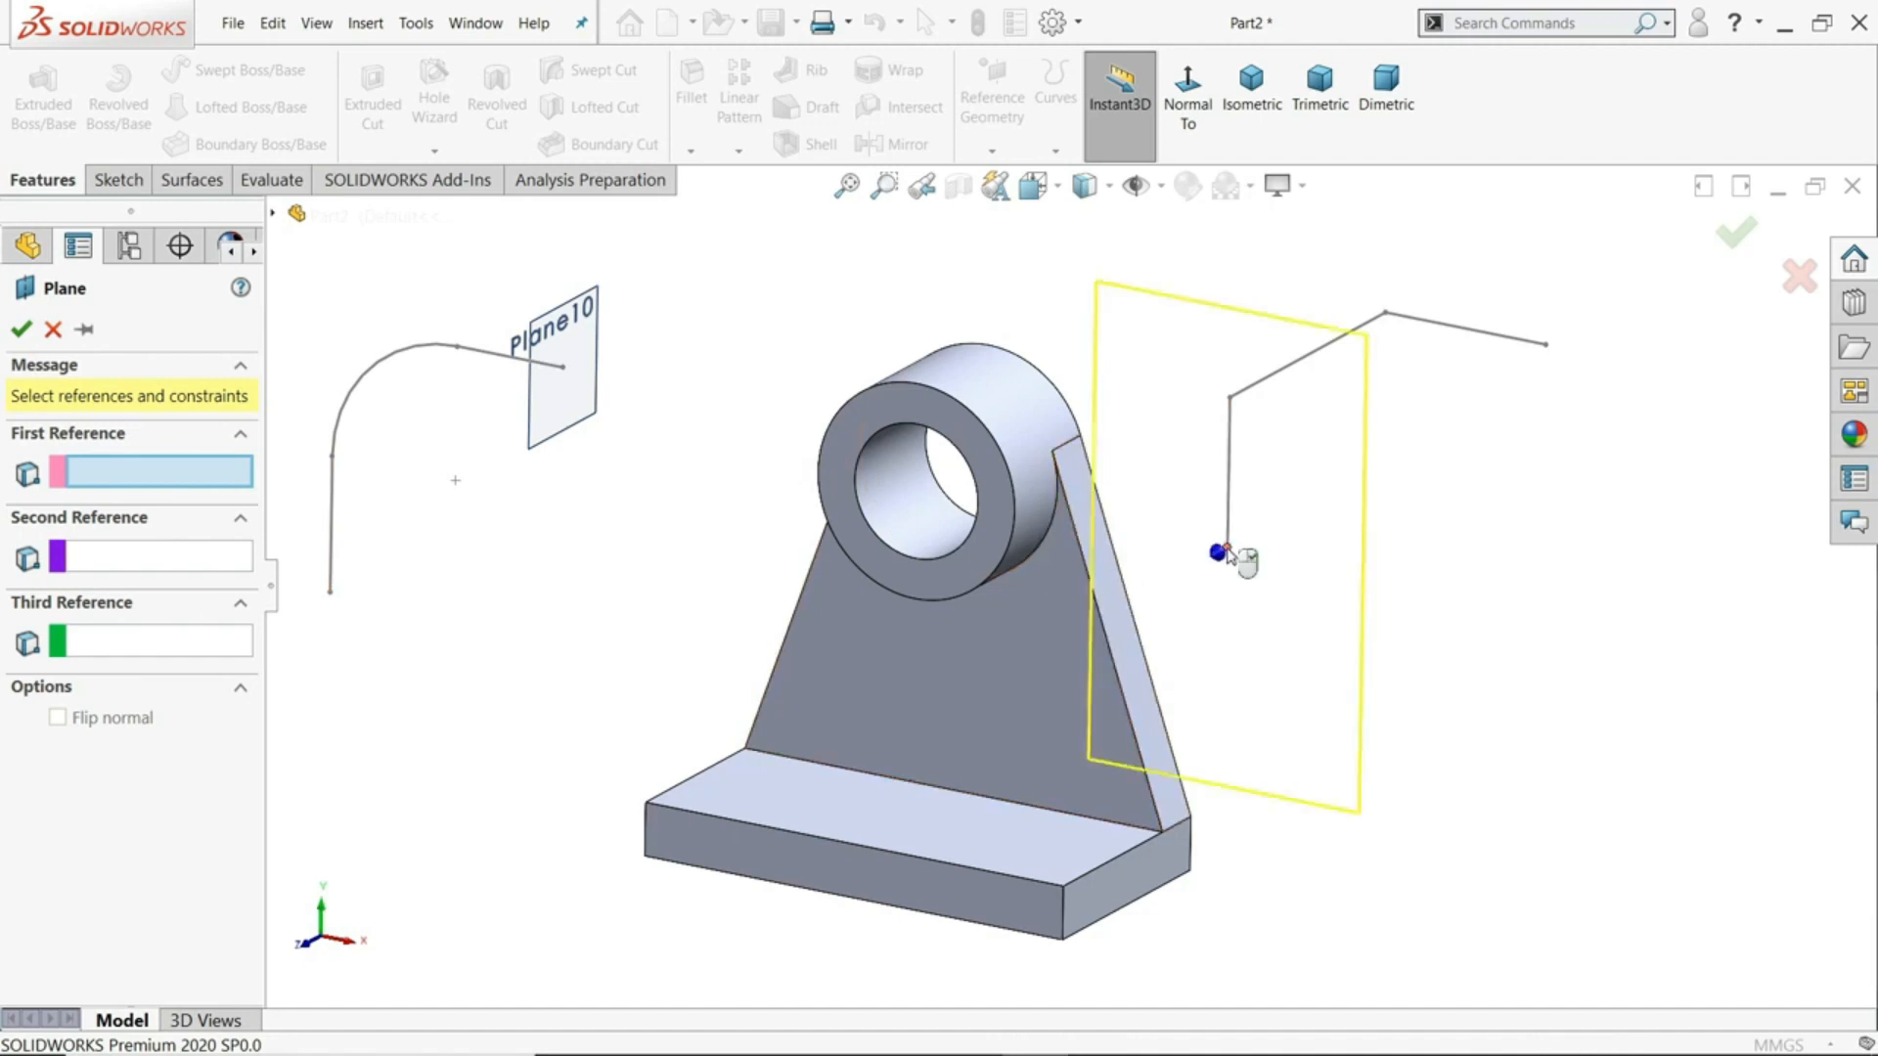
pyautogui.click(1545, 347)
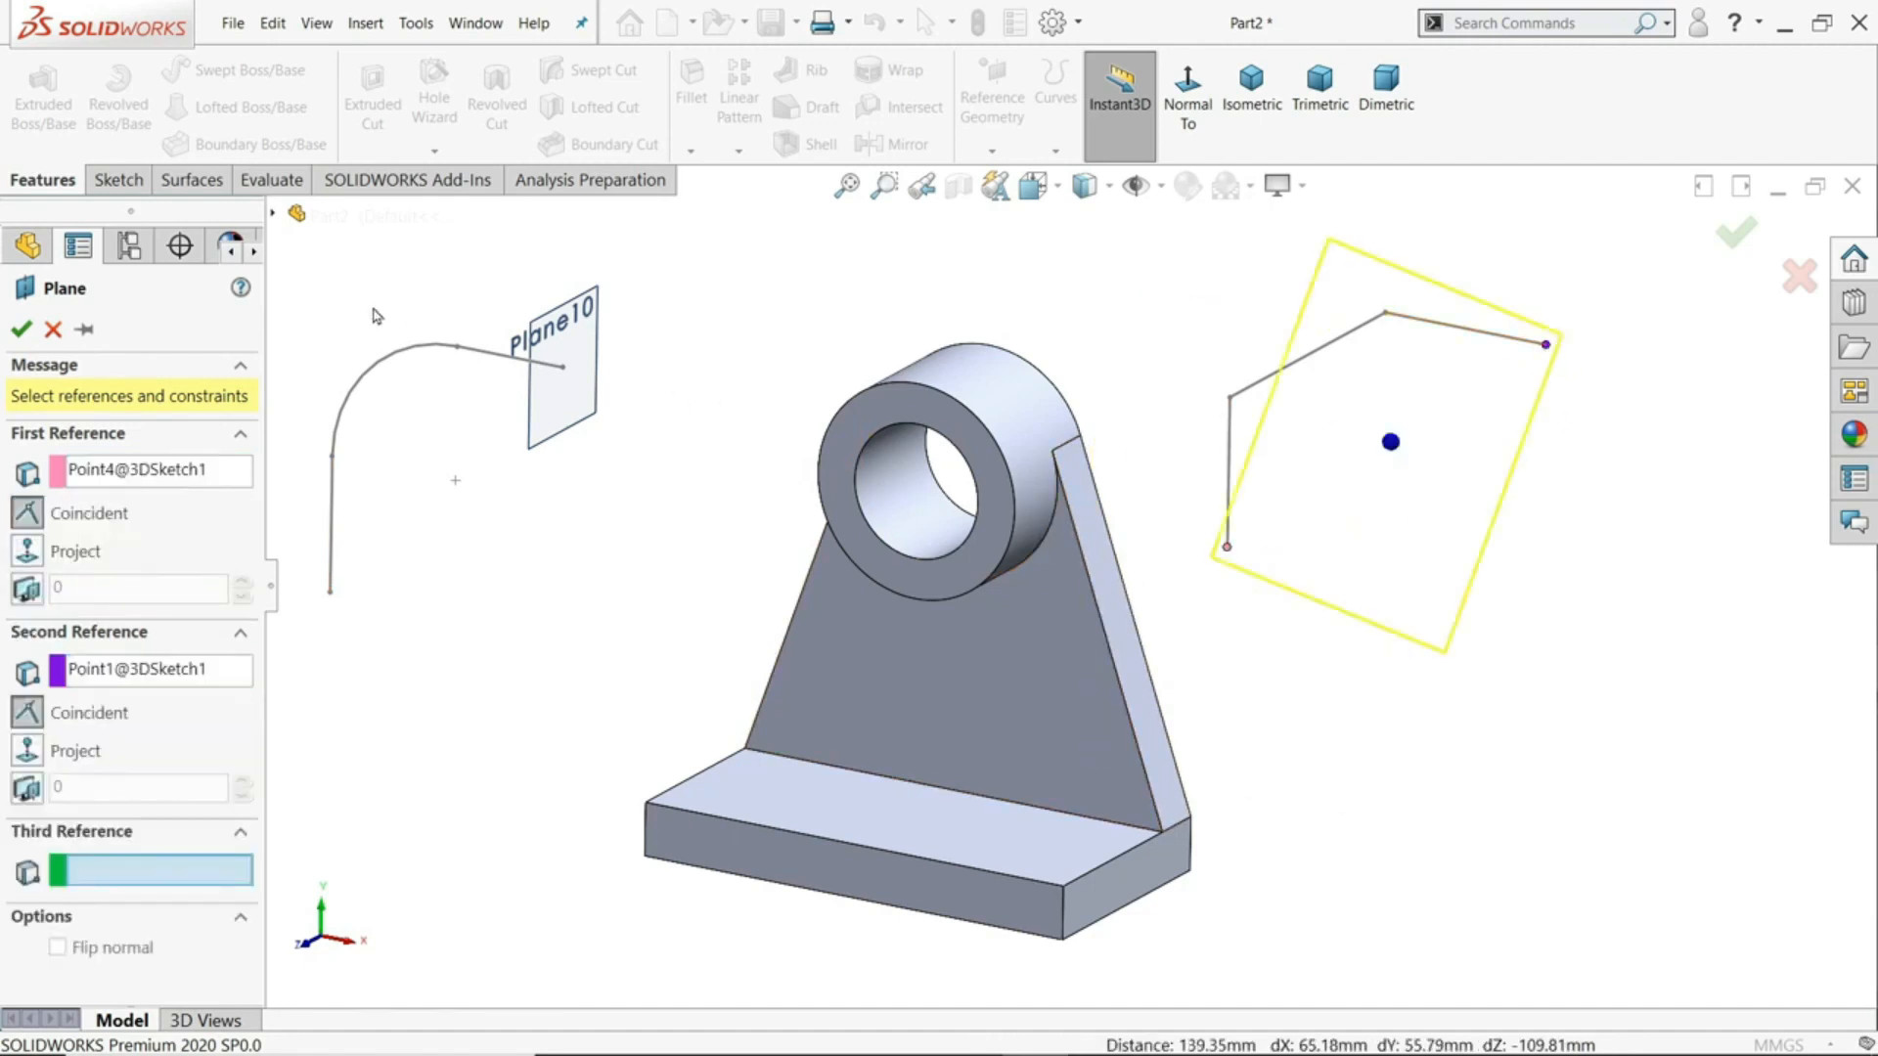
pyautogui.click(21, 328)
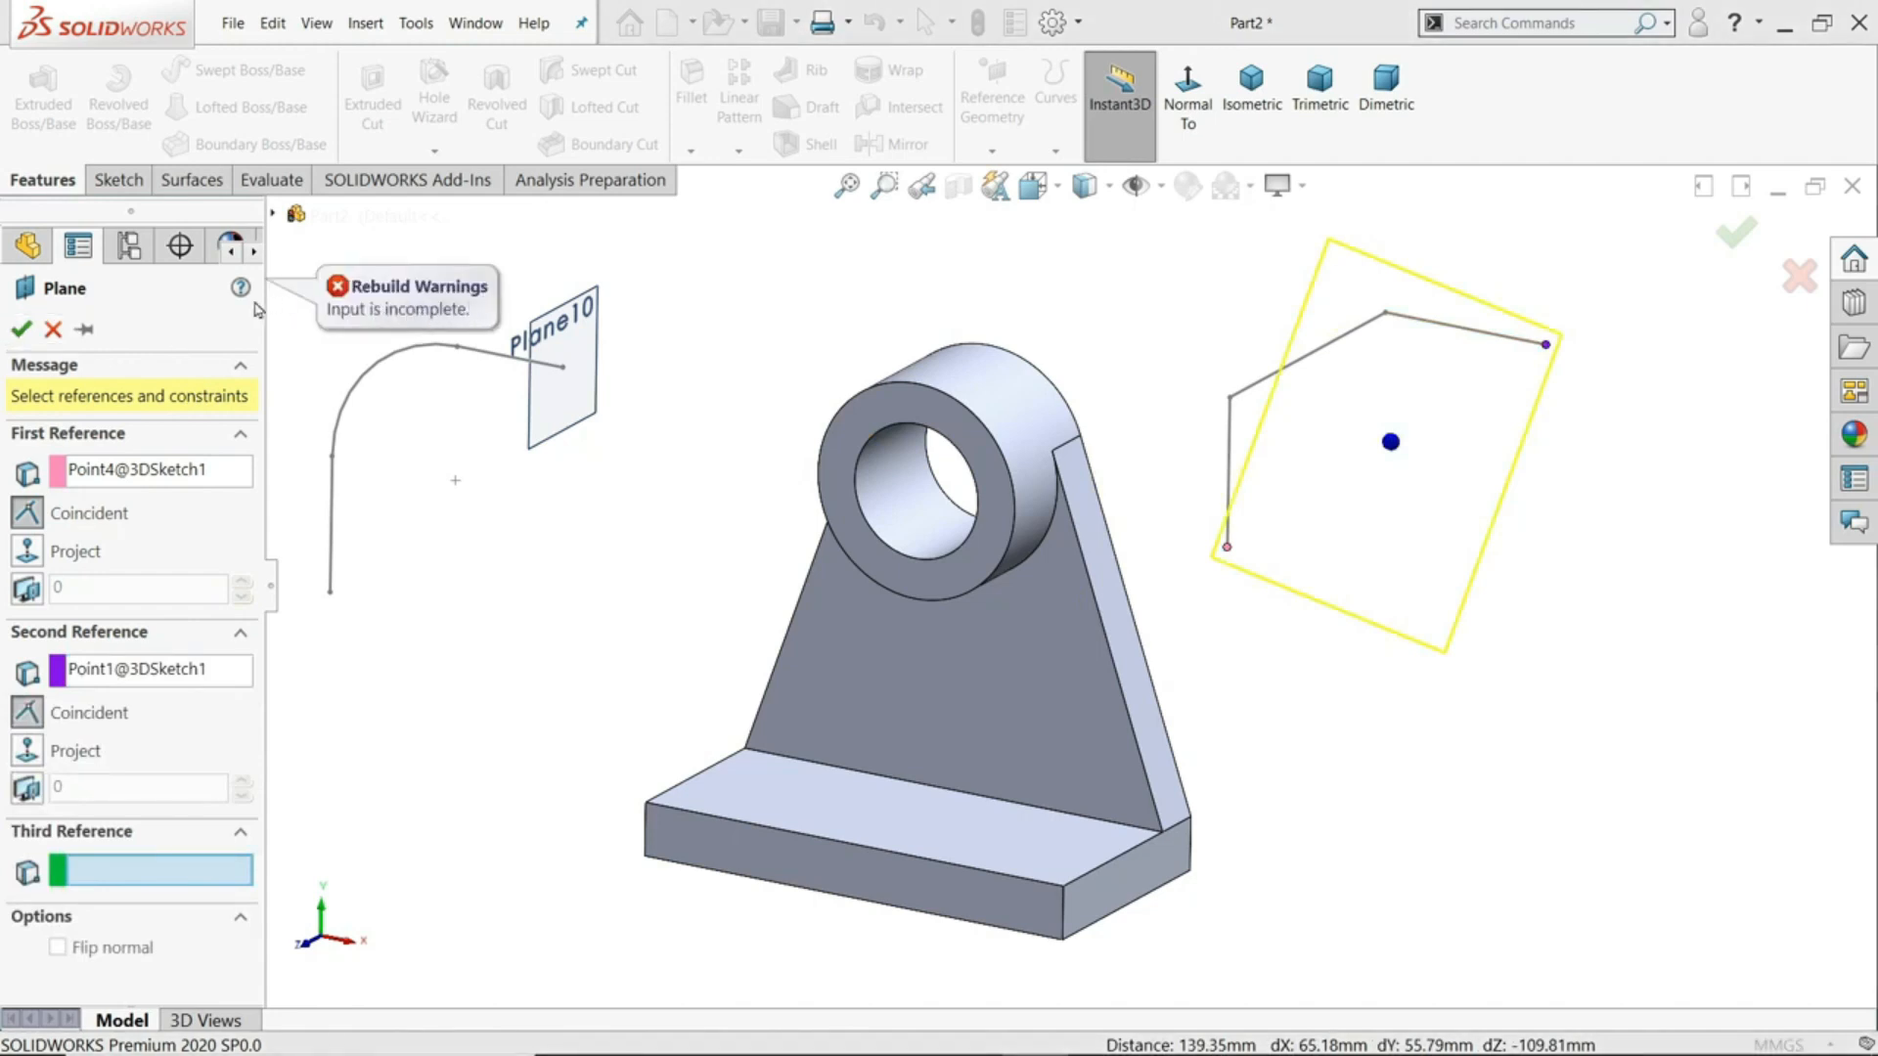
pyautogui.click(274, 213)
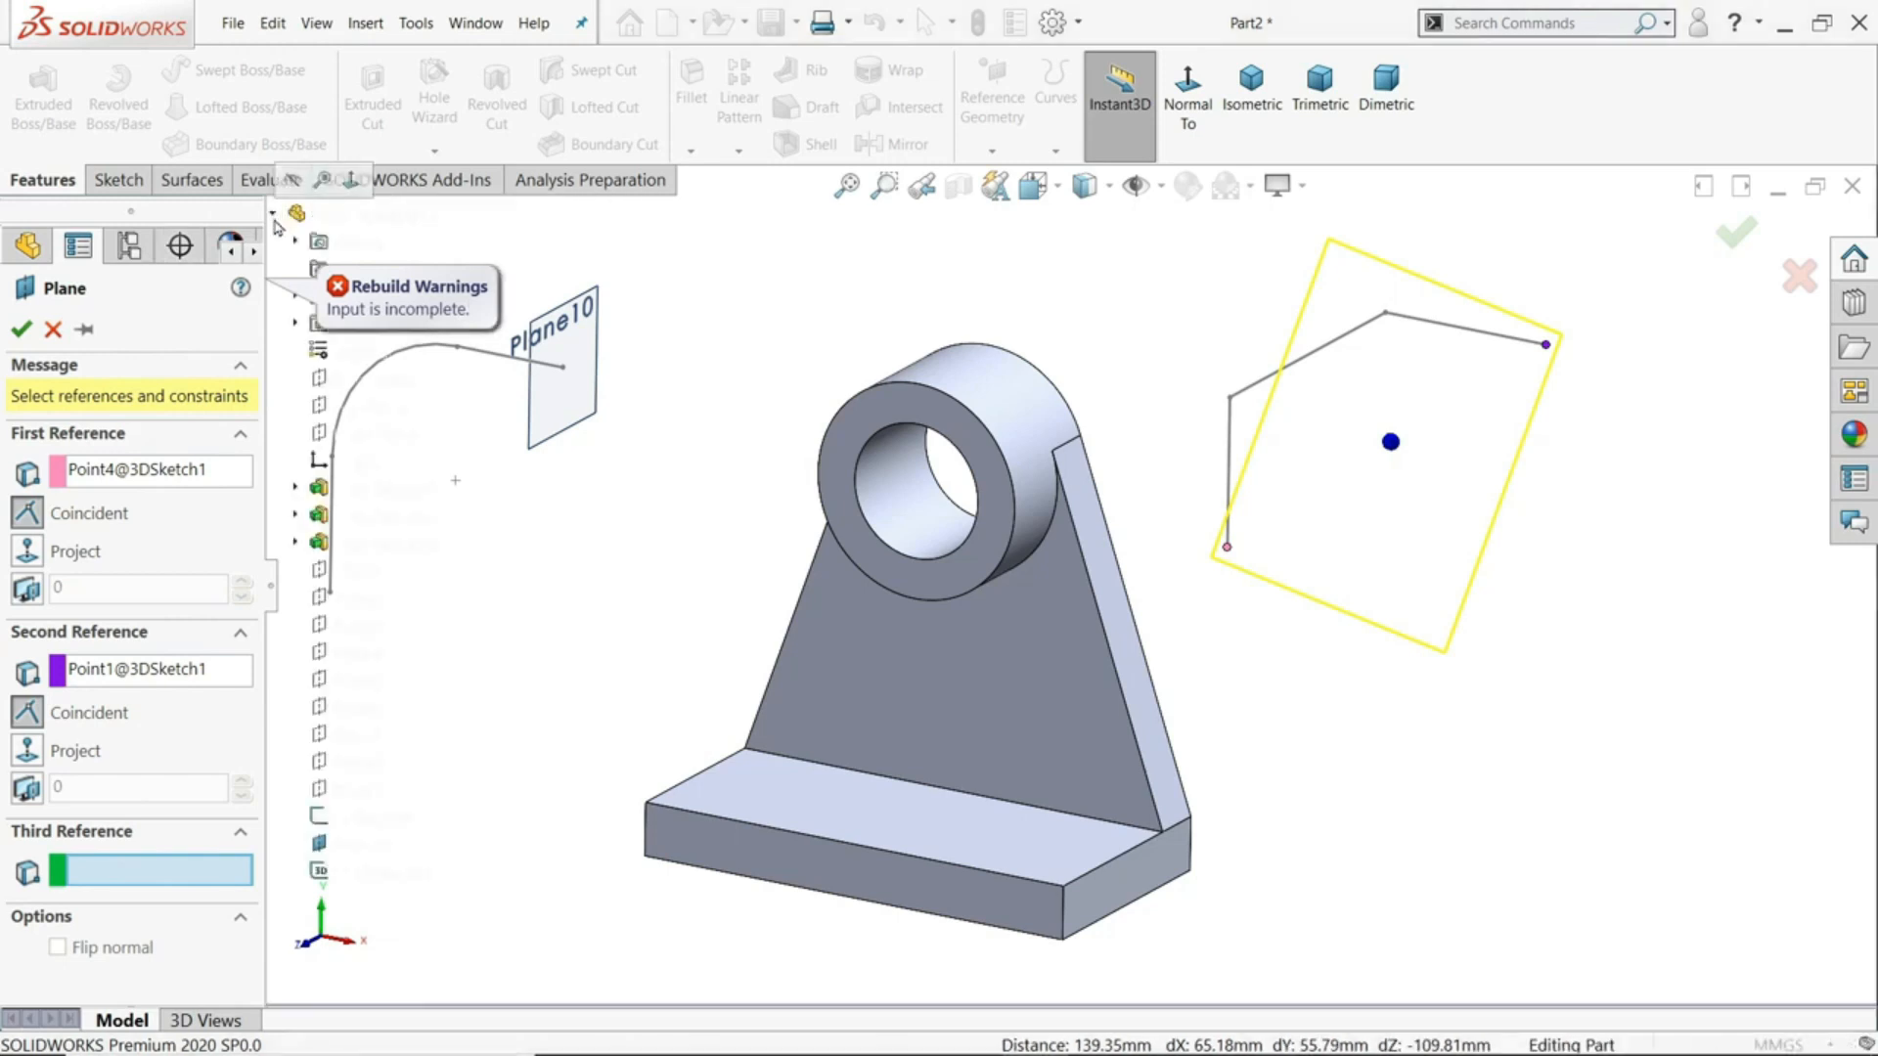
pyautogui.click(366, 382)
pyautogui.press('z')
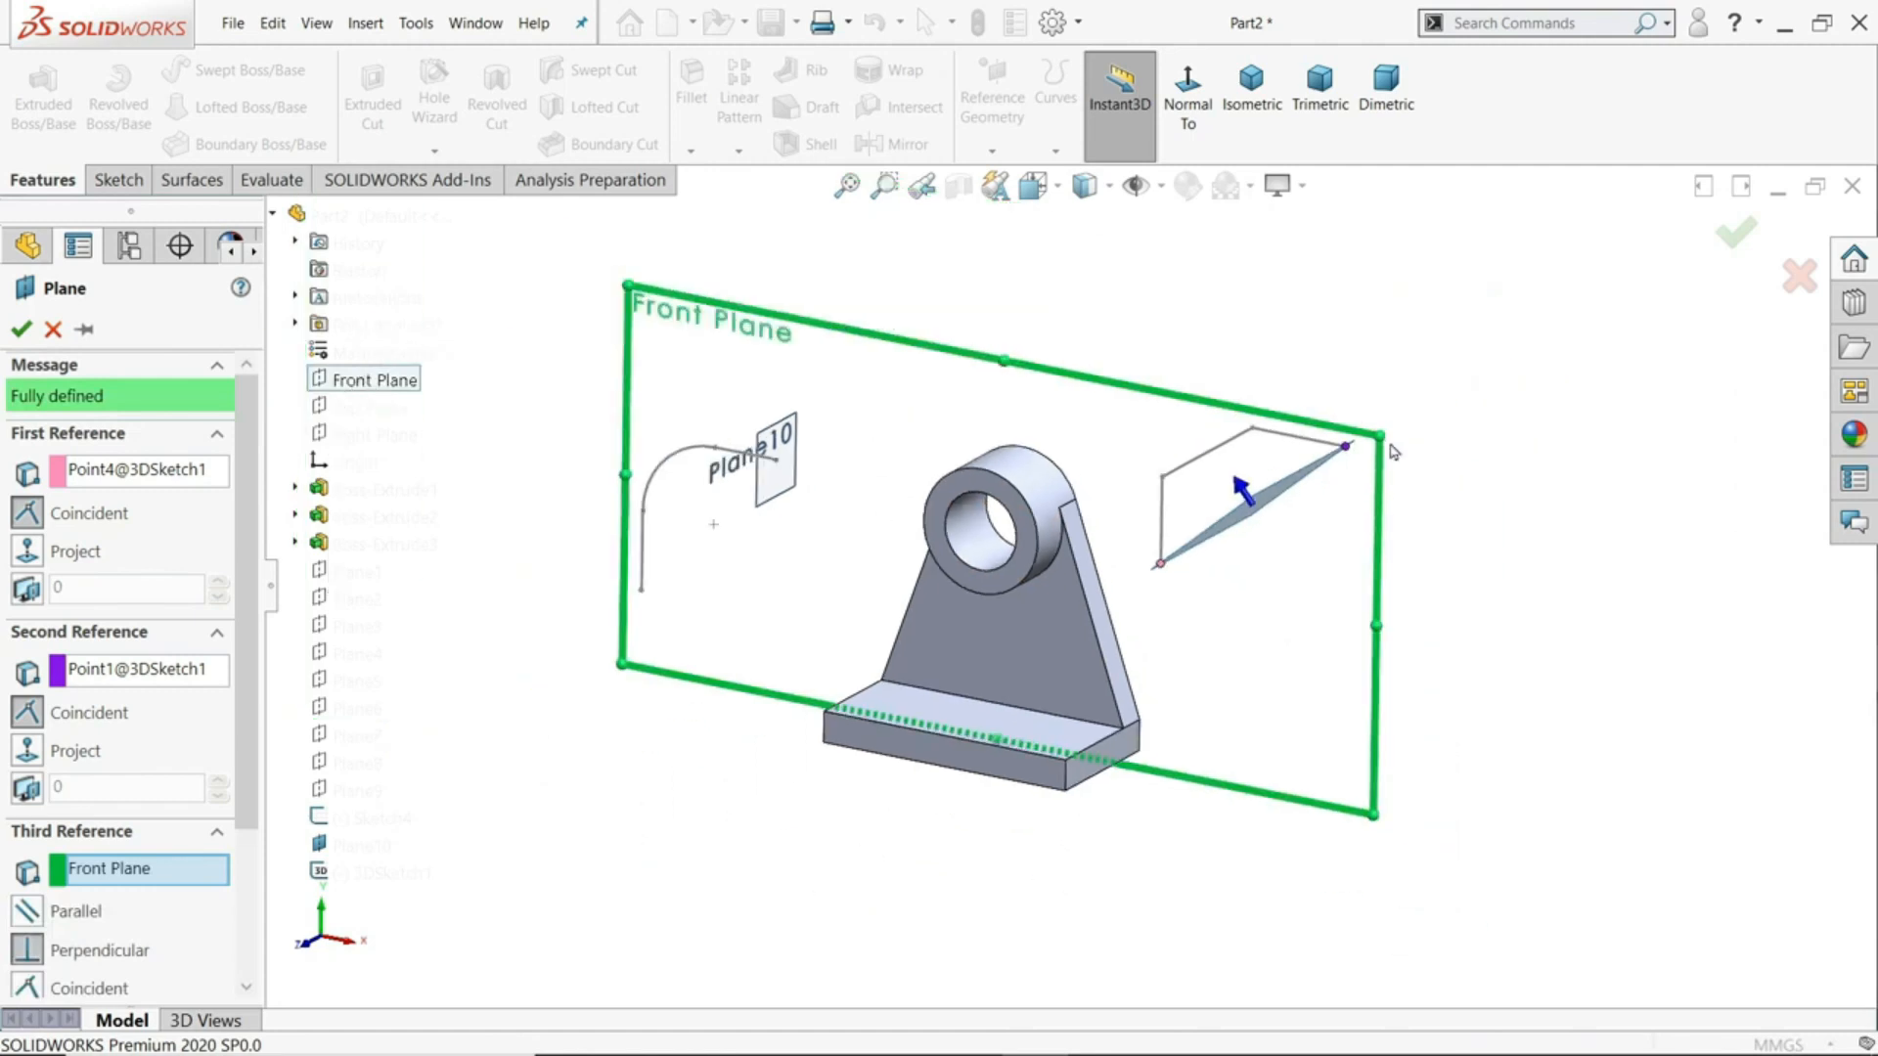
# - Try the Parallel and 45-degree angle constraints to the Front Plane, and go back to Perpendicular
pyautogui.scroll(-3, 176, 829)
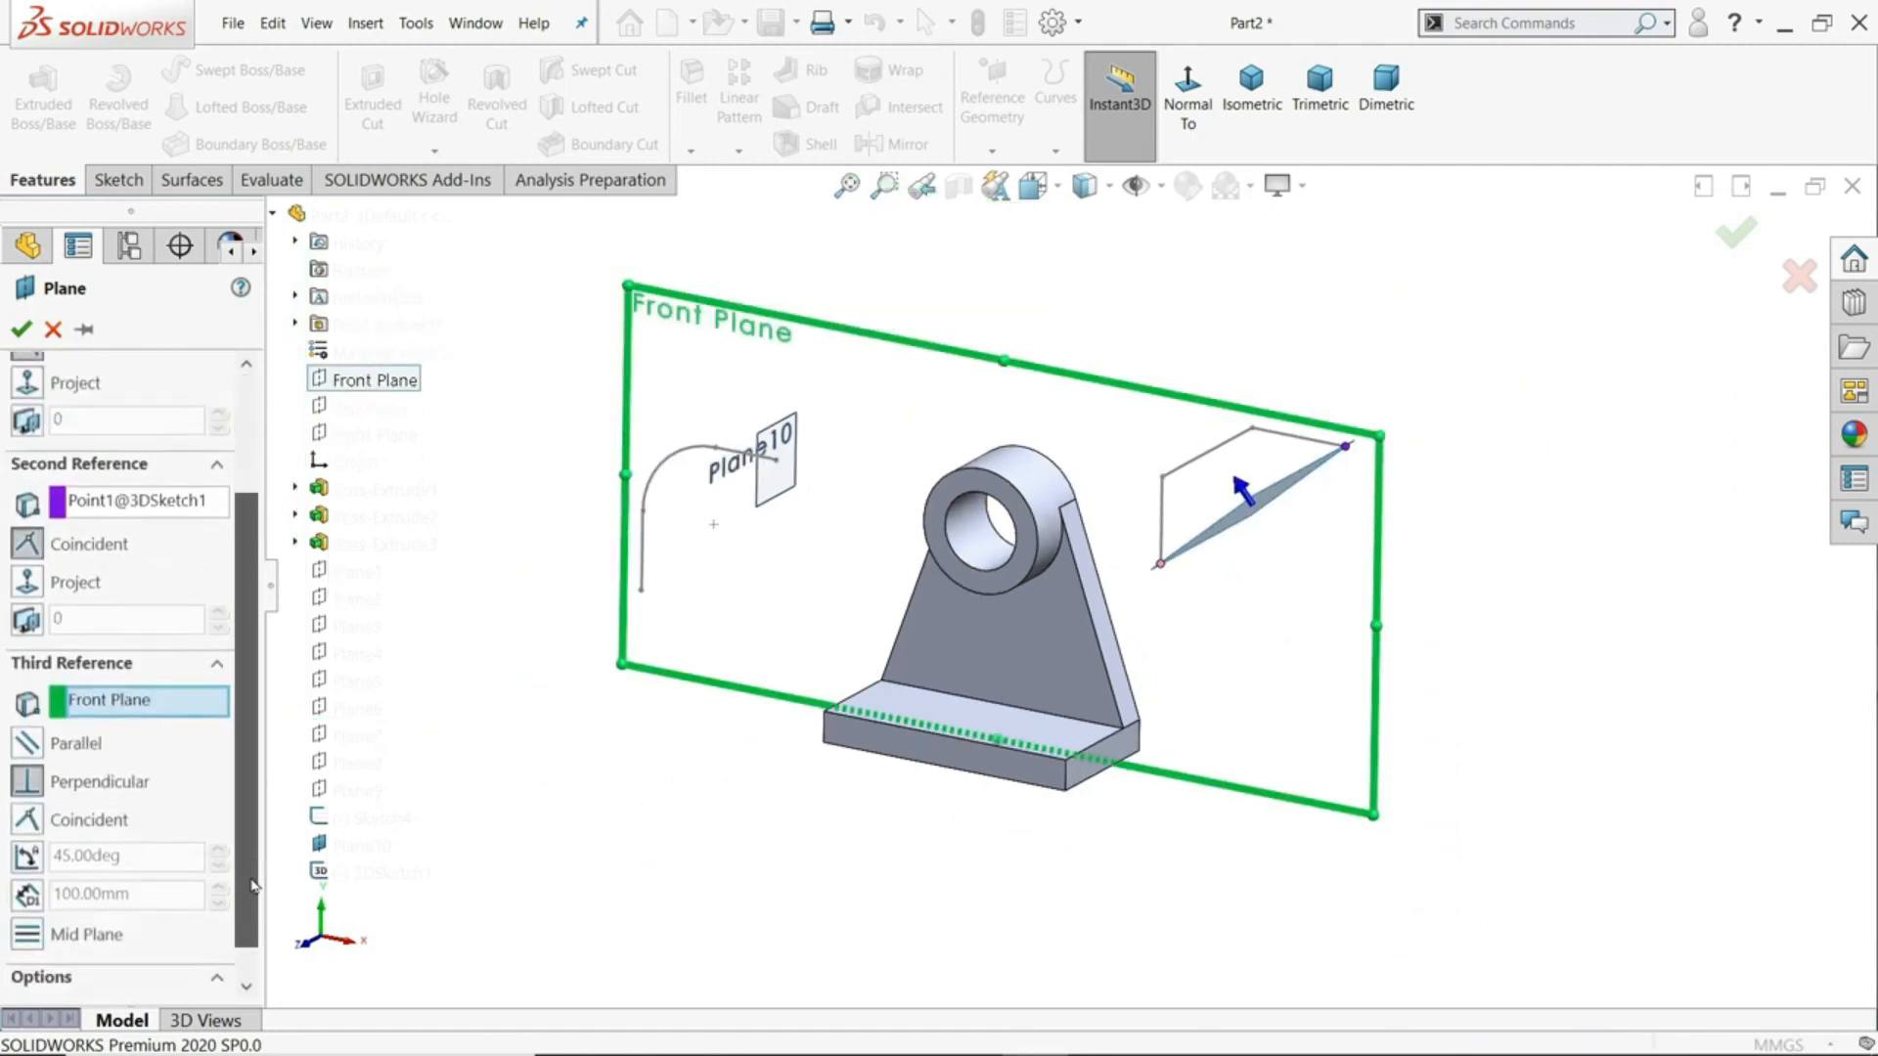
pyautogui.click(21, 747)
pyautogui.click(21, 747)
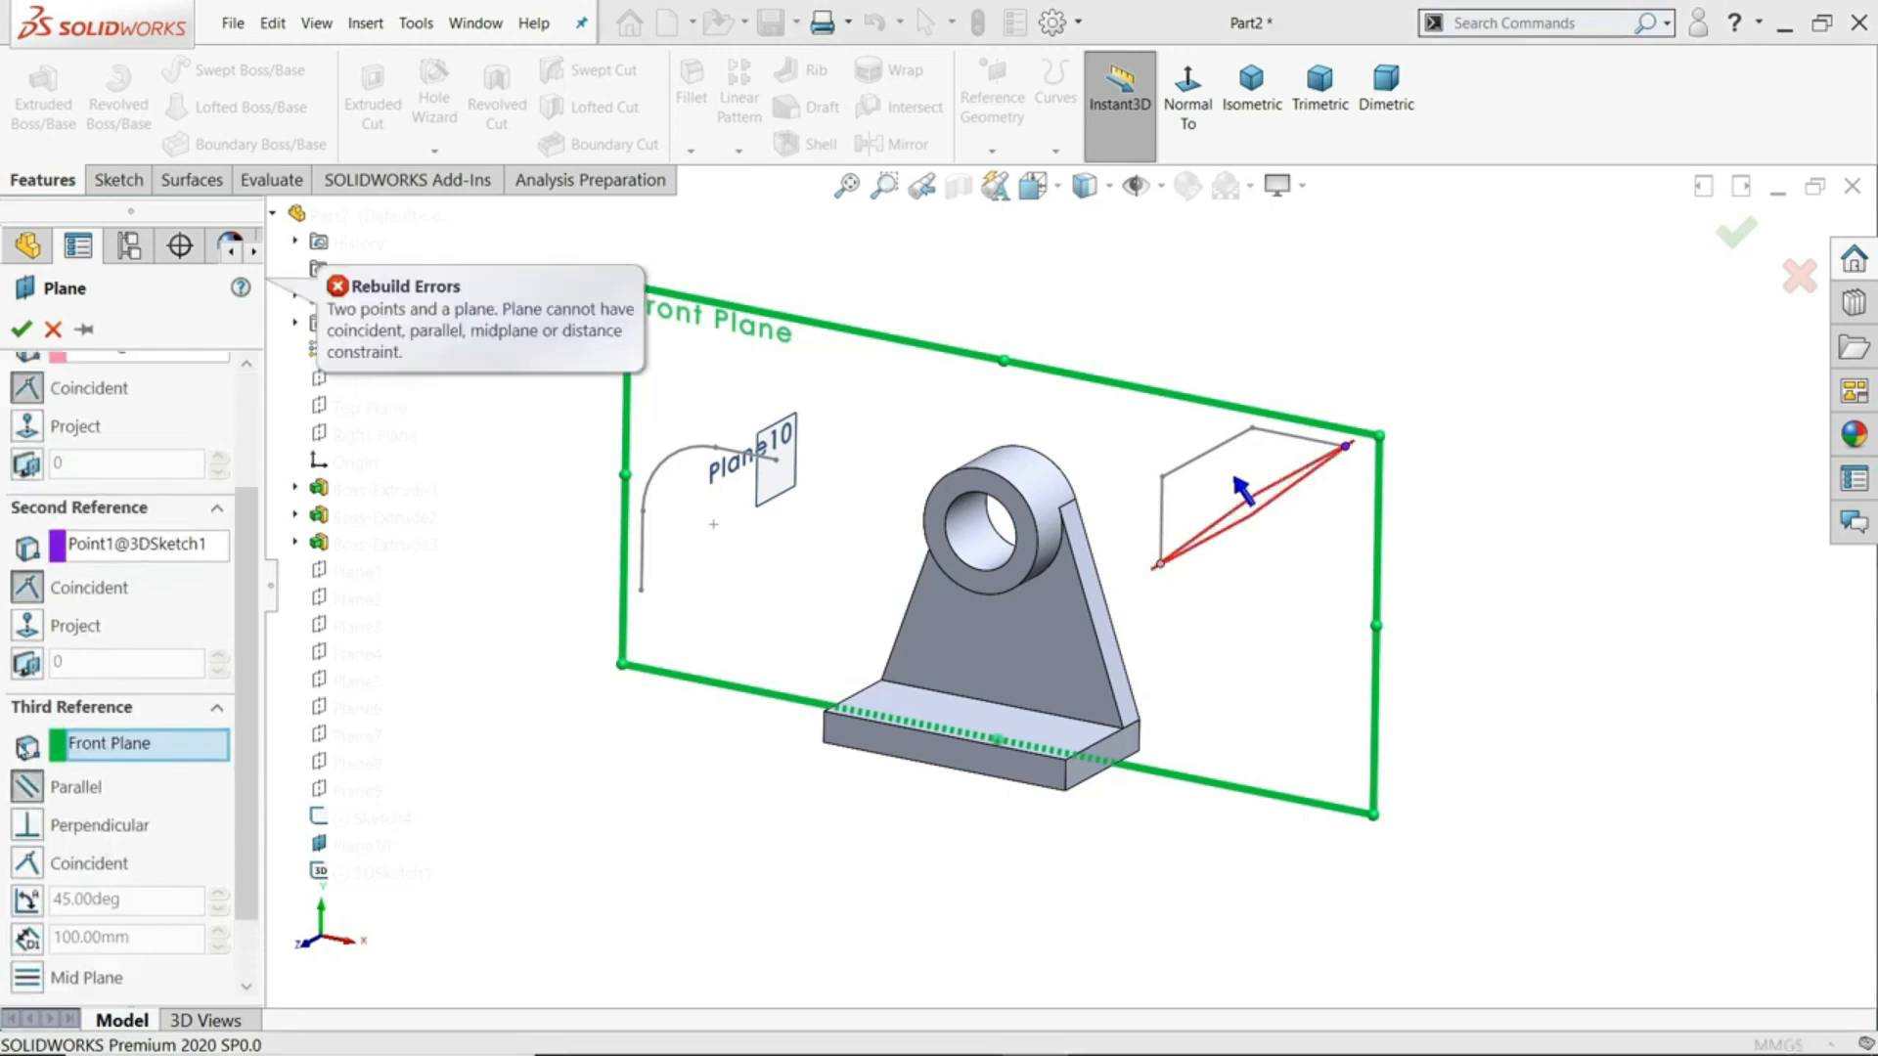
pyautogui.click(28, 789)
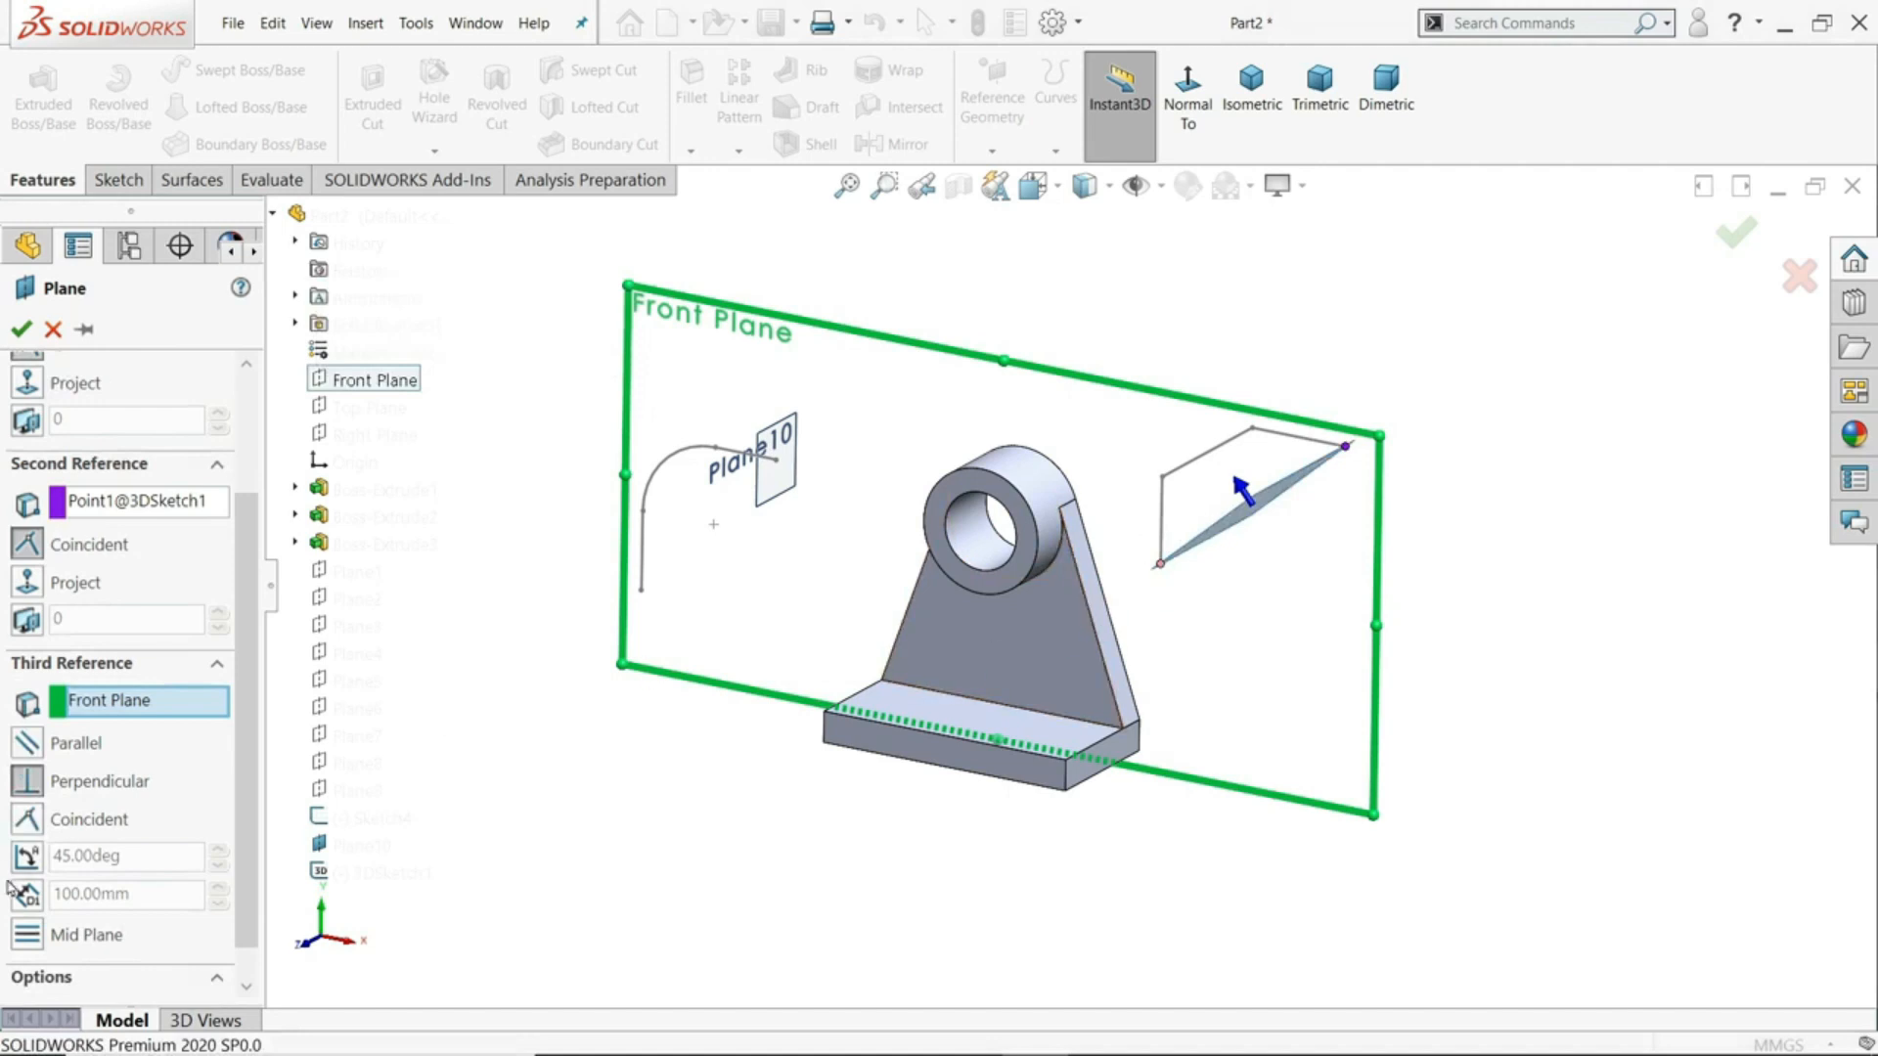
pyautogui.click(28, 858)
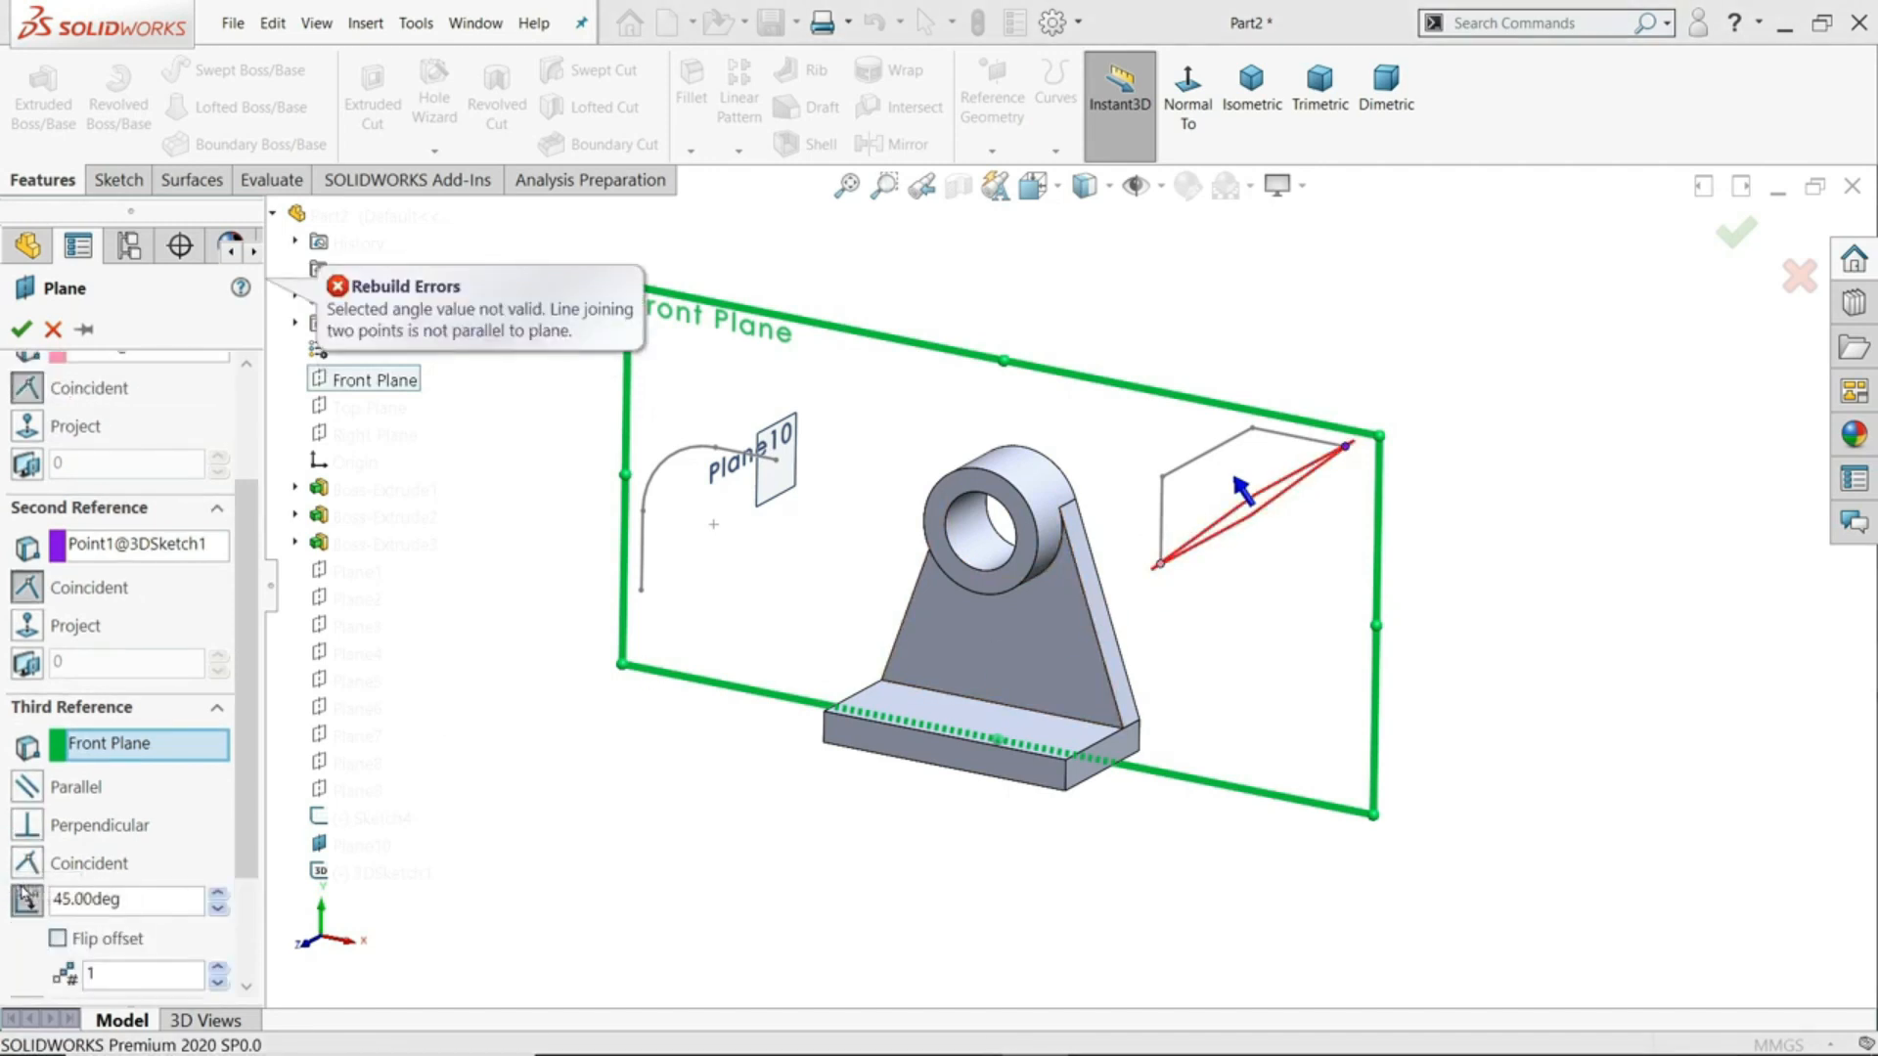
pyautogui.click(22, 817)
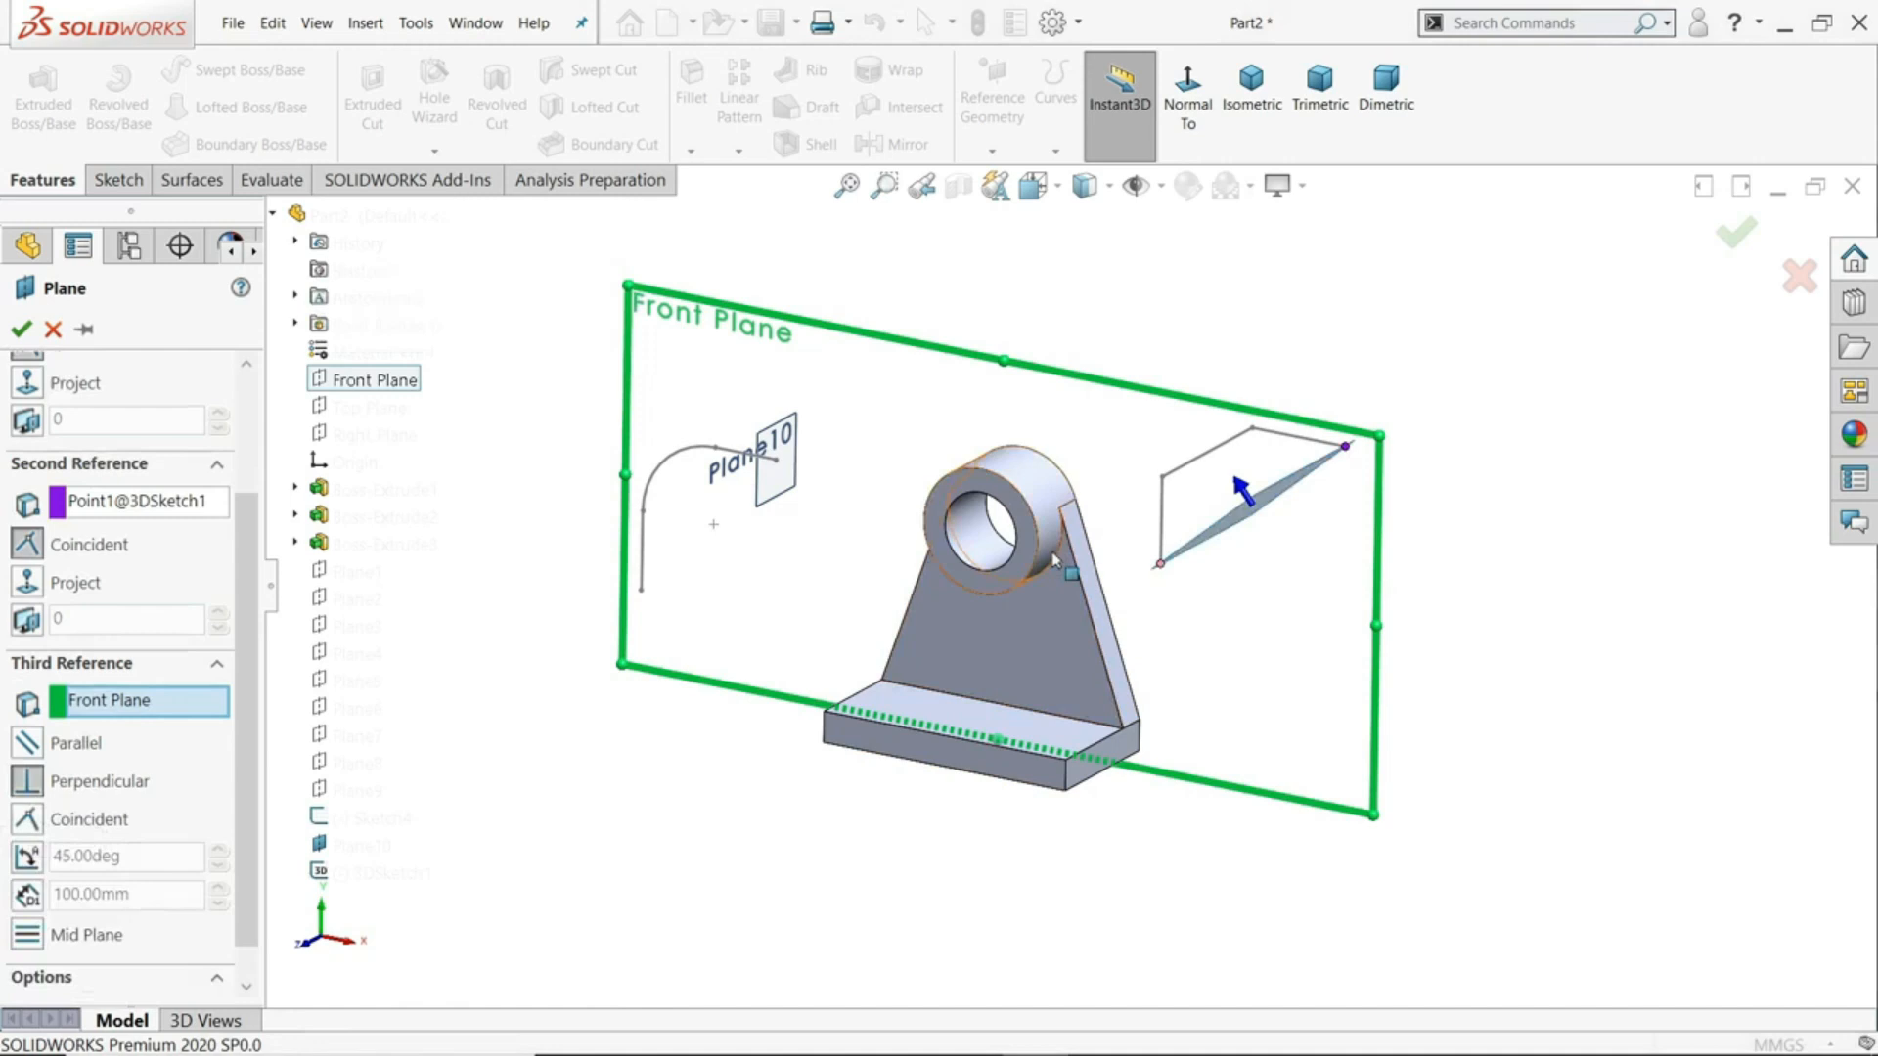
# - Create the plane through the 3D sketch's end points with its Perpendicular constraint to the Front Plane
pyautogui.scroll(-1, 1053, 529)
pyautogui.scroll(-1, 1052, 529)
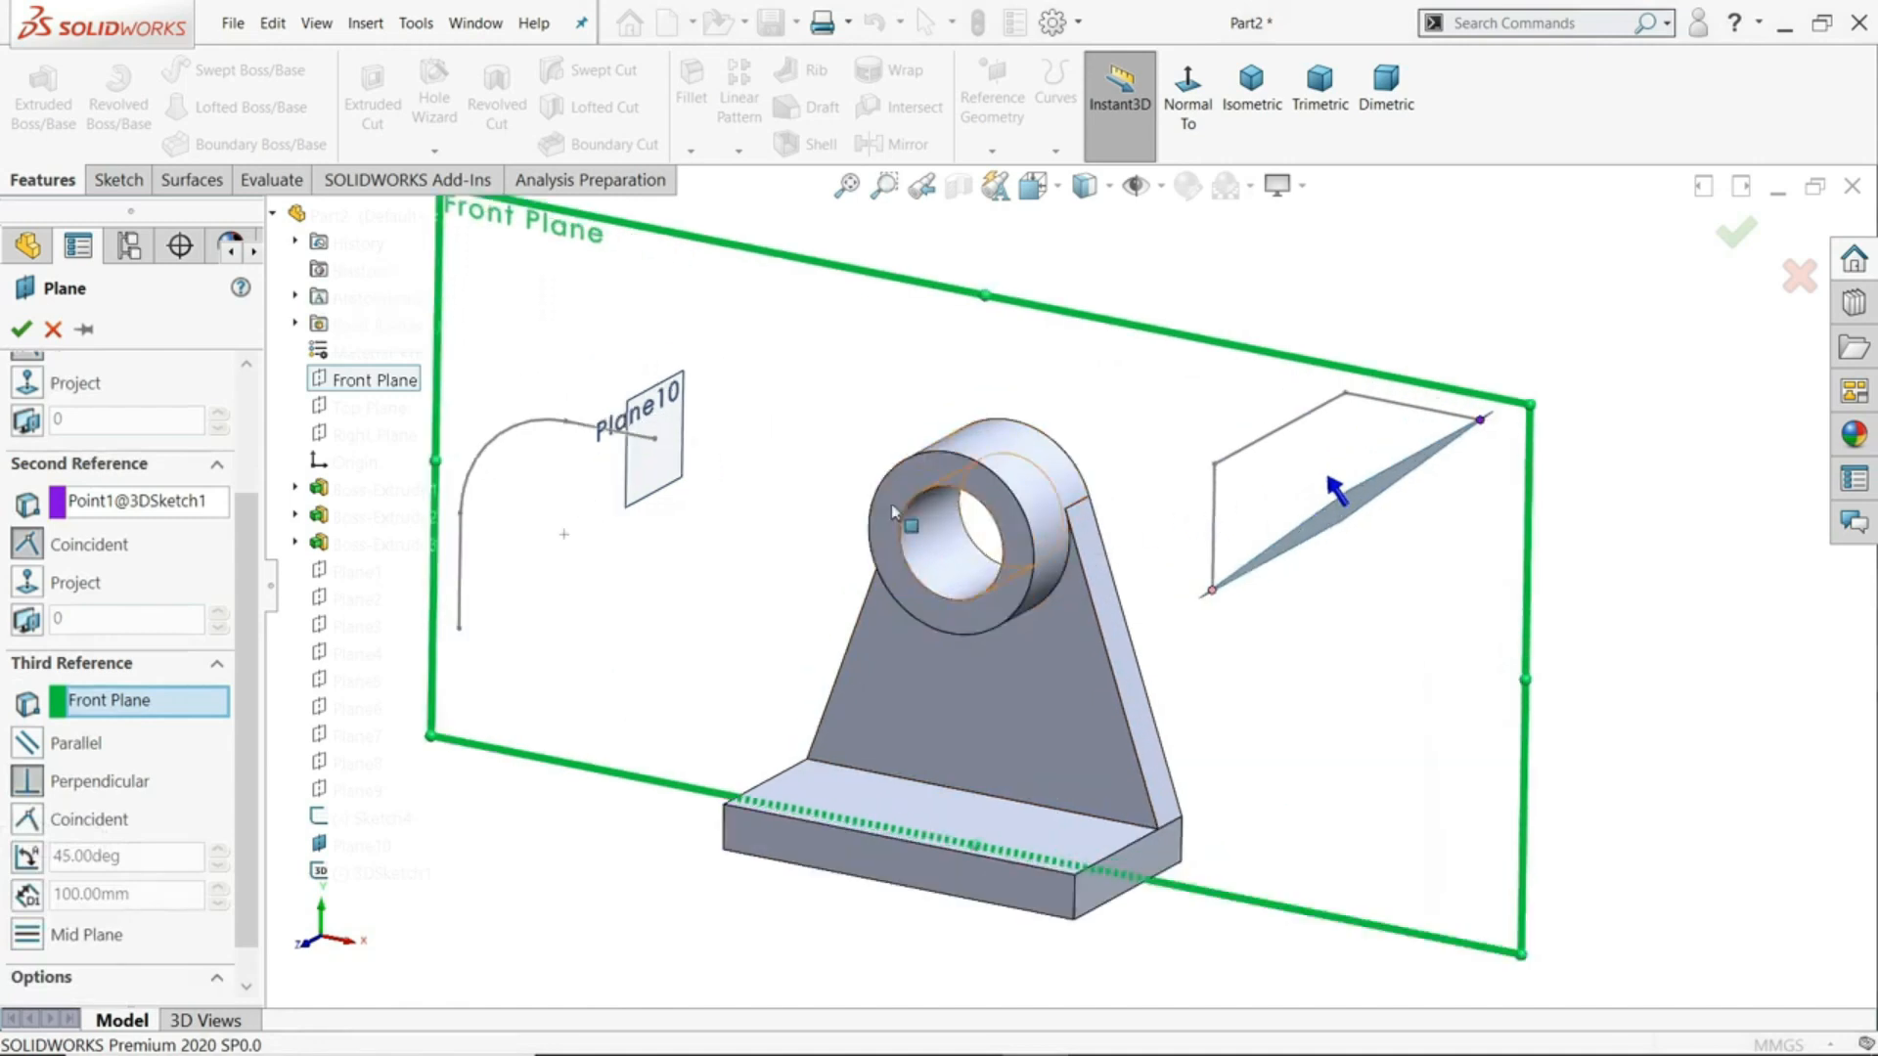
pyautogui.click(20, 331)
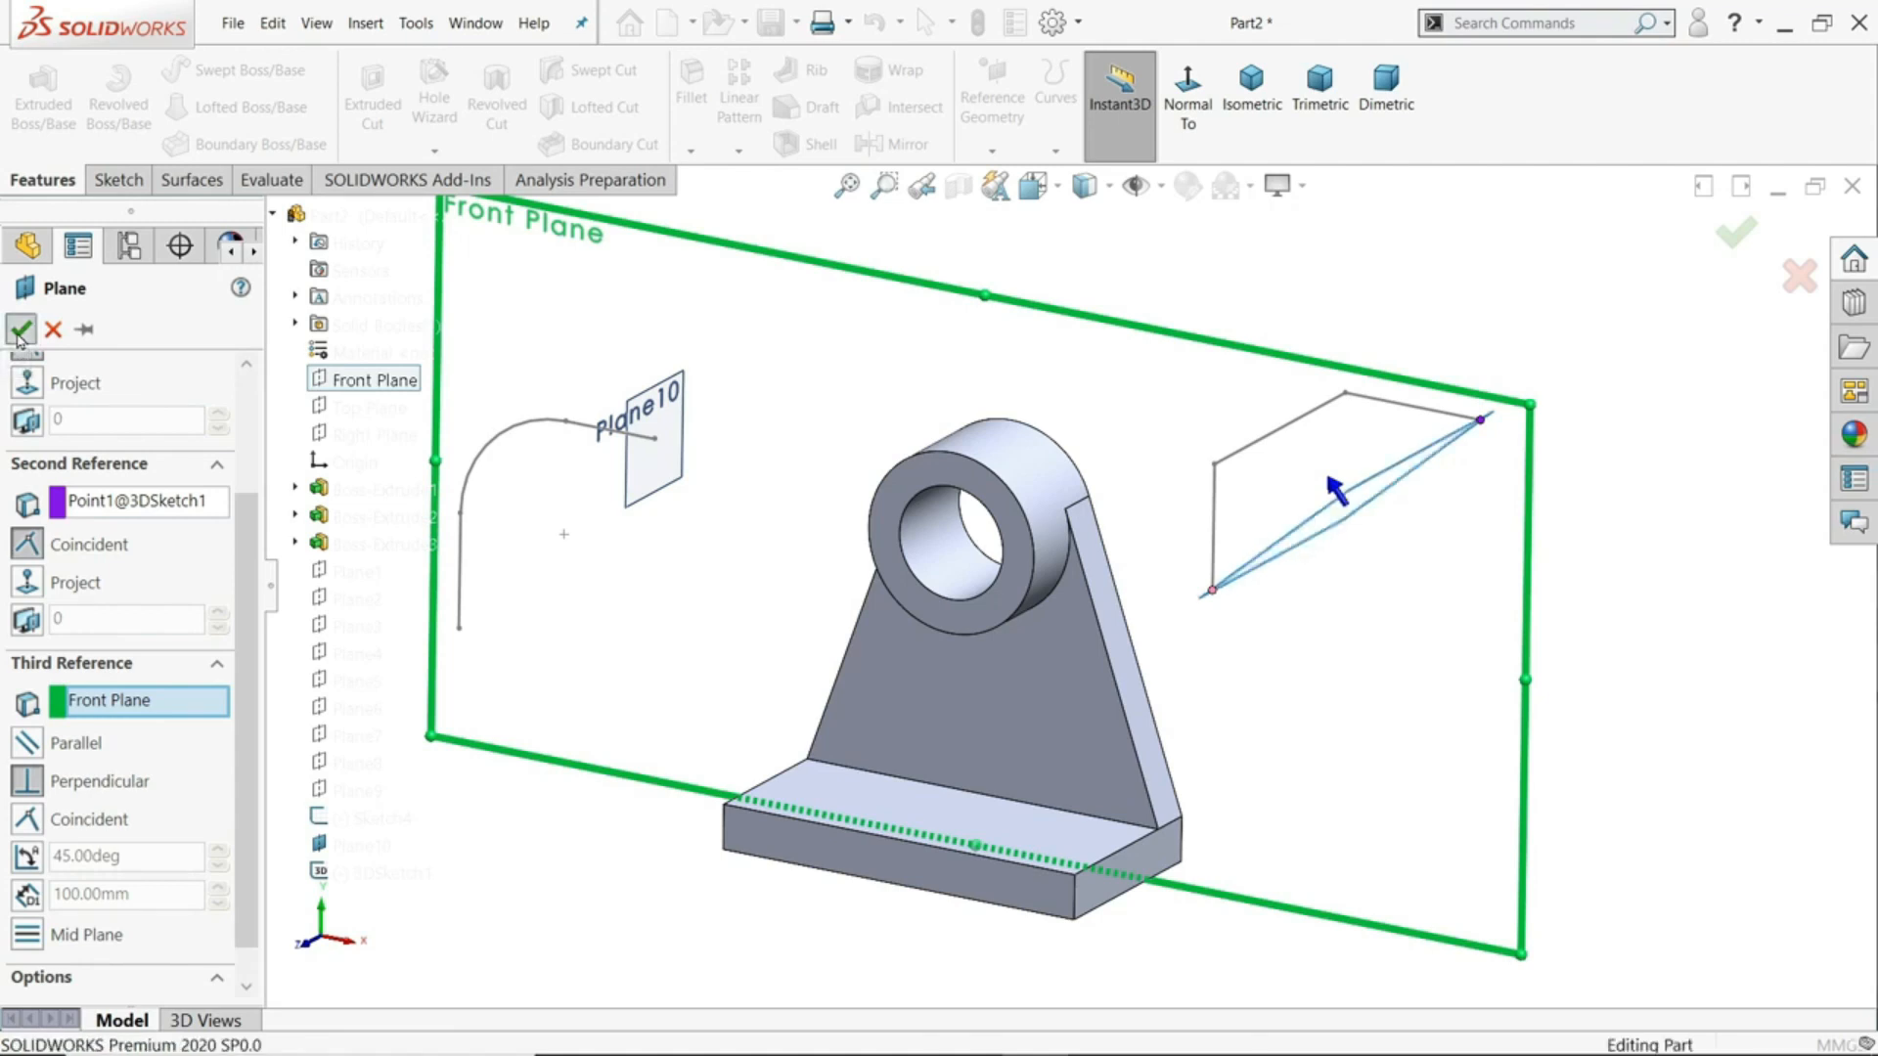
# - Turn off the display of all planes in the model view and clear the selection
pyautogui.scroll(-1, 1147, 680)
pyautogui.scroll(1, 1148, 673)
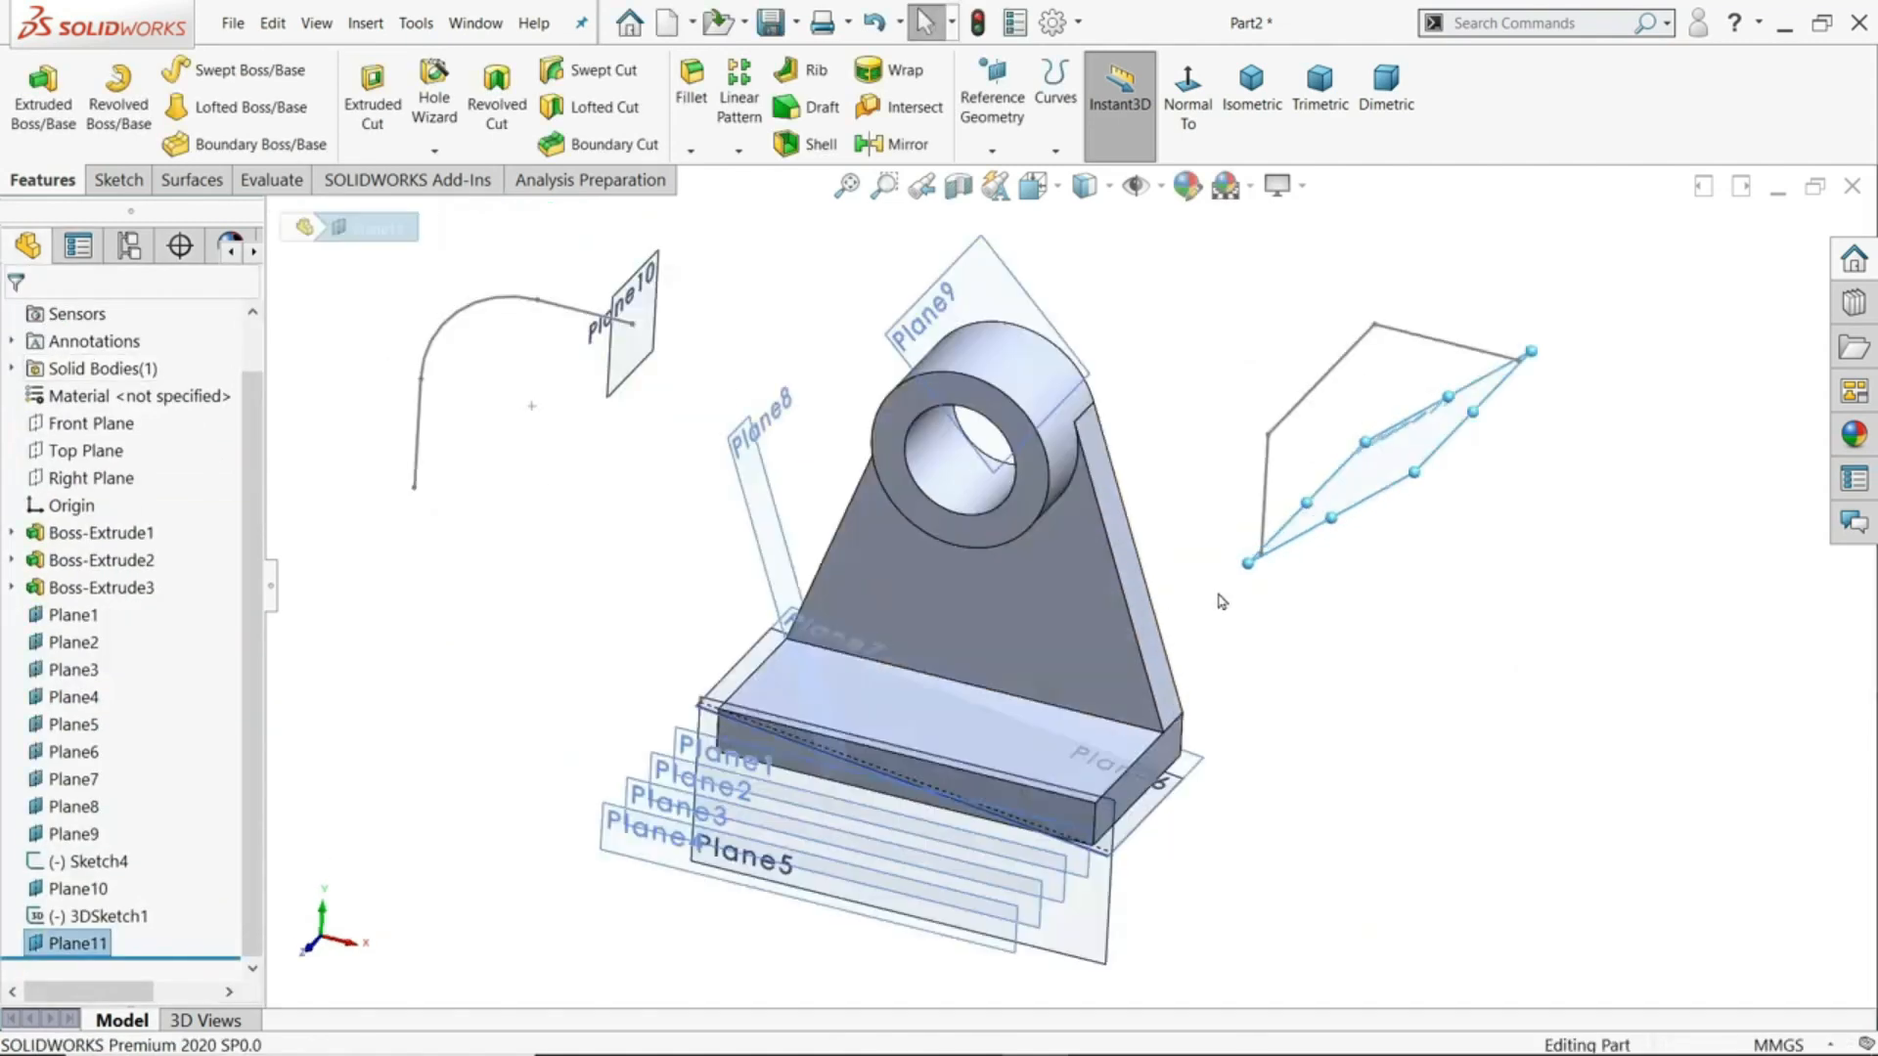
pyautogui.moveTo(1201, 581)
pyautogui.mouseDown(button='middle')
pyautogui.moveTo(1182, 507)
pyautogui.moveTo(1205, 569)
pyautogui.mouseUp(button='middle')
pyautogui.scroll(1, 1201, 587)
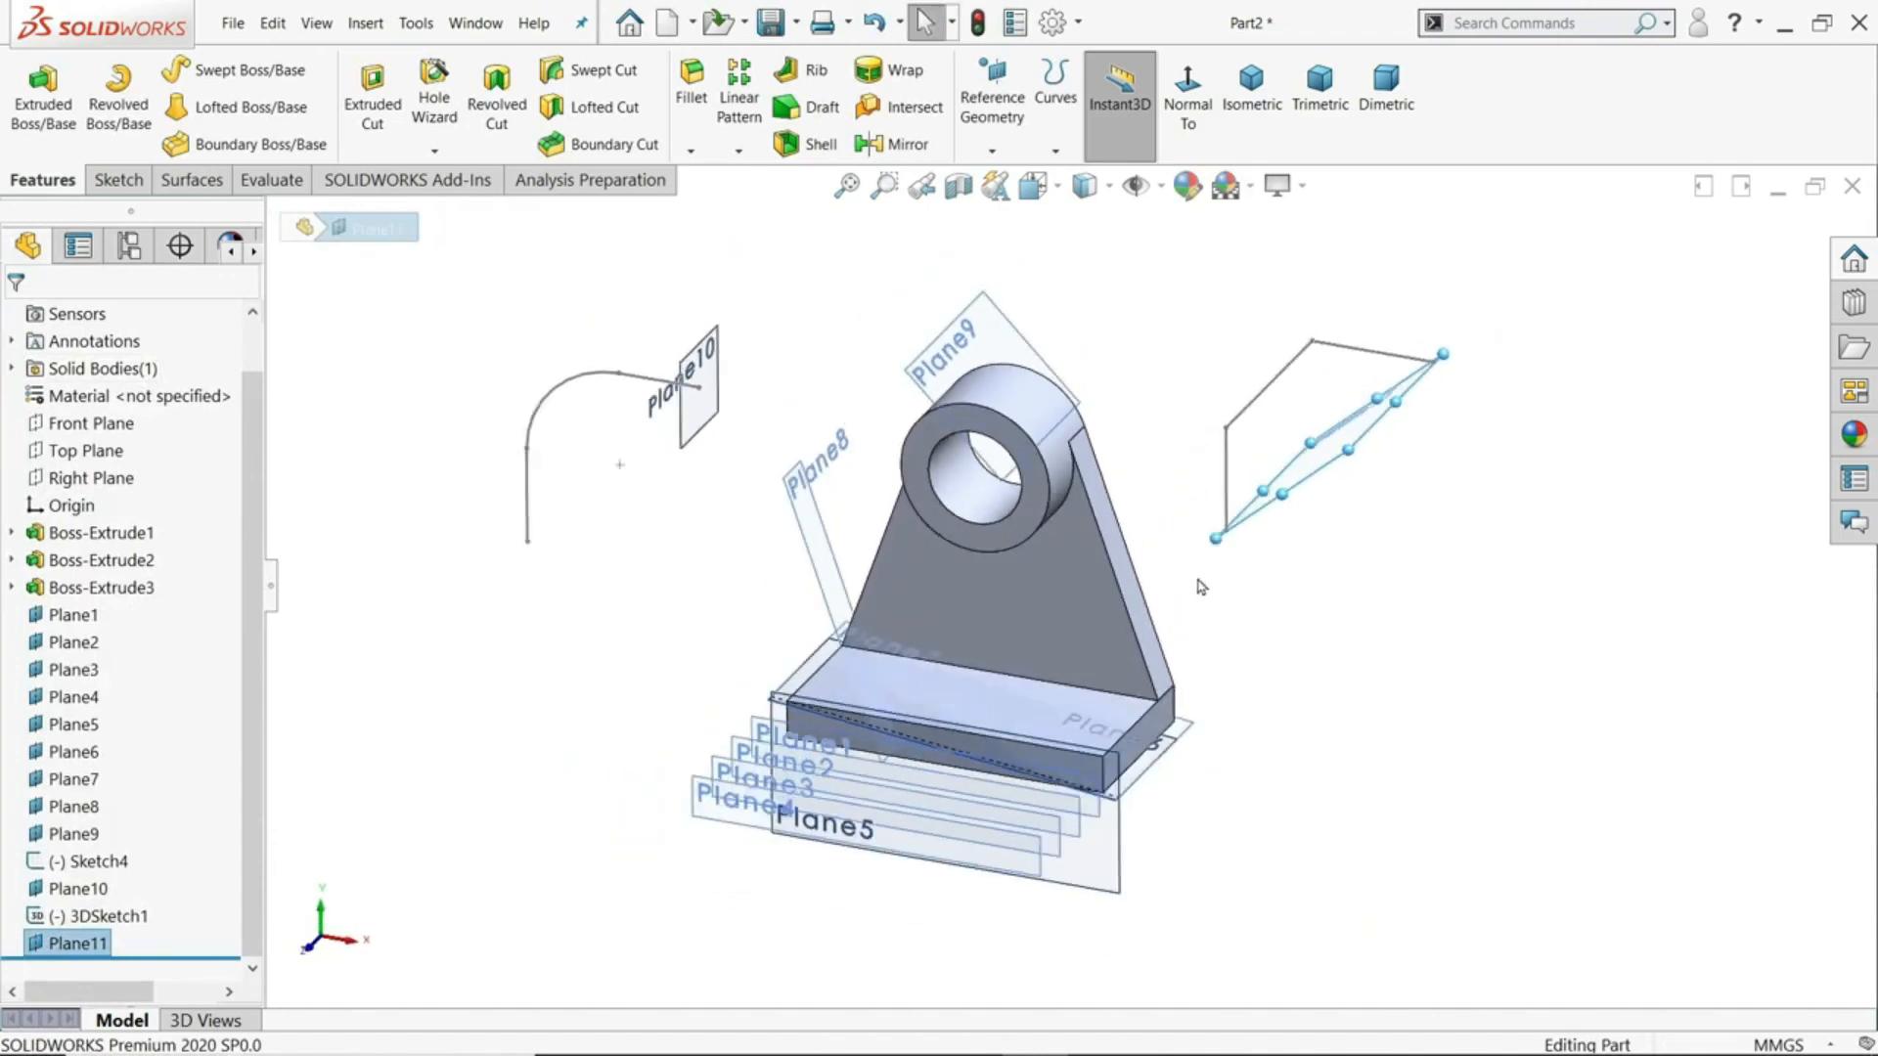
pyautogui.scroll(-1, 1189, 588)
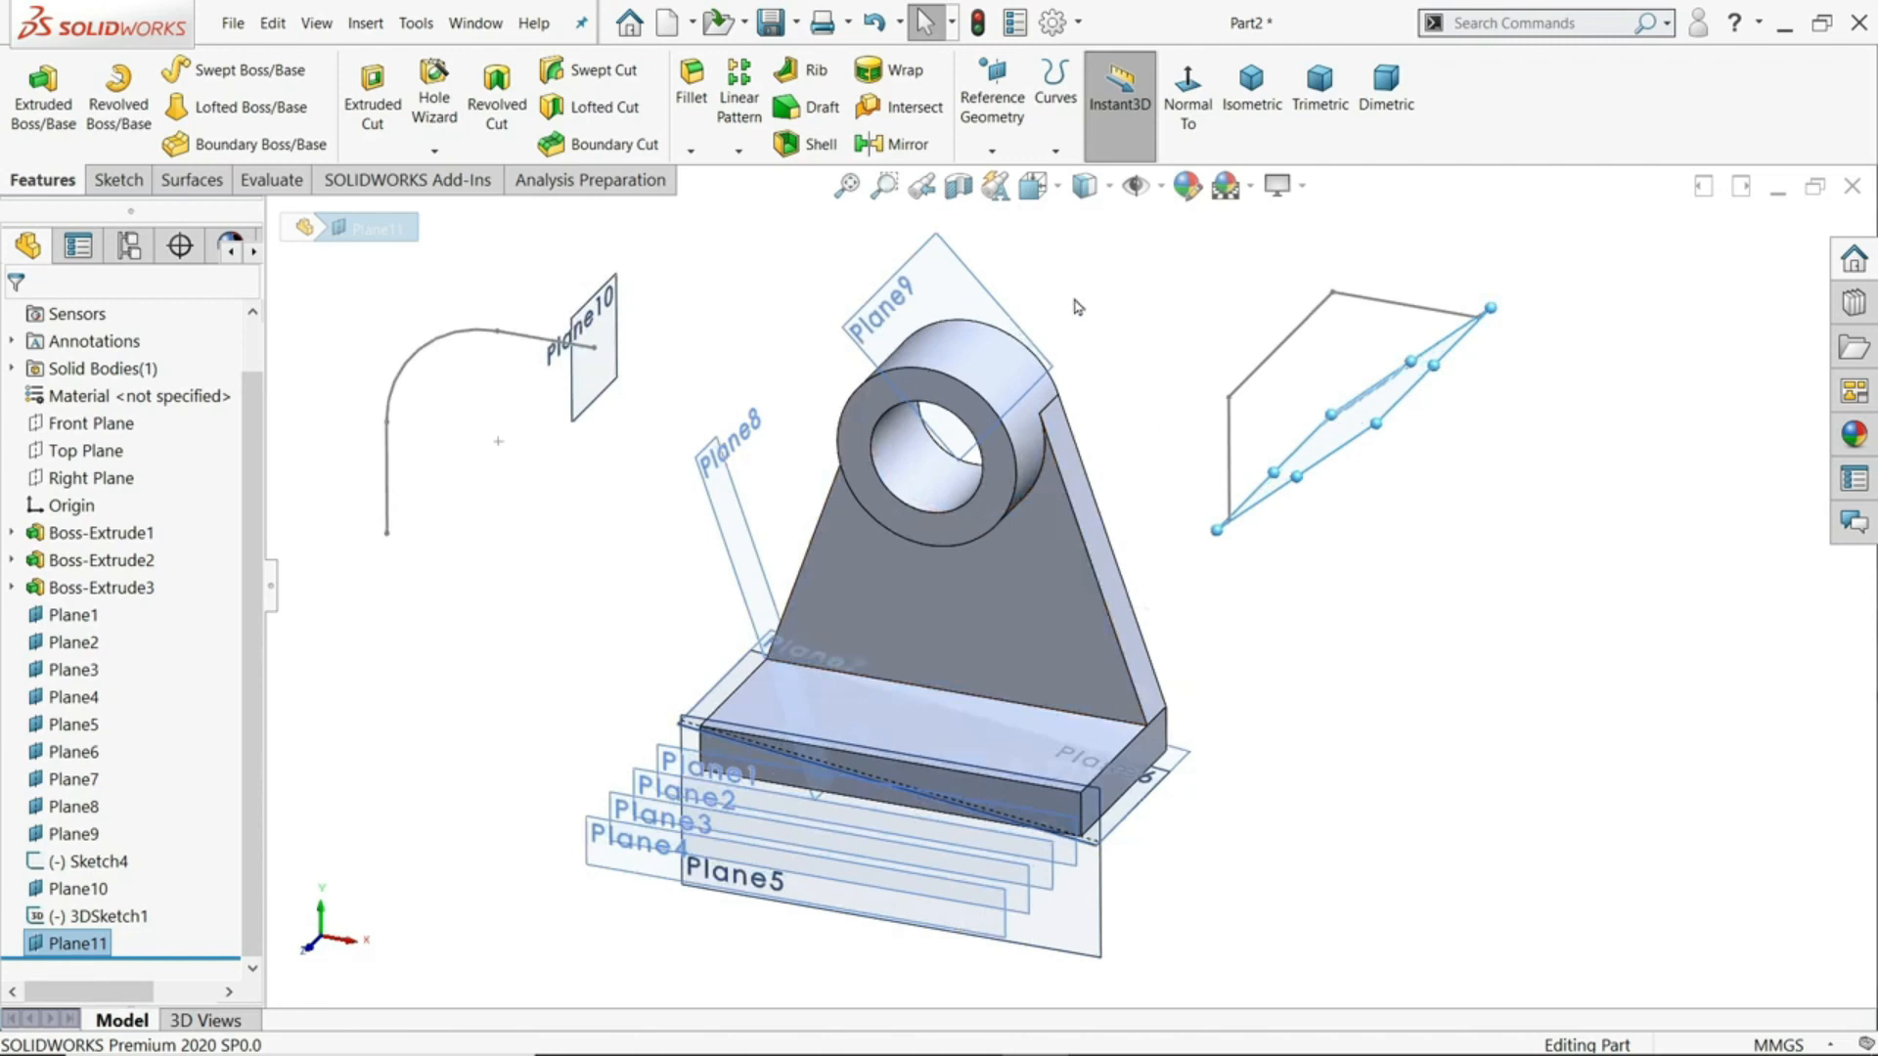
pyautogui.click(1163, 195)
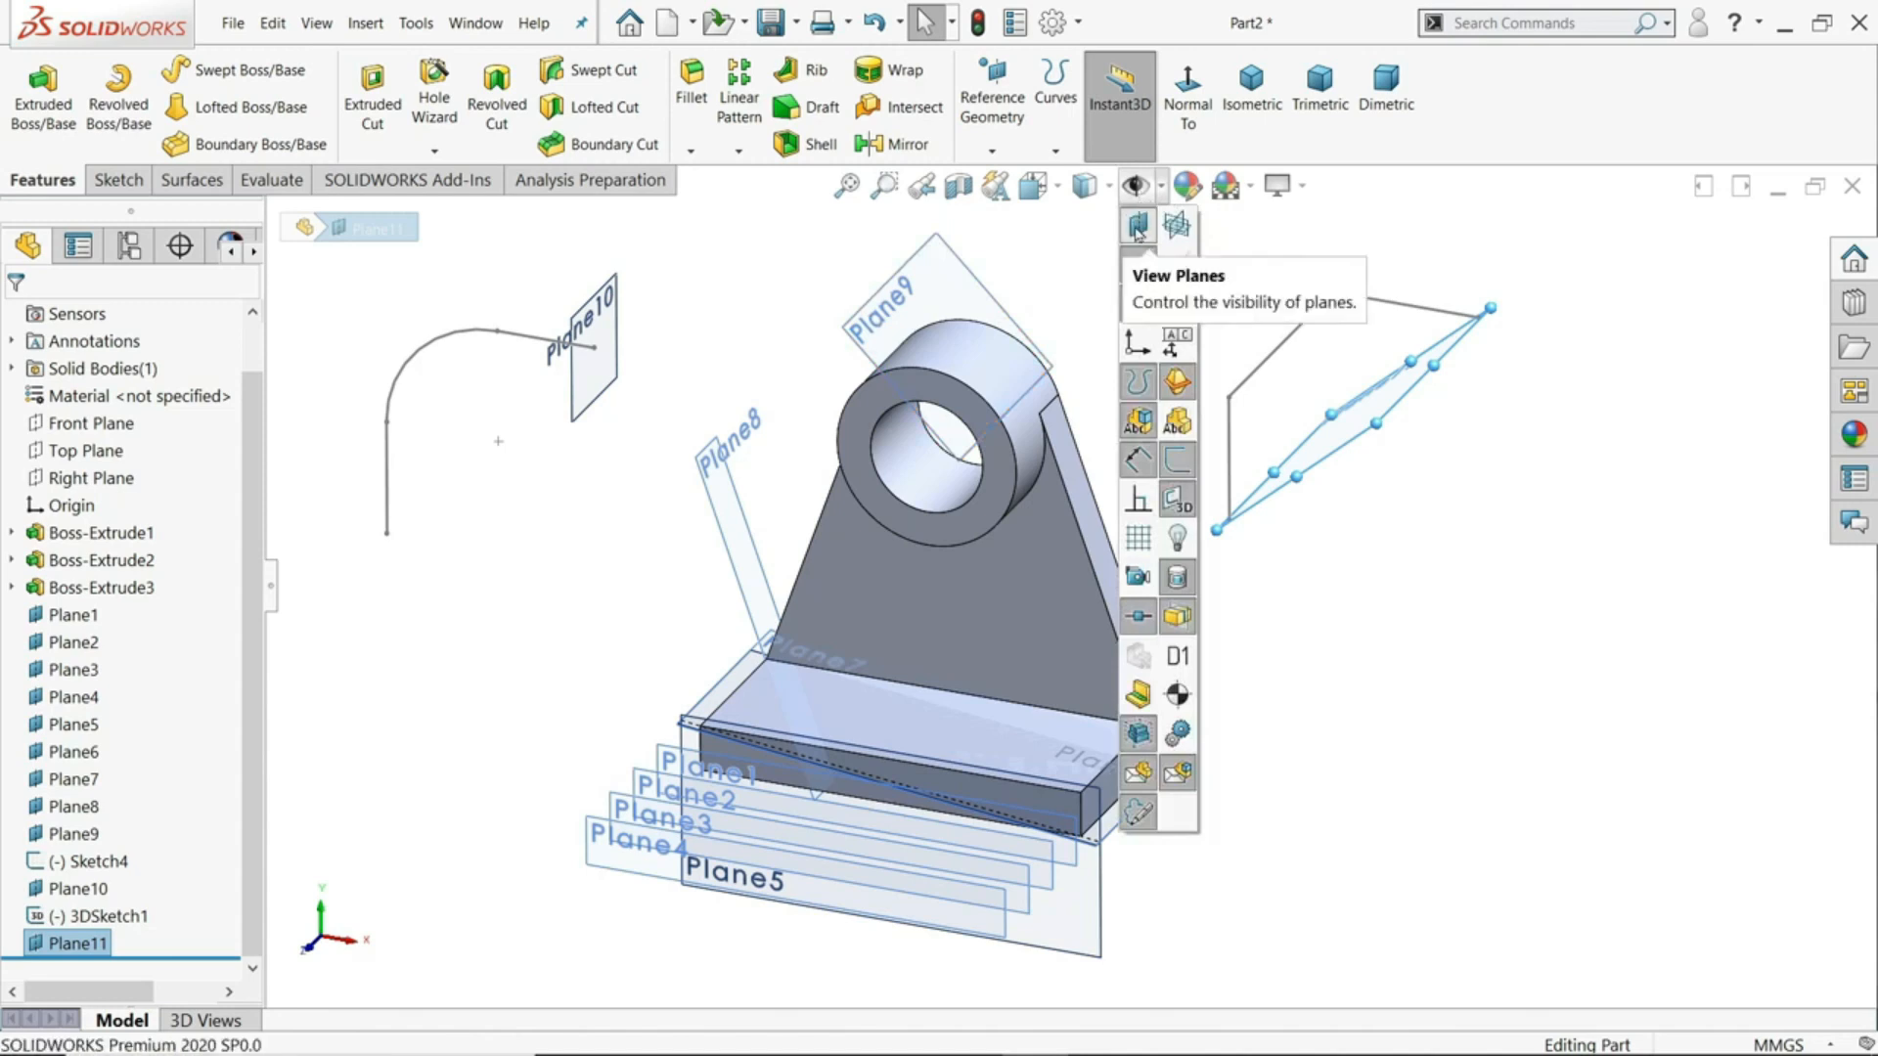
pyautogui.click(1137, 229)
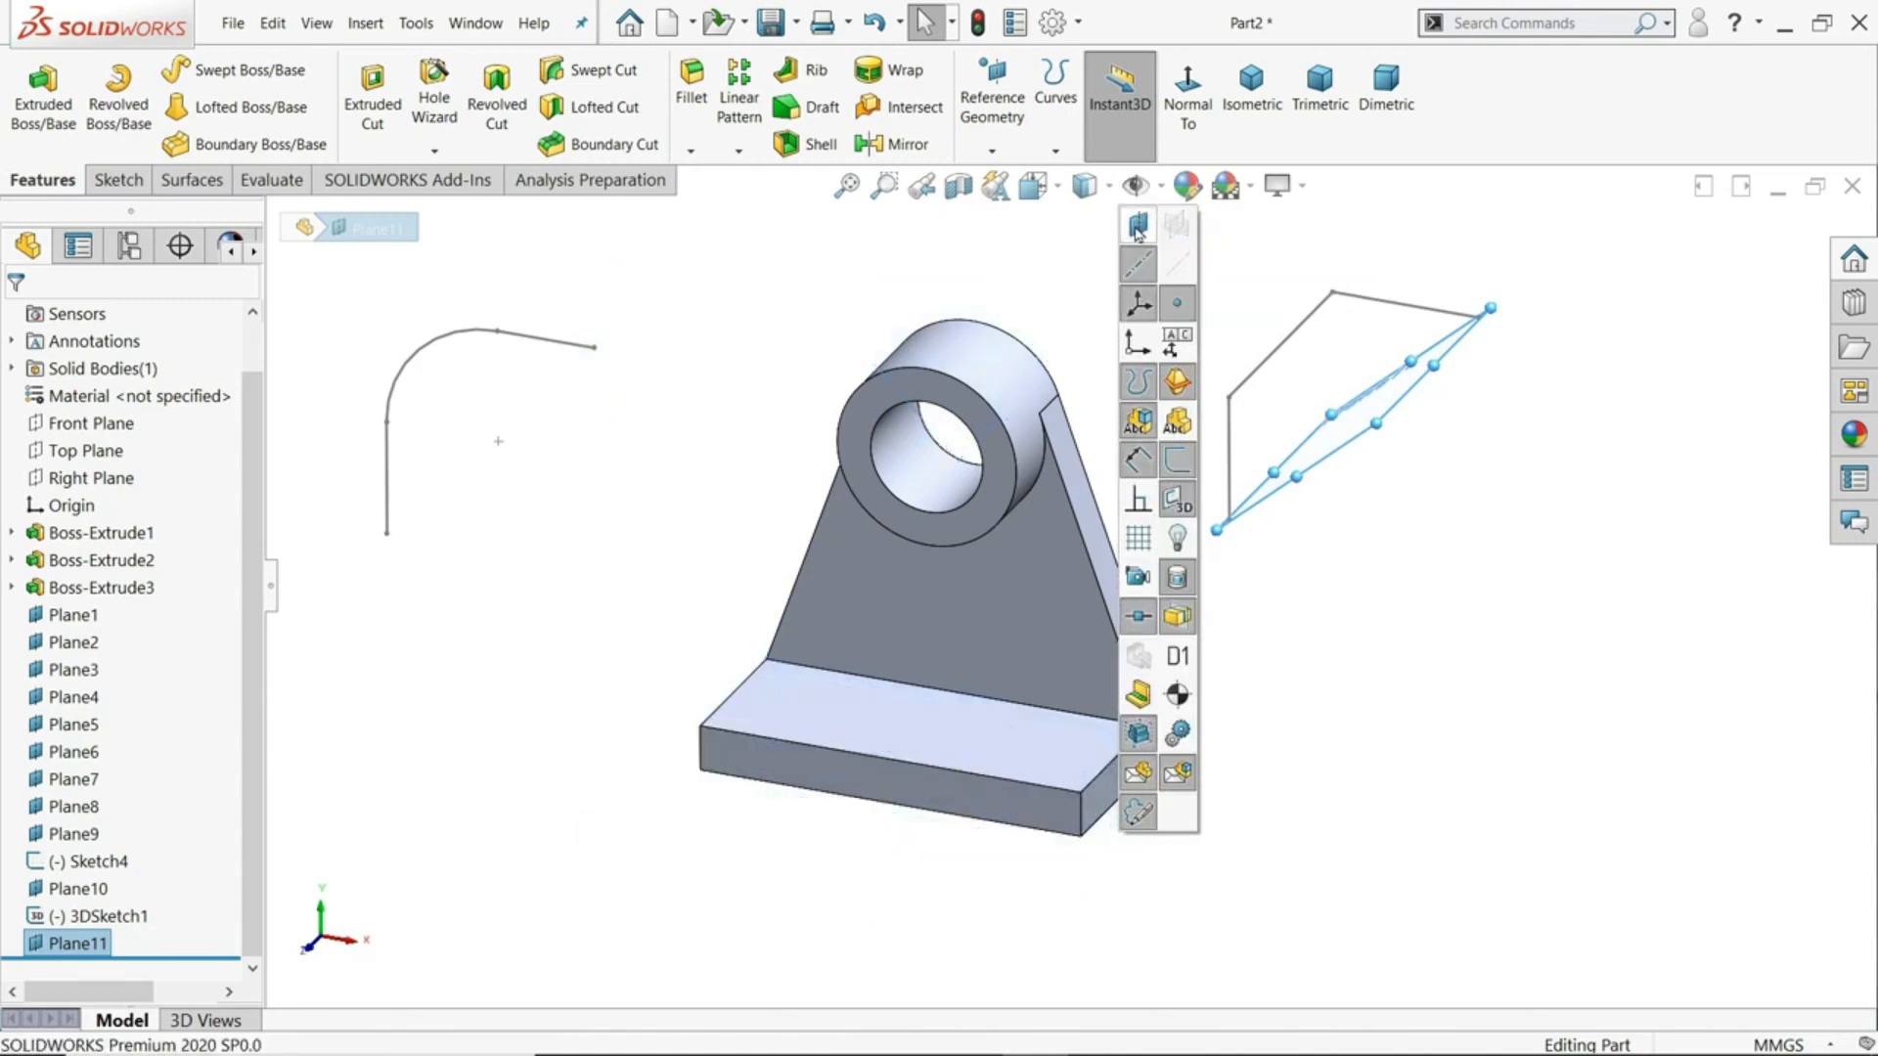
pyautogui.moveTo(677, 371)
pyautogui.mouseDown(button='middle')
pyautogui.moveTo(716, 385)
pyautogui.moveTo(673, 366)
pyautogui.mouseUp(button='middle')
pyautogui.scroll(1, 674, 365)
pyautogui.click(681, 360)
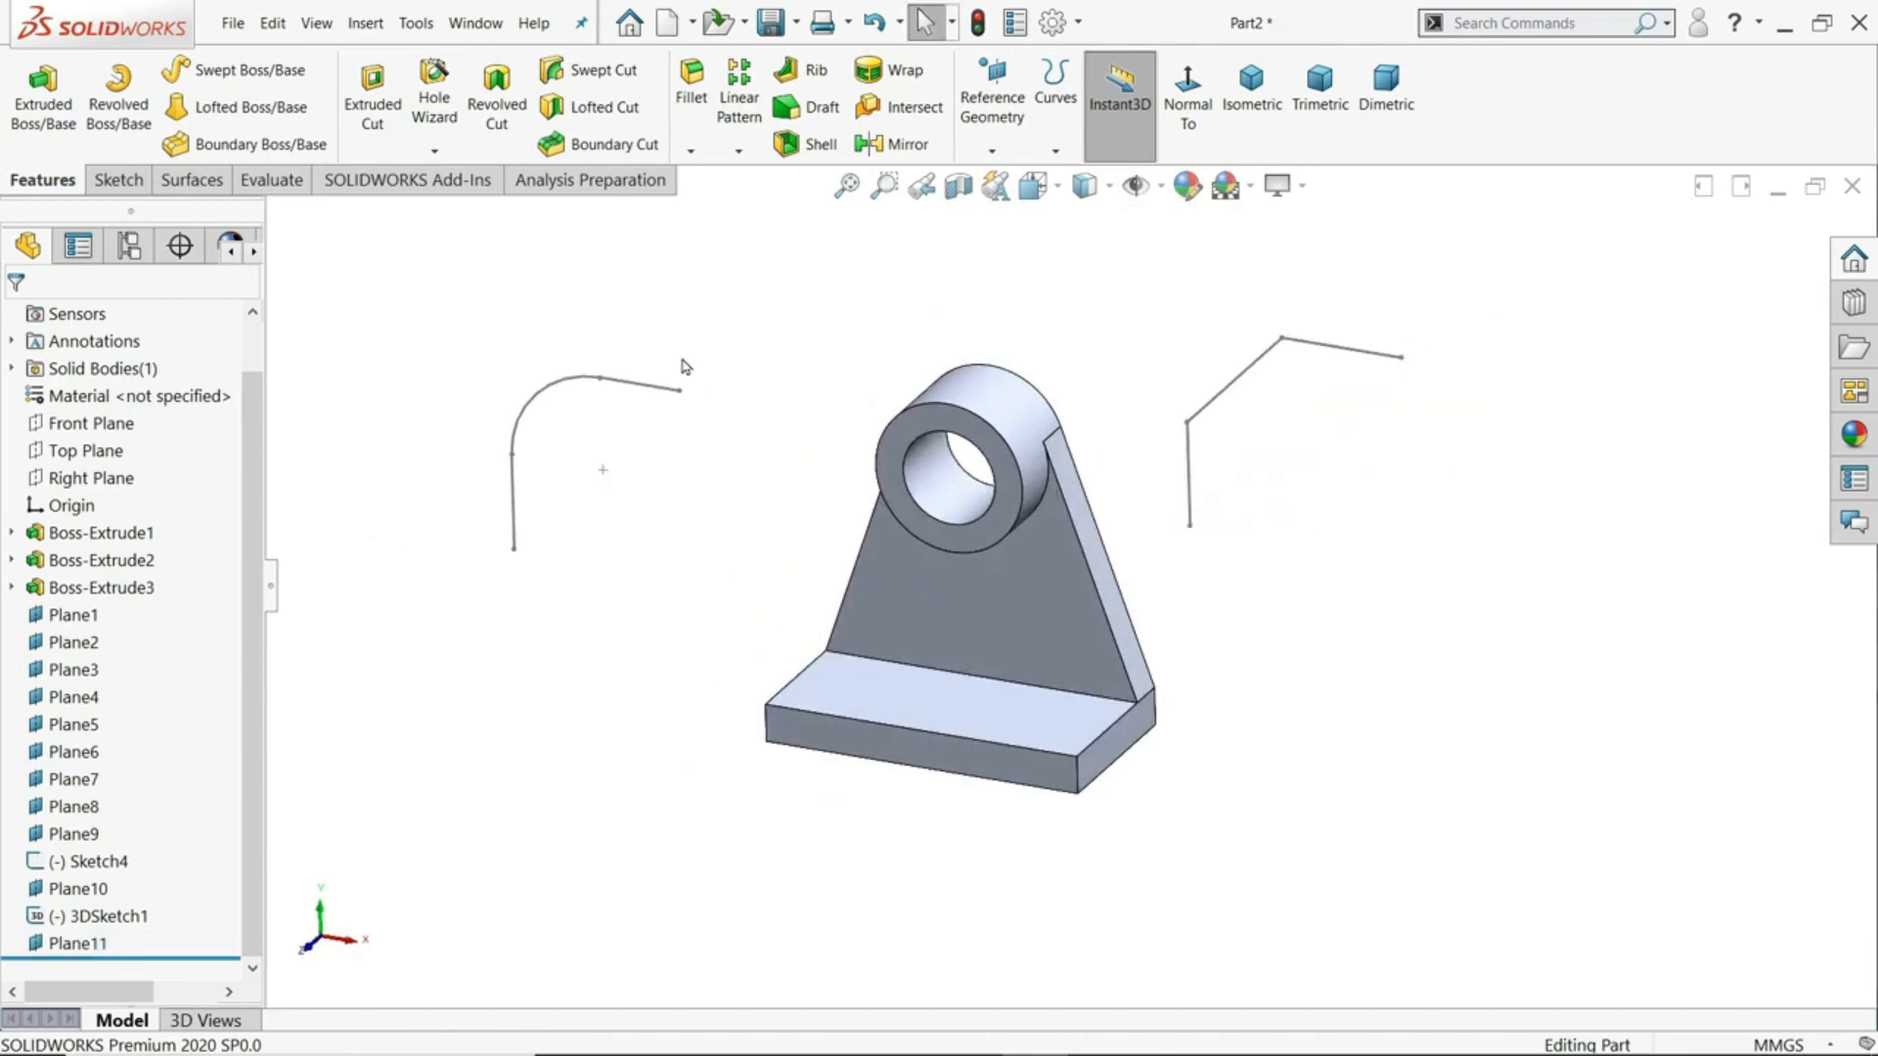